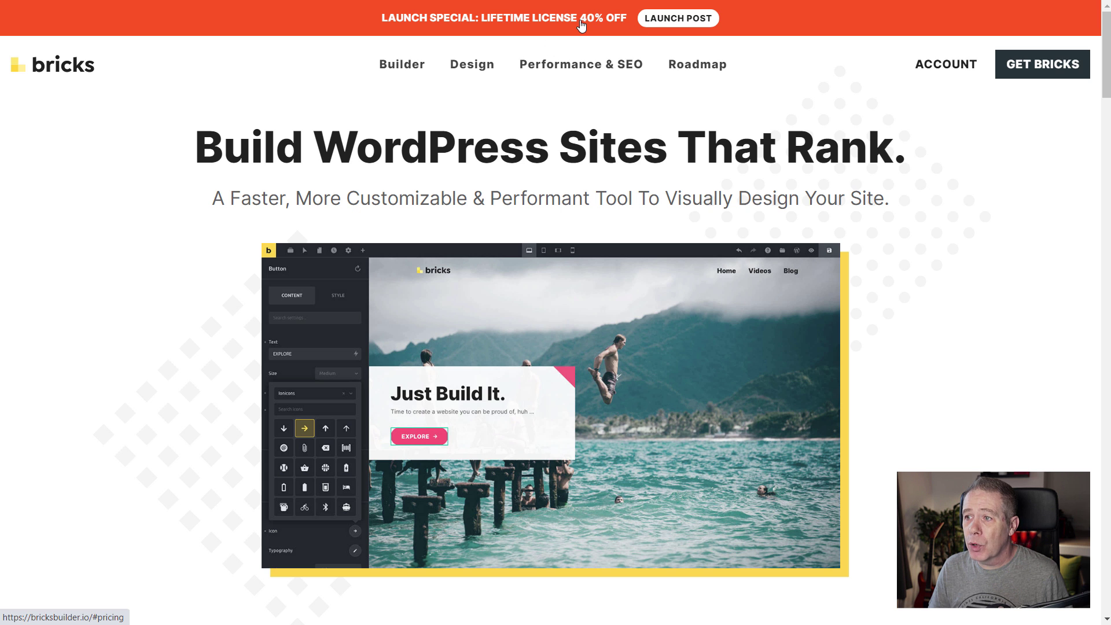
# Jump to the Bricks lifetime pricing and browse the Starter $59 and Ultimate $149 plans.
pyautogui.click(582, 26)
pyautogui.scroll(-1, 149, 311)
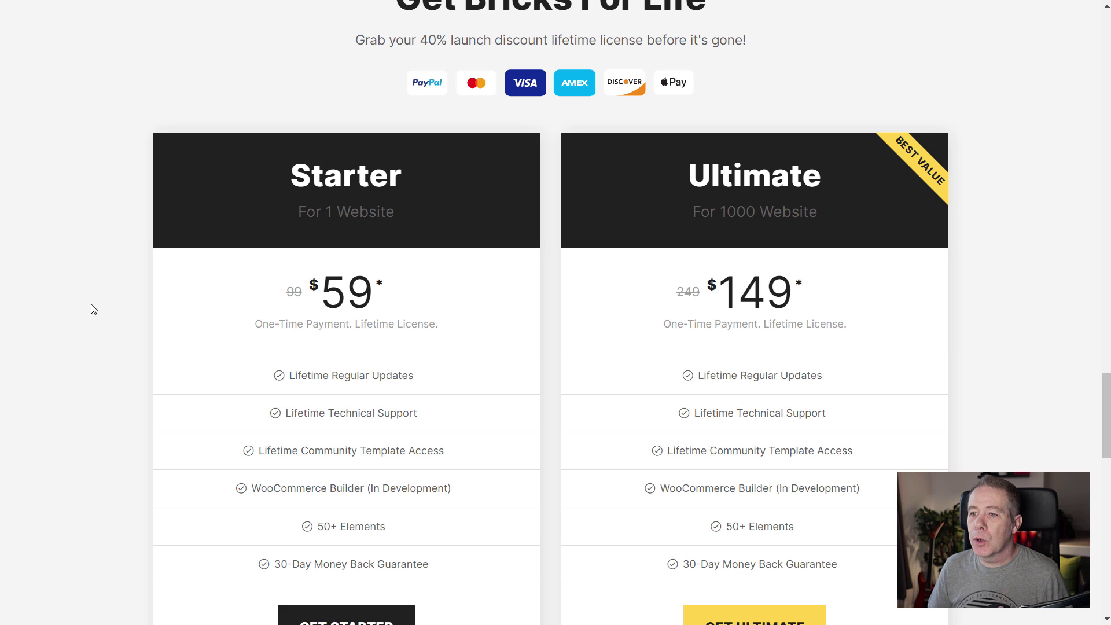
pyautogui.scroll(-1, 93, 309)
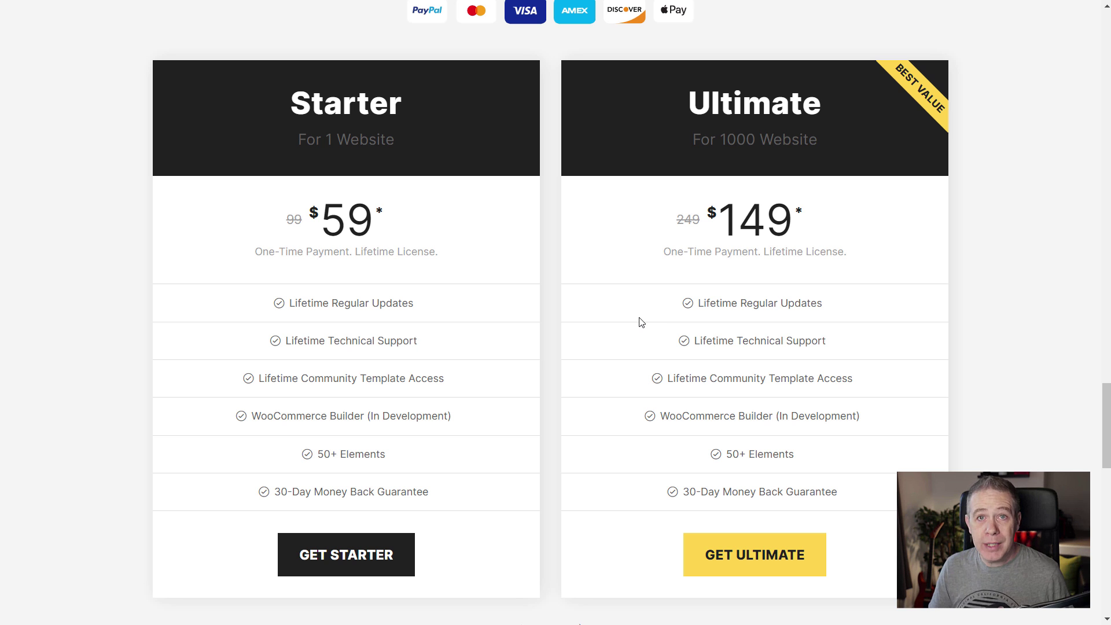
pyautogui.scroll(15, 640, 322)
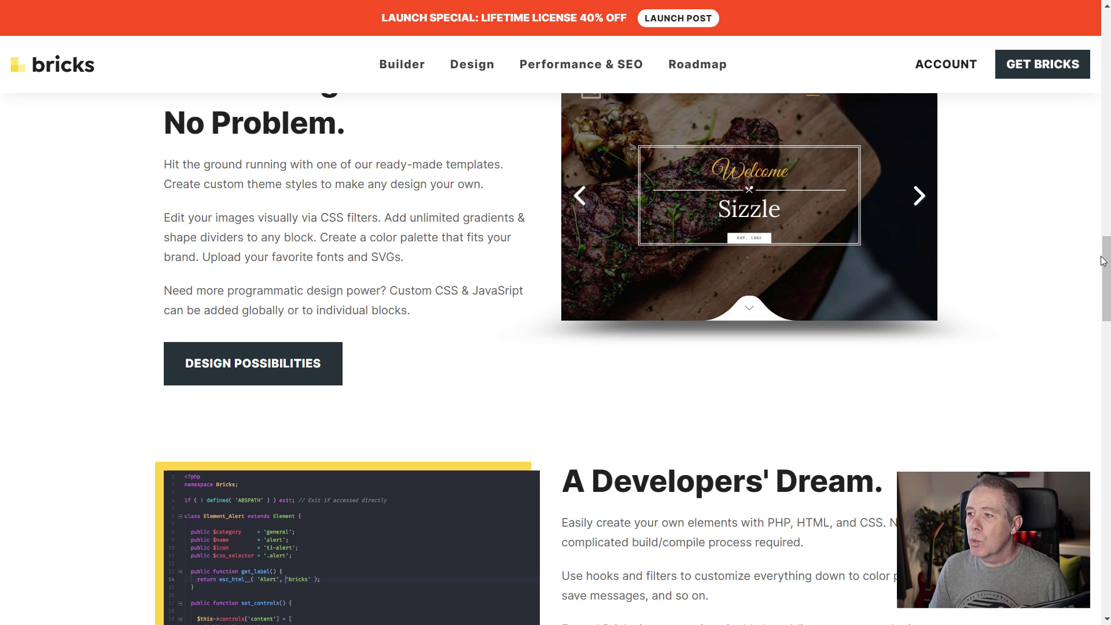
# Scroll back to the top of the Bricks sales page.
pyautogui.moveTo(1106, 272); pyautogui.dragTo(1106, 33)
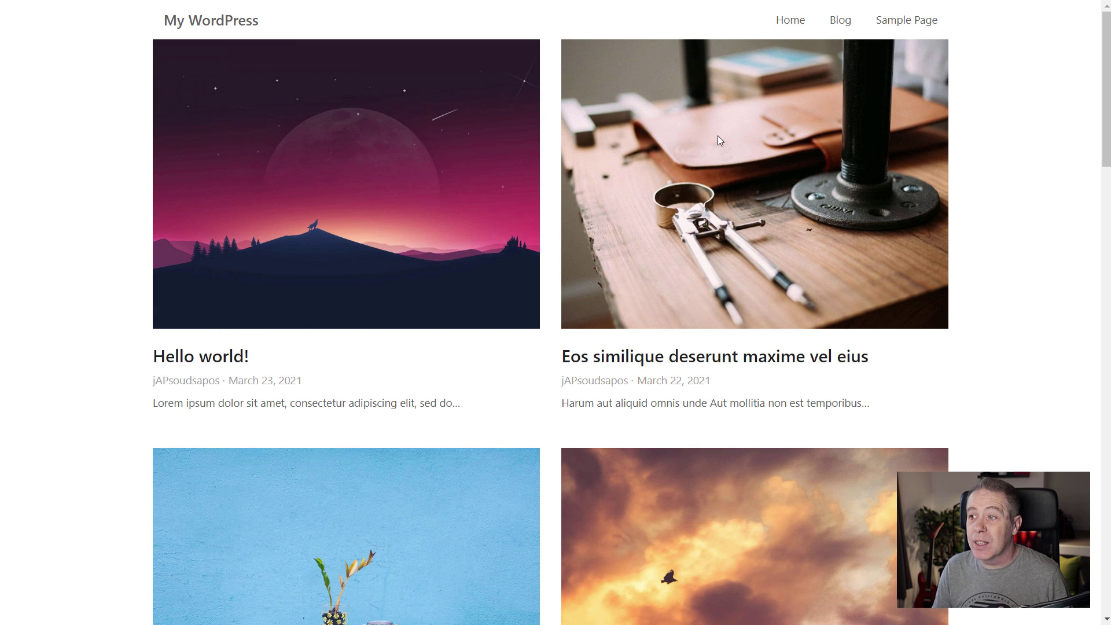
# Filter the blog to Design and open the post 'Qui accusamus vel nisi harum impedit rerum'.
pyautogui.moveTo(840, 21)
pyautogui.click(858, 94)
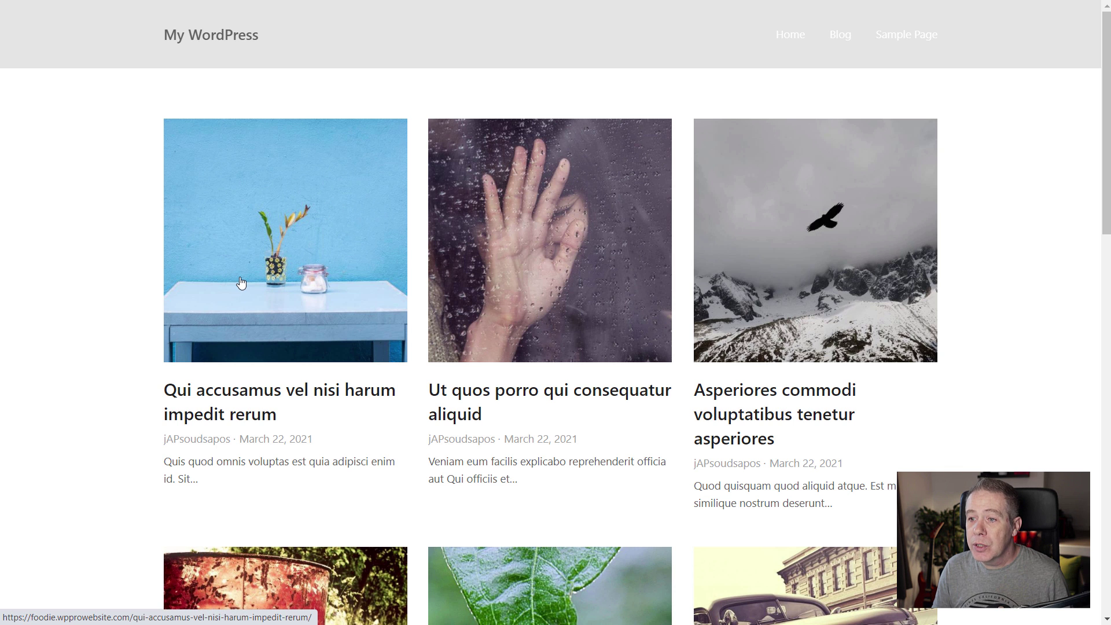
pyautogui.click(197, 293)
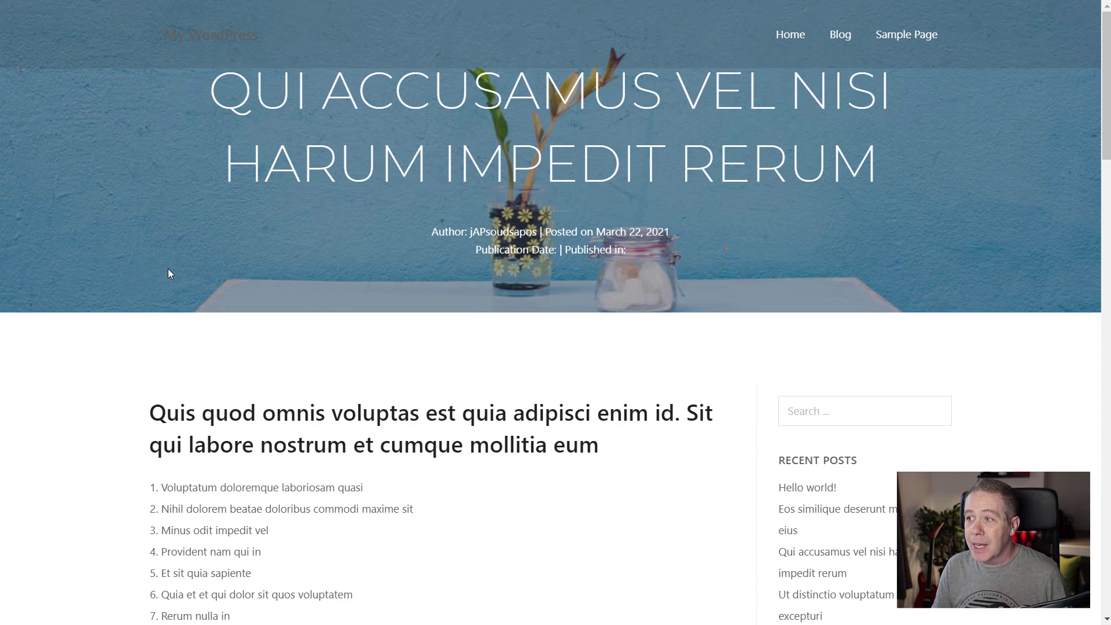
# Scroll through the post with its featured-image header and back to the top.
pyautogui.scroll(-10, 168, 269)
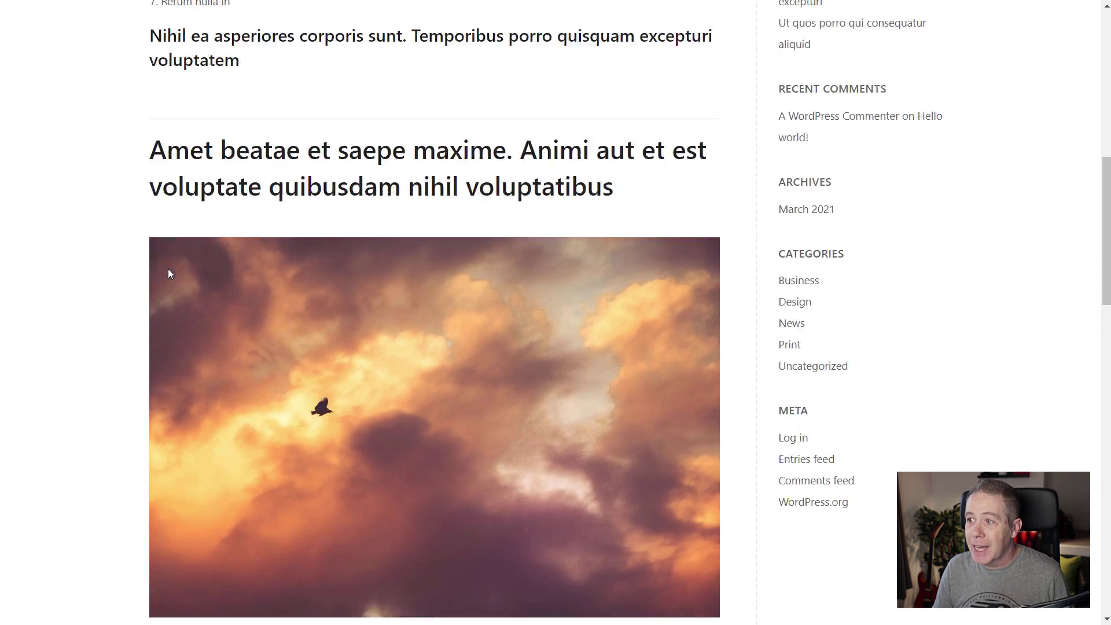
pyautogui.scroll(10, 168, 268)
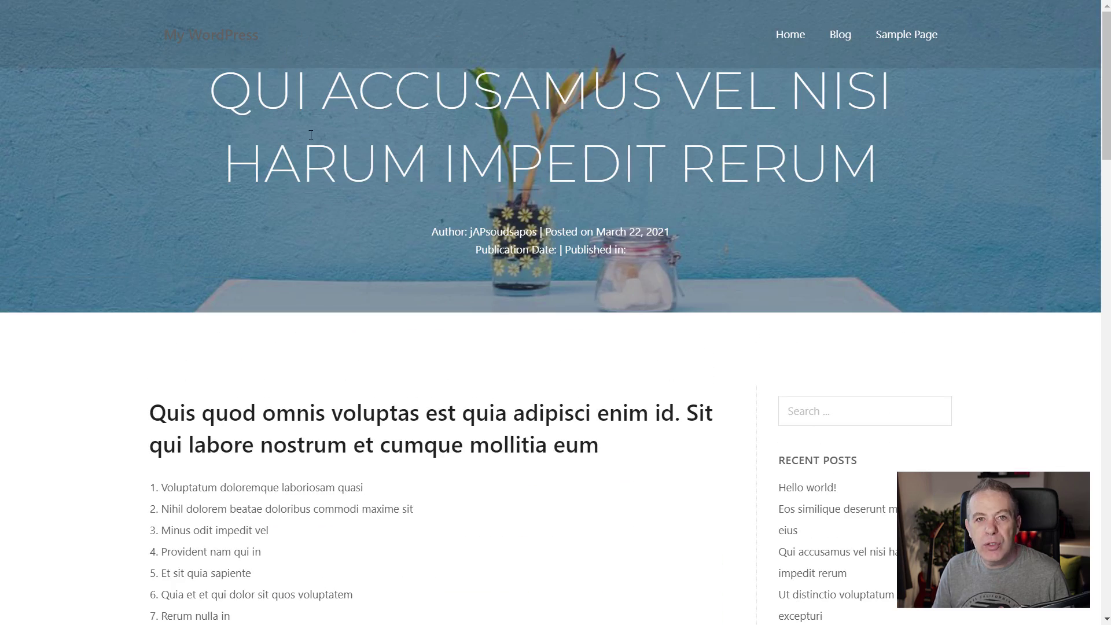
pyautogui.scroll(-12, 268, 325)
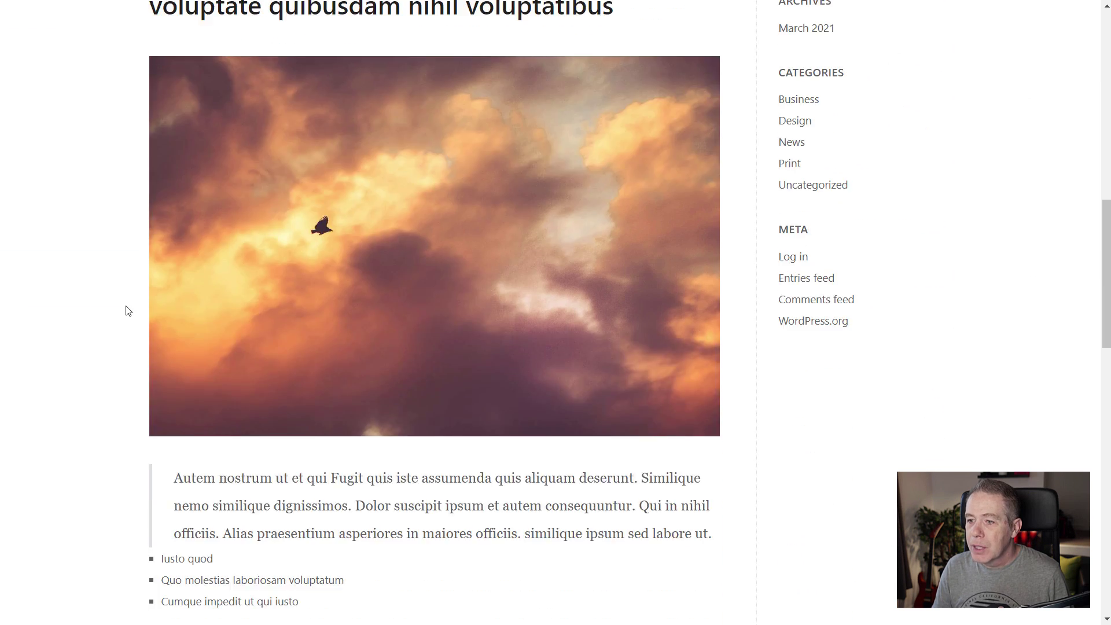
pyautogui.scroll(-13, 129, 310)
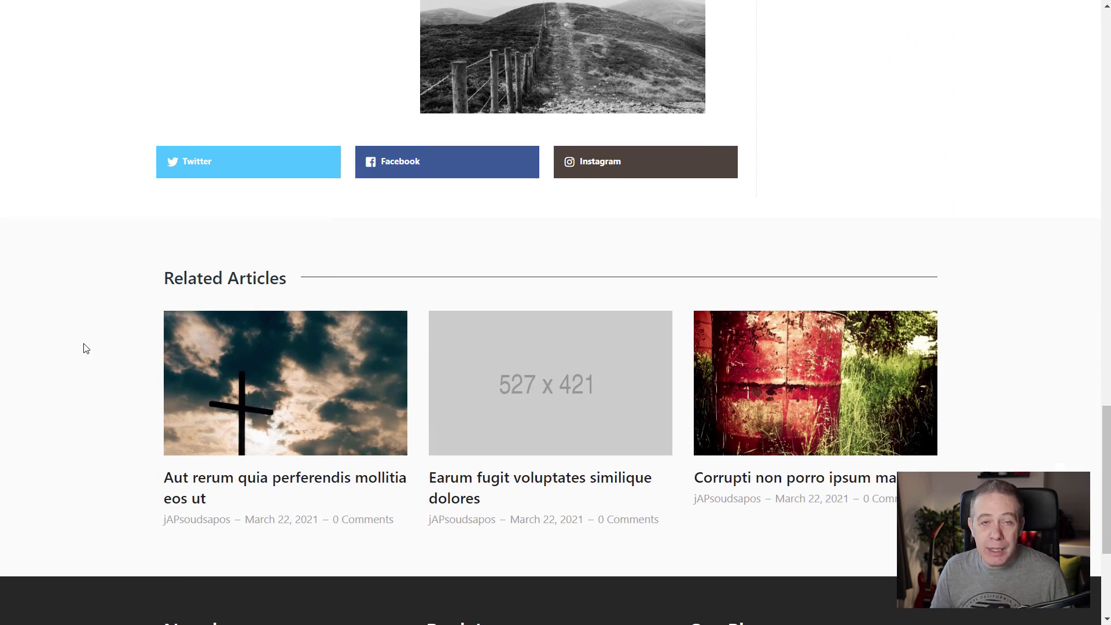
pyautogui.scroll(-4, 86, 347)
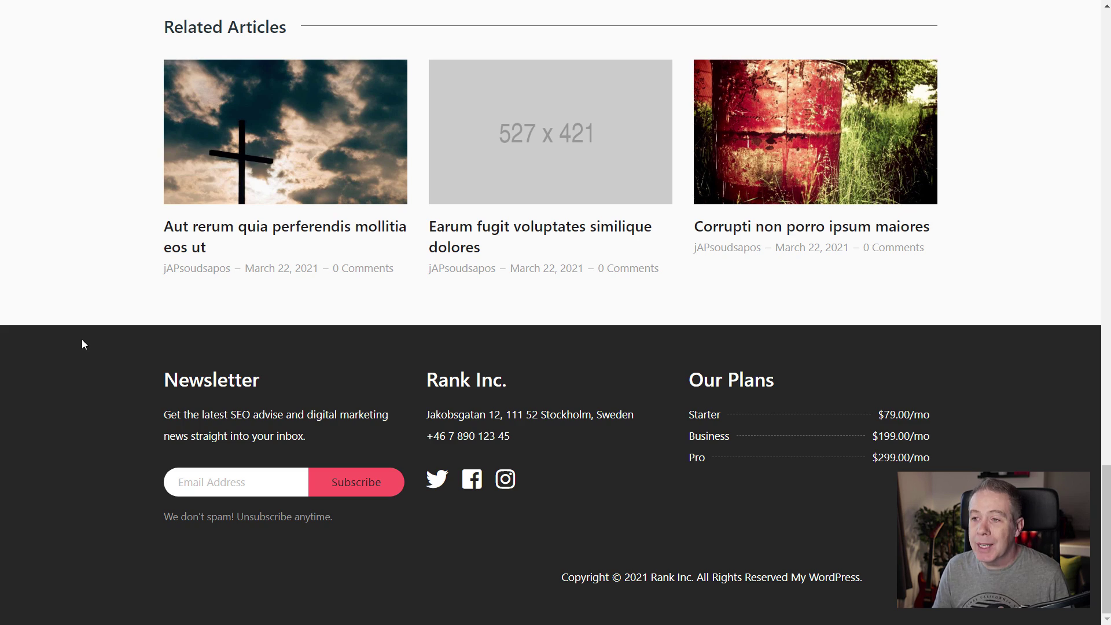
pyautogui.scroll(17, 83, 340)
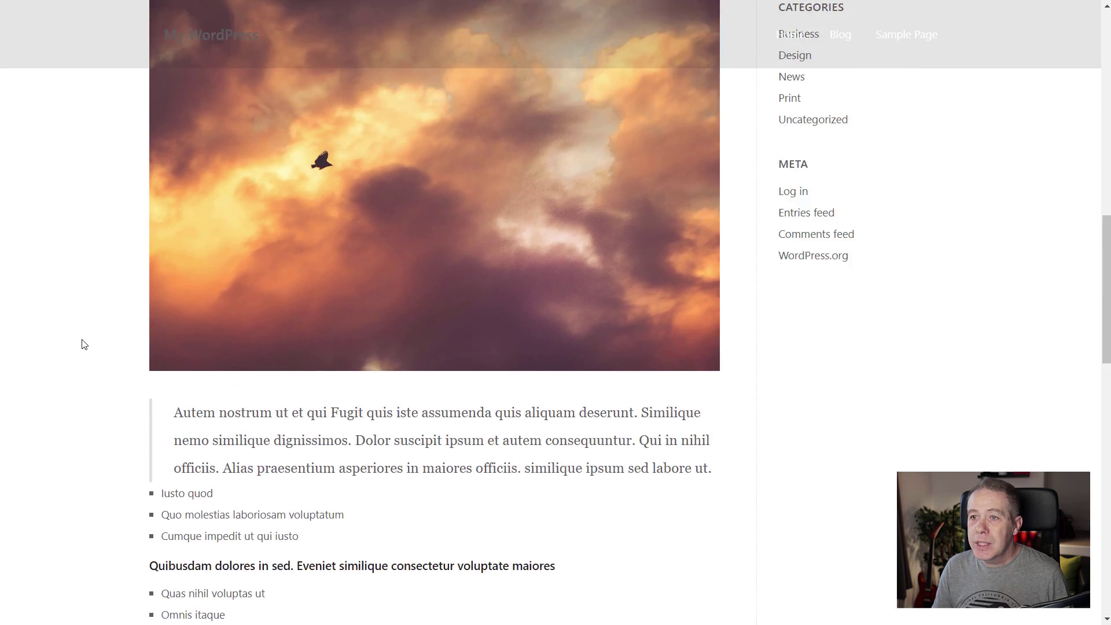
pyautogui.scroll(15, 84, 344)
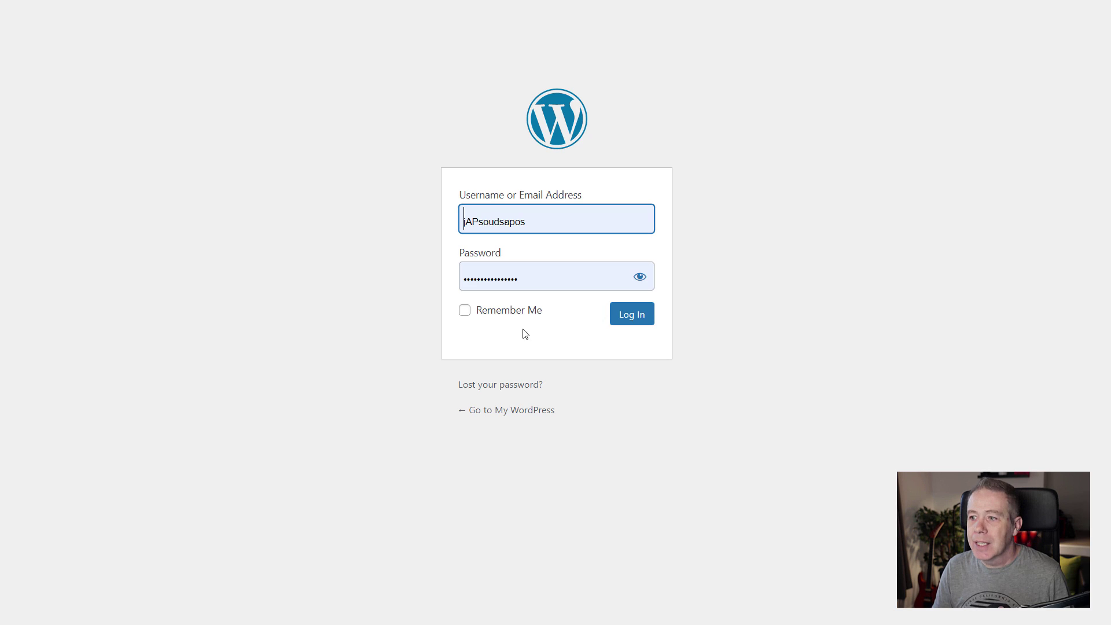
# Log in to the WordPress admin with the autofilled credentials.
pyautogui.click(649, 319)
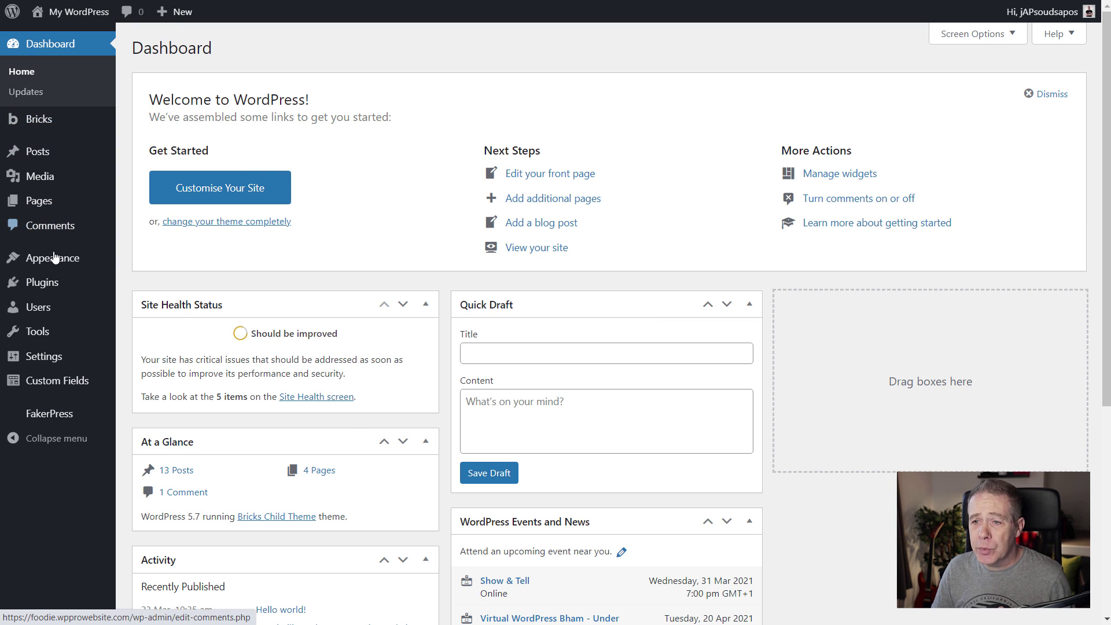
# Show Appearance > Themes, where Bricks Child Theme is active among five themes.
pyautogui.moveTo(52, 258)
pyautogui.click(151, 265)
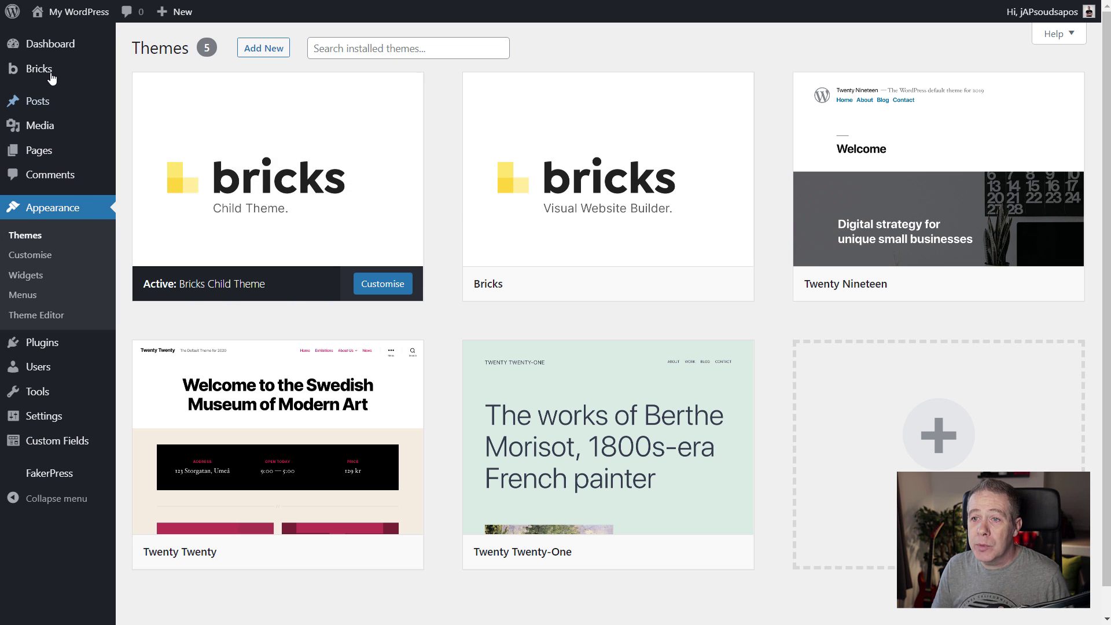
pyautogui.moveTo(51, 75)
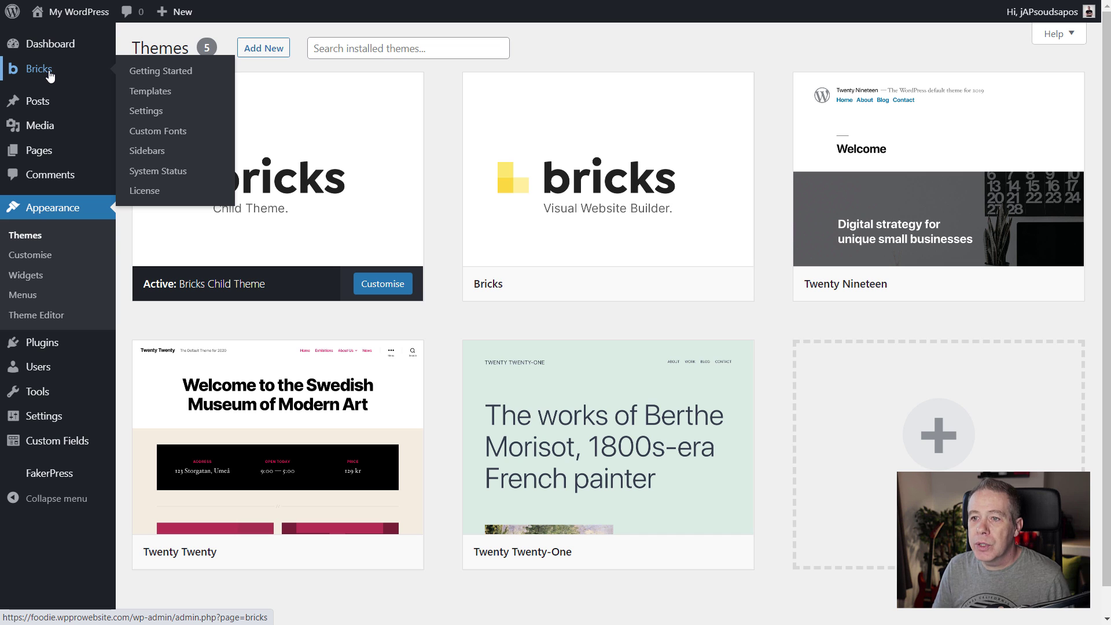
# Open Bricks > Getting Started and scroll through its four Welcome to Bricks sections.
pyautogui.click(150, 71)
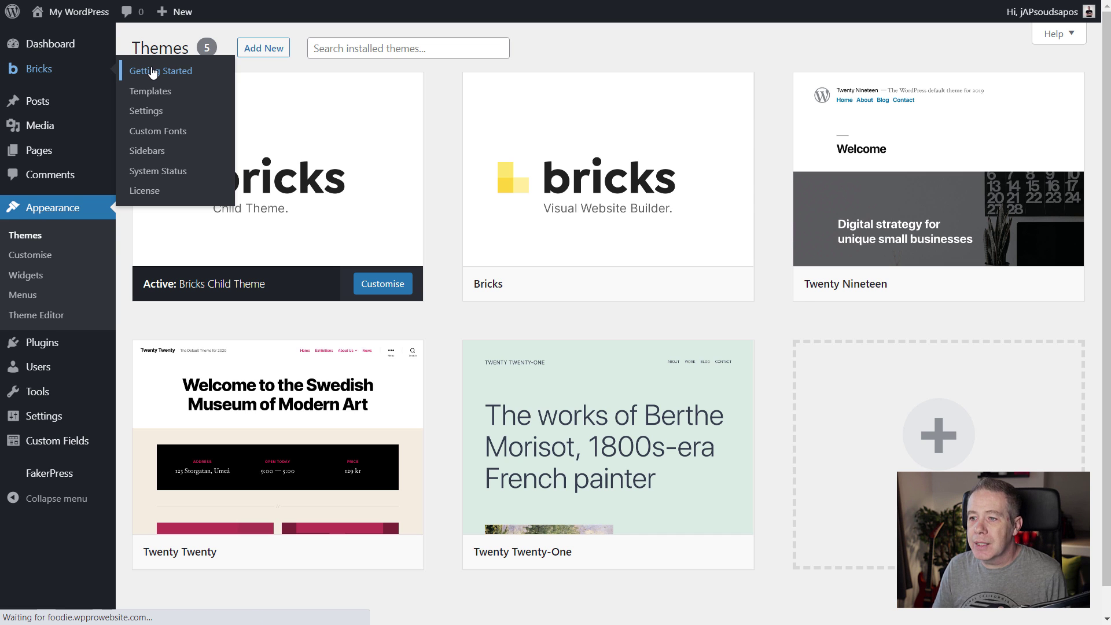
pyautogui.scroll(-1, 253, 276)
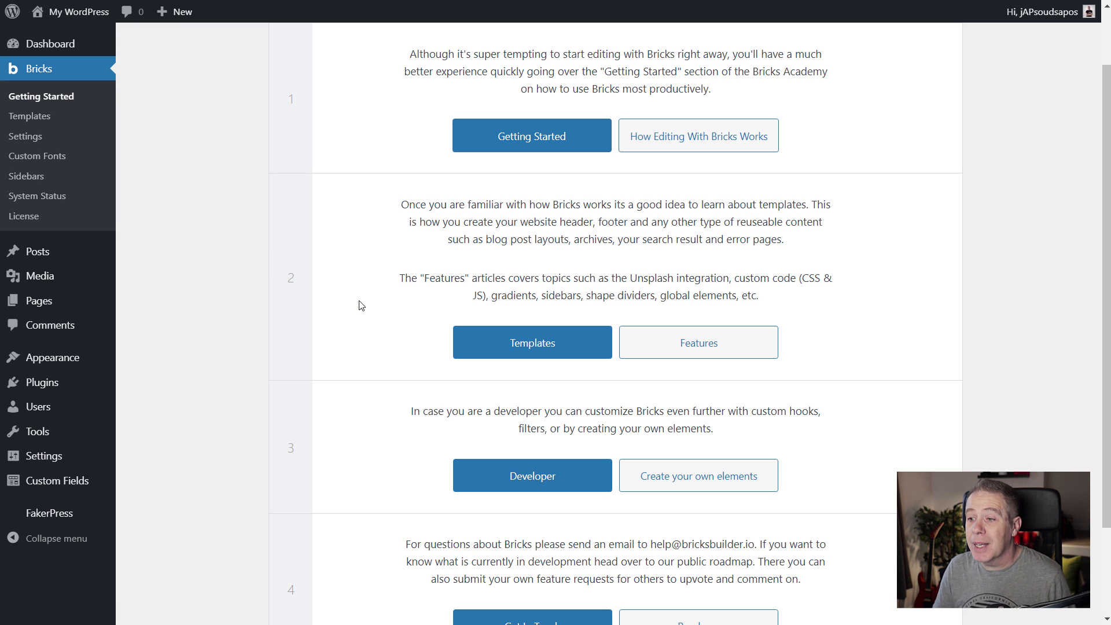
pyautogui.scroll(-2, 245, 376)
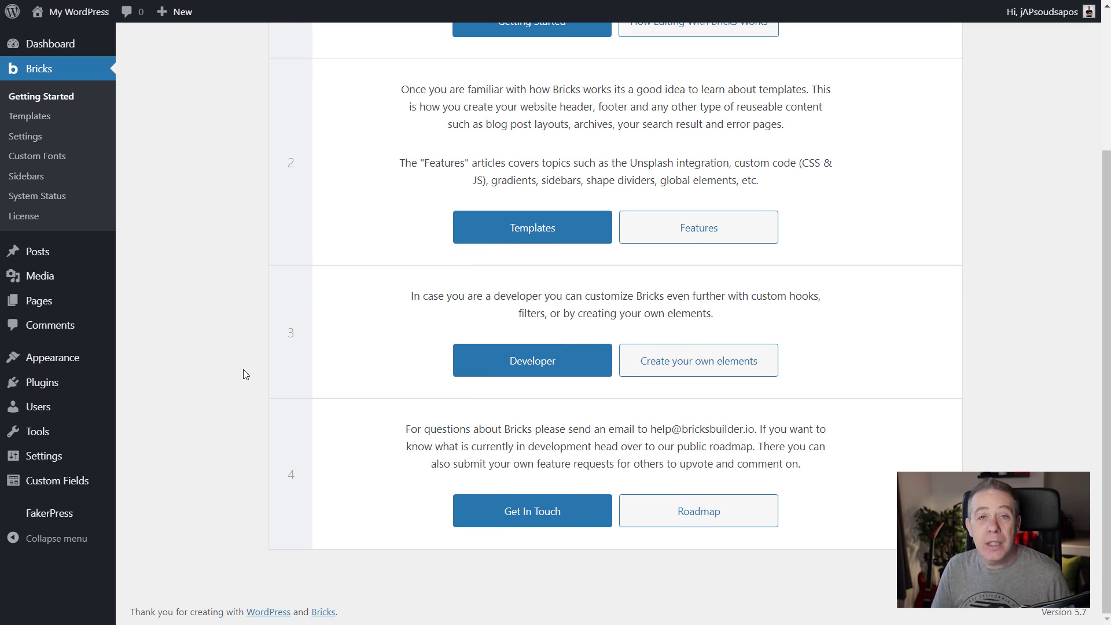
pyautogui.scroll(3, 246, 375)
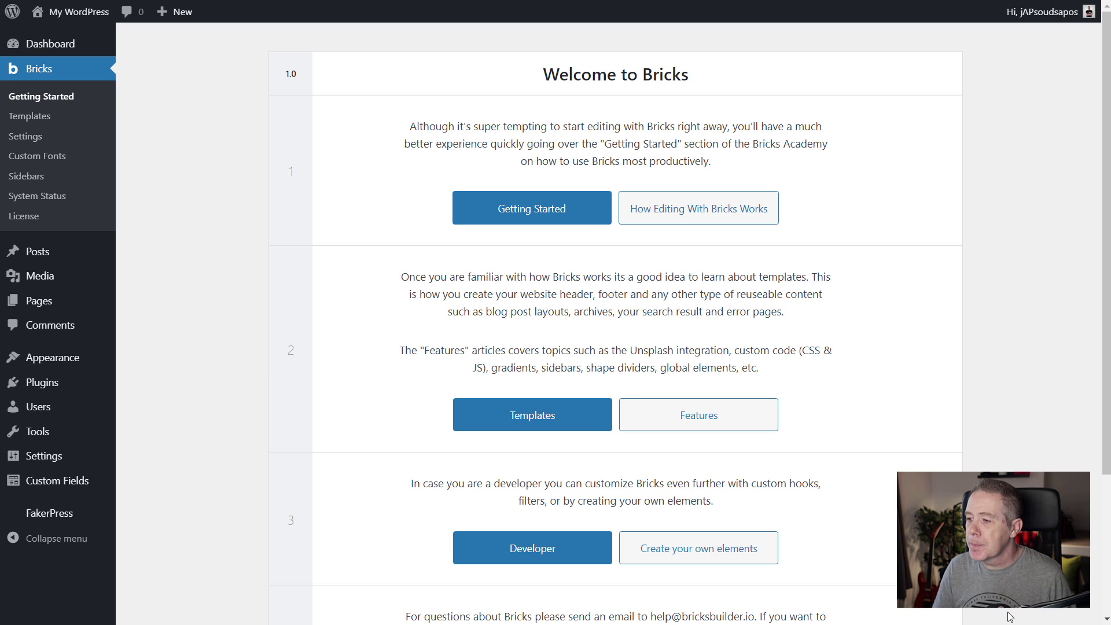
# Open the Academy's Getting Started topic and scroll its article list.
pyautogui.click(524, 209)
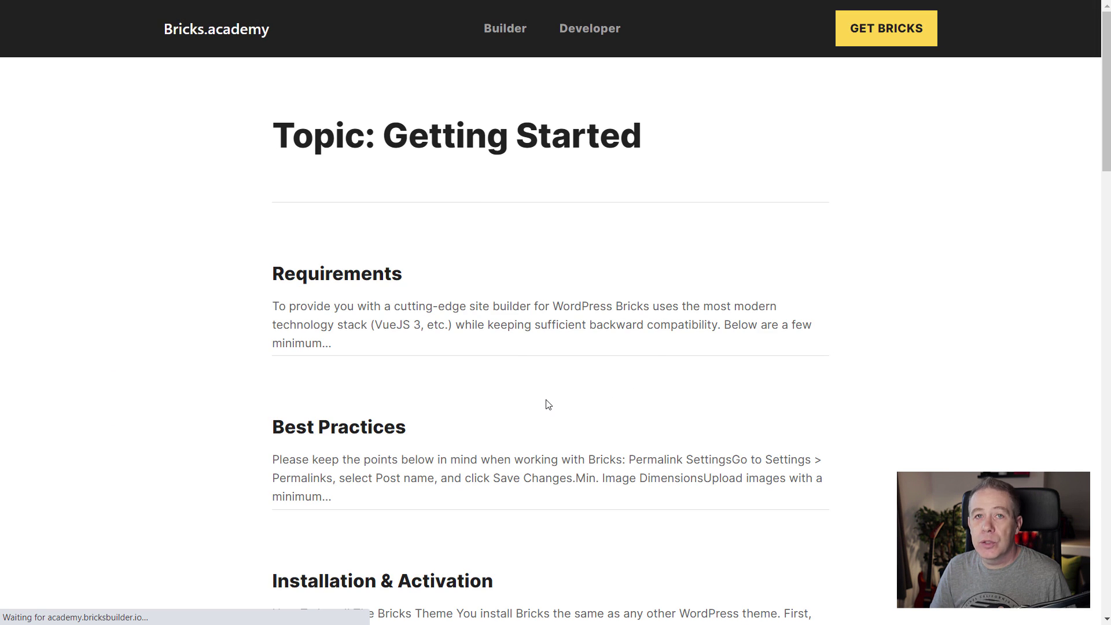
pyautogui.scroll(-8, 107, 355)
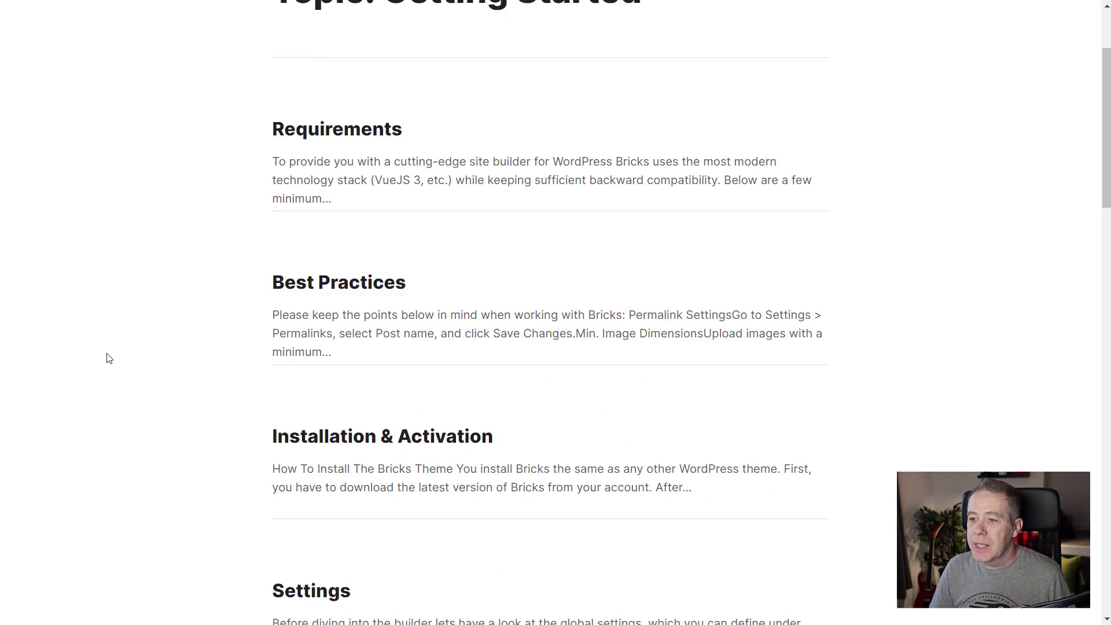
pyautogui.scroll(-10, 106, 358)
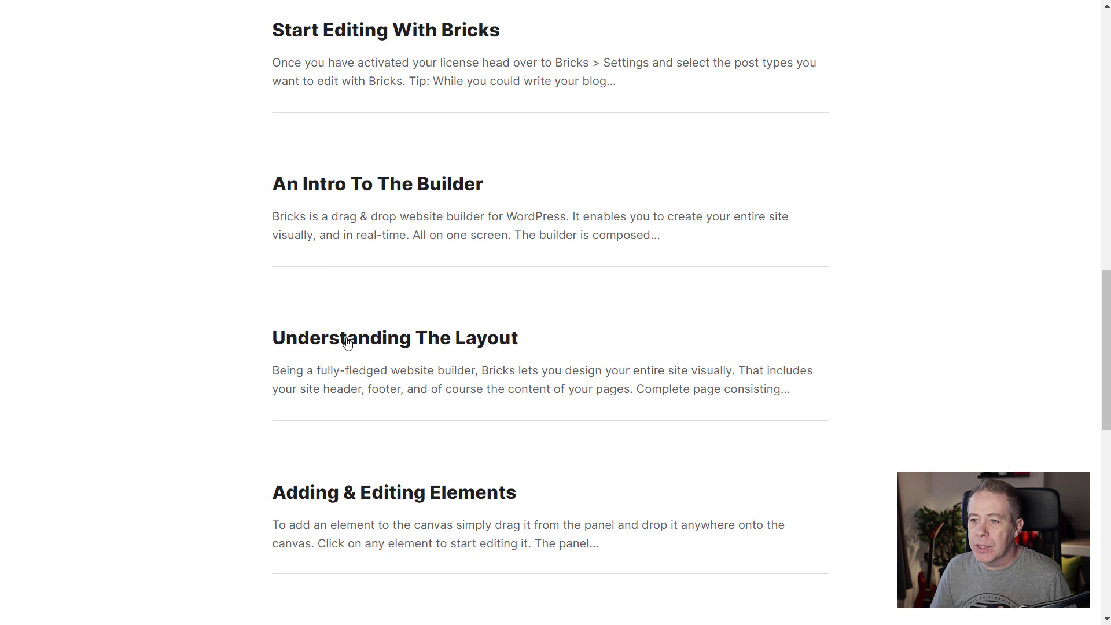
# Read the Understanding The Layout article, then return to the Welcome to Bricks tab.
pyautogui.click(347, 345)
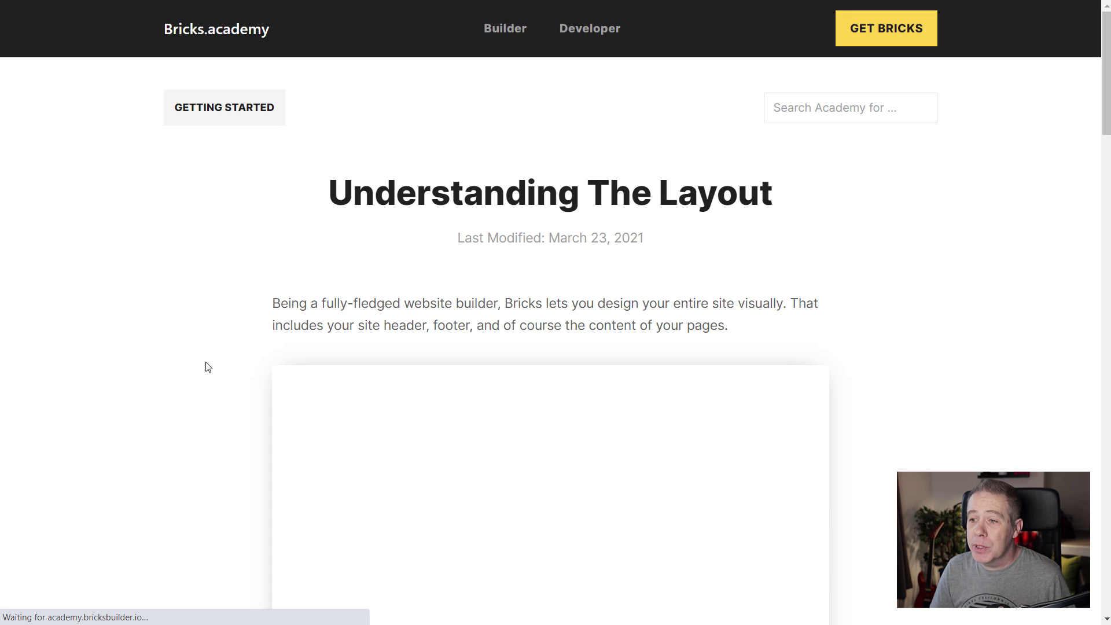
pyautogui.scroll(-3, 179, 383)
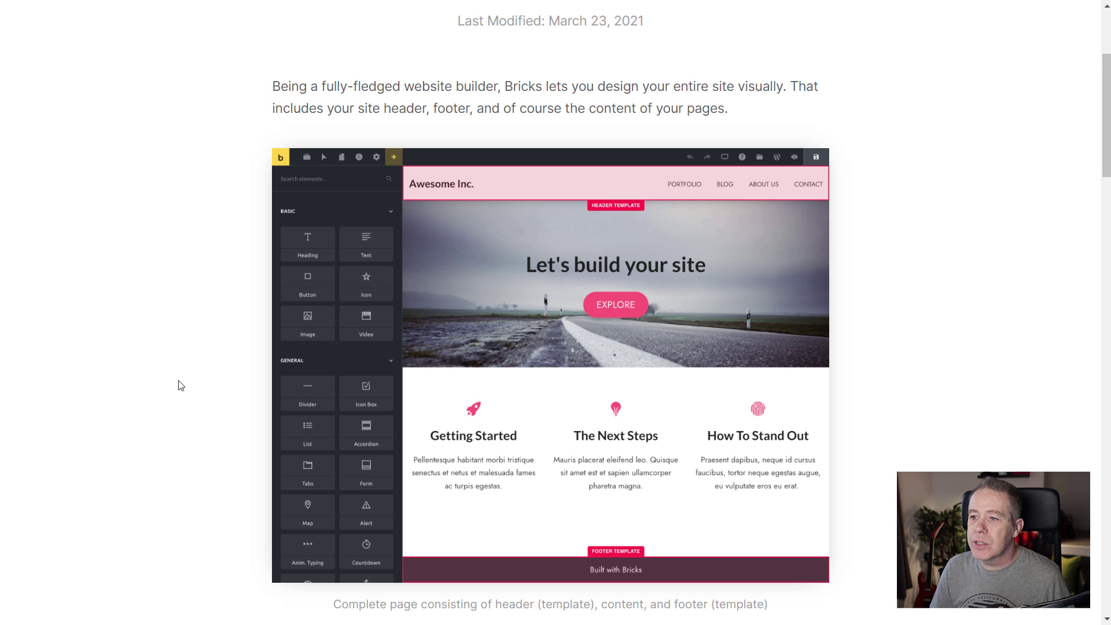
pyautogui.scroll(-1, 180, 386)
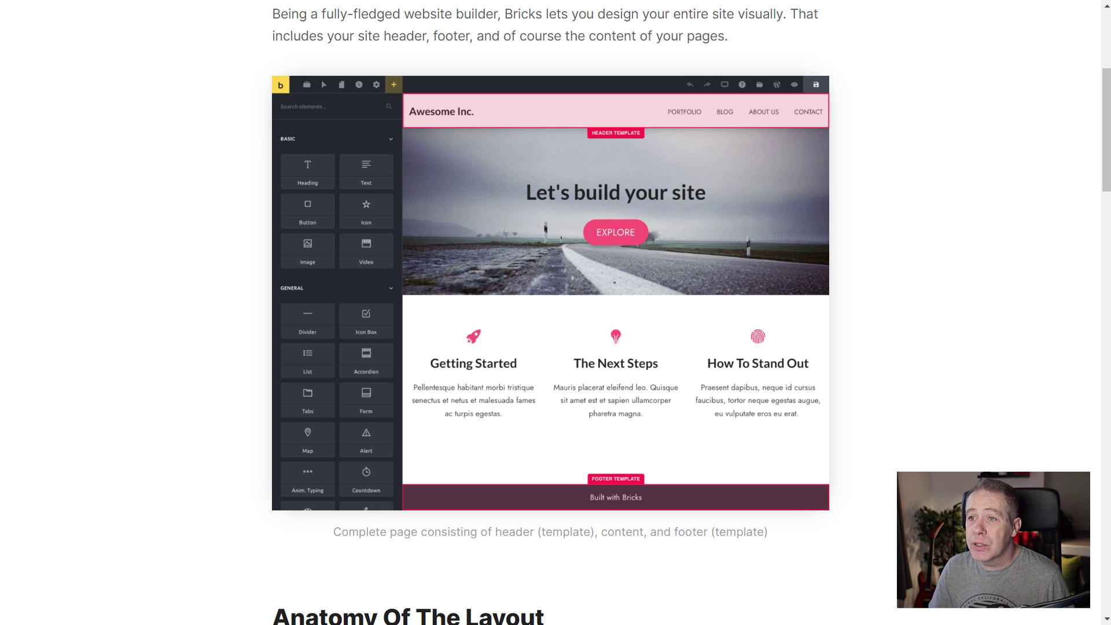
pyautogui.click(191, 1)
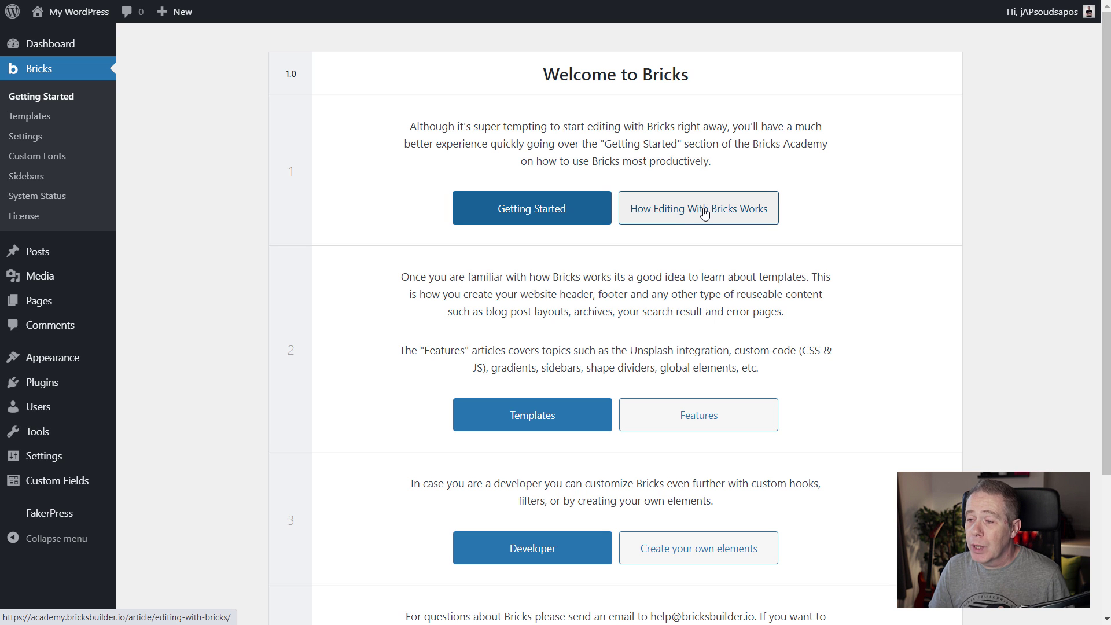
# Glance at the how-editing-works article, then open Bricks > Templates listing five templates.
pyautogui.click(678, 208)
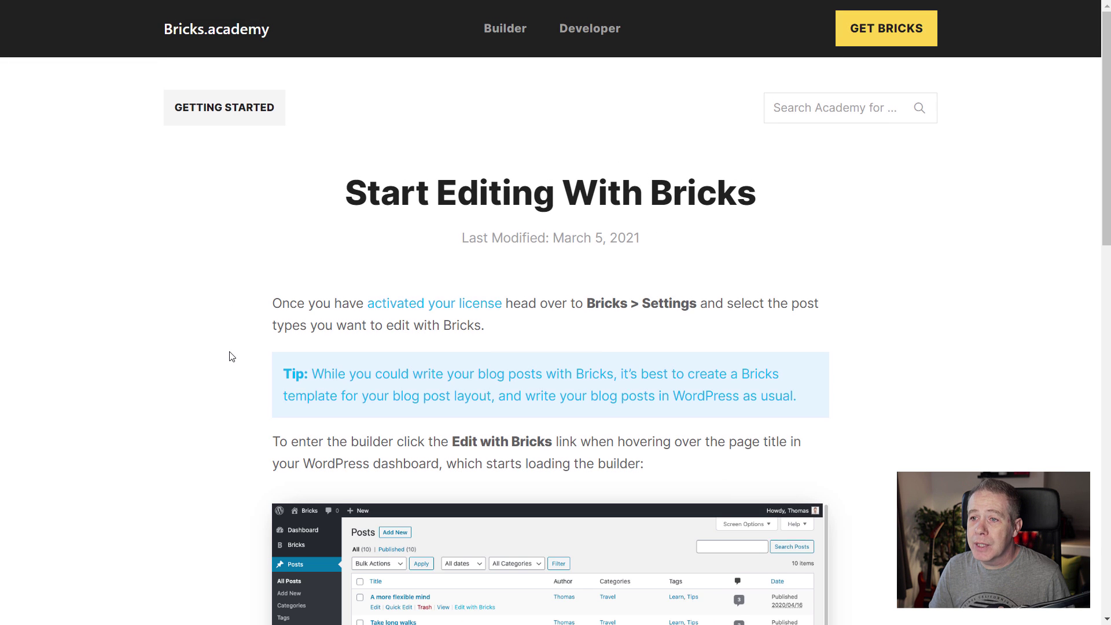
pyautogui.scroll(-8, 231, 355)
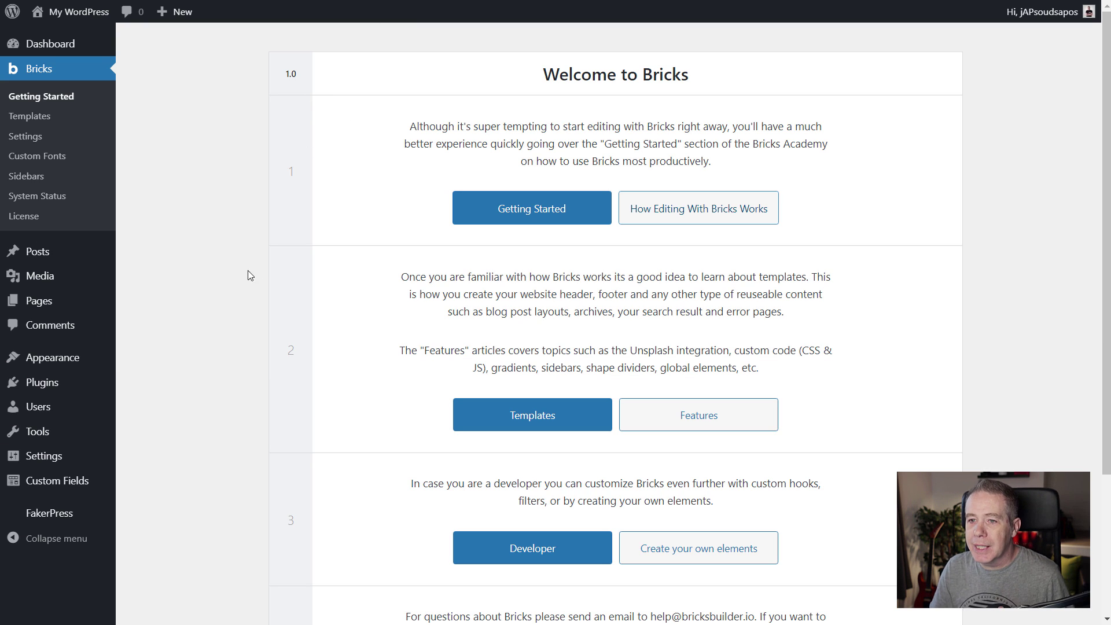
pyautogui.click(49, 117)
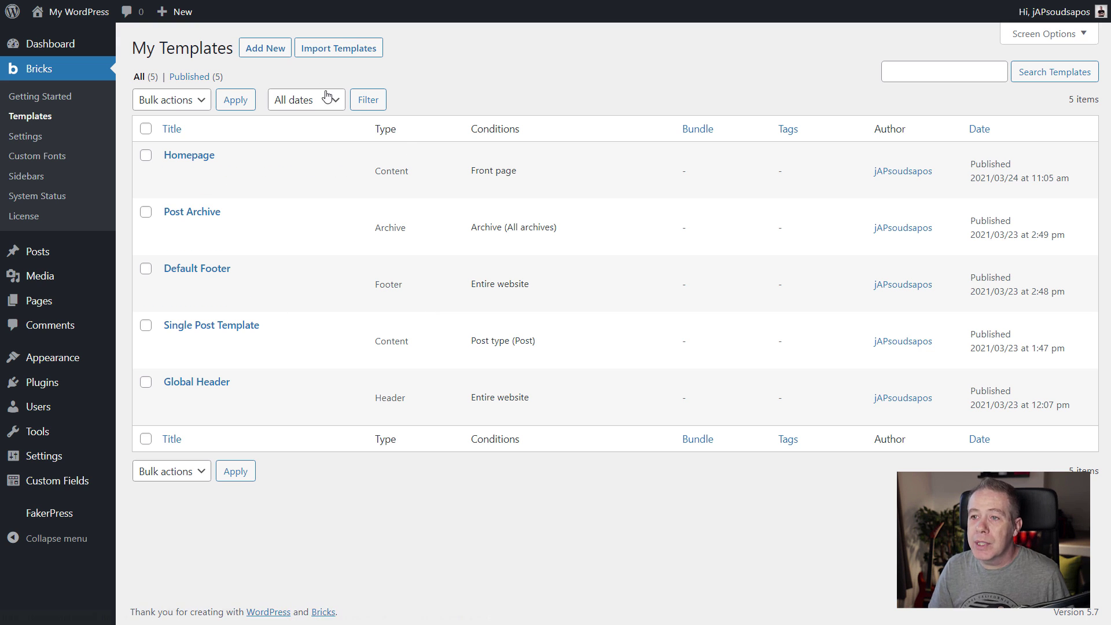
# Start a new Bricks template and review Template Type options without selecting one.
pyautogui.click(261, 49)
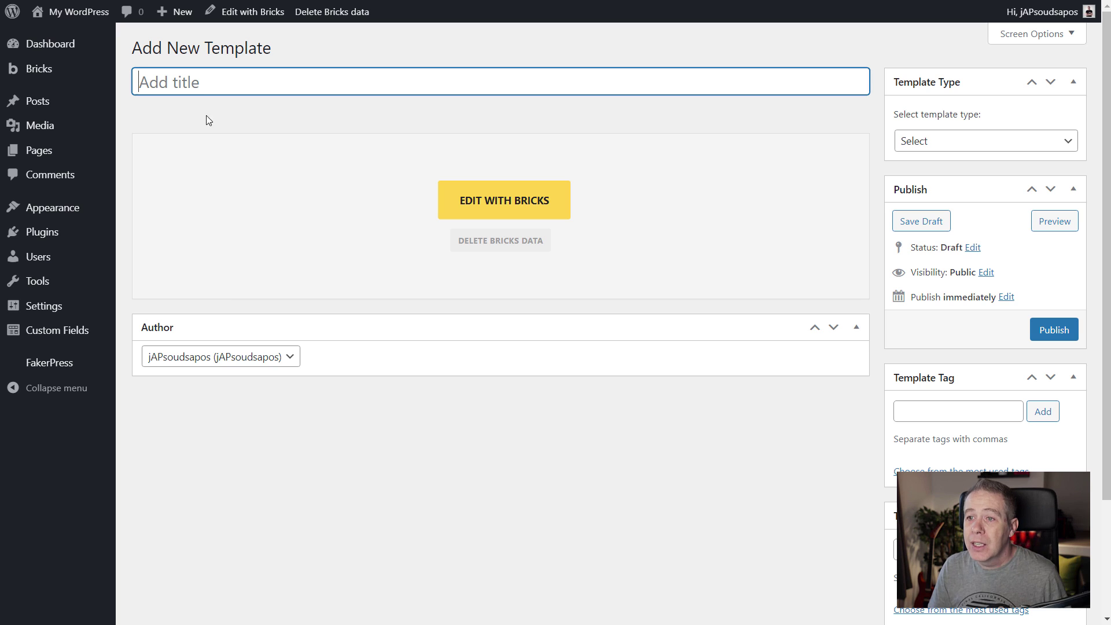
pyautogui.click(992, 144)
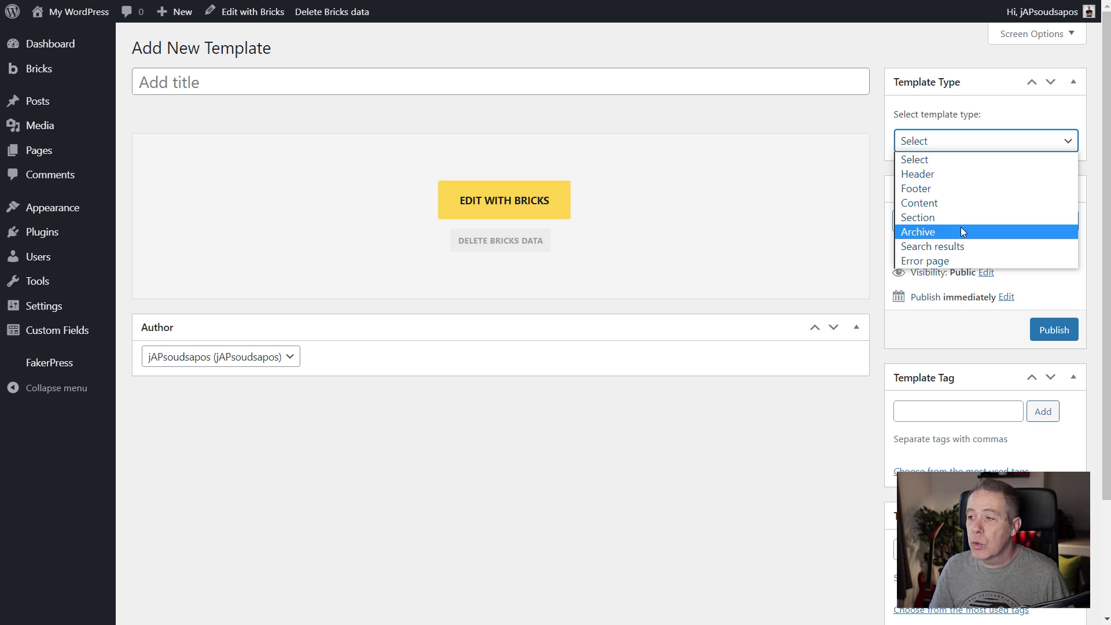
pyautogui.click(956, 412)
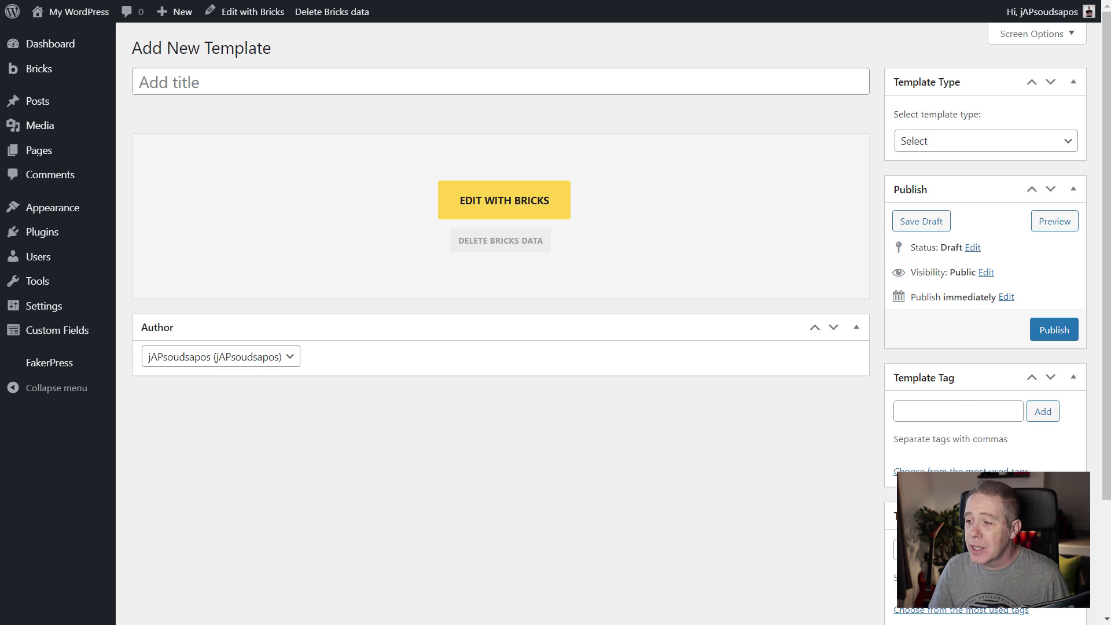
pyautogui.scroll(-3, 841, 474)
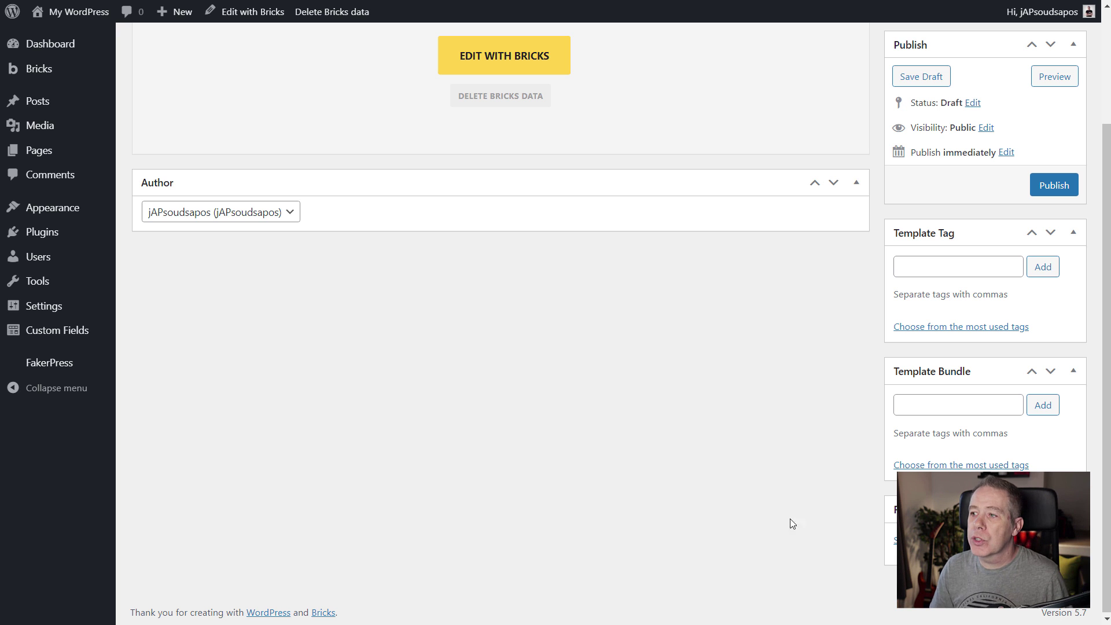
pyautogui.scroll(3, 623, 512)
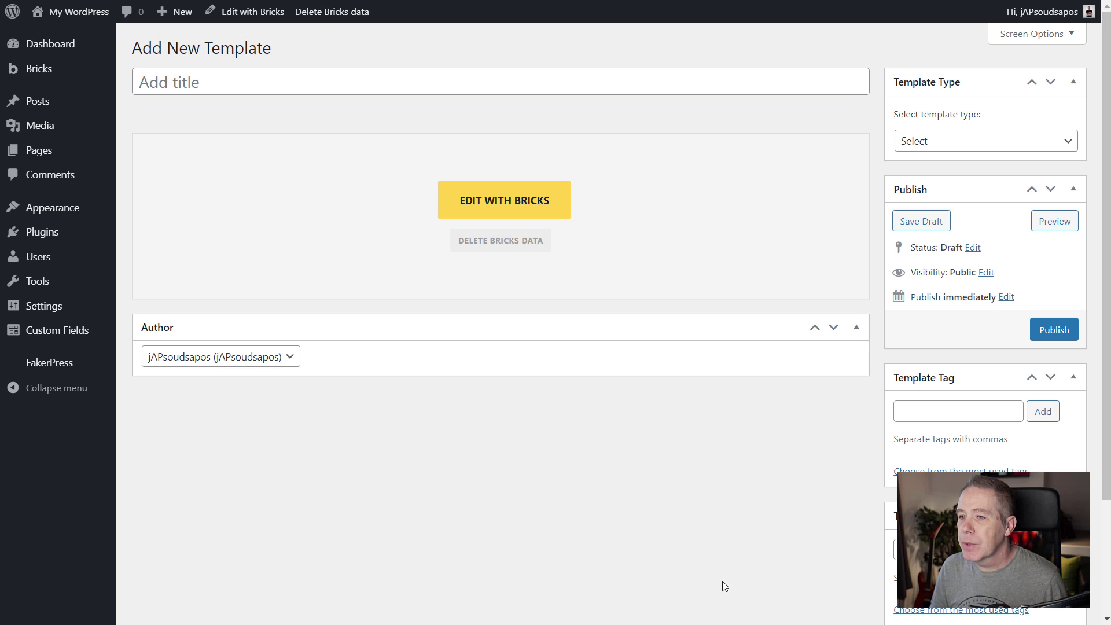
# Review Bricks Settings' Builder Access, Templates and Builder tabs: 60-second autosave, Dark mode, Preview logo link.
pyautogui.moveTo(91, 75)
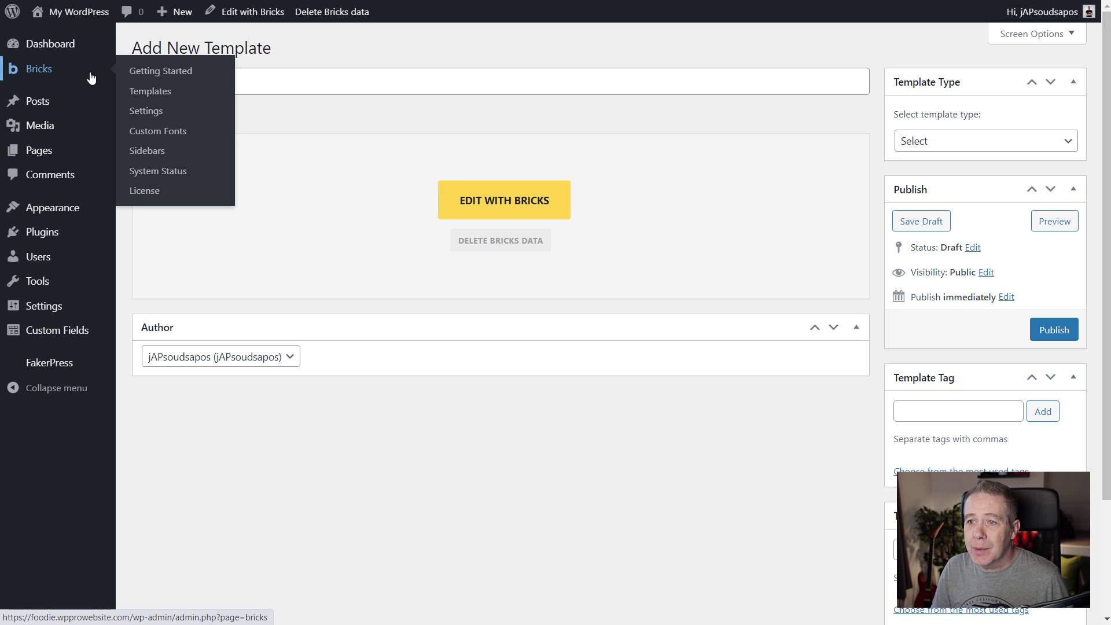
pyautogui.click(148, 111)
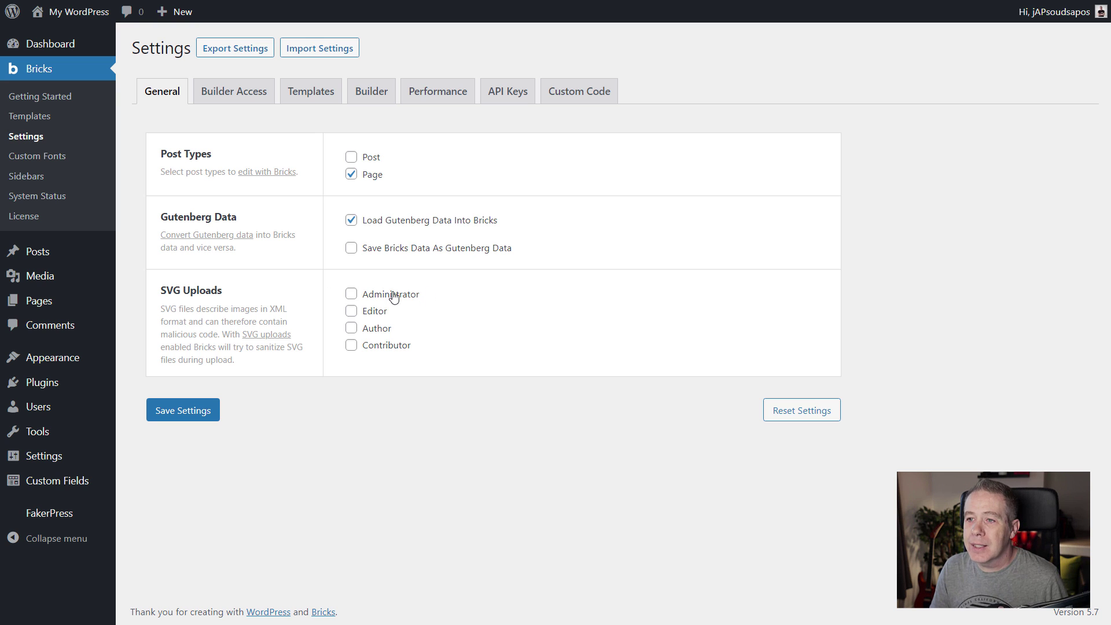
pyautogui.click(244, 96)
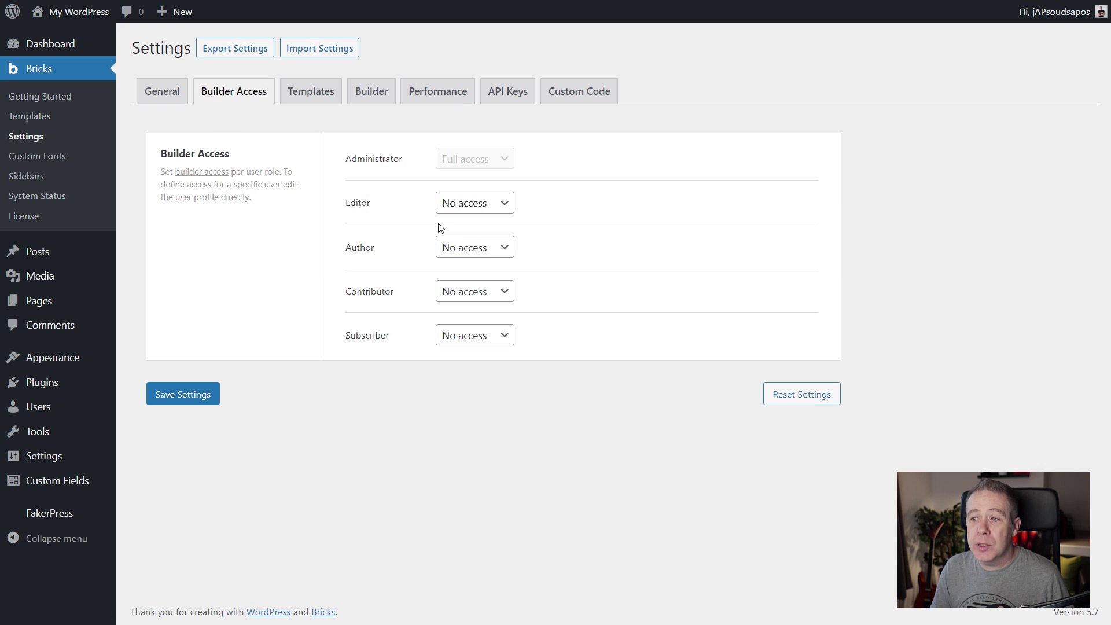
pyautogui.click(304, 96)
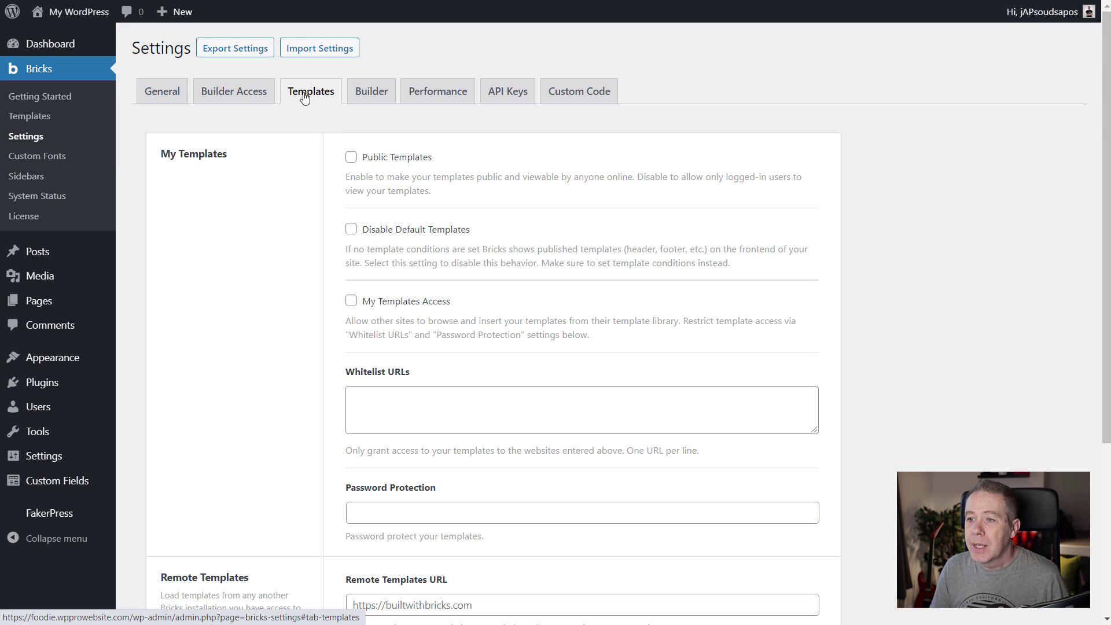
pyautogui.scroll(-3, 265, 336)
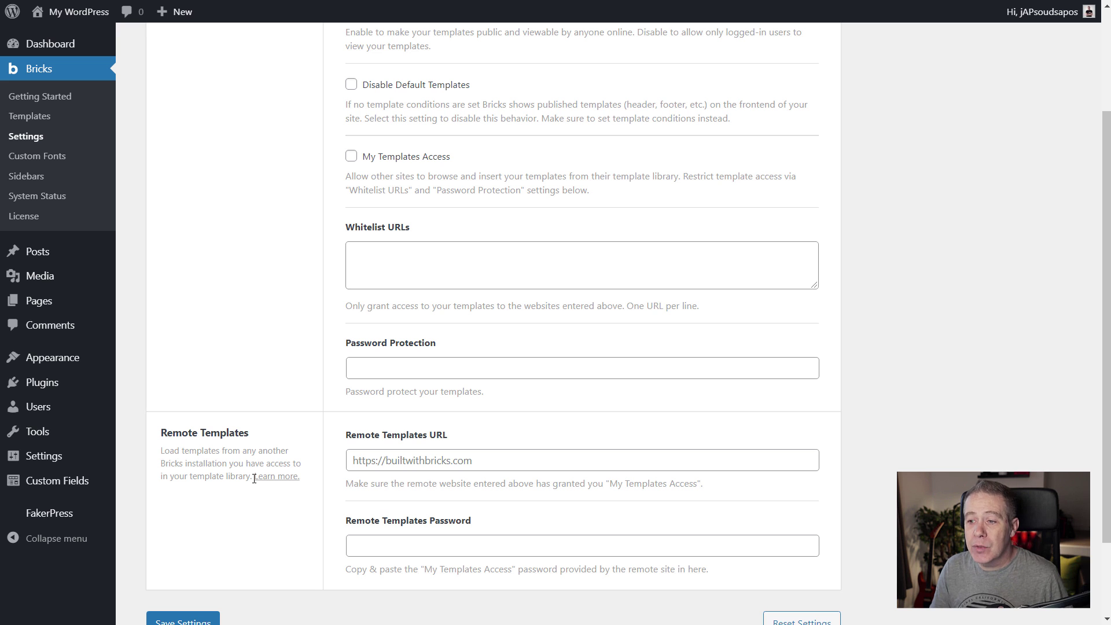
pyautogui.scroll(3, 255, 479)
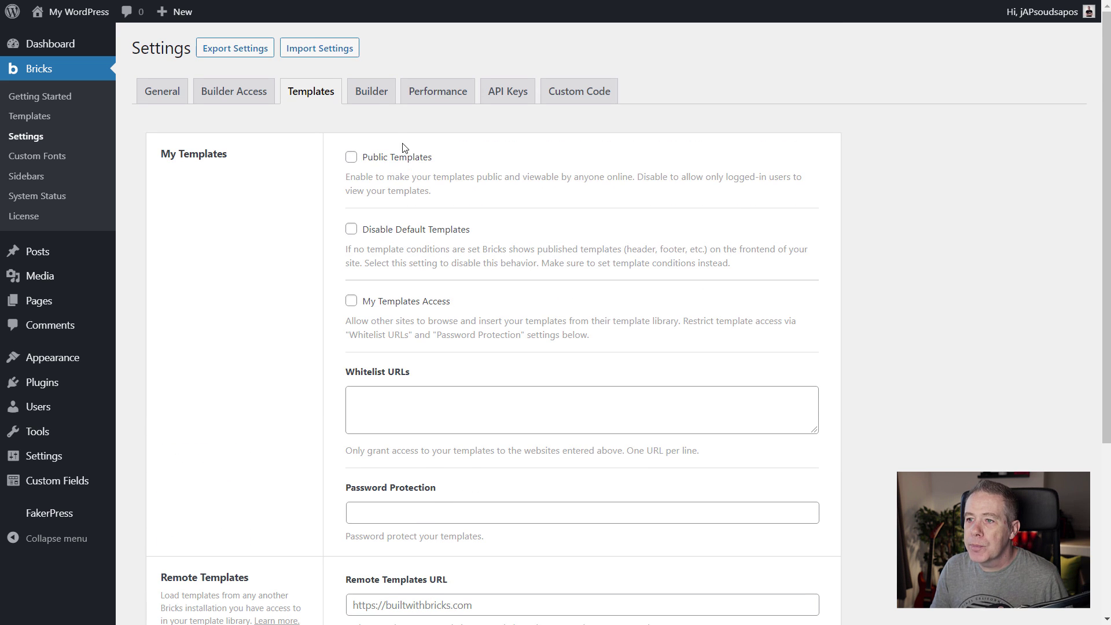
pyautogui.click(366, 97)
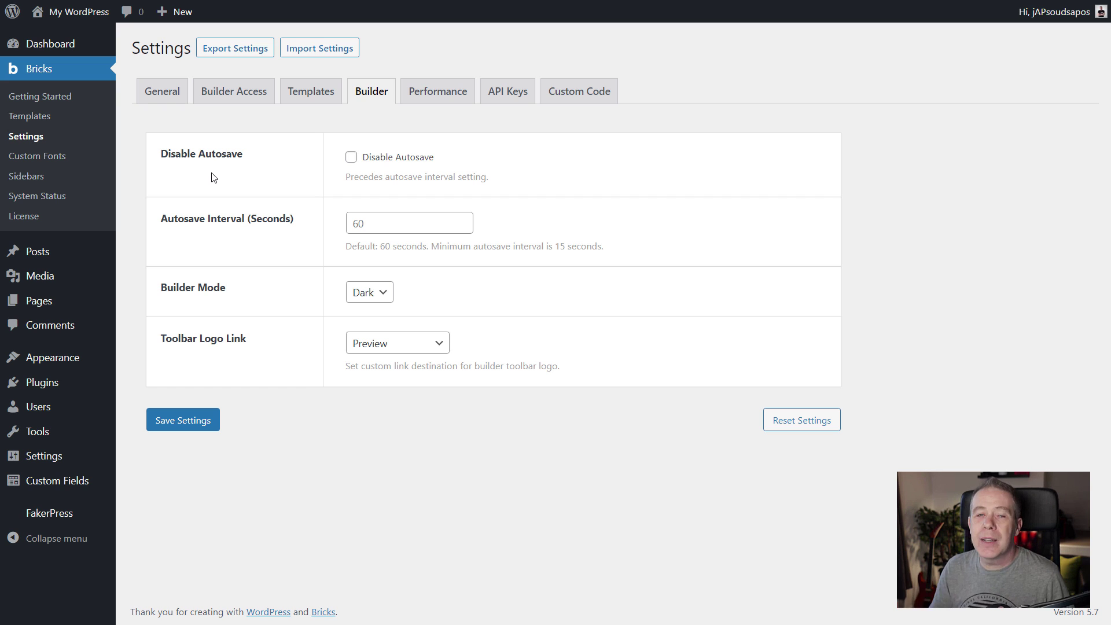
# Check the Autosave Interval and Toolbar Logo Link (left as Preview), then view the Performance settings.
pyautogui.click(351, 226)
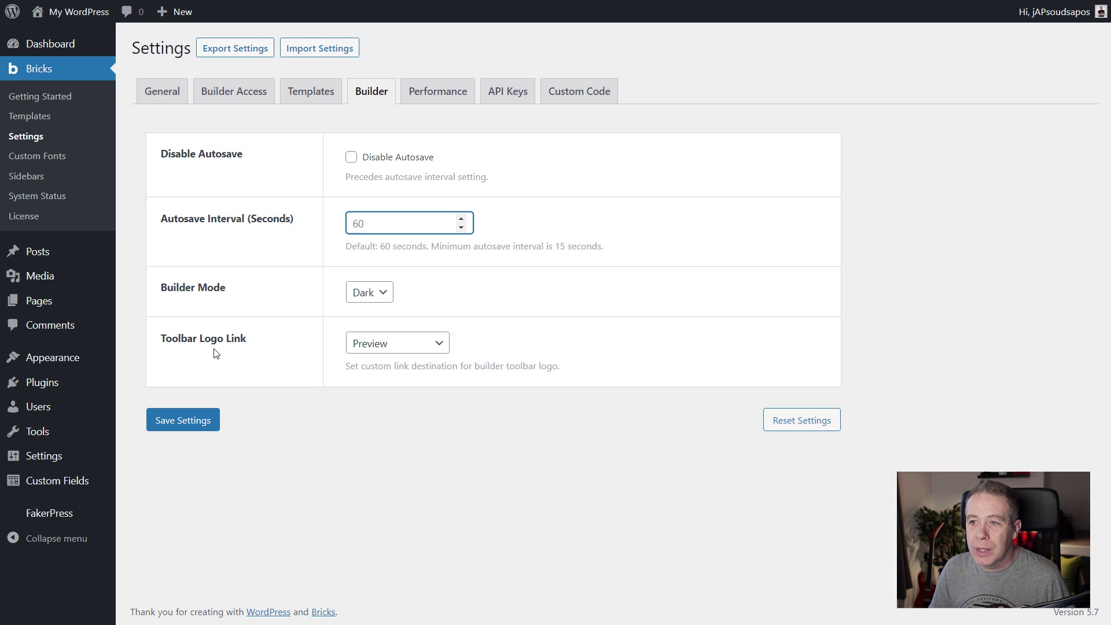
pyautogui.click(406, 347)
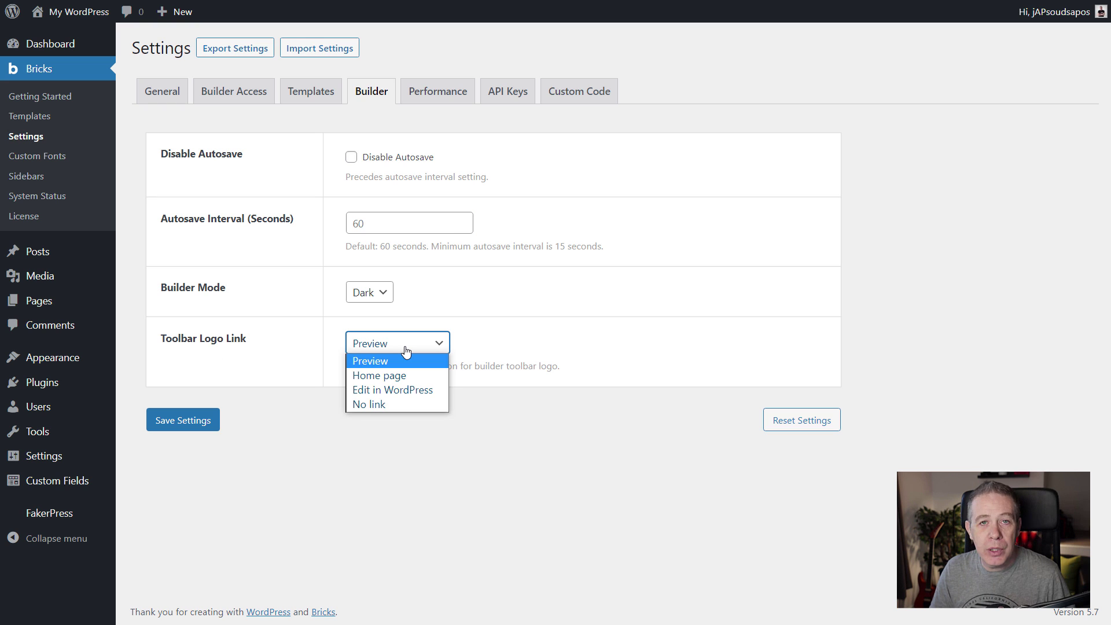
pyautogui.click(577, 291)
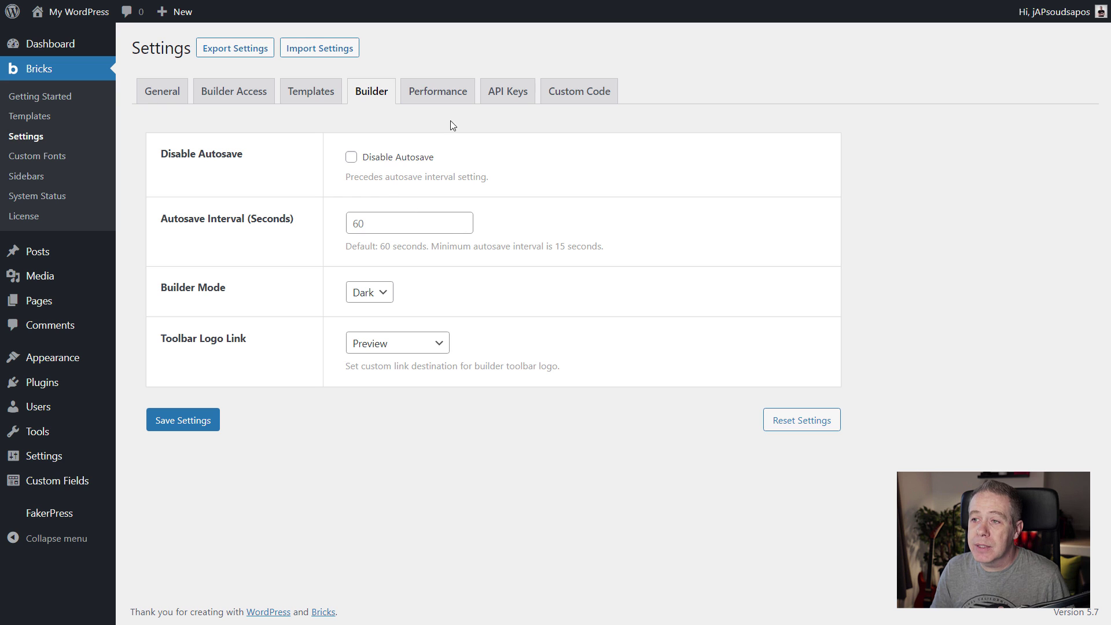
pyautogui.click(440, 93)
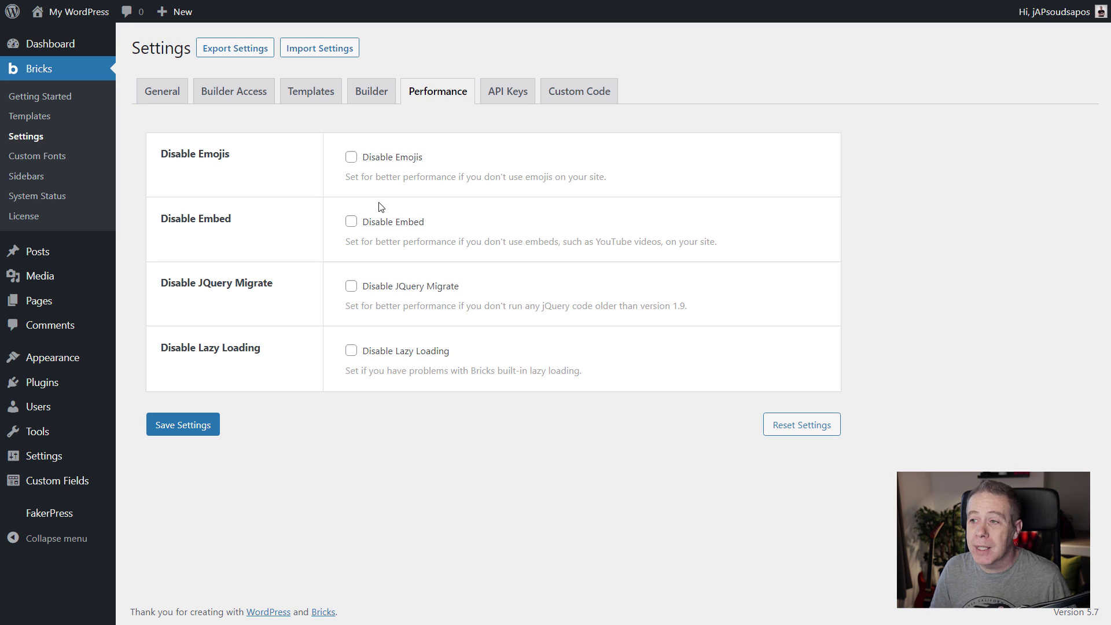
# Browse the API Keys tab's empty Unsplash, Google Maps and reCAPTCHA key fields.
pyautogui.click(504, 102)
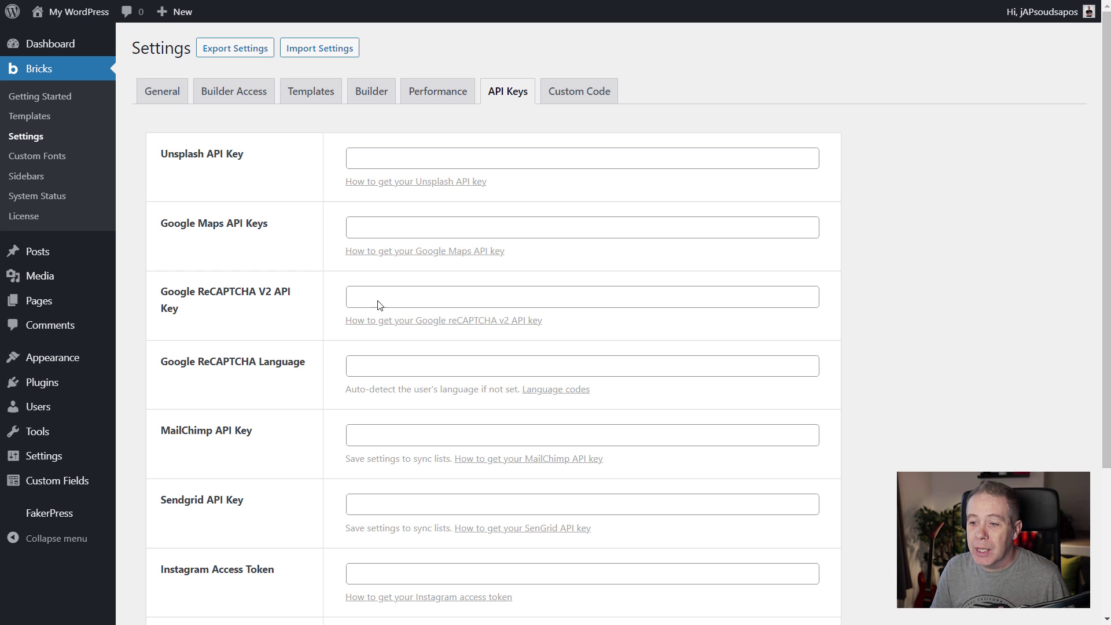
pyautogui.scroll(-3, 377, 305)
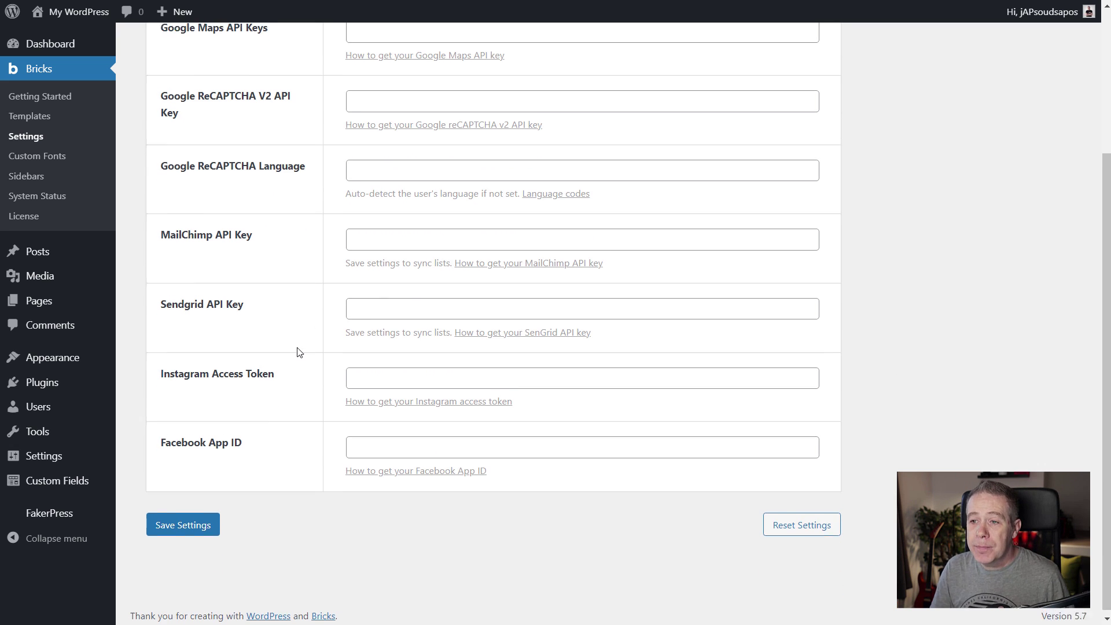
pyautogui.scroll(1, 280, 340)
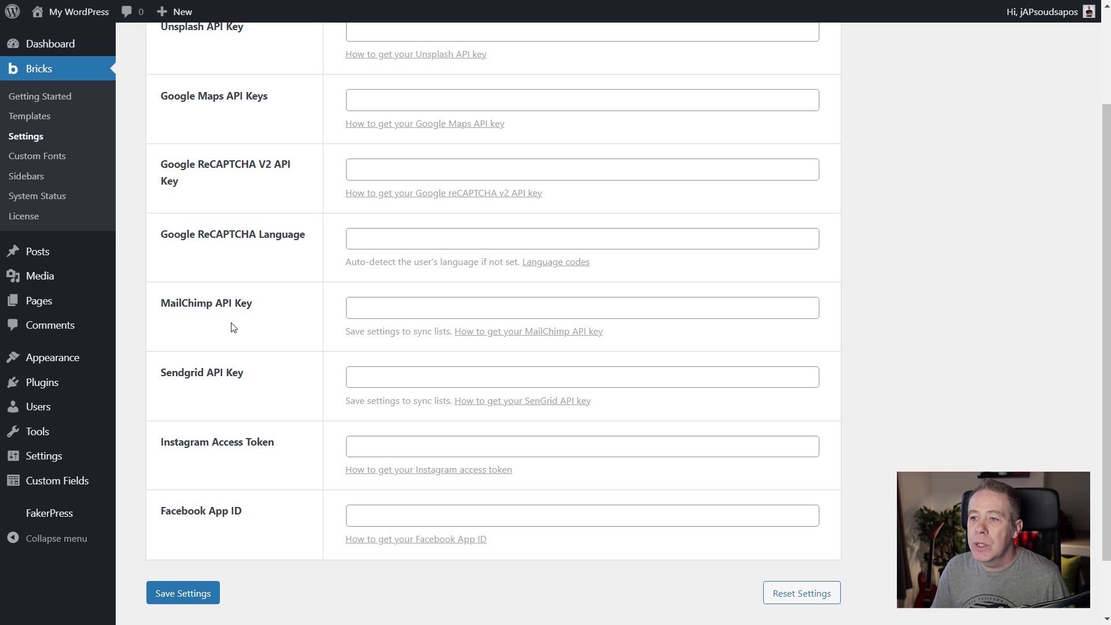
pyautogui.scroll(3, 233, 328)
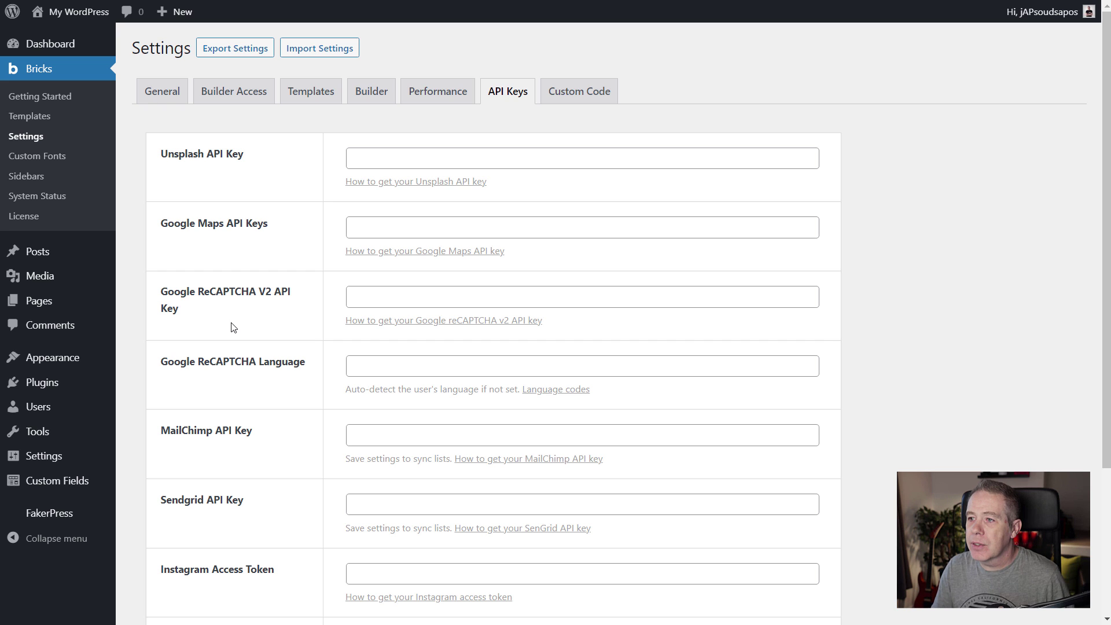
# Look through the site-wide Custom Code settings, then go to the empty Custom Fonts page.
pyautogui.click(582, 91)
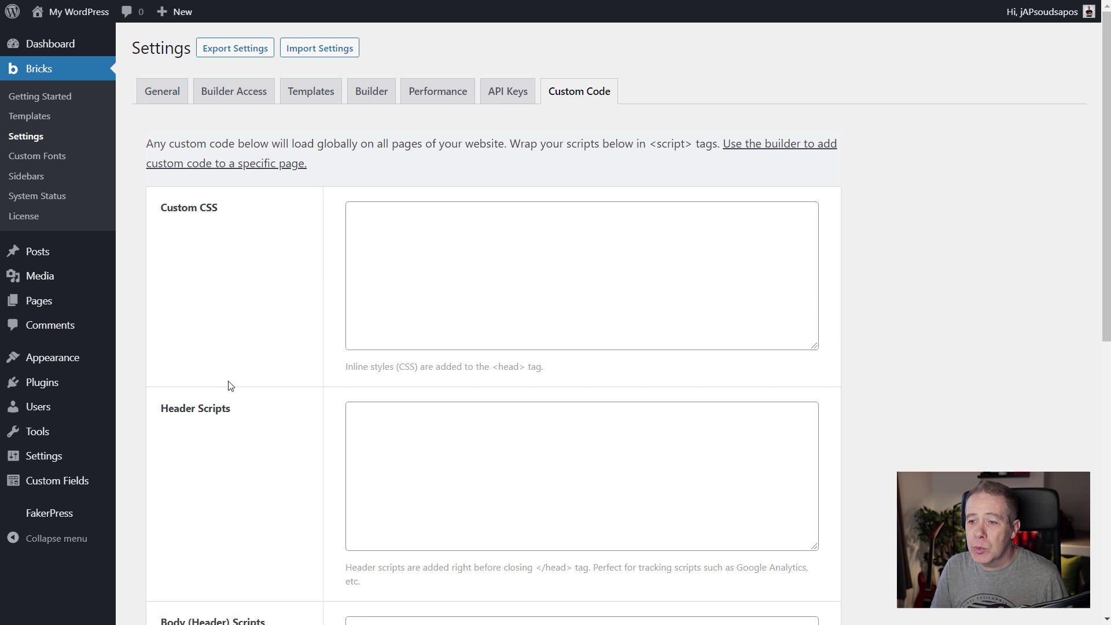
pyautogui.scroll(-4, 255, 339)
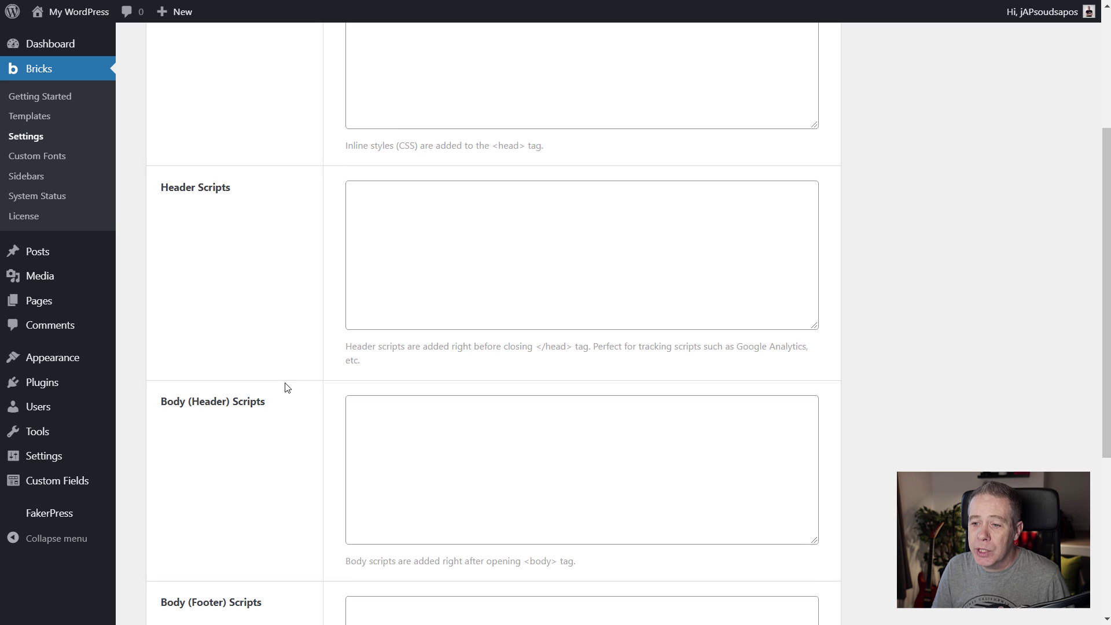
pyautogui.scroll(-3, 287, 388)
pyautogui.scroll(-3, 287, 388)
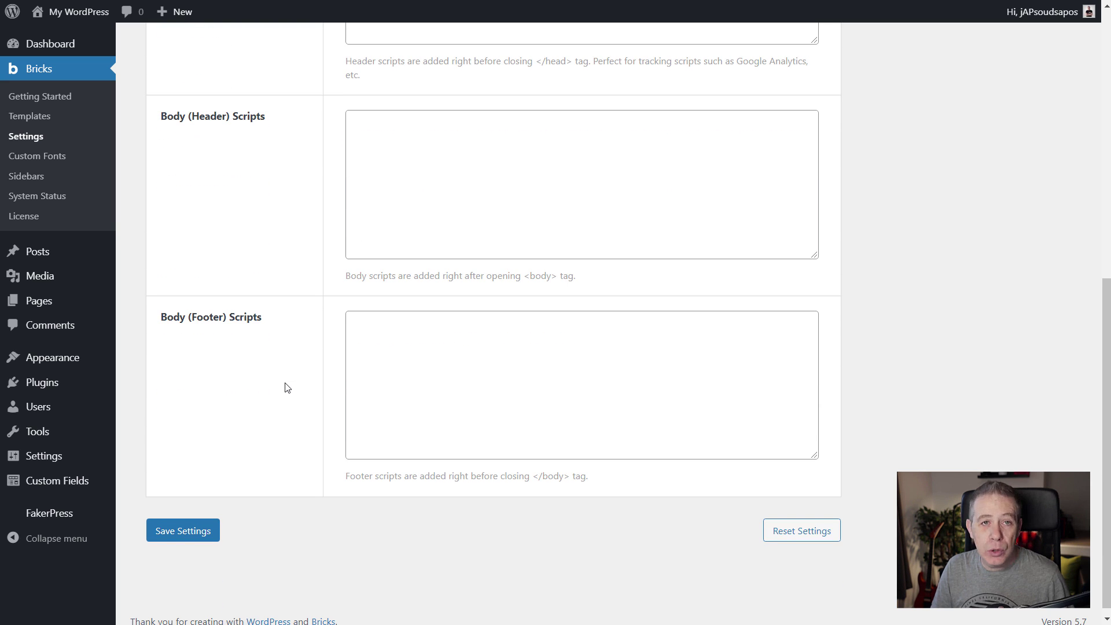
pyautogui.scroll(2, 293, 397)
pyautogui.scroll(7, 297, 406)
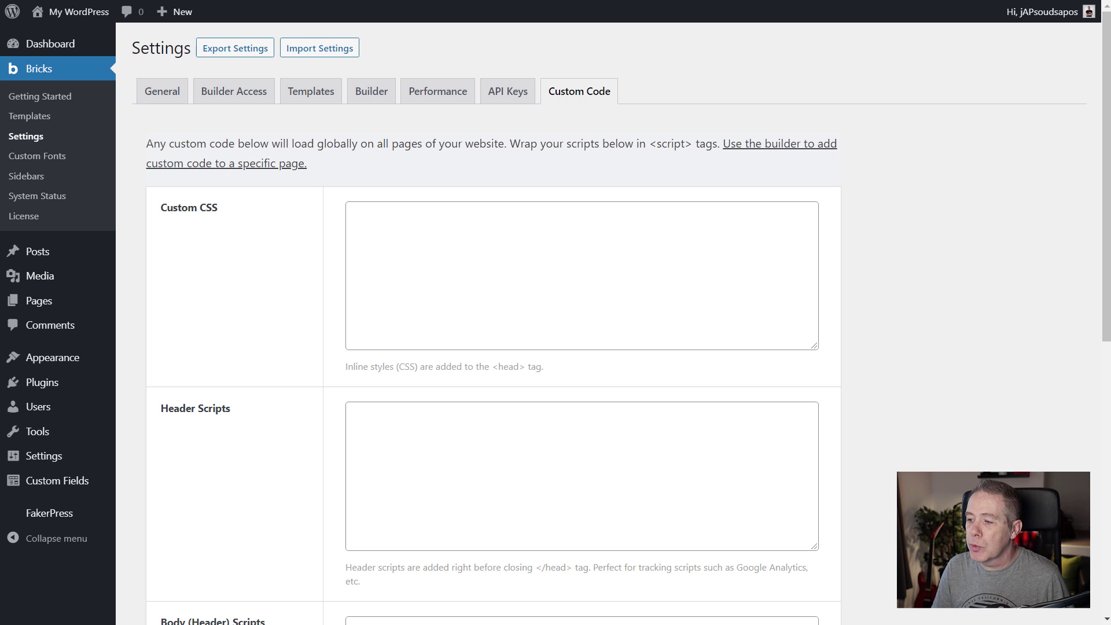
pyautogui.click(46, 157)
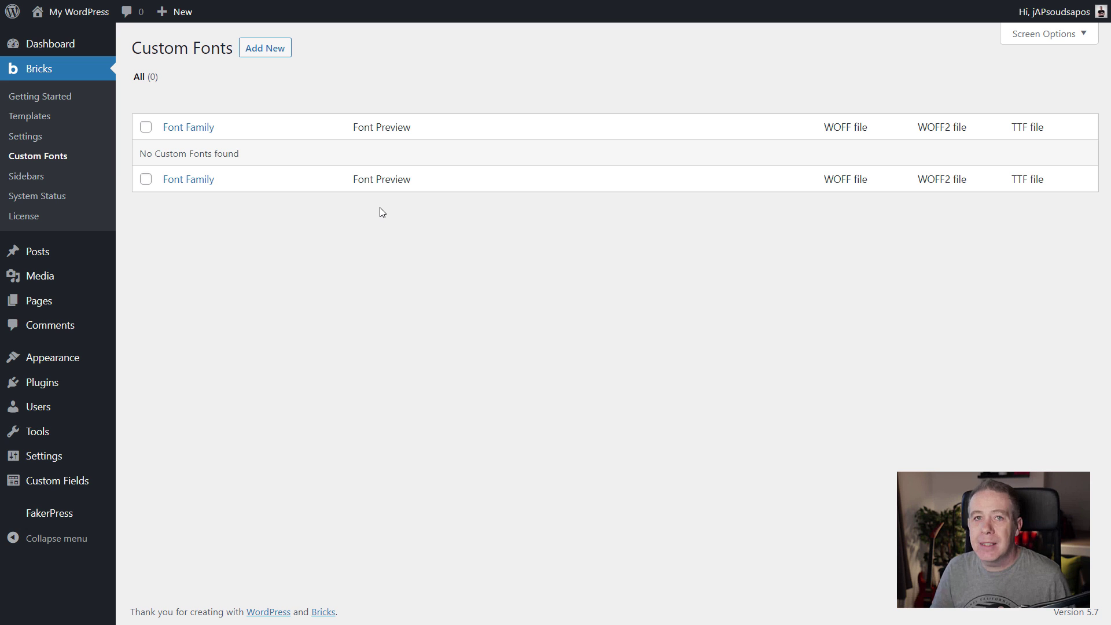
# Visit the Bricks Sidebars page, then the System Status report.
pyautogui.click(30, 177)
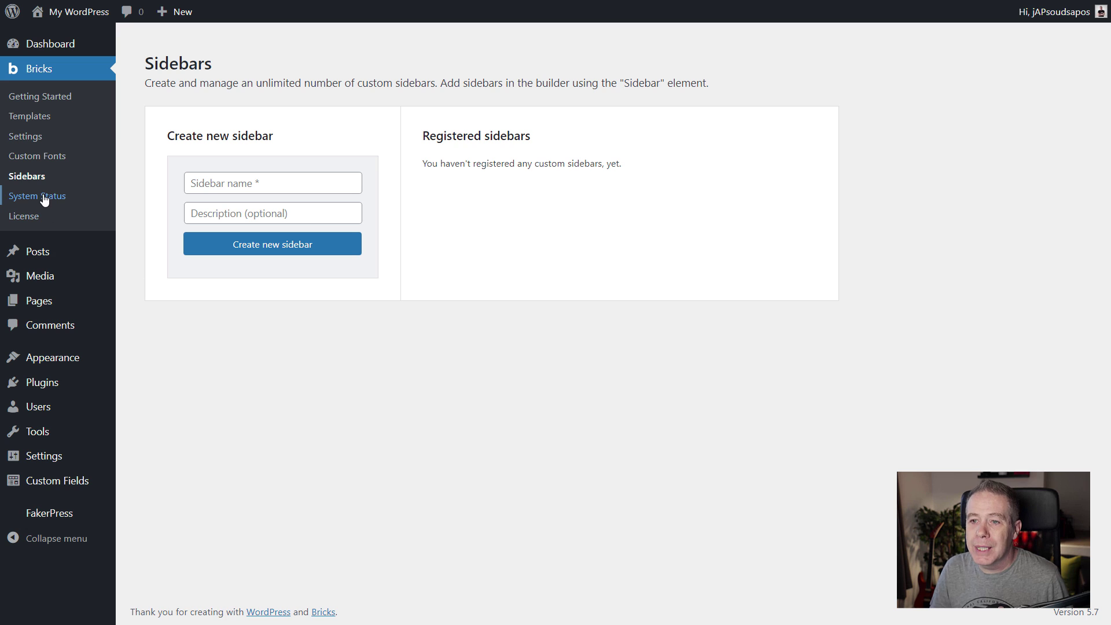
pyautogui.click(13, 197)
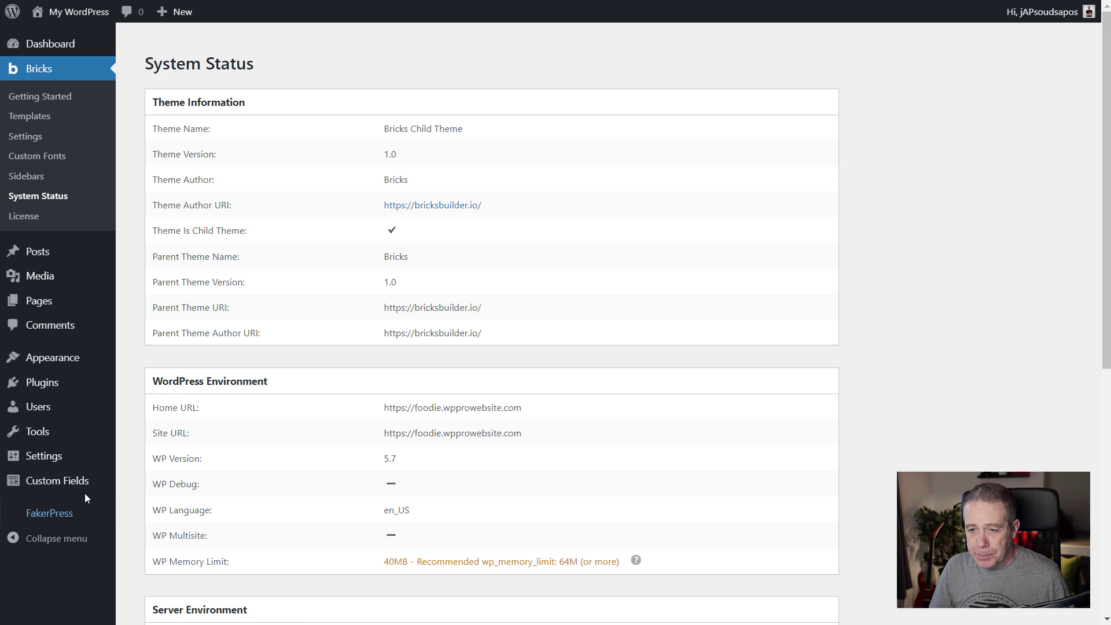
# Review the System Status report, noting the 40MB WP Memory Limit versus the recommended 64M.
pyautogui.moveTo(84, 489)
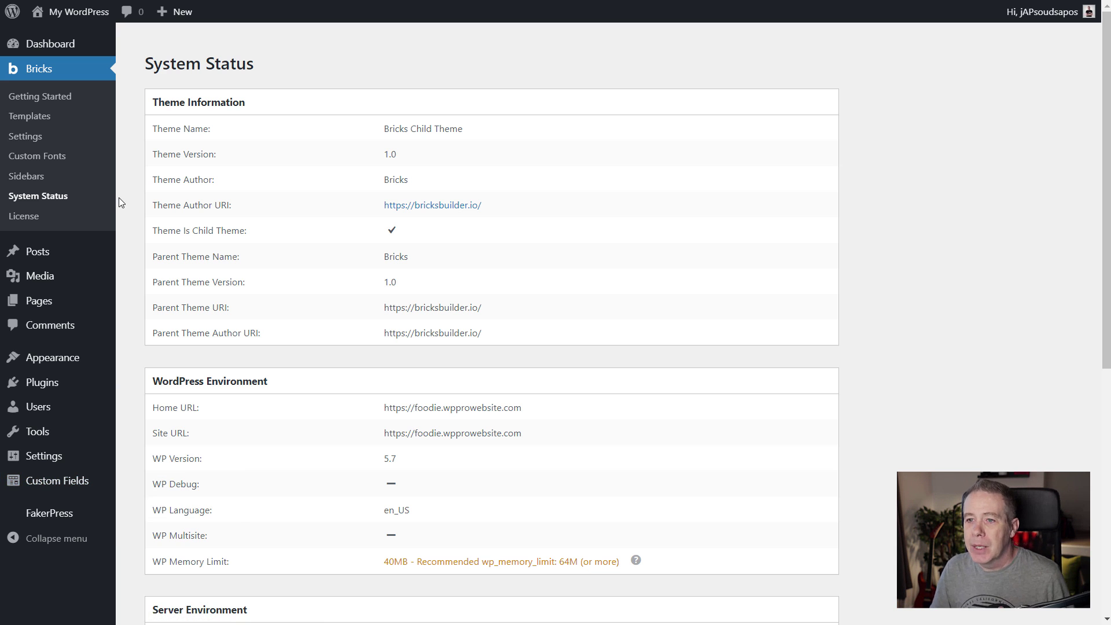
# Move the Single Post Template to the bin and empty the bin, leaving four templates.
pyautogui.click(47, 121)
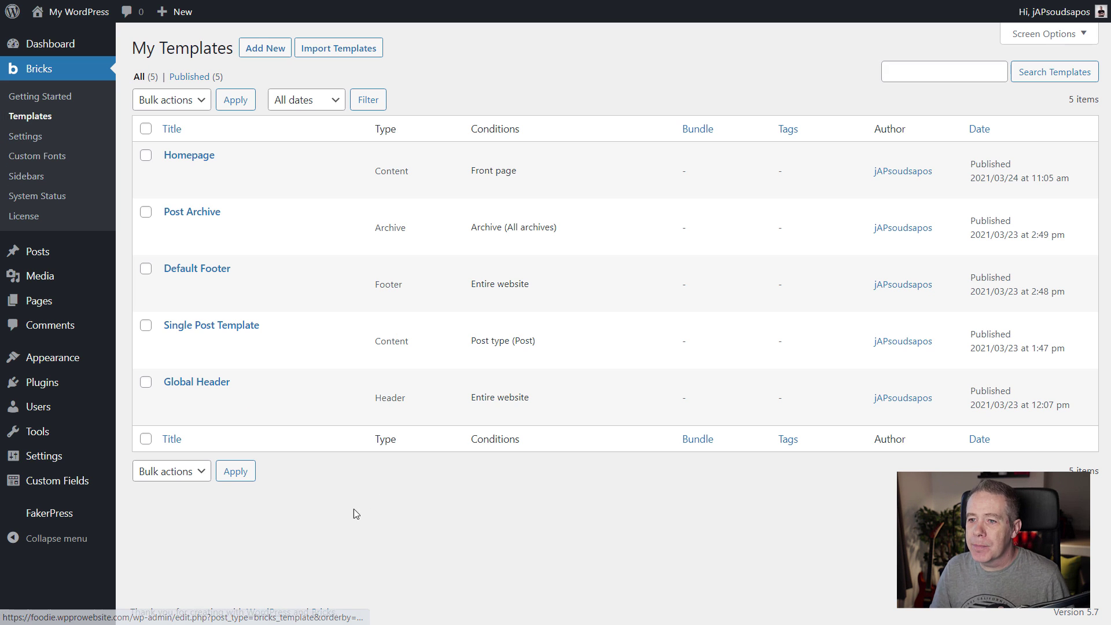
pyautogui.moveTo(235, 336)
pyautogui.moveTo(292, 381)
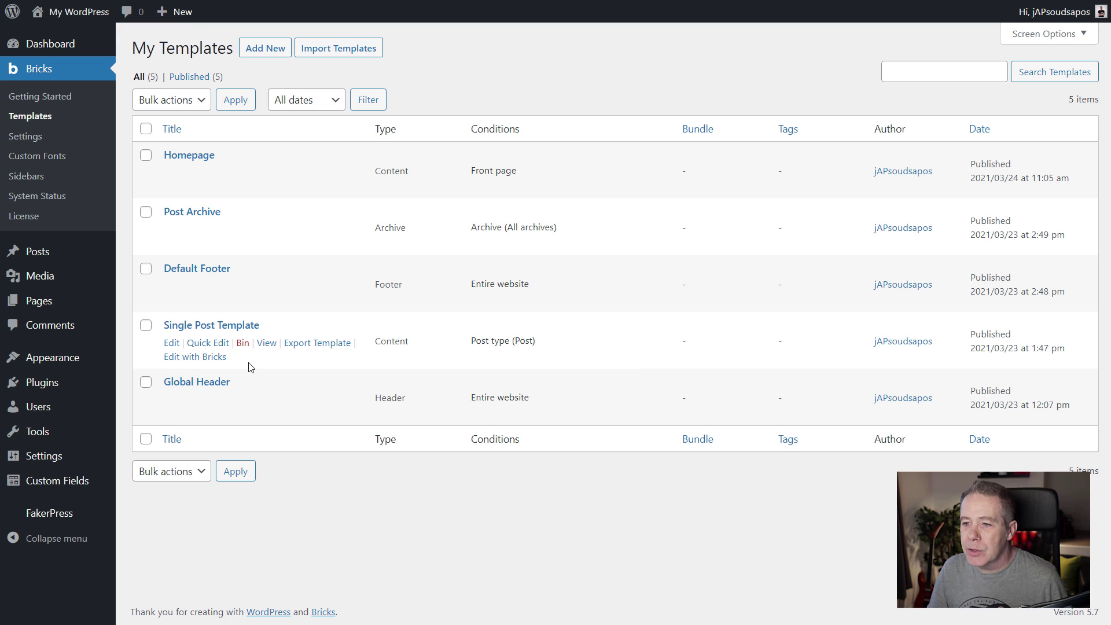
pyautogui.click(242, 342)
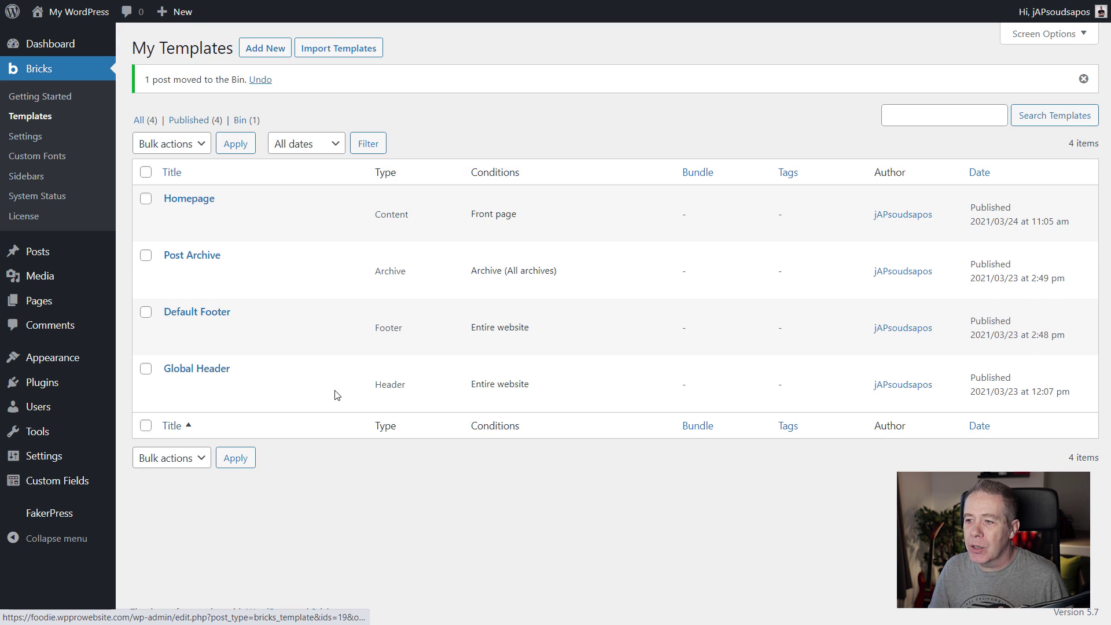
pyautogui.click(239, 121)
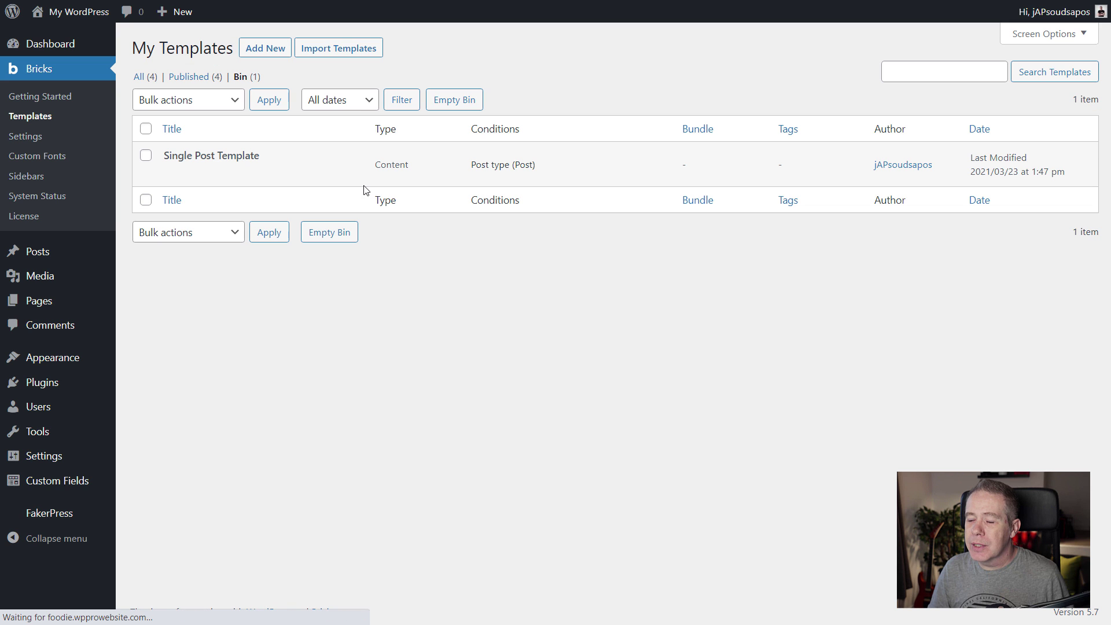
pyautogui.click(447, 102)
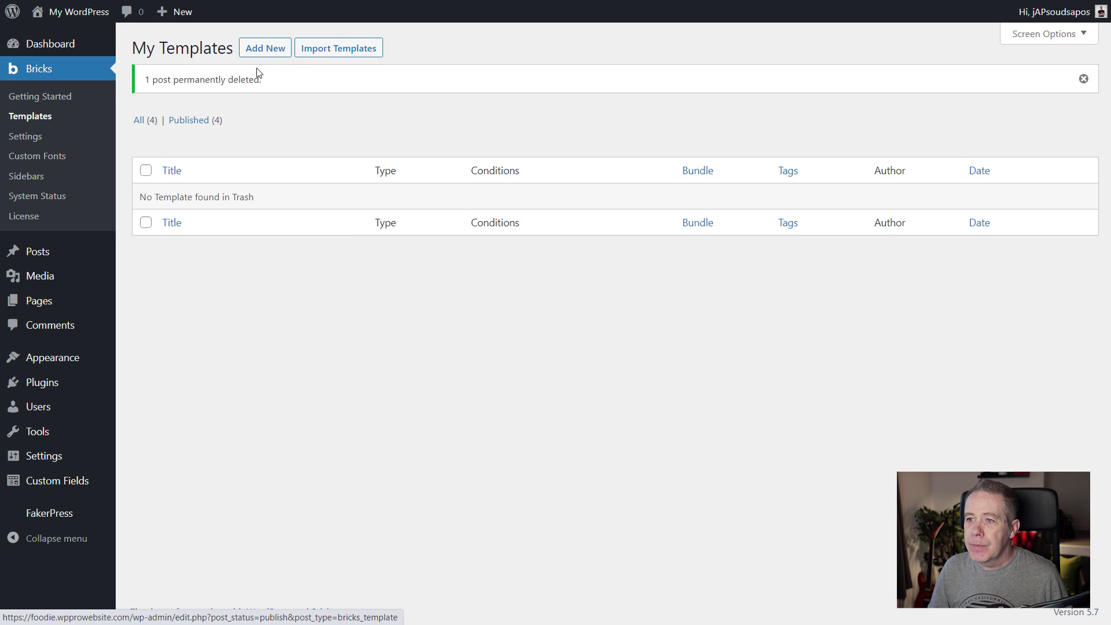
pyautogui.click(262, 49)
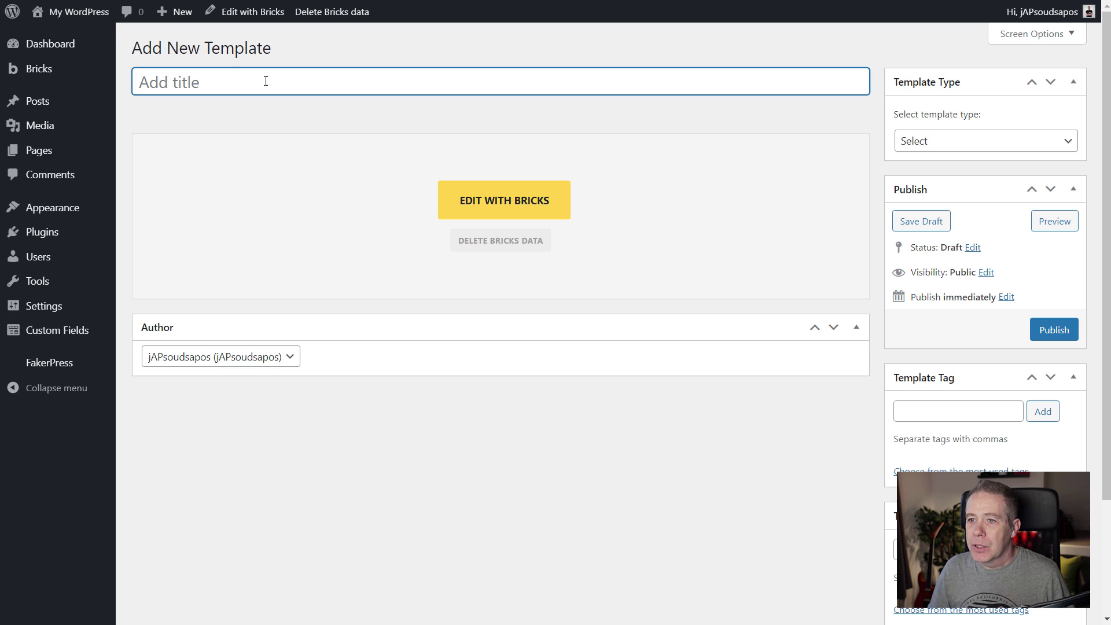
# Publish a Content-type template titled 'Default Single Post' and open it in the Bricks builder.
pyautogui.write('Defa')
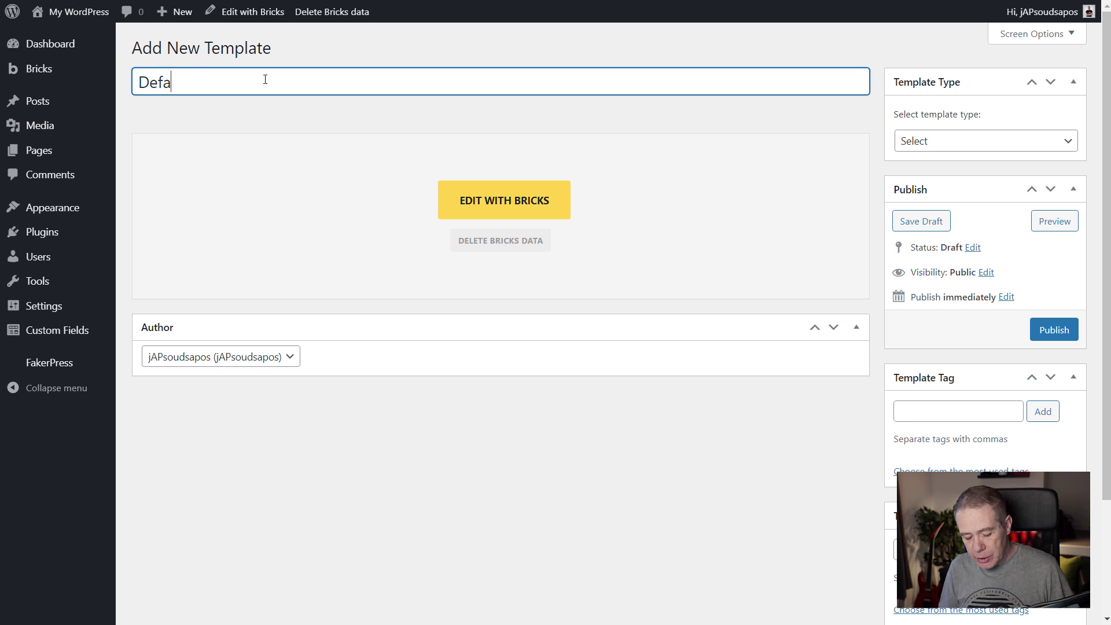
pyautogui.write('ult Single ')
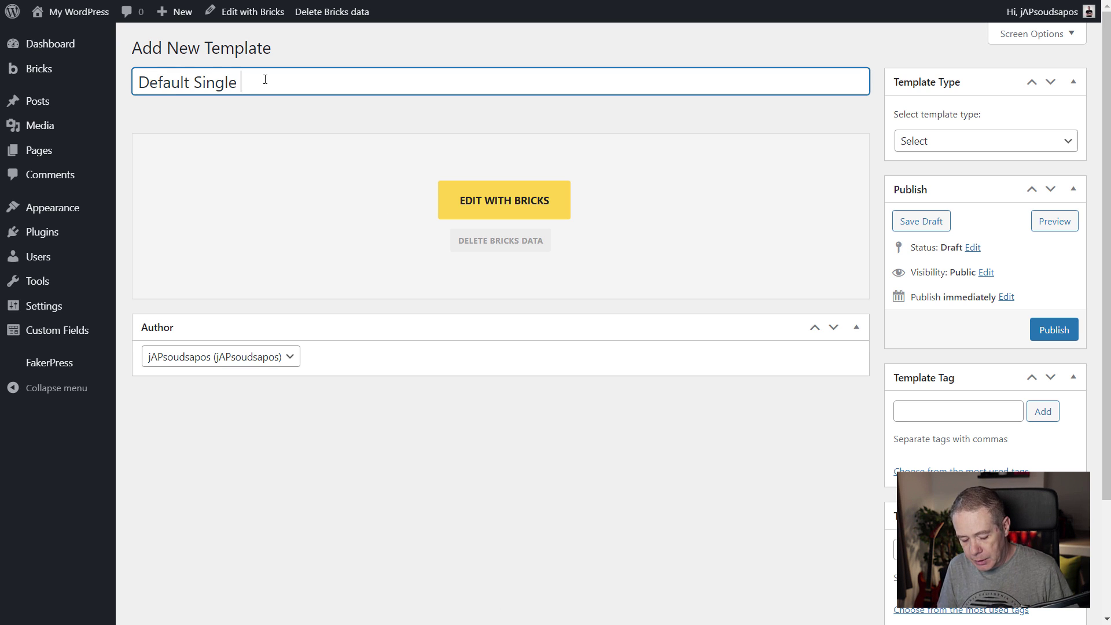
pyautogui.write('Post')
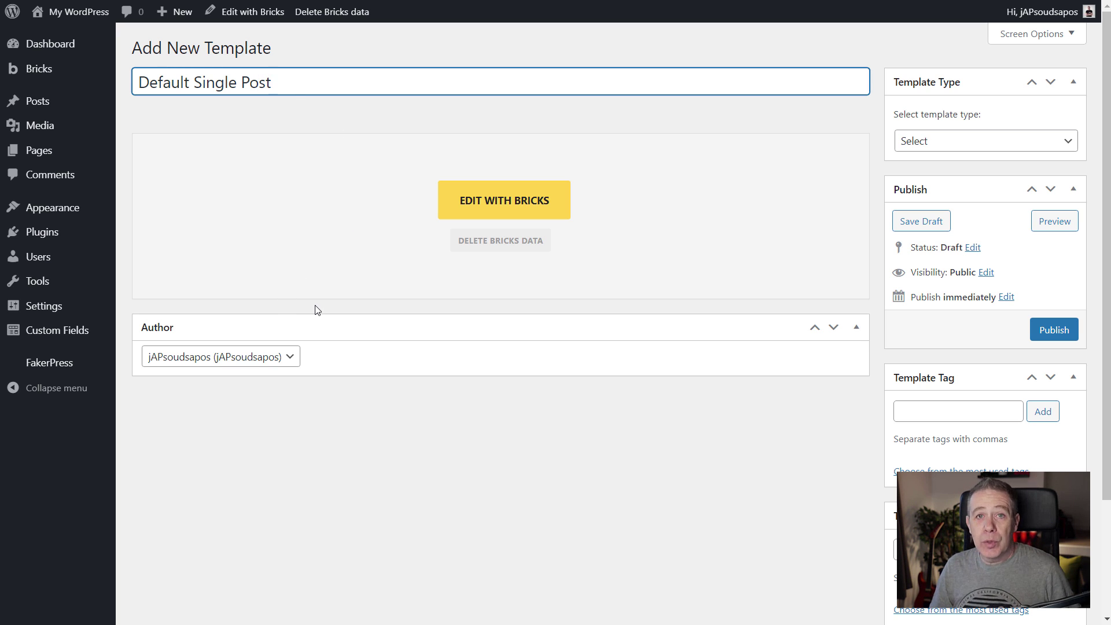
pyautogui.click(918, 142)
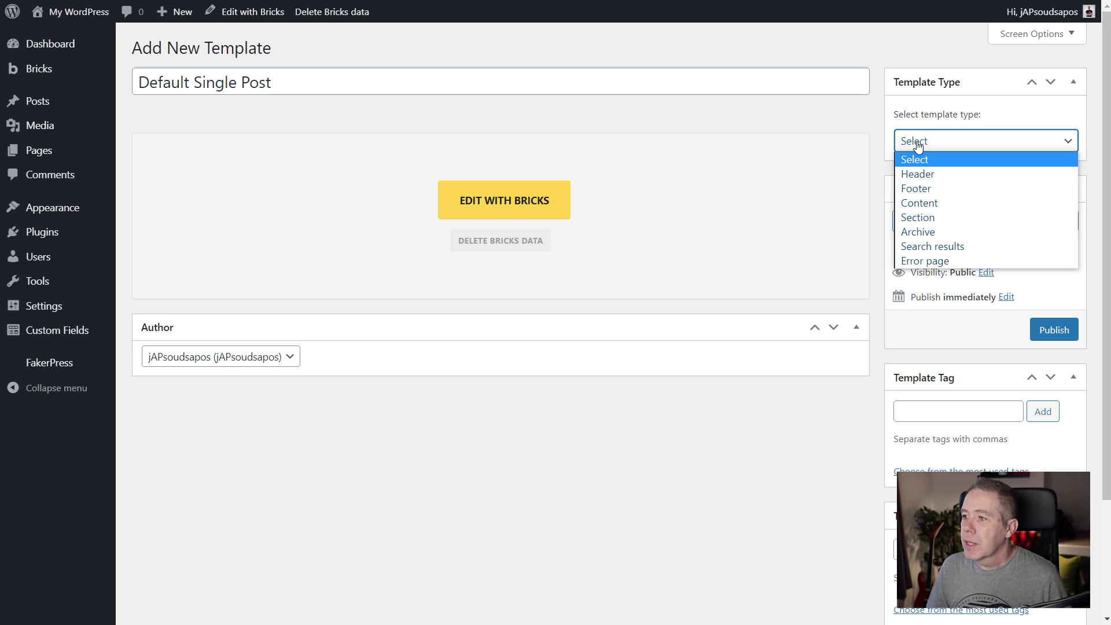
pyautogui.click(962, 210)
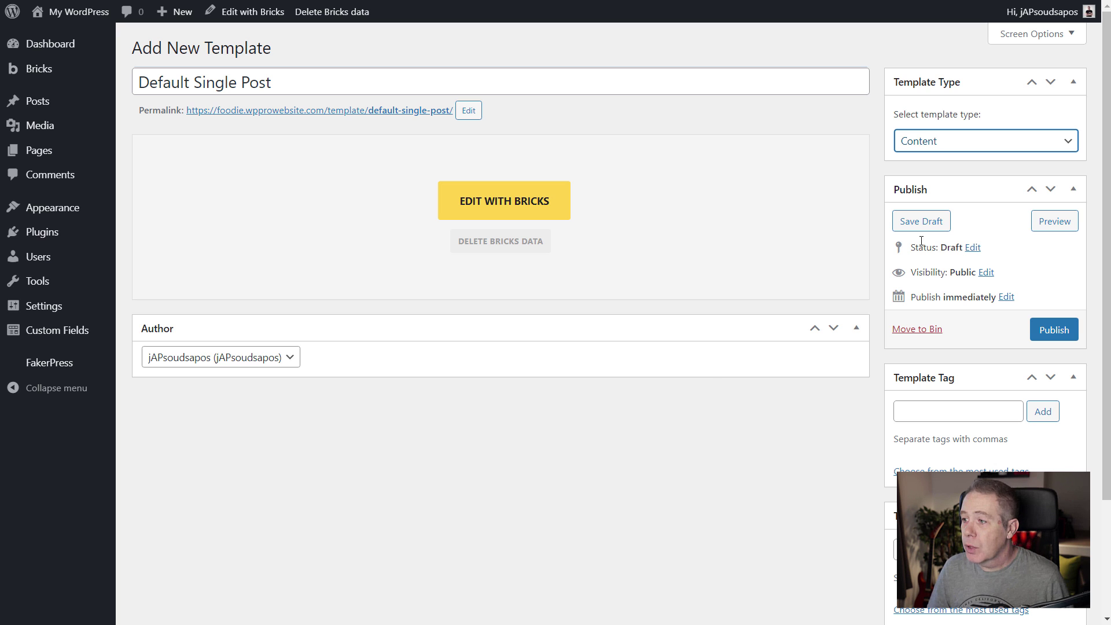
pyautogui.click(921, 222)
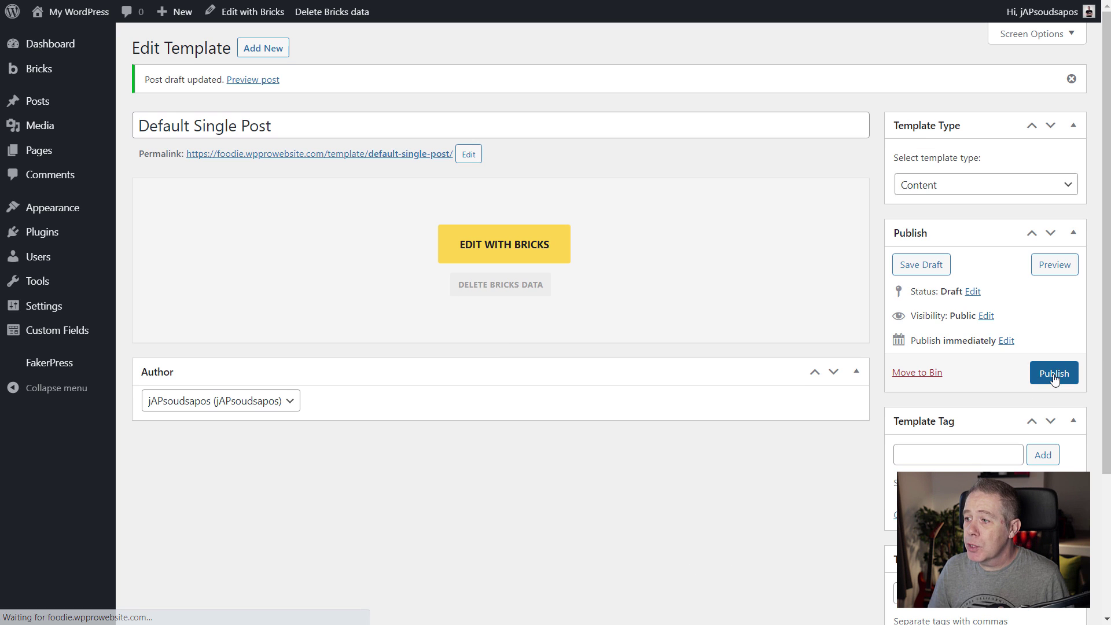
pyautogui.click(1054, 373)
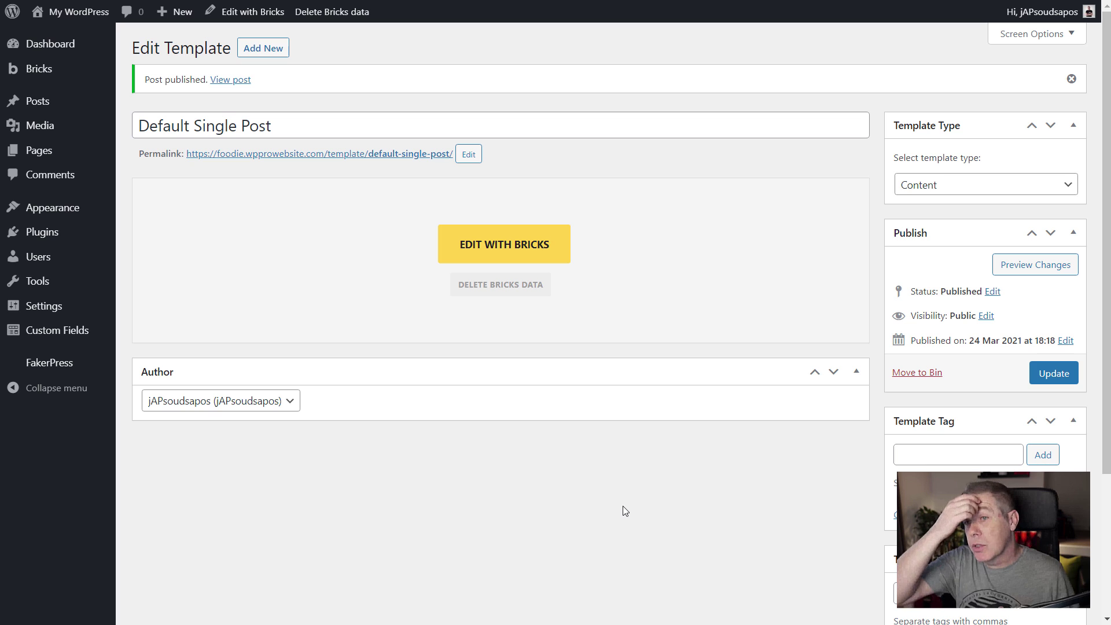
pyautogui.click(509, 250)
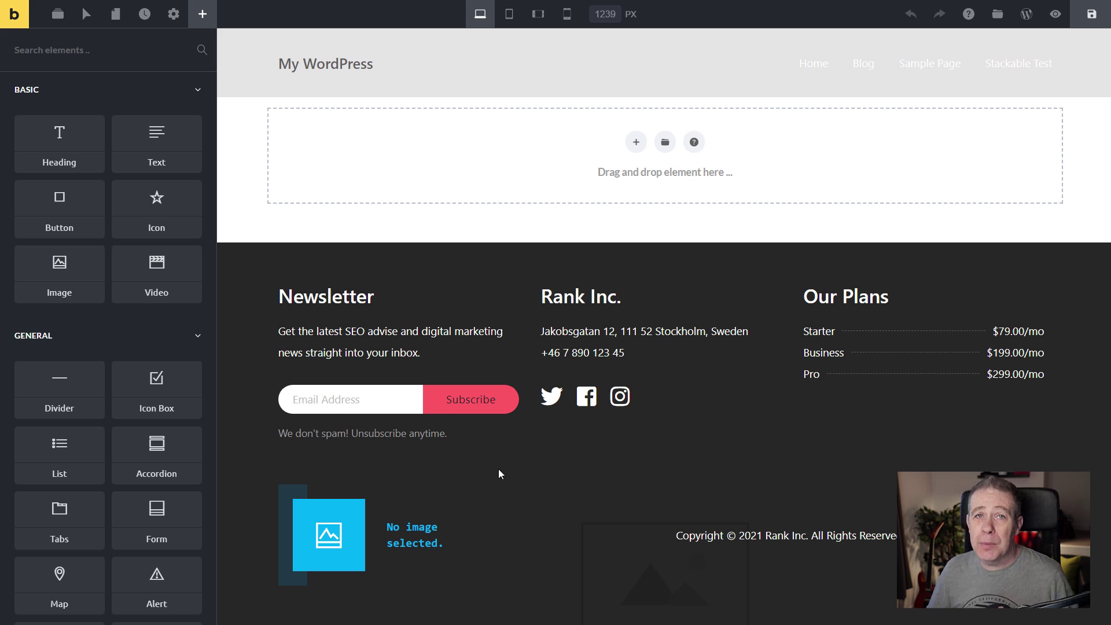
# Show the Structure panel for the empty Default Single Post template.
pyautogui.click(61, 17)
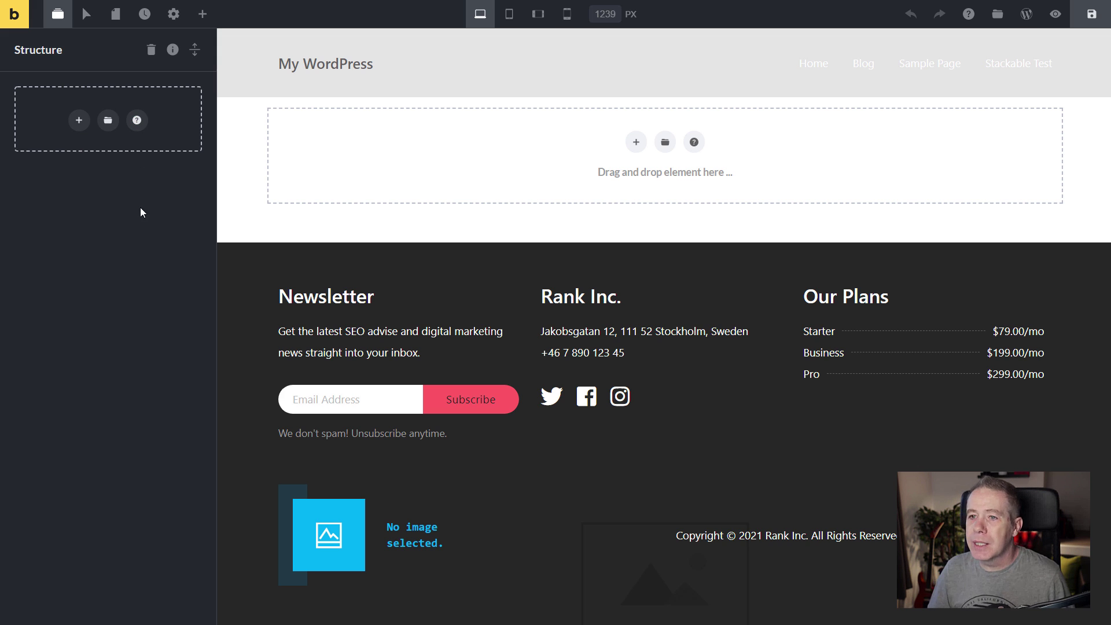
# Try the hover-state toggle, Pages post-type list and empty Revisions list, then open builder Settings.
pyautogui.click(88, 15)
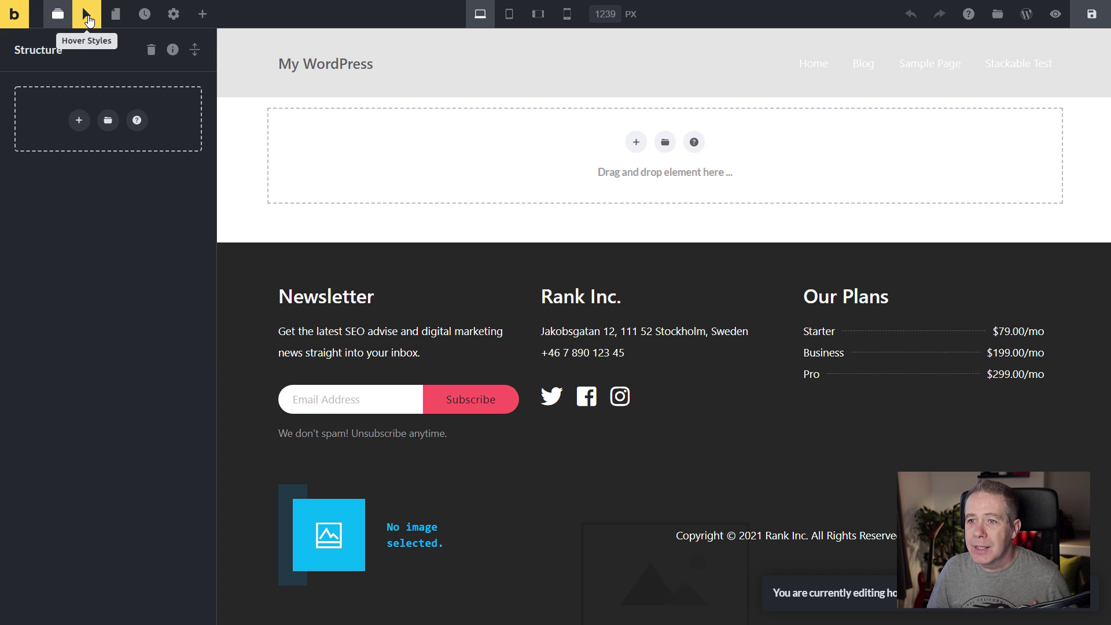
pyautogui.click(115, 18)
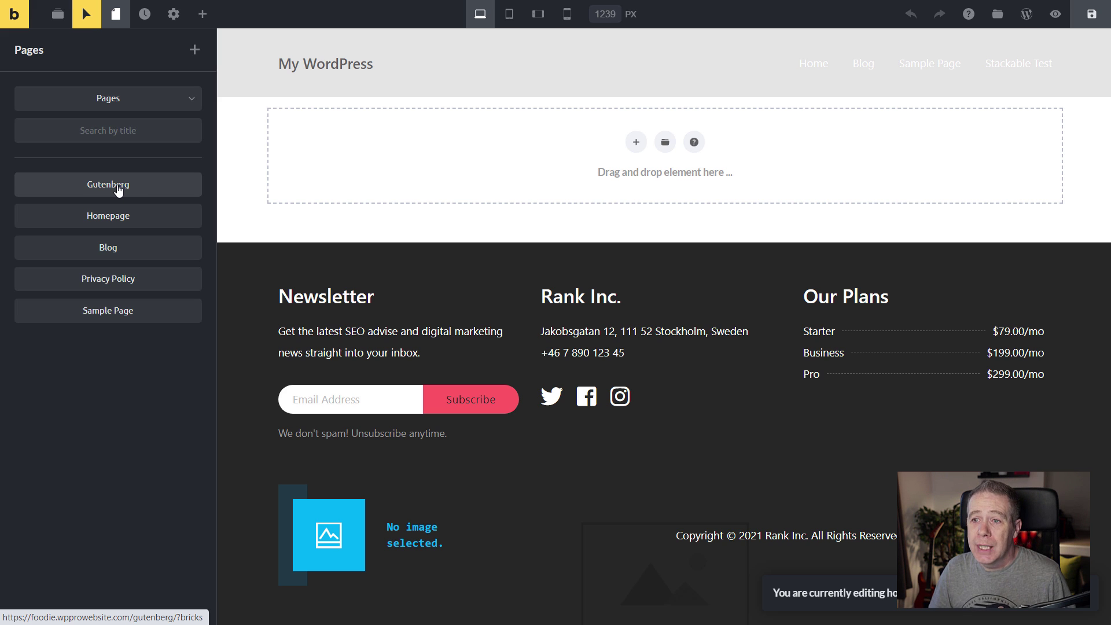
pyautogui.click(191, 101)
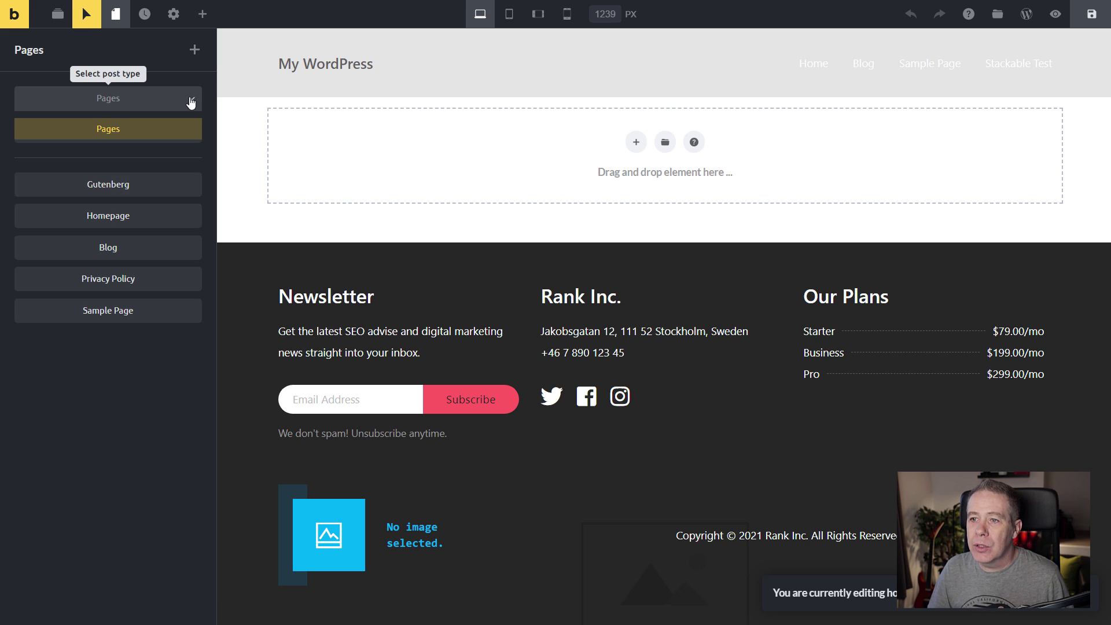
pyautogui.click(123, 102)
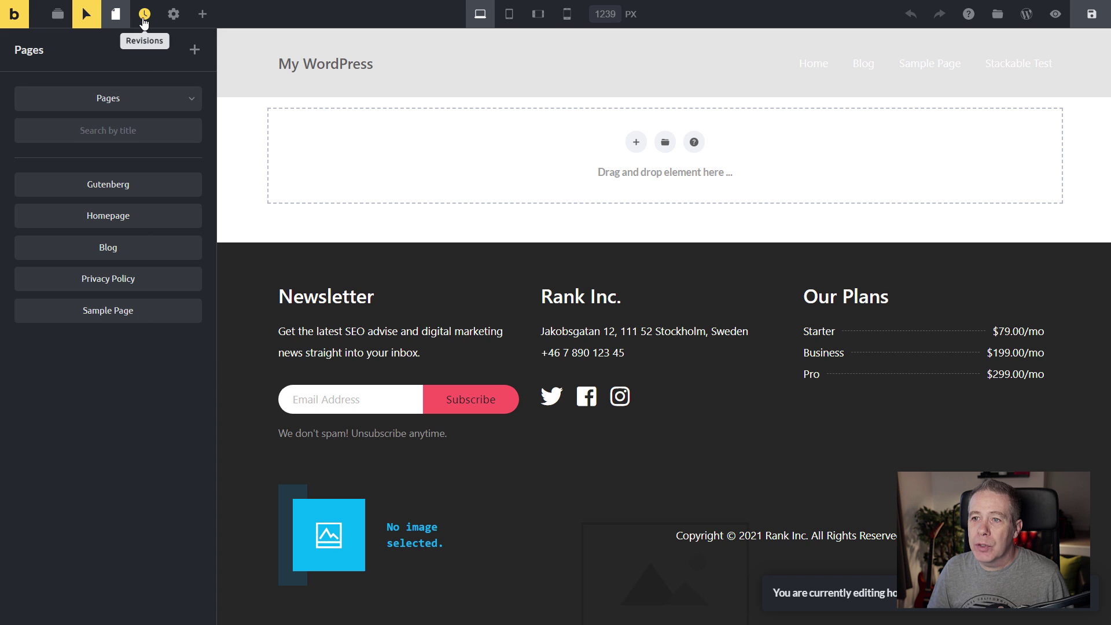
pyautogui.click(87, 18)
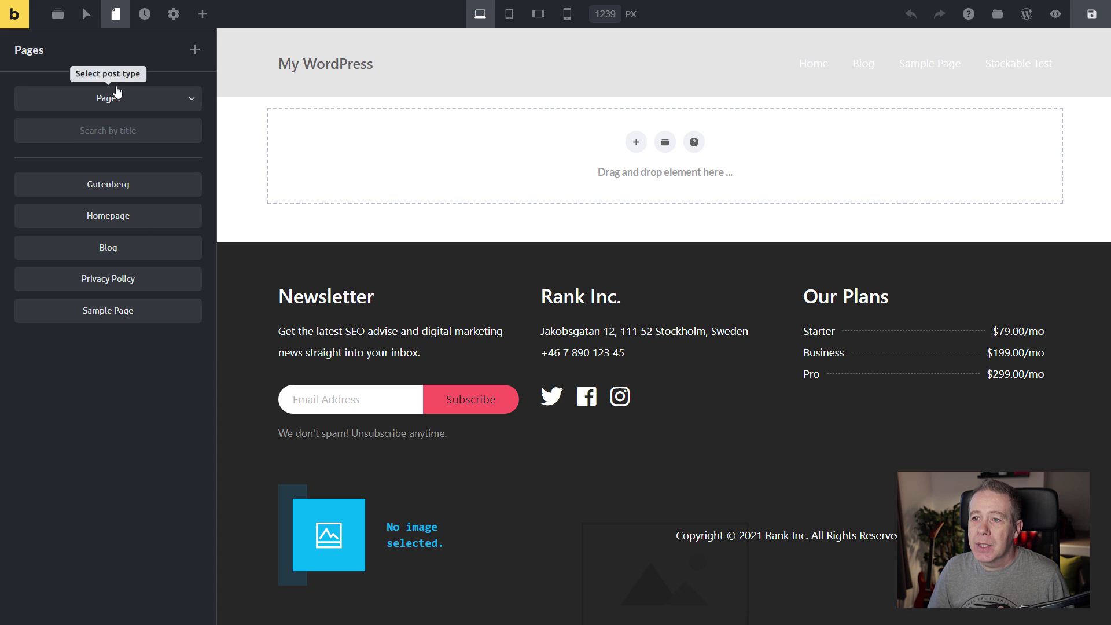
pyautogui.click(145, 15)
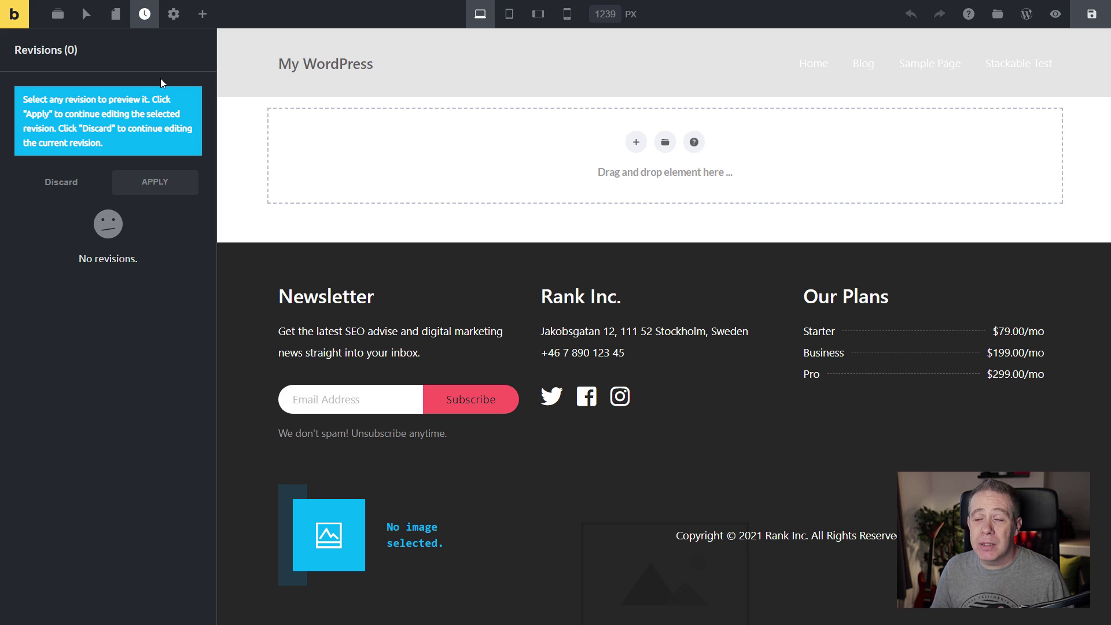
pyautogui.click(173, 16)
# Check the available theme styles, keep None, and return to the main Settings menu.
pyautogui.click(86, 91)
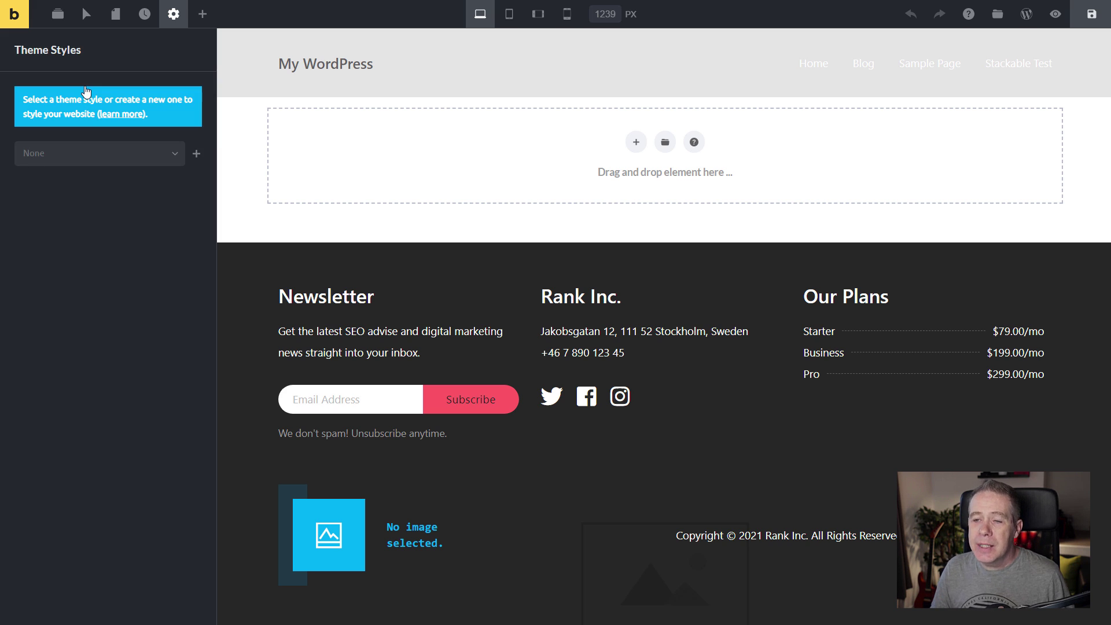
pyautogui.click(101, 153)
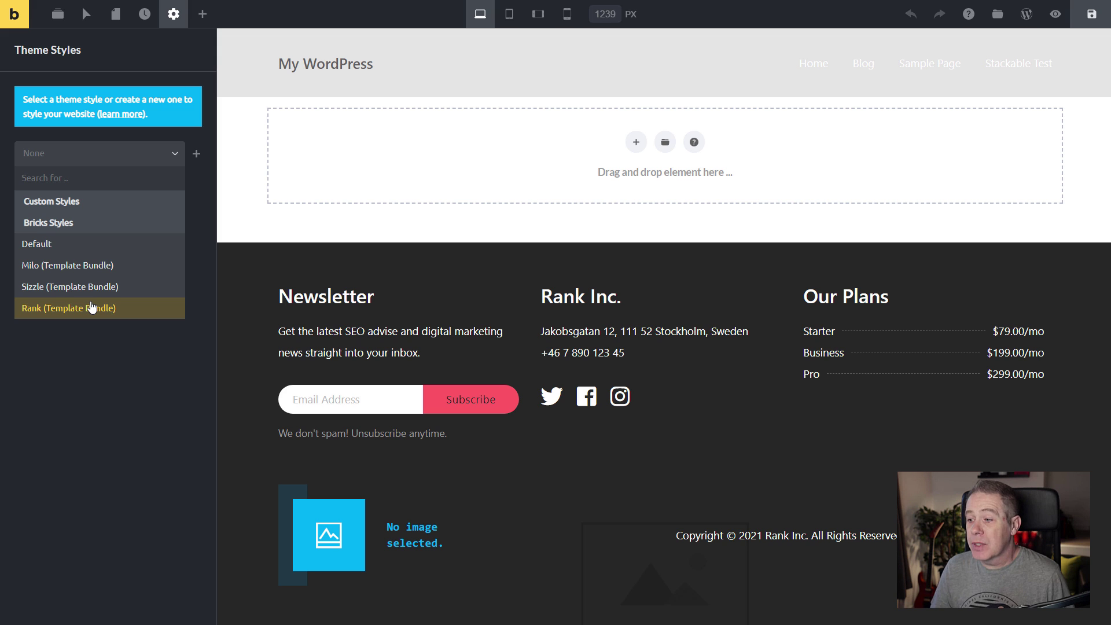
pyautogui.click(91, 397)
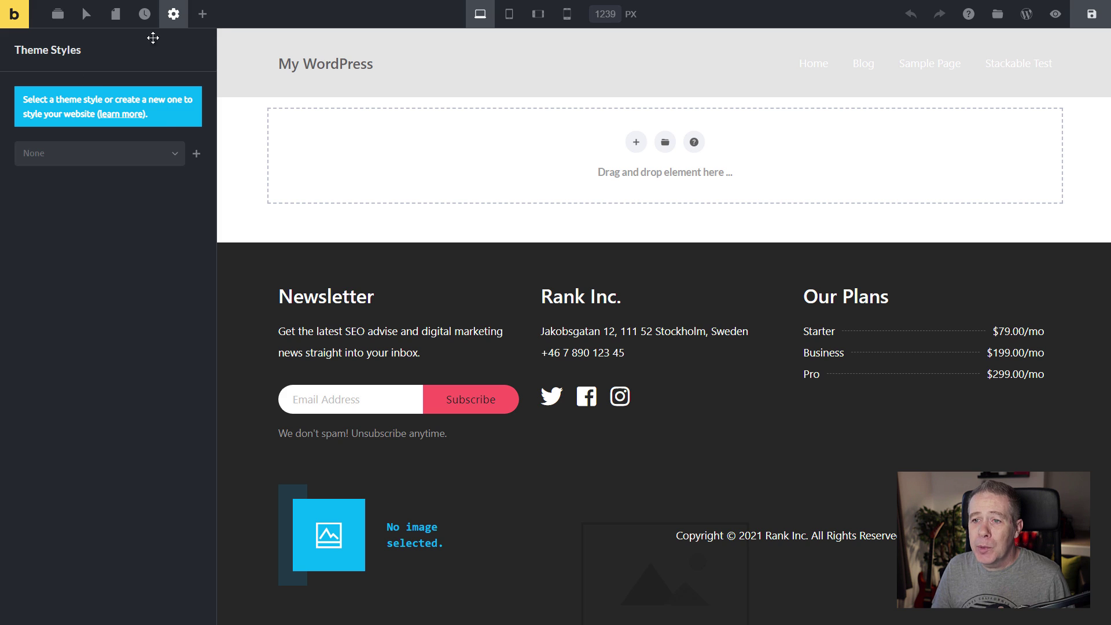
pyautogui.click(174, 15)
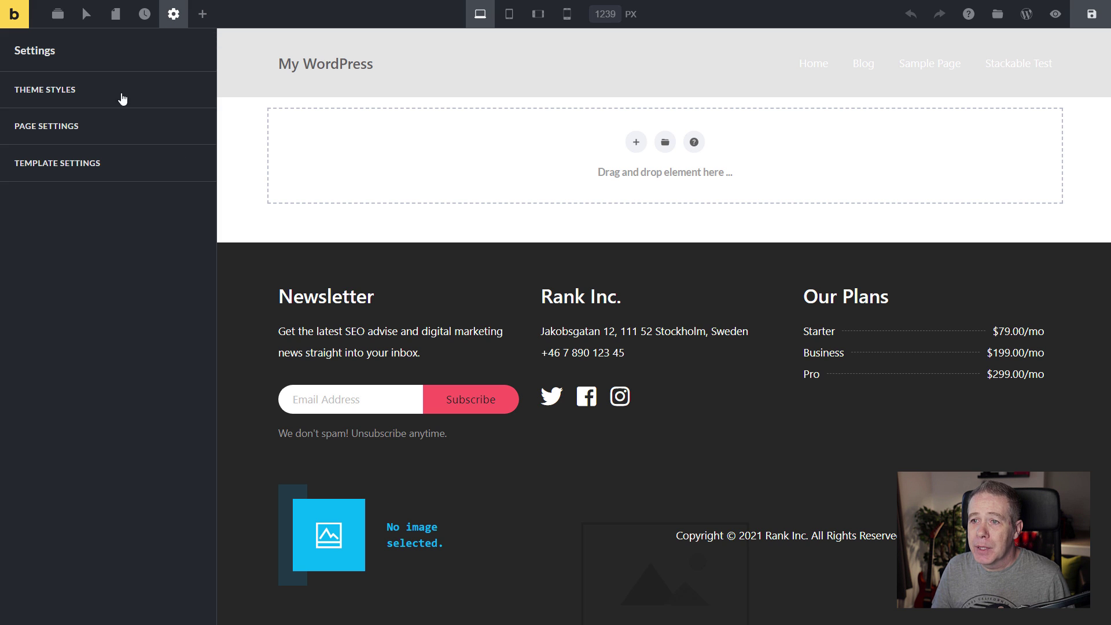
# Review the General, One Page Navigation and SEO sections of Page Settings.
pyautogui.click(54, 126)
pyautogui.click(78, 145)
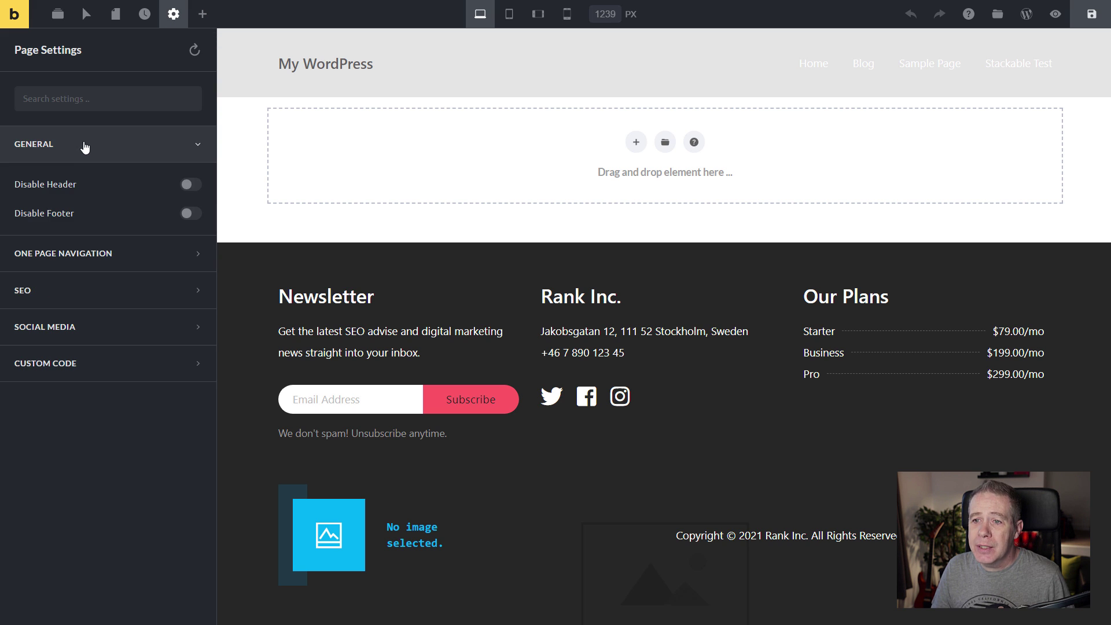
pyautogui.click(99, 256)
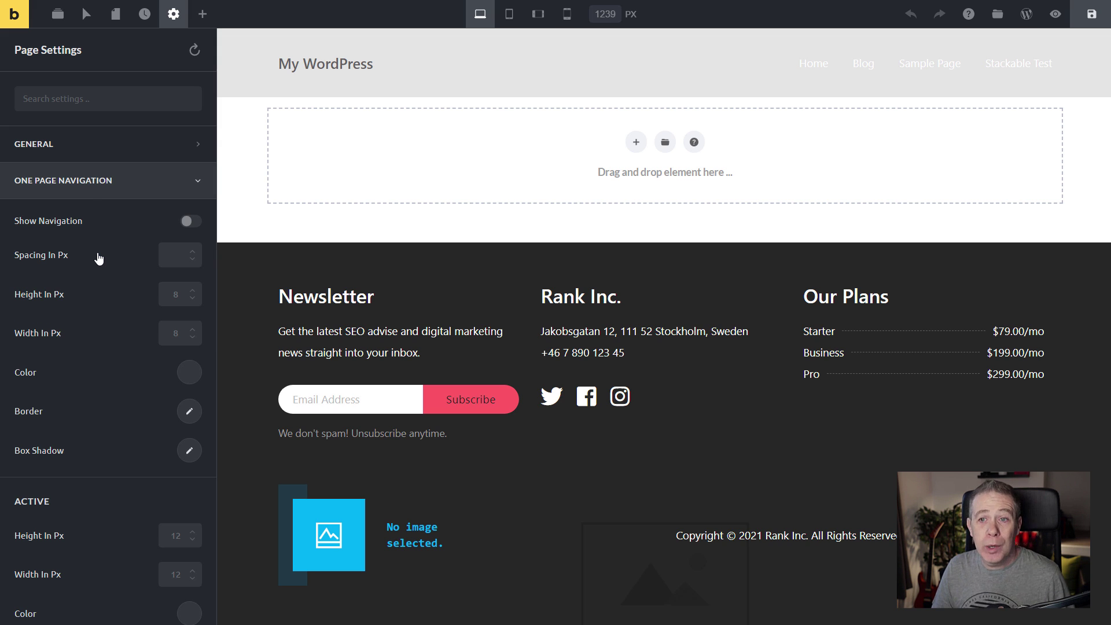
pyautogui.click(90, 181)
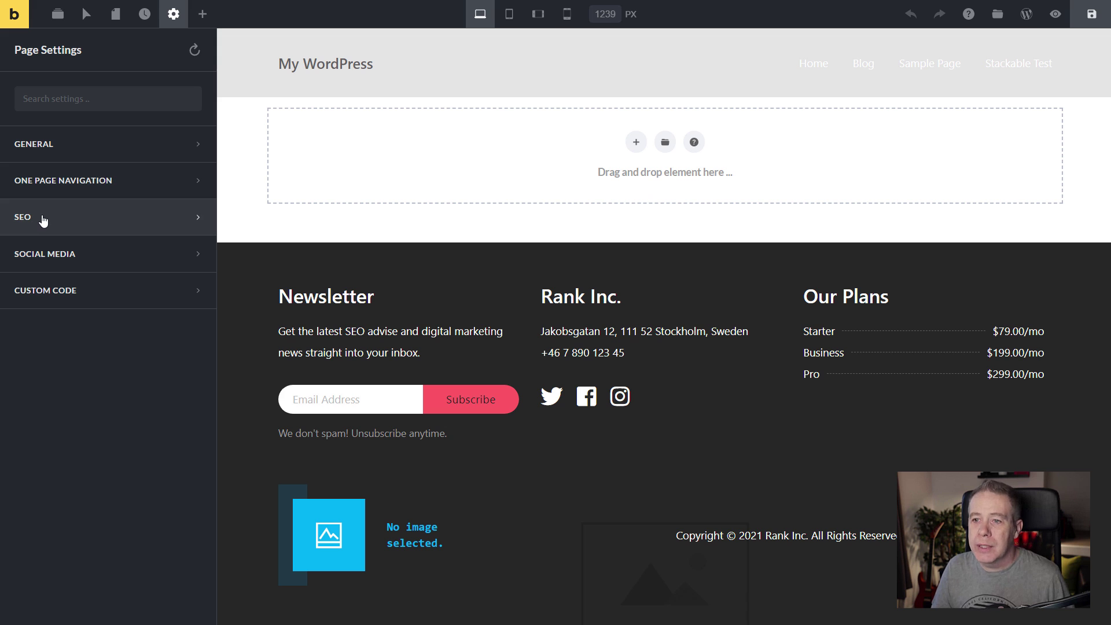
pyautogui.click(43, 219)
pyautogui.click(63, 226)
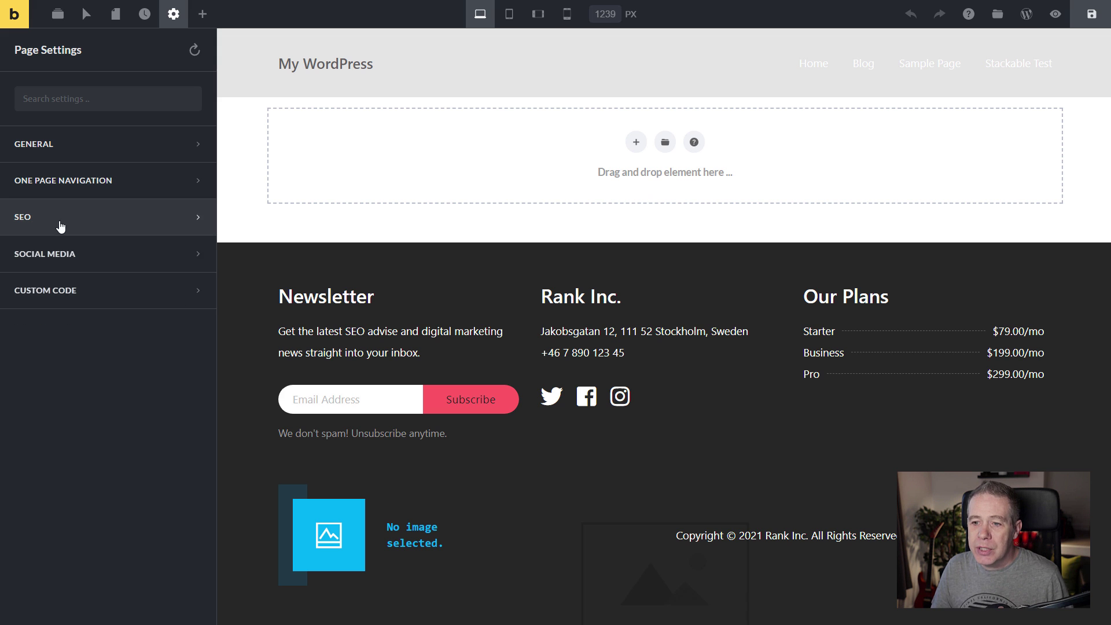
# Inspect the Social Media and Custom Code page settings sections.
pyautogui.click(96, 264)
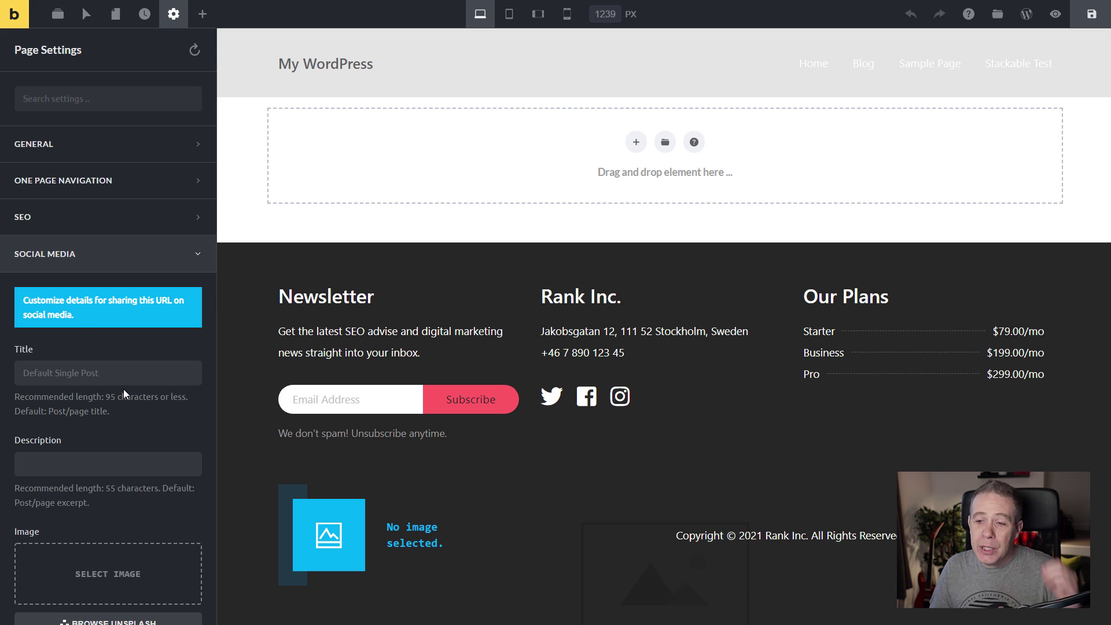
pyautogui.scroll(-3, 123, 389)
pyautogui.scroll(3, 125, 395)
pyautogui.scroll(-3, 128, 501)
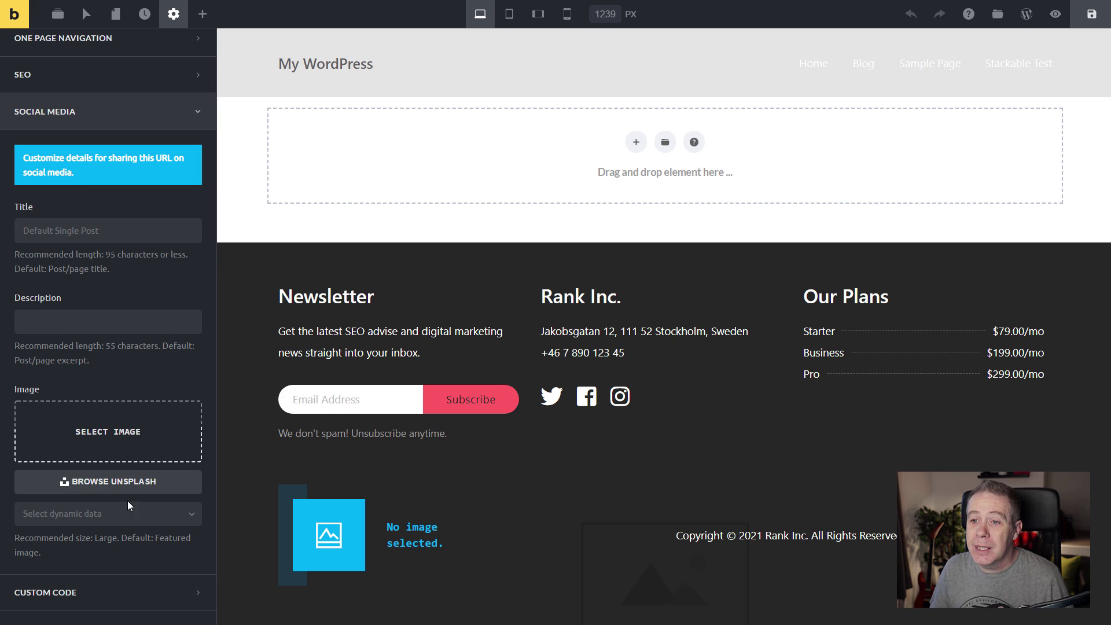
pyautogui.scroll(2, 120, 489)
pyautogui.scroll(1, 116, 440)
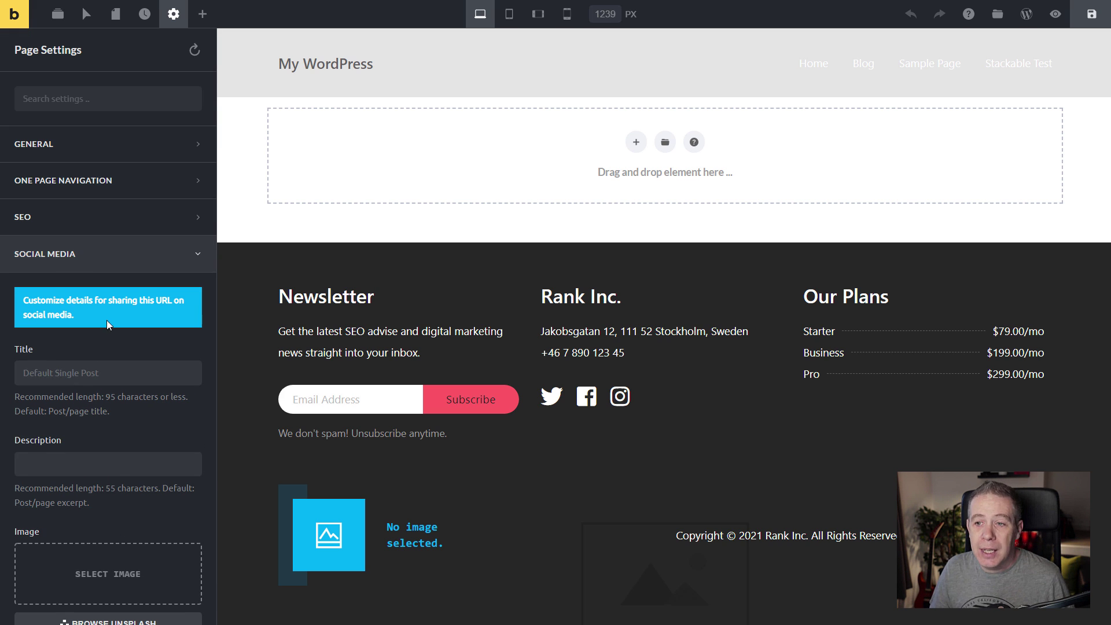
pyautogui.click(66, 254)
pyautogui.click(54, 291)
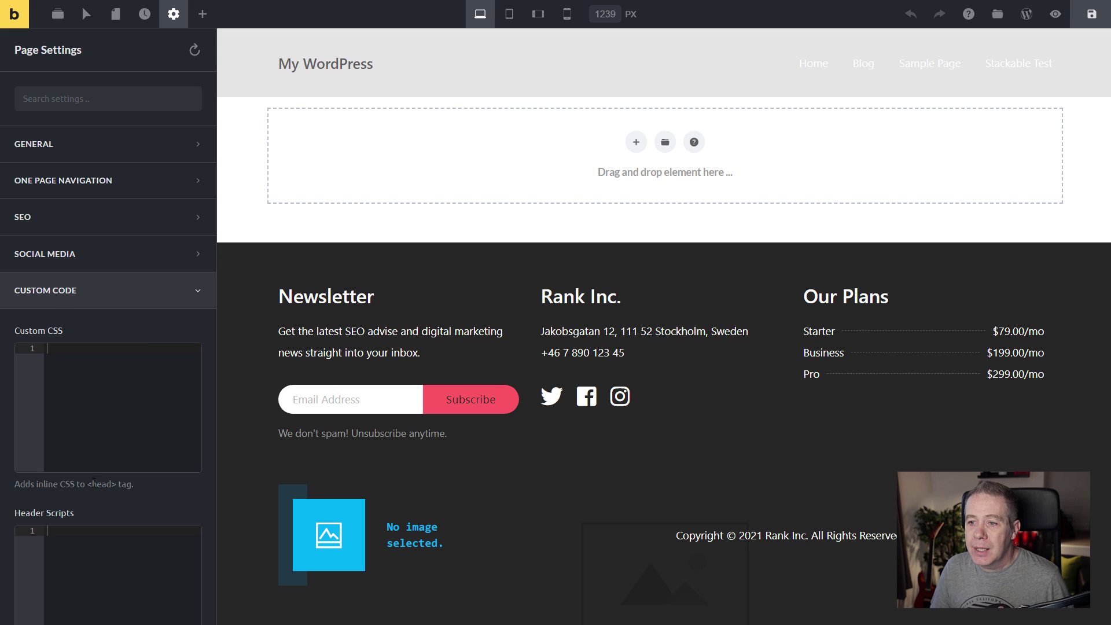
pyautogui.scroll(-5, 93, 484)
pyautogui.scroll(5, 75, 394)
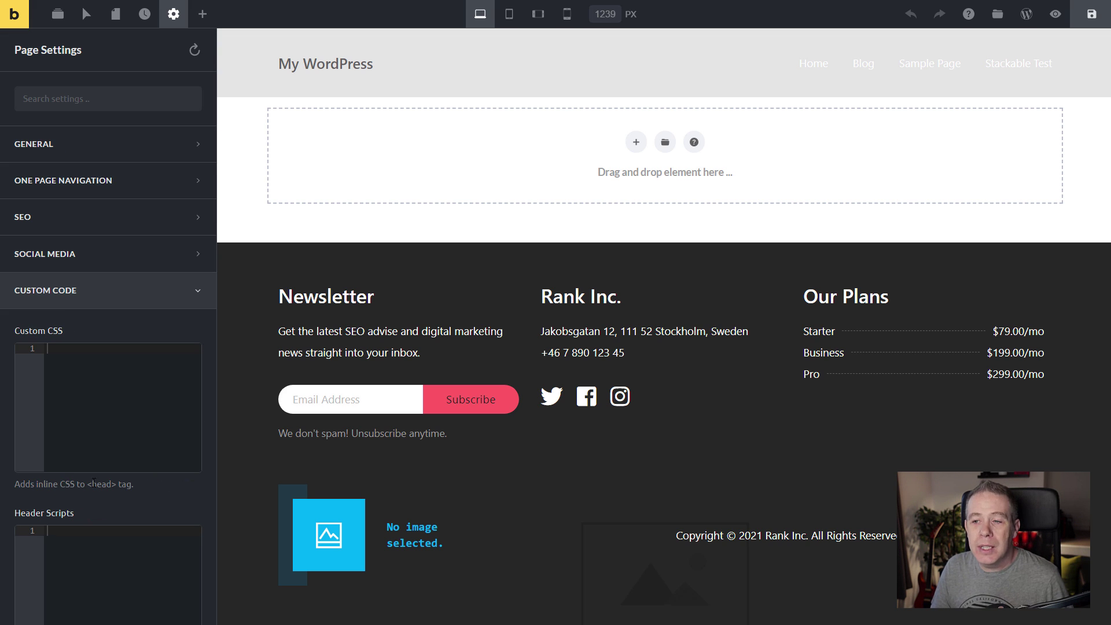
pyautogui.click(55, 298)
pyautogui.click(174, 15)
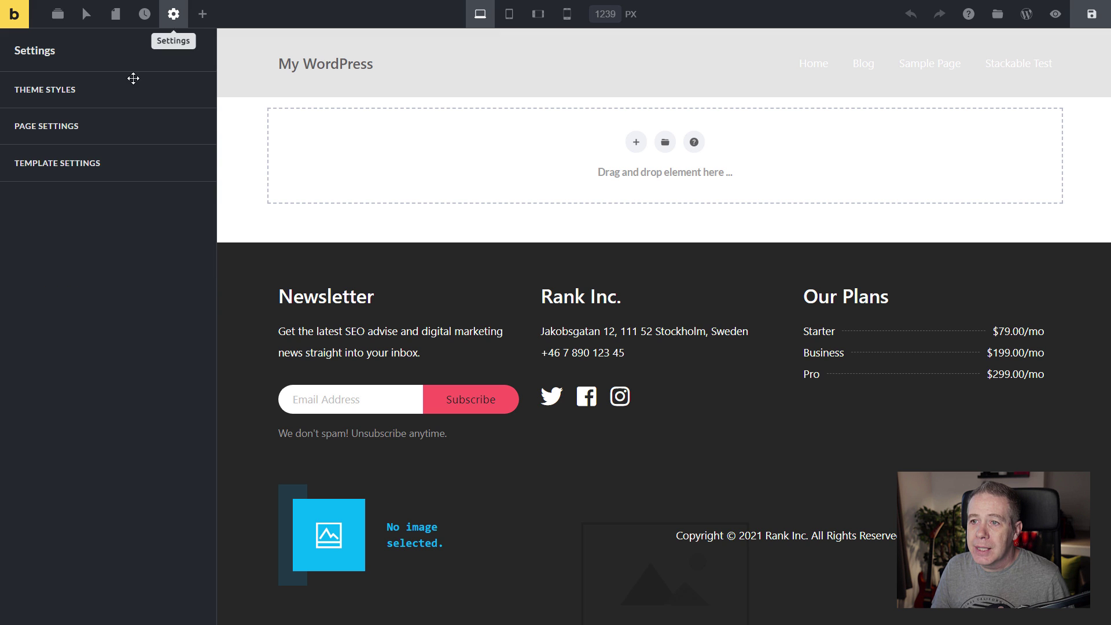
# Inspect Template Settings' Conditions and Populate Content sections, leaving both empty.
pyautogui.click(61, 163)
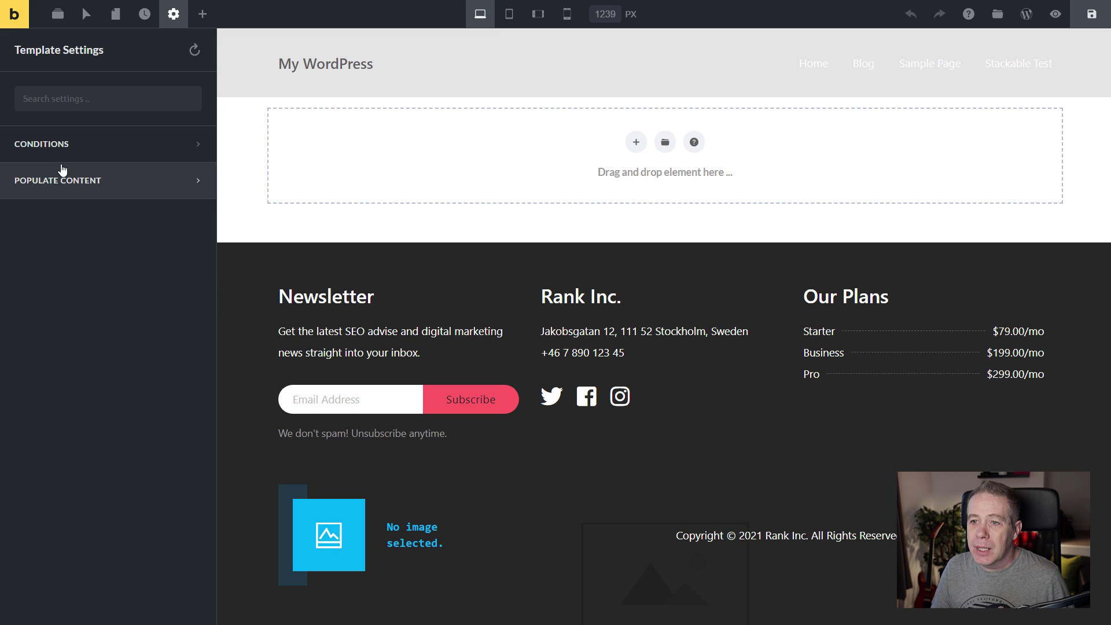
pyautogui.click(89, 145)
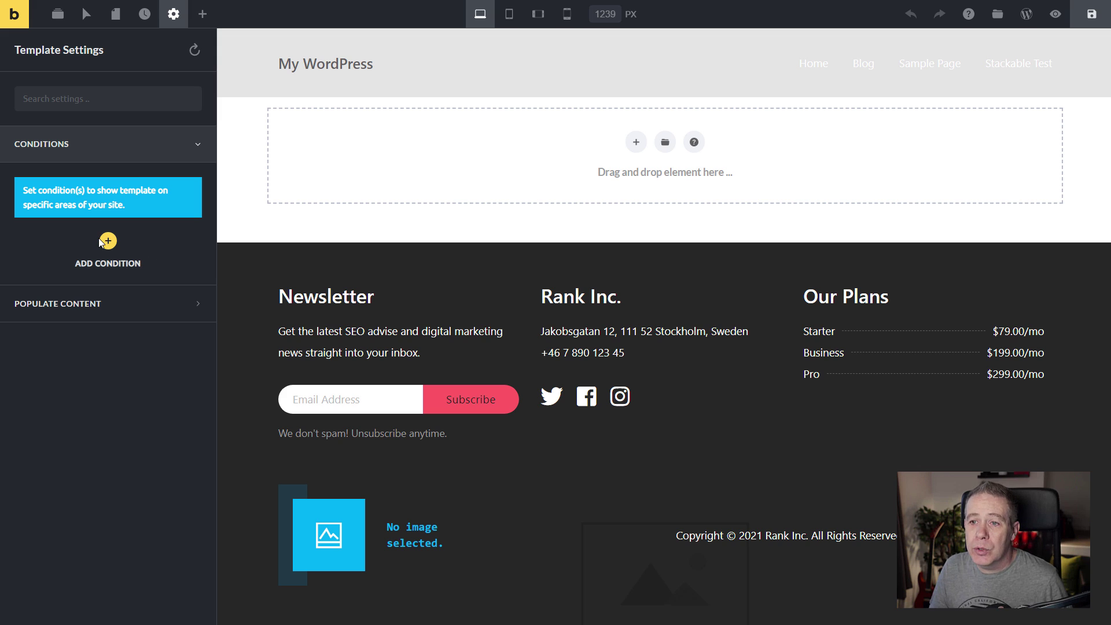
pyautogui.click(93, 305)
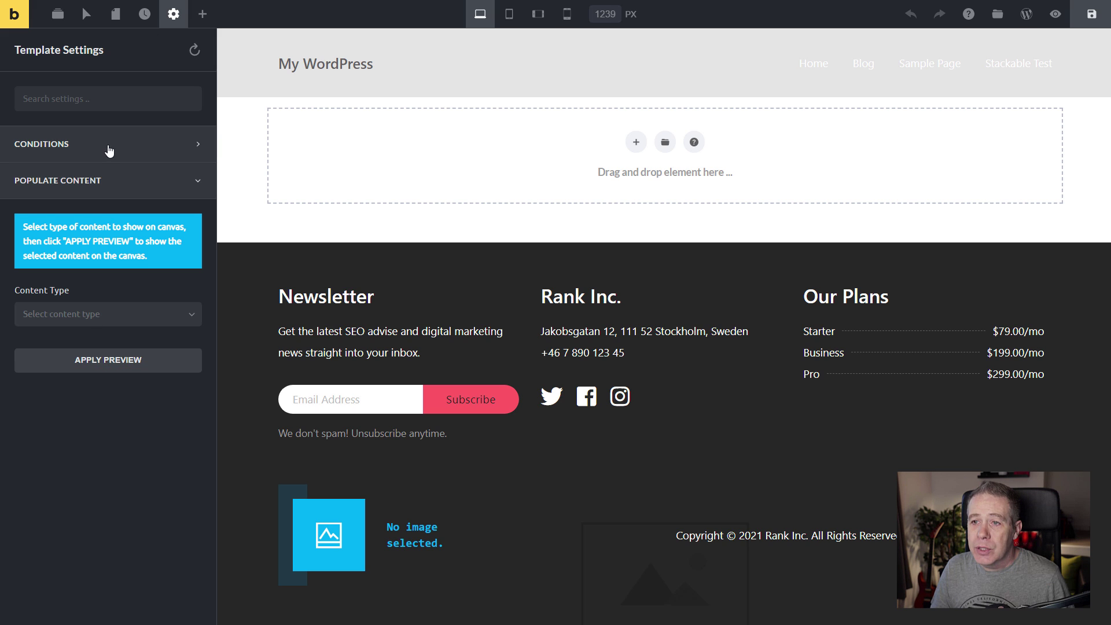
pyautogui.click(202, 14)
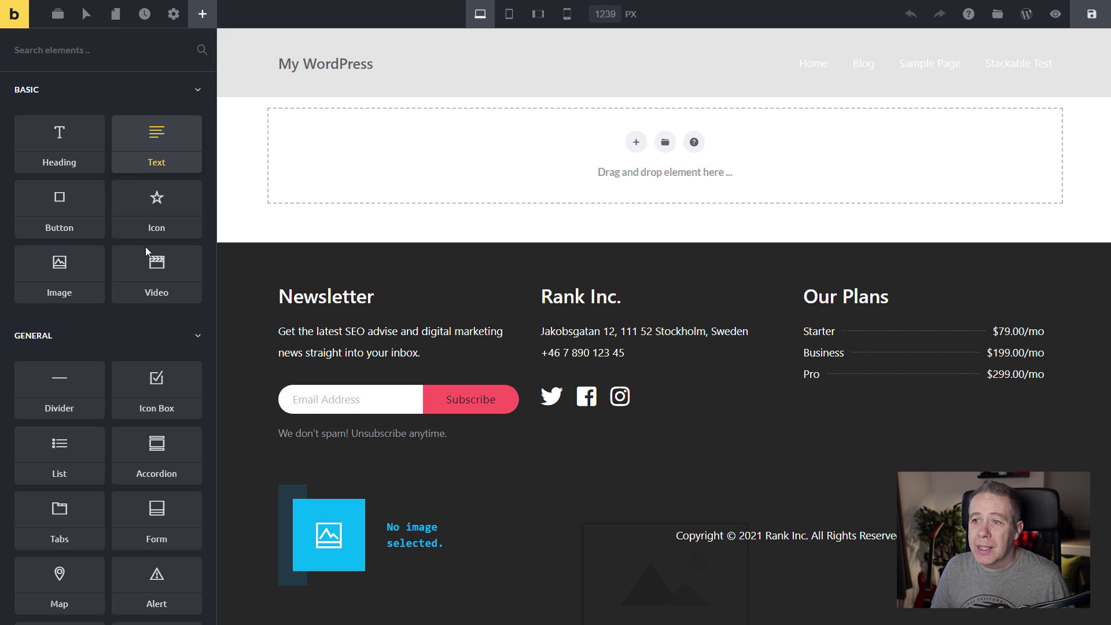
pyautogui.scroll(-2, 131, 292)
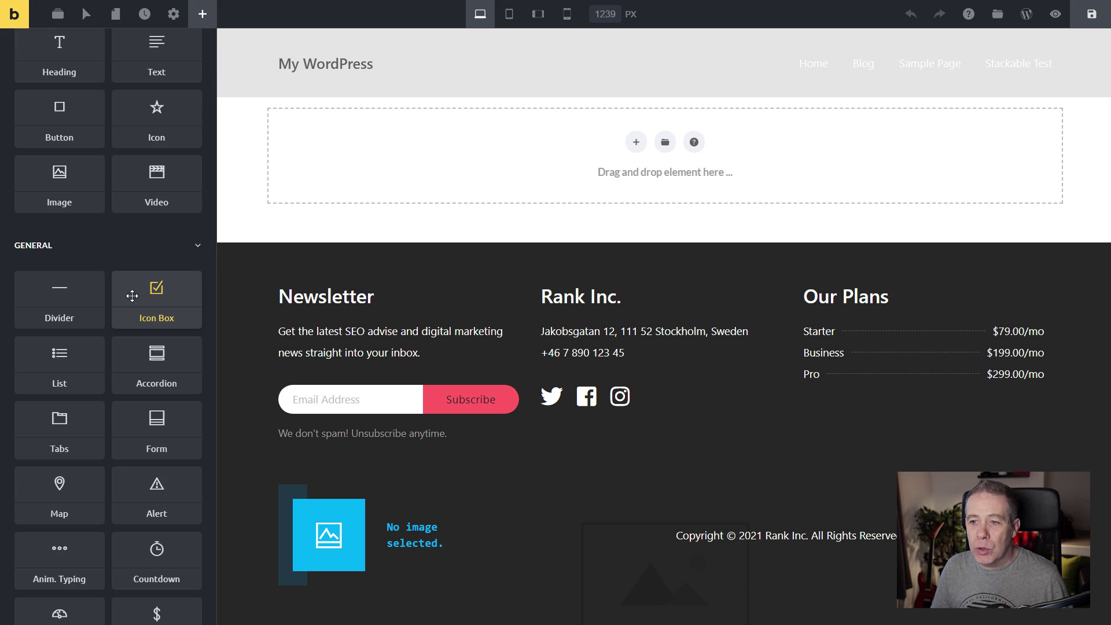
pyautogui.scroll(-3, 123, 325)
pyautogui.scroll(-15, 125, 327)
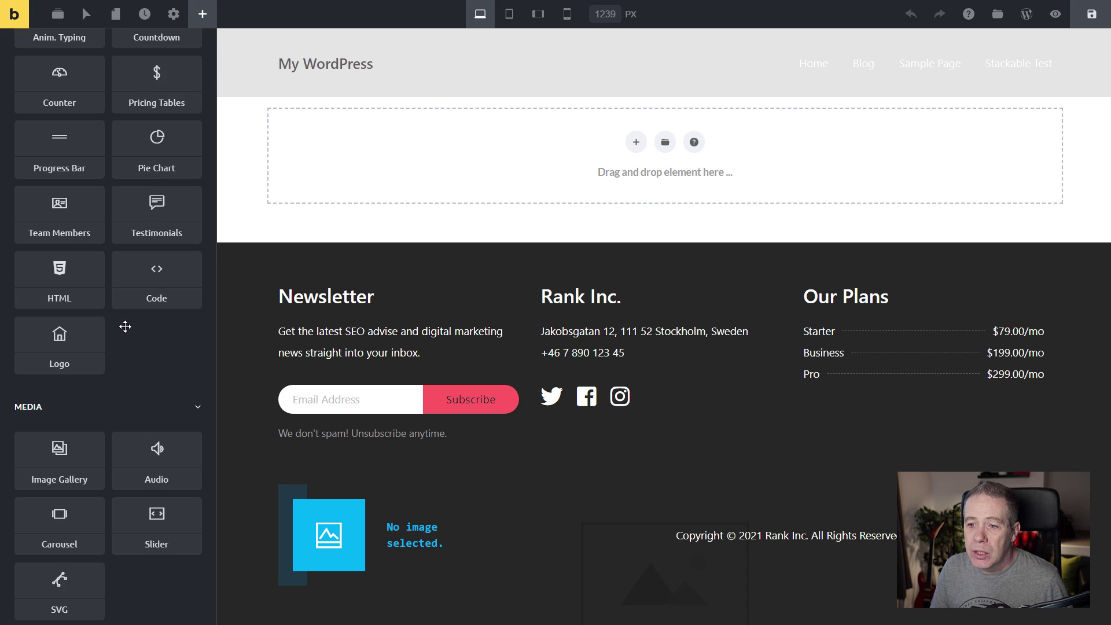
pyautogui.scroll(-5, 125, 327)
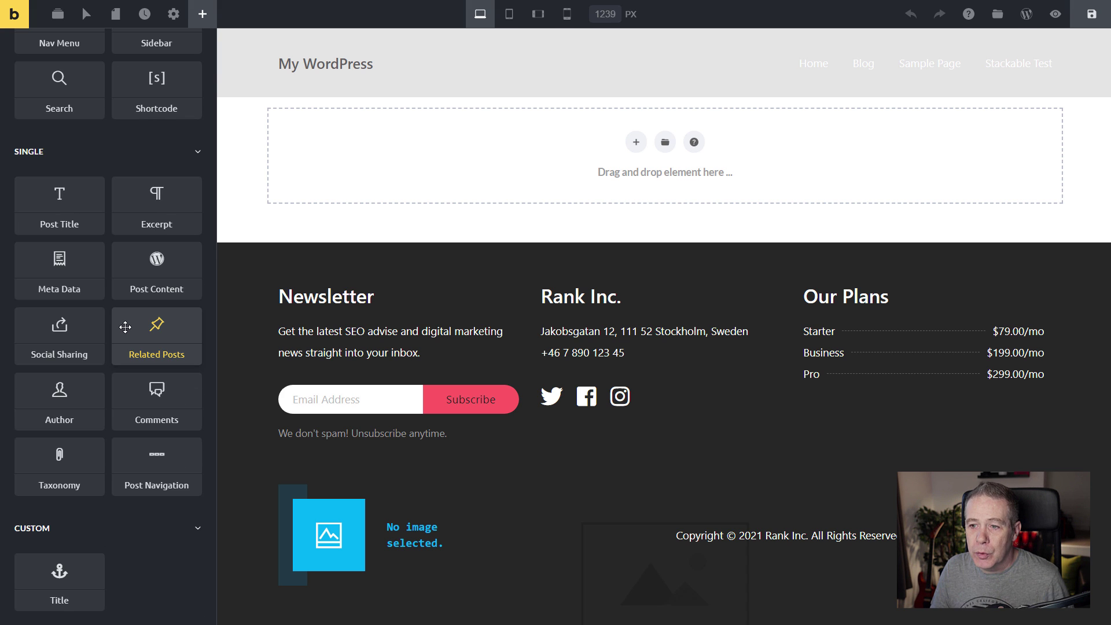
pyautogui.scroll(11, 126, 327)
pyautogui.scroll(12, 125, 327)
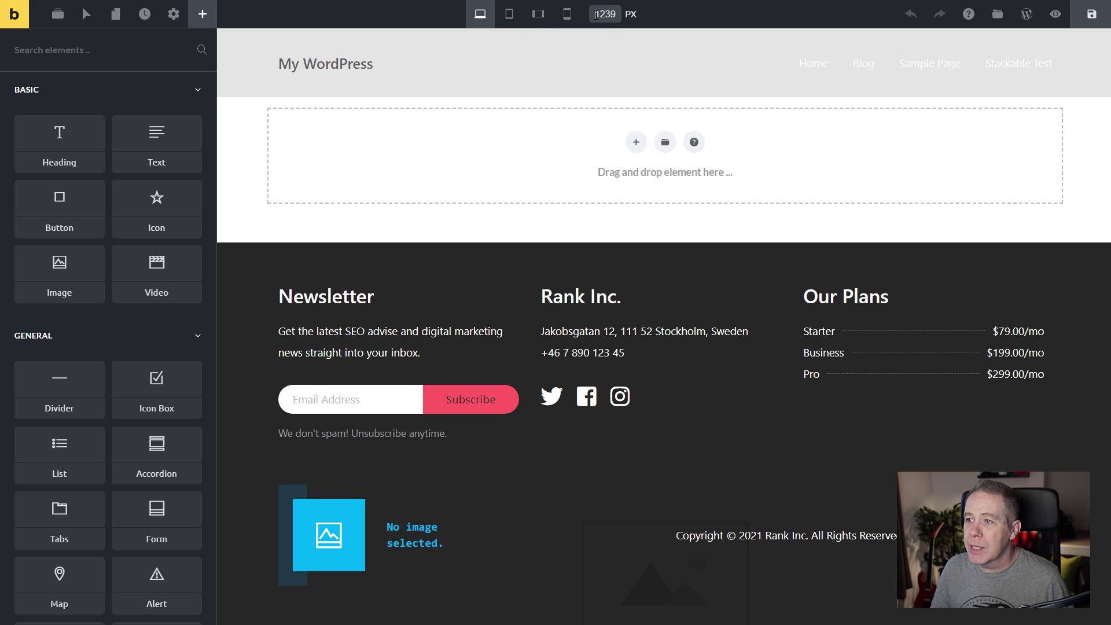
pyautogui.moveTo(596, 14); pyautogui.dragTo(618, 14)
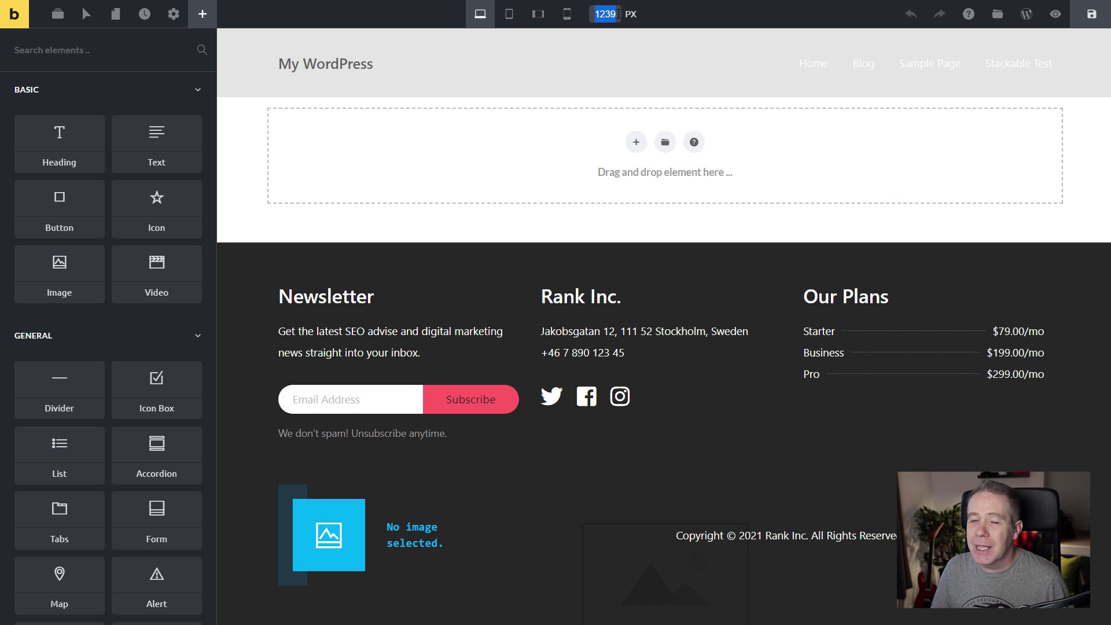
pyautogui.click(742, 17)
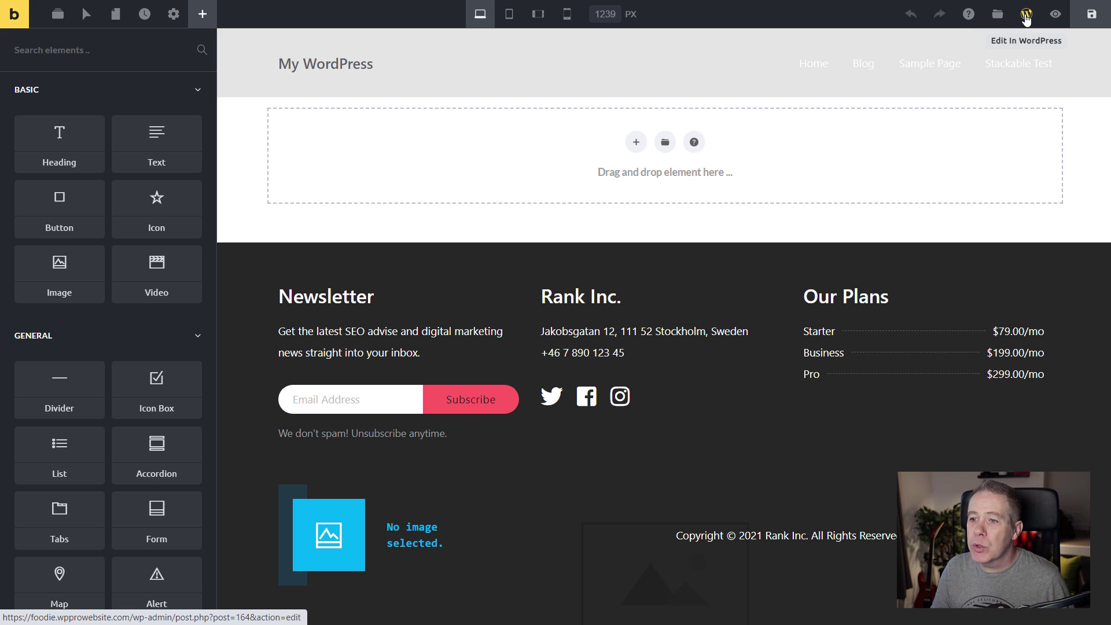
pyautogui.click(1056, 14)
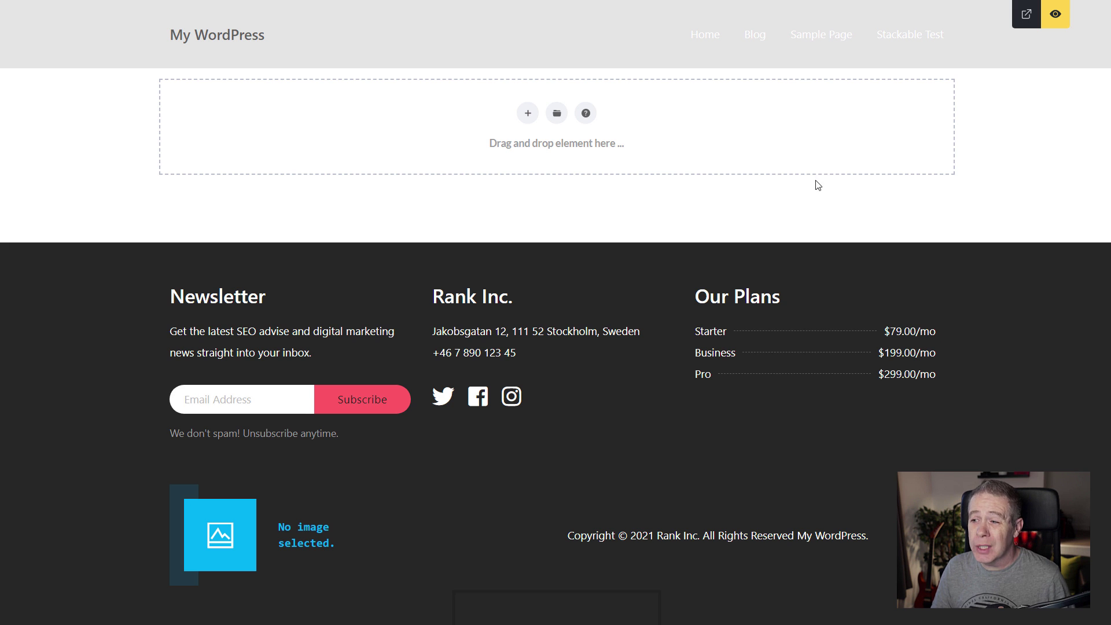
pyautogui.click(1056, 16)
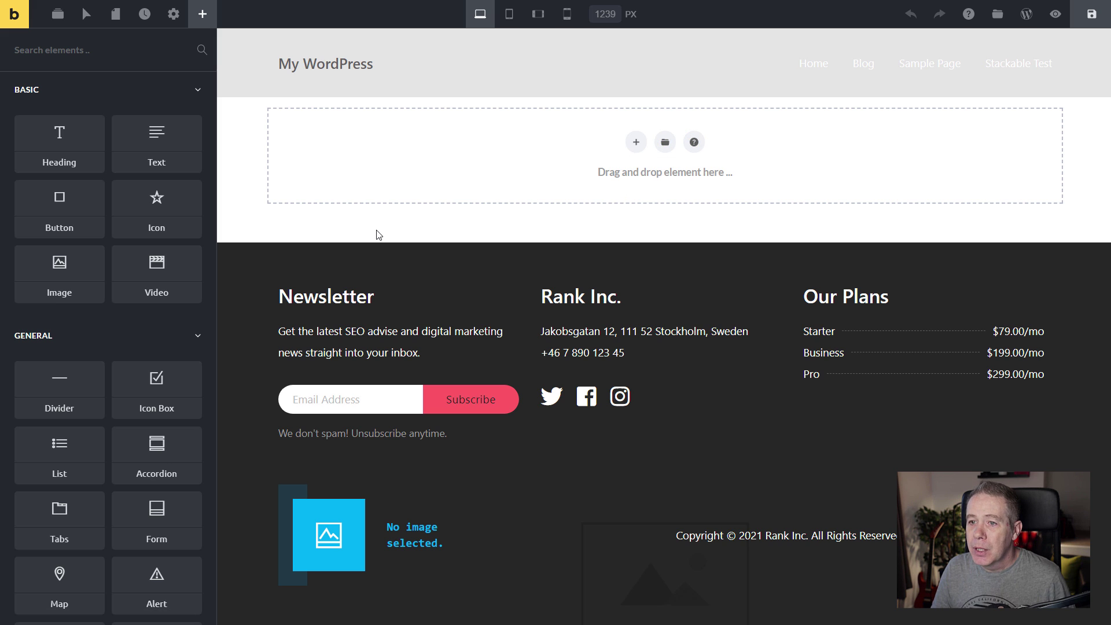
# Insert an empty section and inspect its row, column and section settings.
pyautogui.click(636, 143)
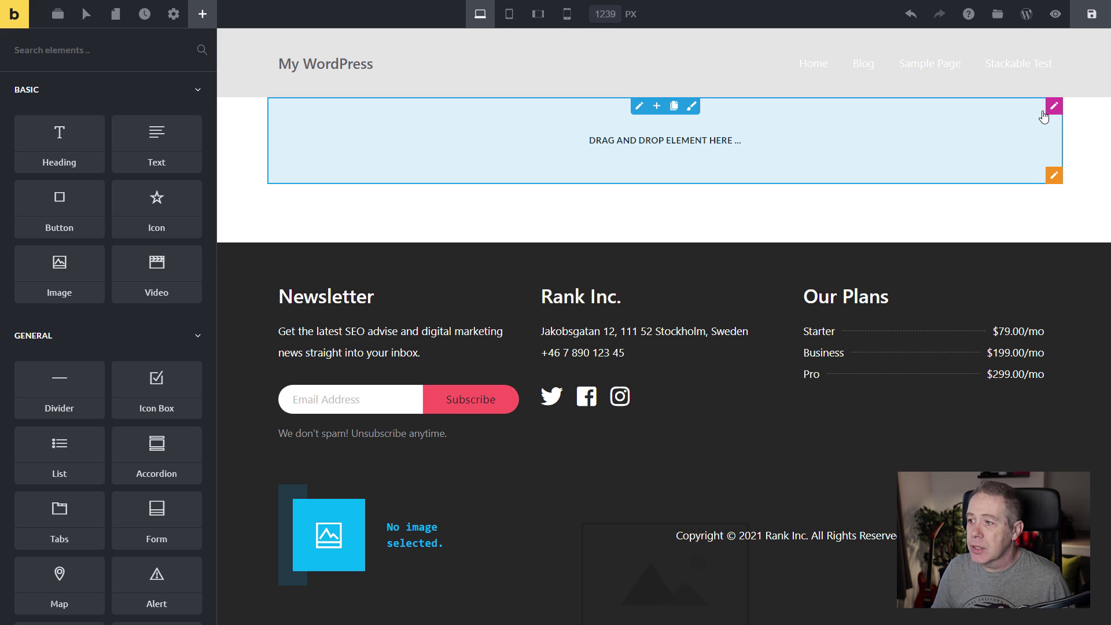
pyautogui.click(1055, 110)
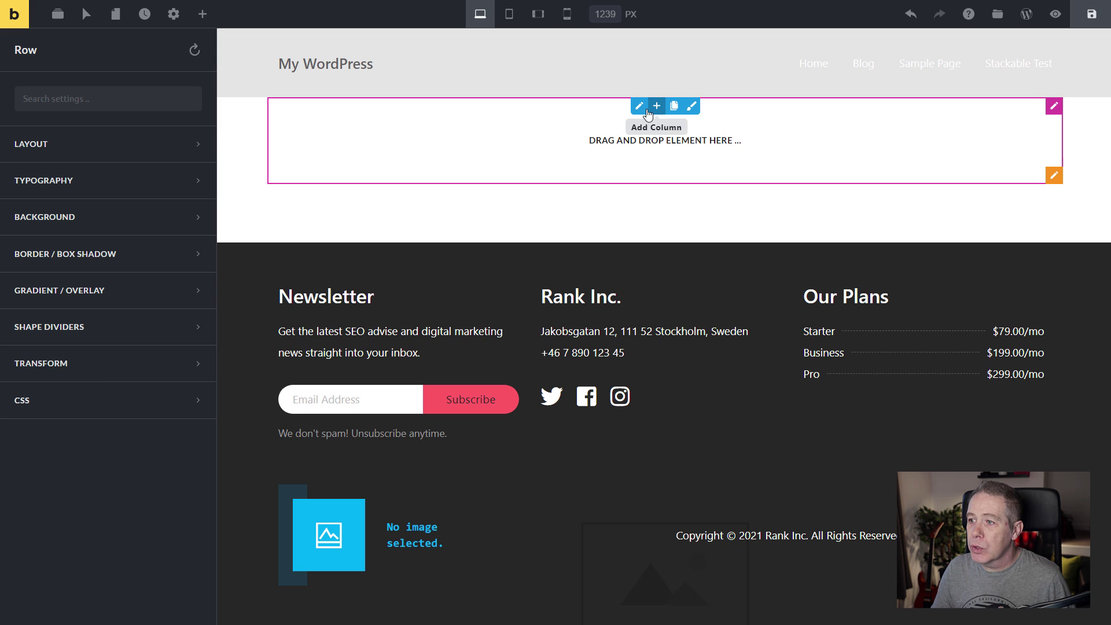
pyautogui.click(641, 108)
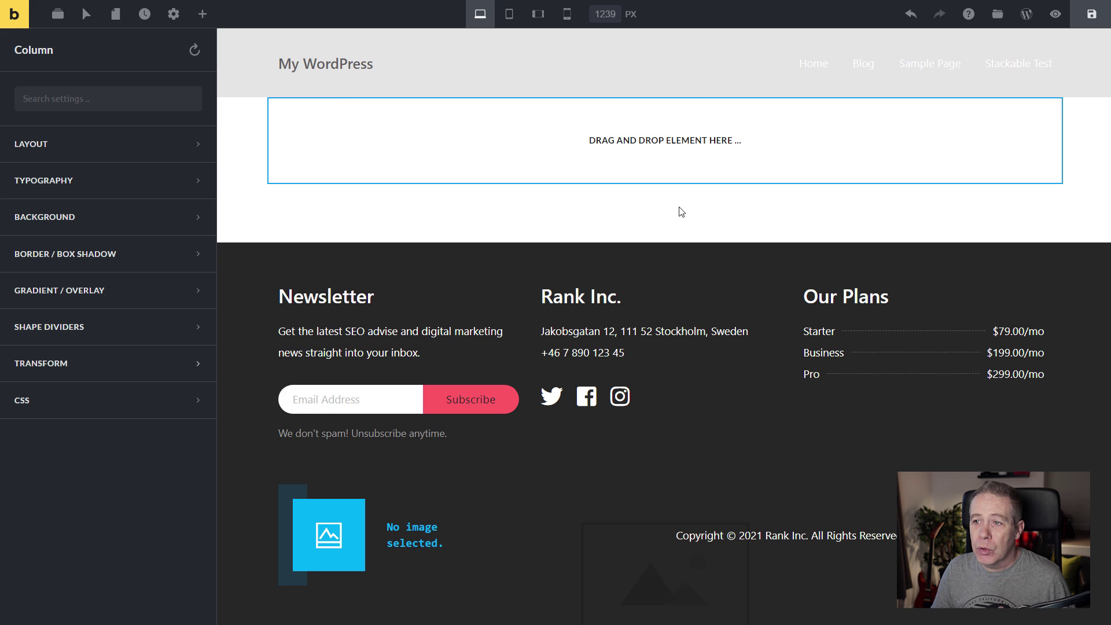
pyautogui.click(1056, 107)
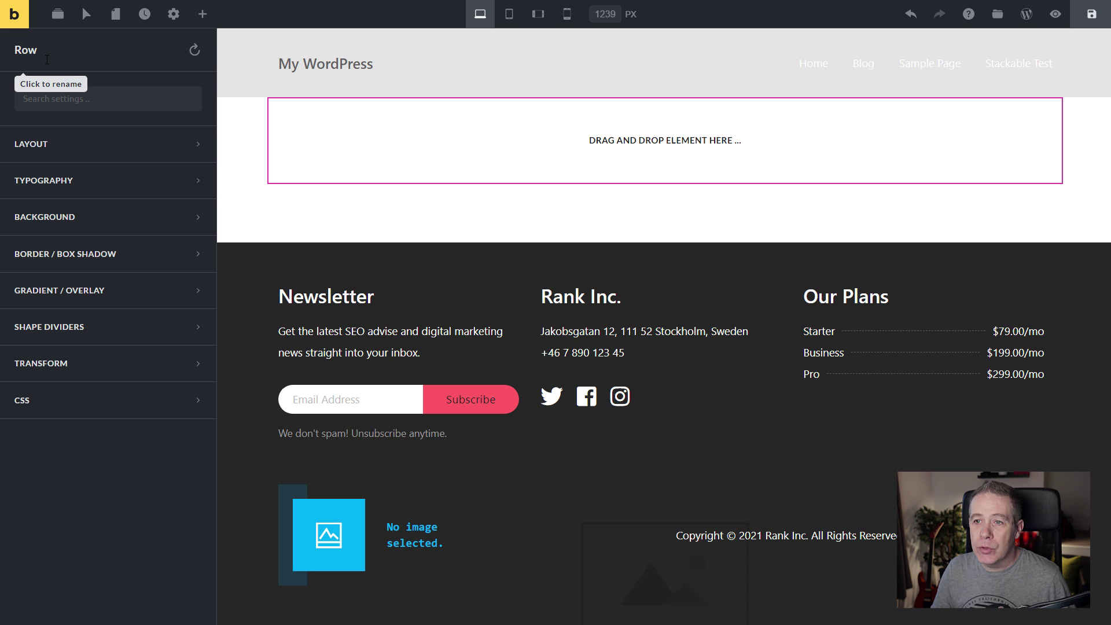
pyautogui.doubleClick(27, 55)
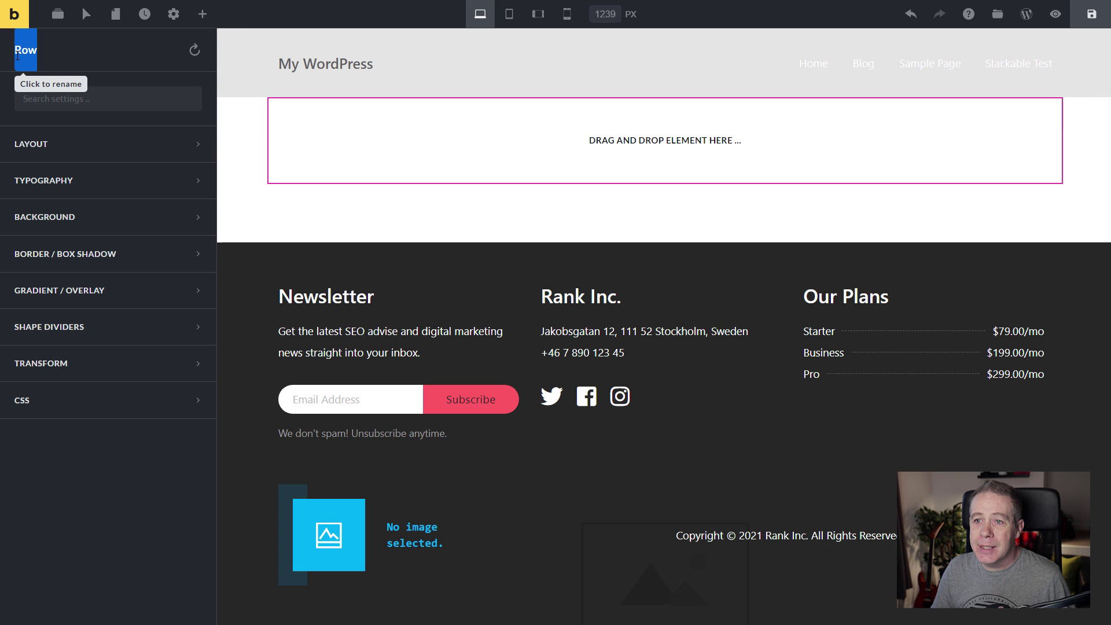
pyautogui.click(56, 55)
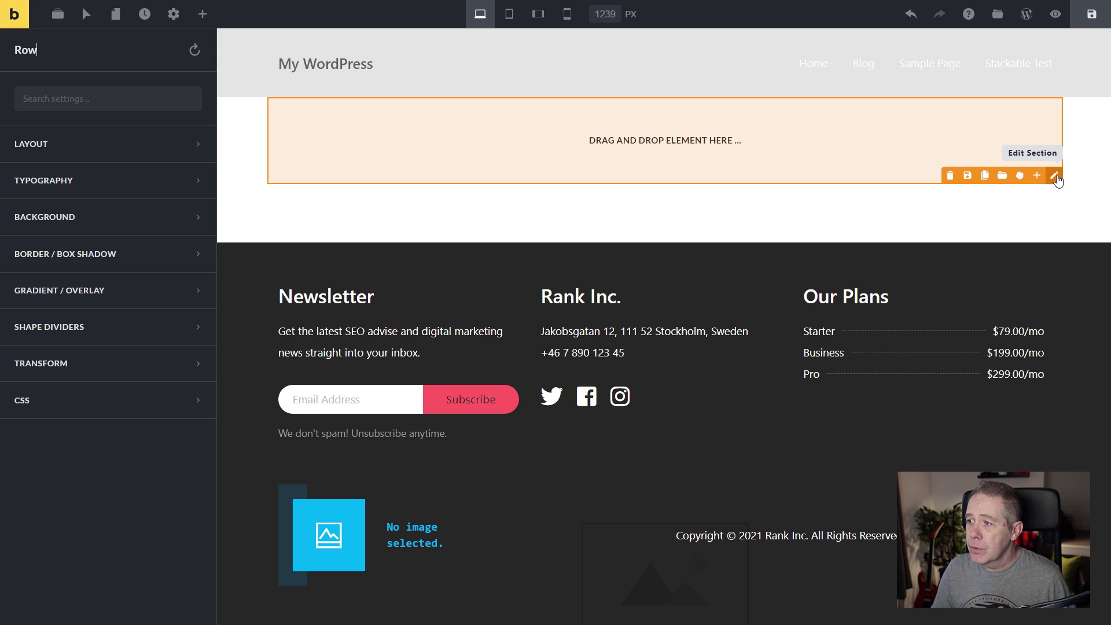
pyautogui.click(1055, 177)
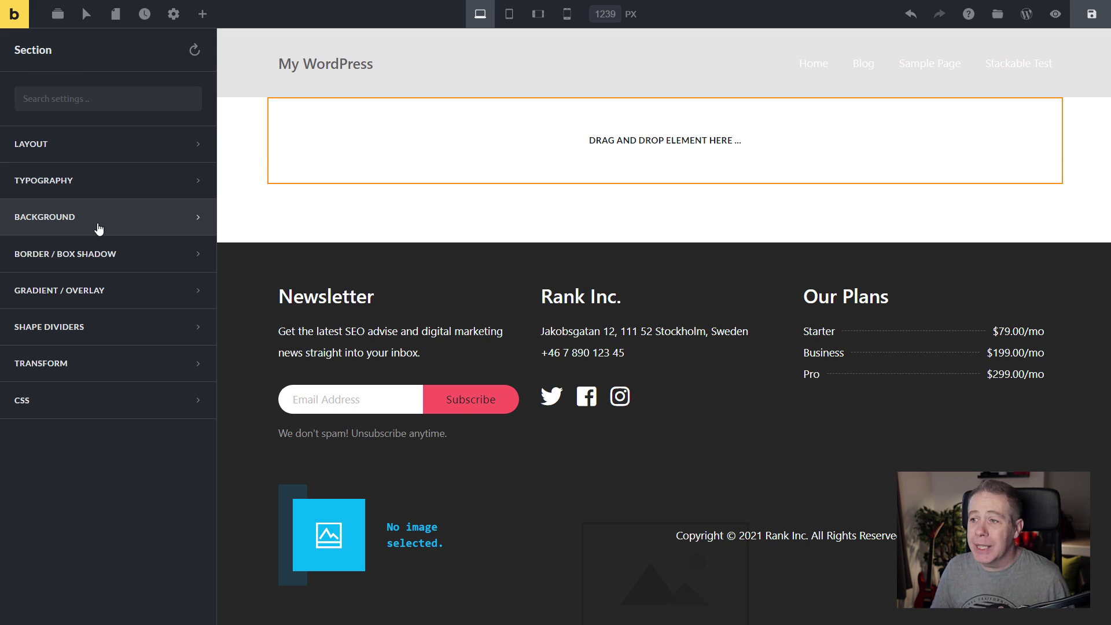
# Drag a Heading element reading 'I am a heading' into the new section.
pyautogui.click(203, 14)
pyautogui.moveTo(59, 139); pyautogui.dragTo(389, 192)
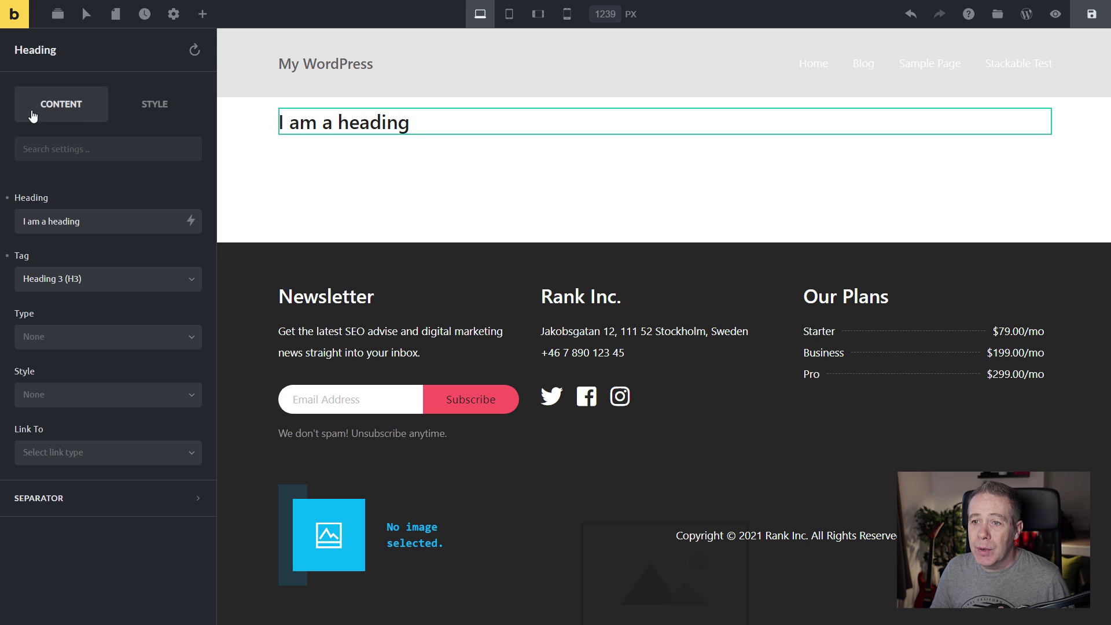
pyautogui.click(167, 106)
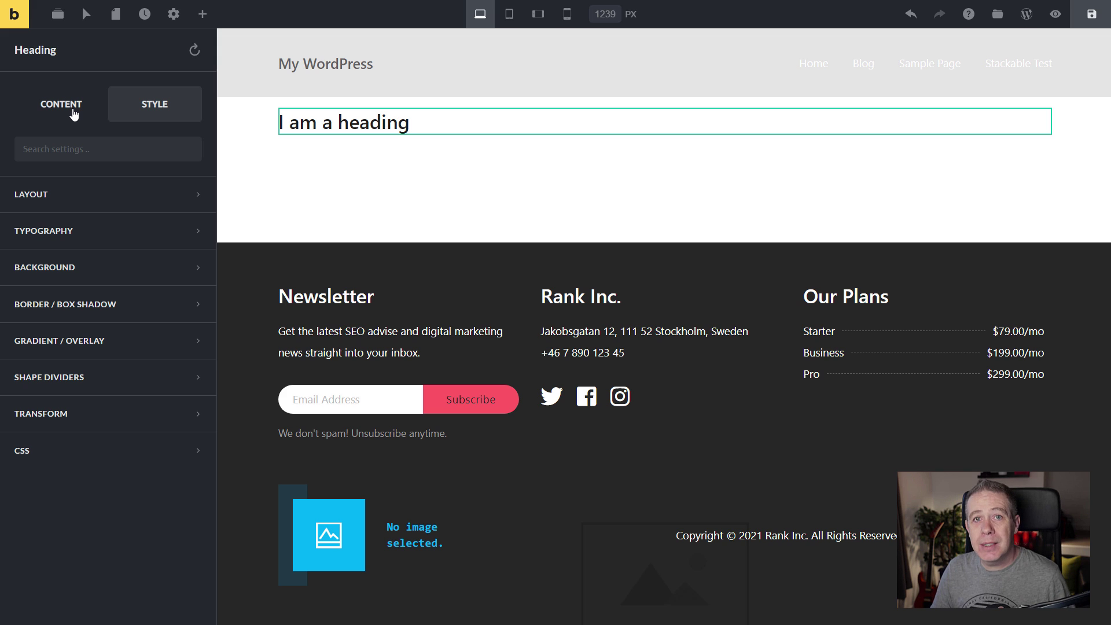
pyautogui.click(74, 114)
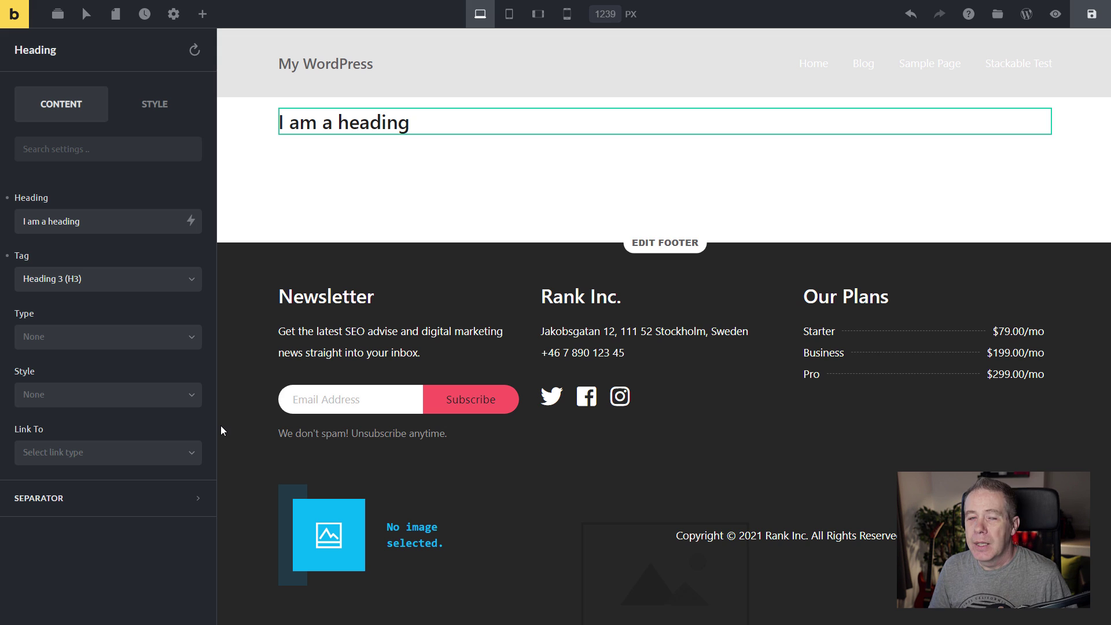
# Expand Section, Row and Column in the structure tree, then Expand All to reveal the Heading.
pyautogui.click(58, 18)
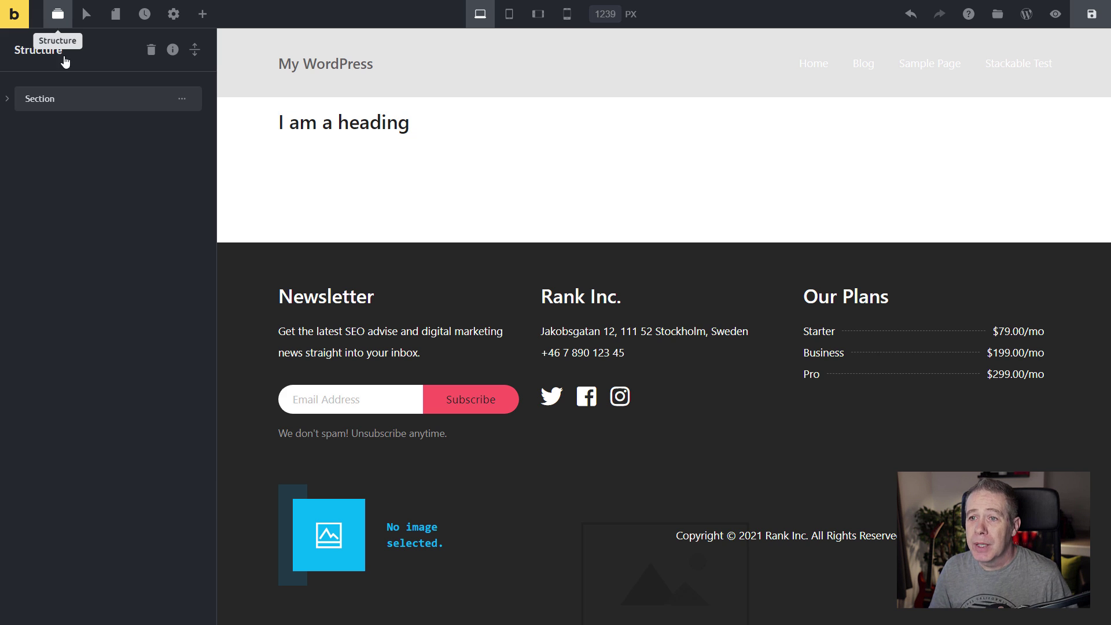
pyautogui.click(9, 99)
pyautogui.click(22, 130)
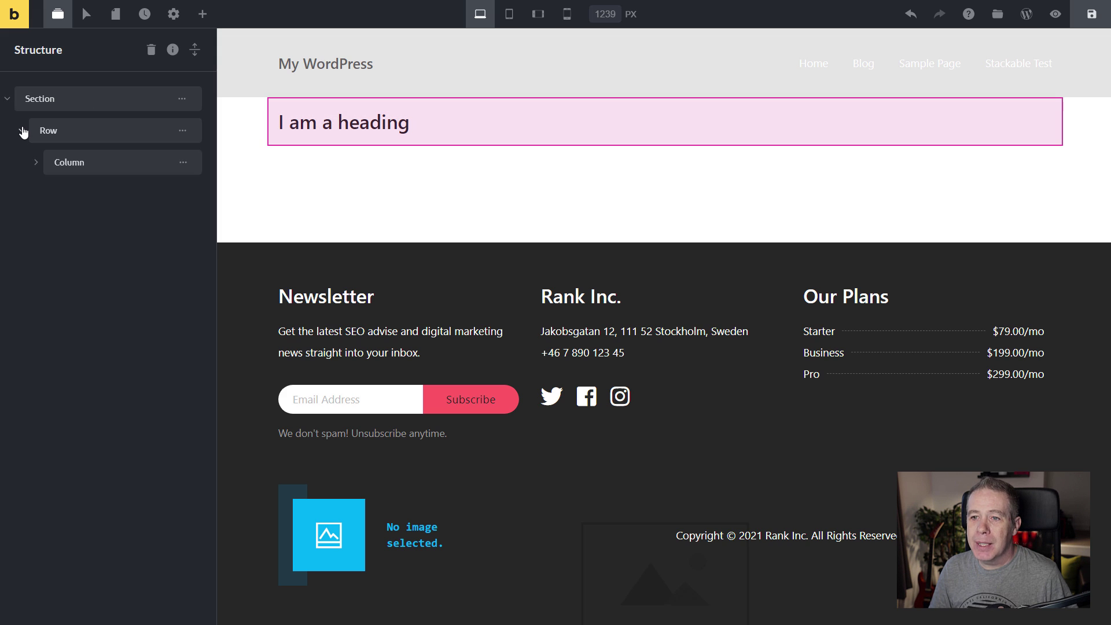
pyautogui.click(35, 163)
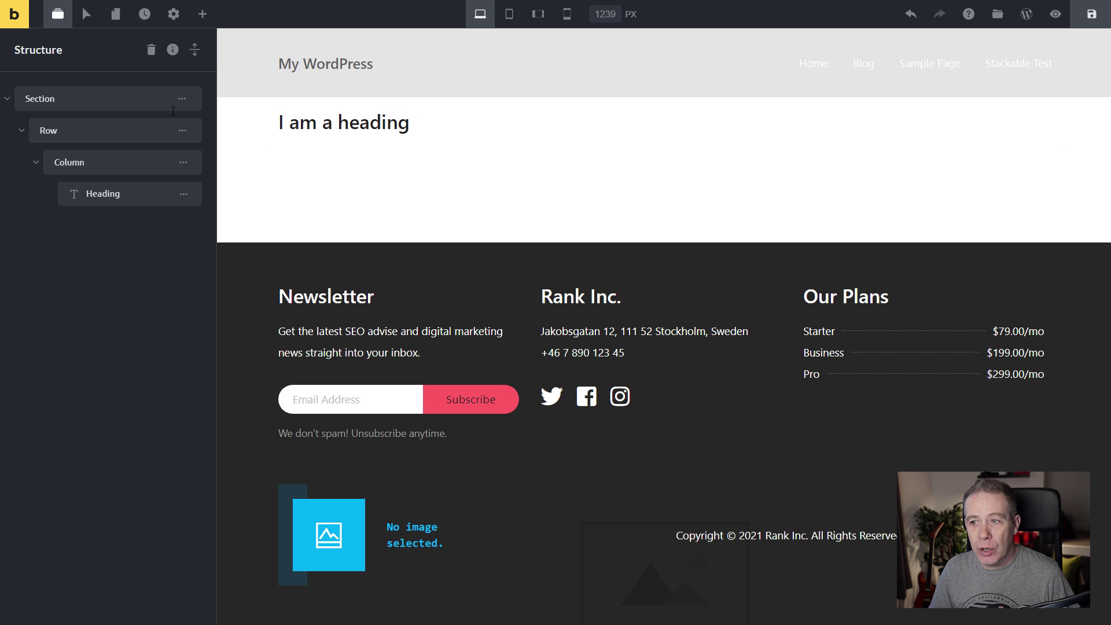
pyautogui.click(445, 109)
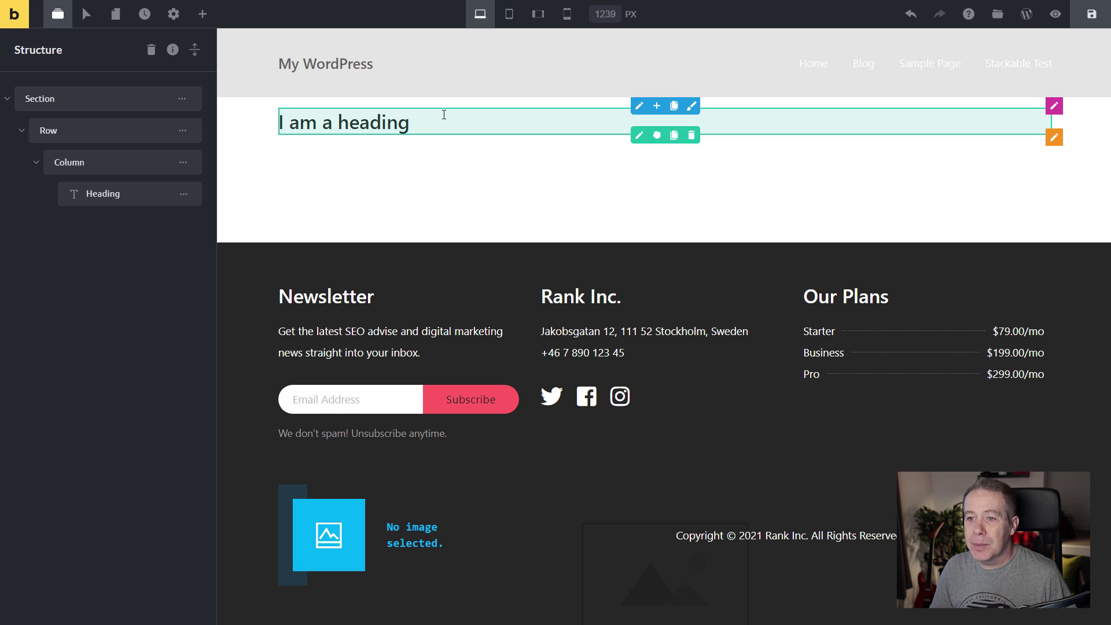
pyautogui.click(1054, 138)
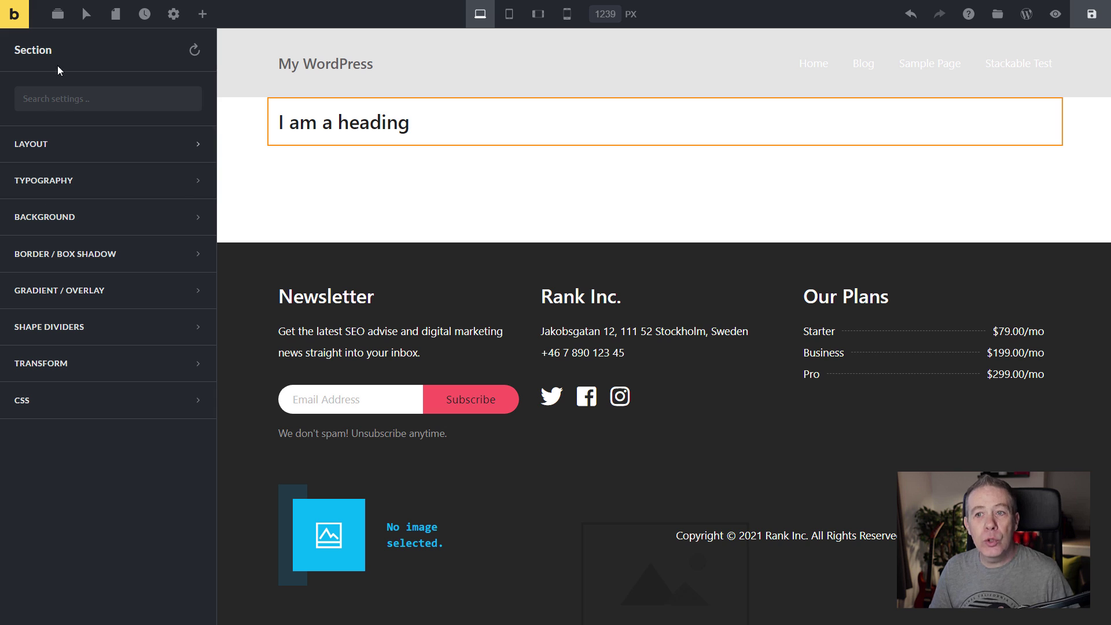
pyautogui.click(57, 15)
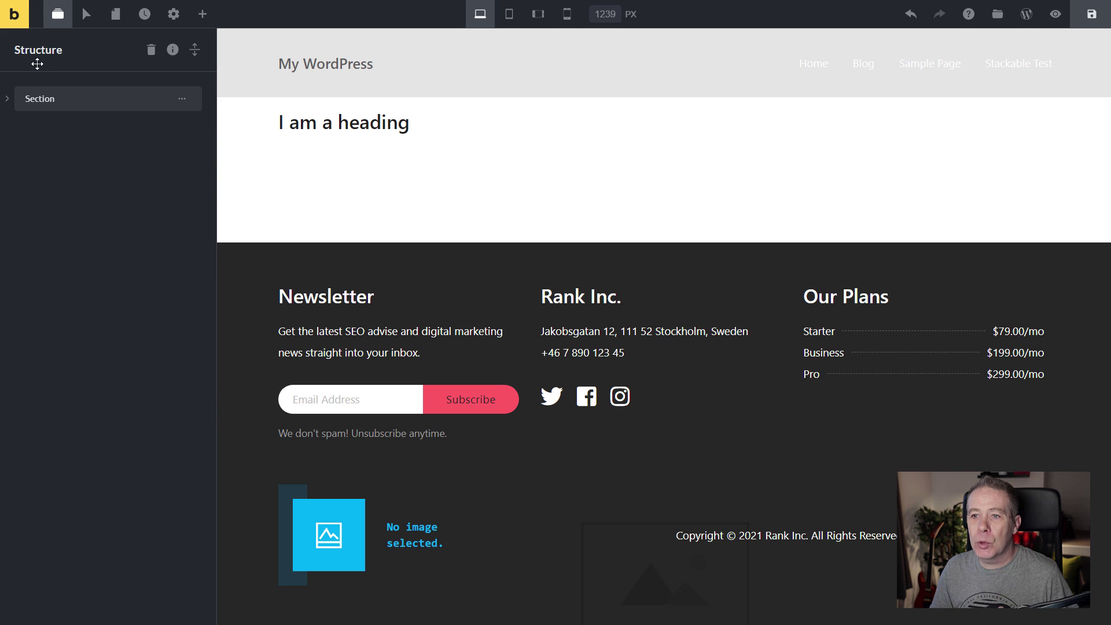
pyautogui.click(196, 51)
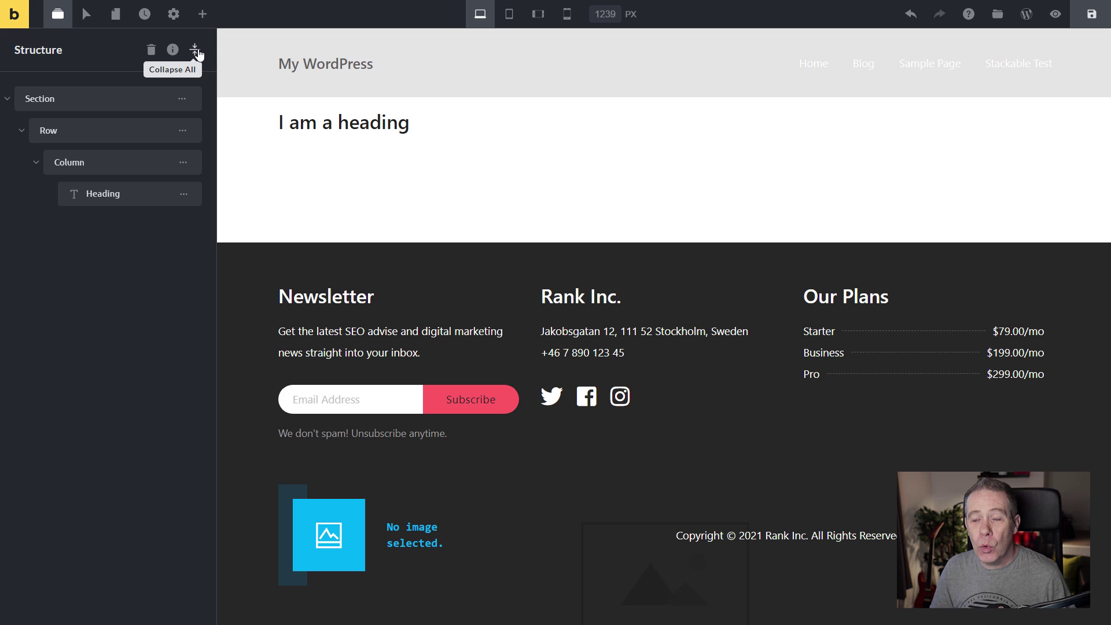
# Collapse the structure to the Section, dock the panel right, then dock it back left.
pyautogui.click(196, 51)
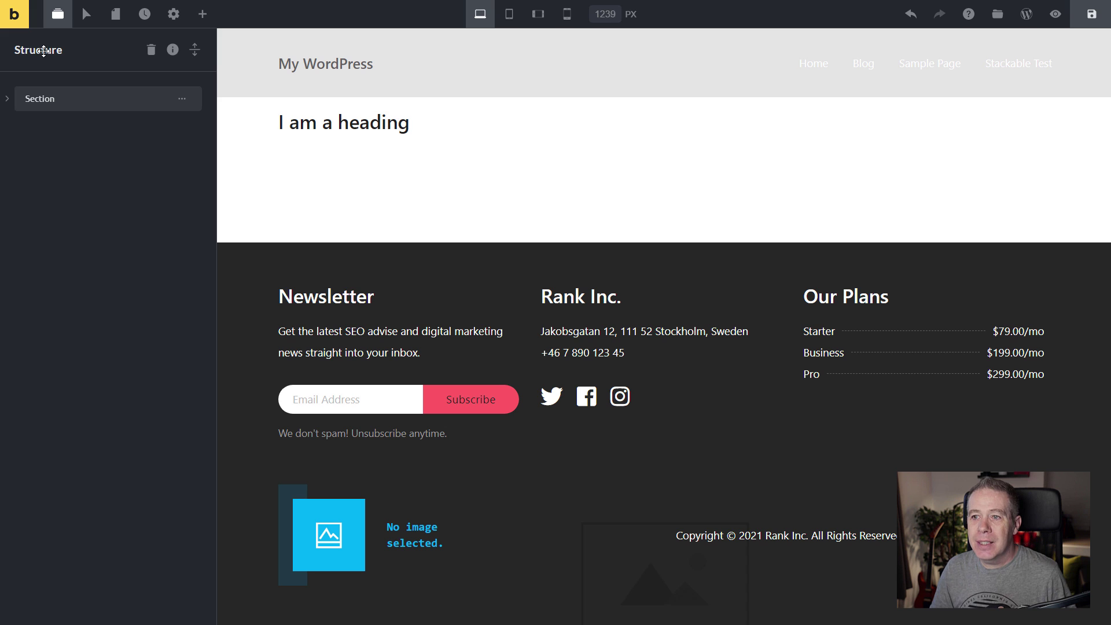
pyautogui.moveTo(43, 51); pyautogui.dragTo(962, 50)
pyautogui.click(86, 14)
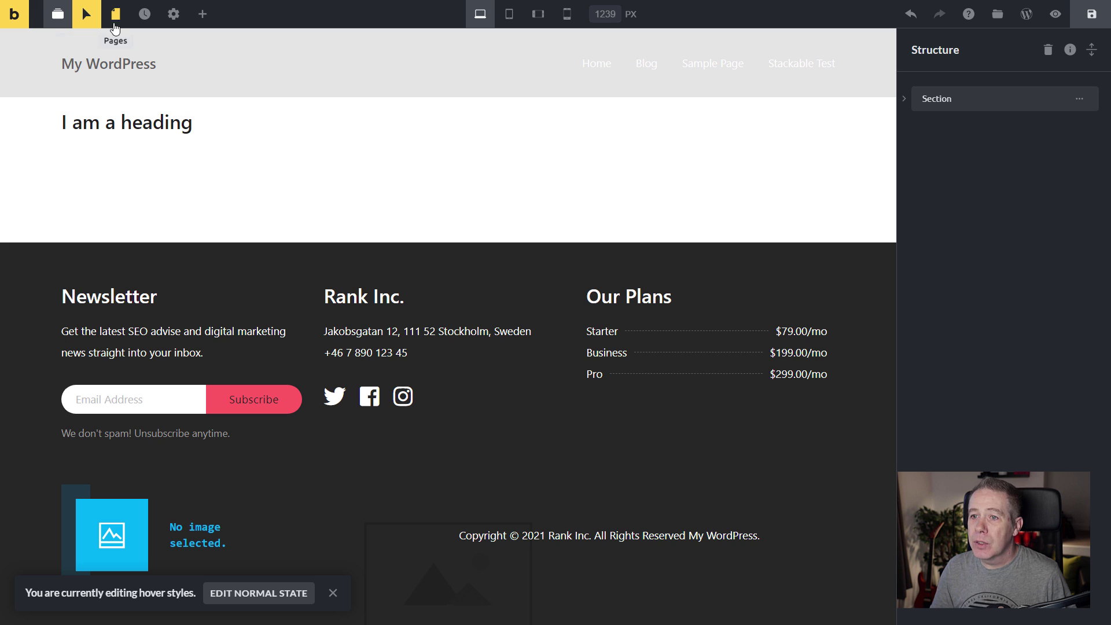
pyautogui.click(116, 14)
pyautogui.click(58, 14)
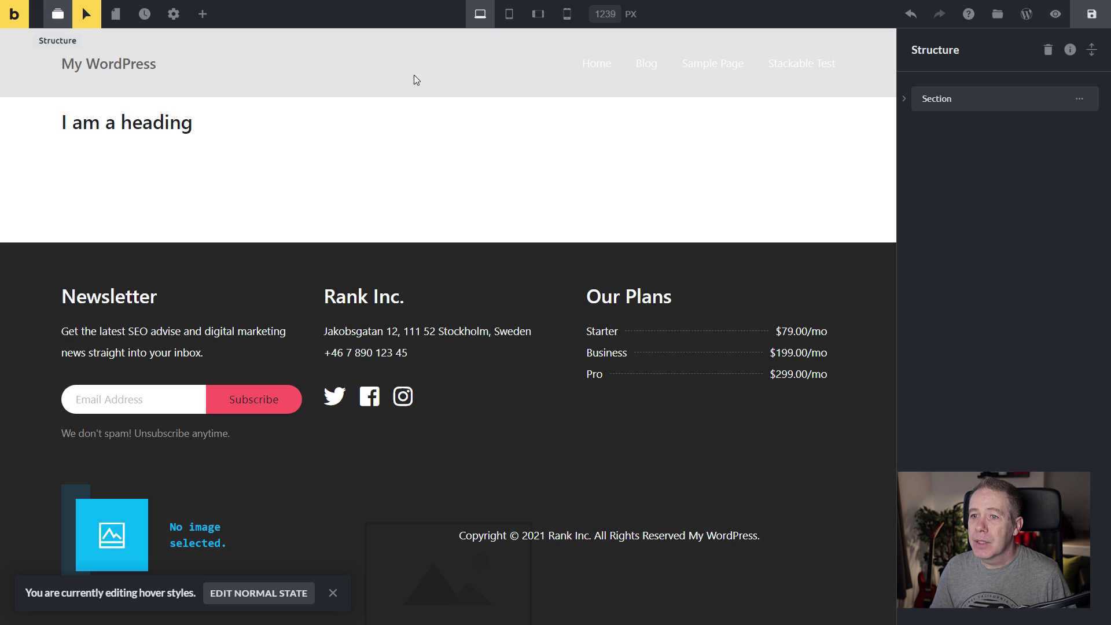
pyautogui.moveTo(978, 46); pyautogui.dragTo(80, 38)
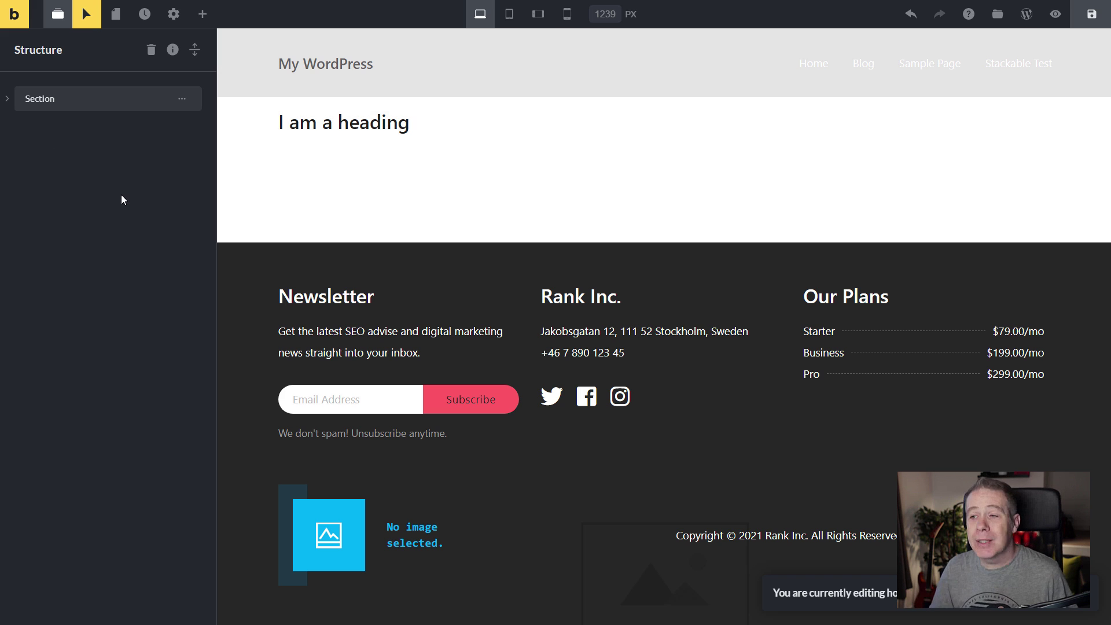
# Turn off Hover Styles editing from the toolbar.
pyautogui.click(87, 16)
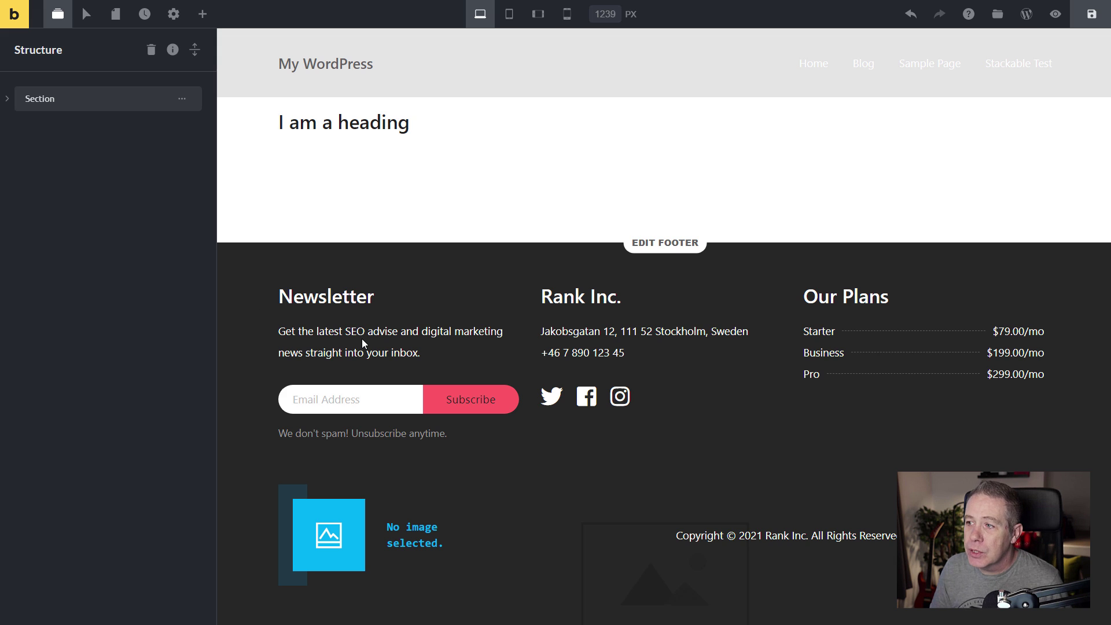
# Expand Section, Row and Column in the tree, check section and column settings, then Expand All.
pyautogui.click(489, 126)
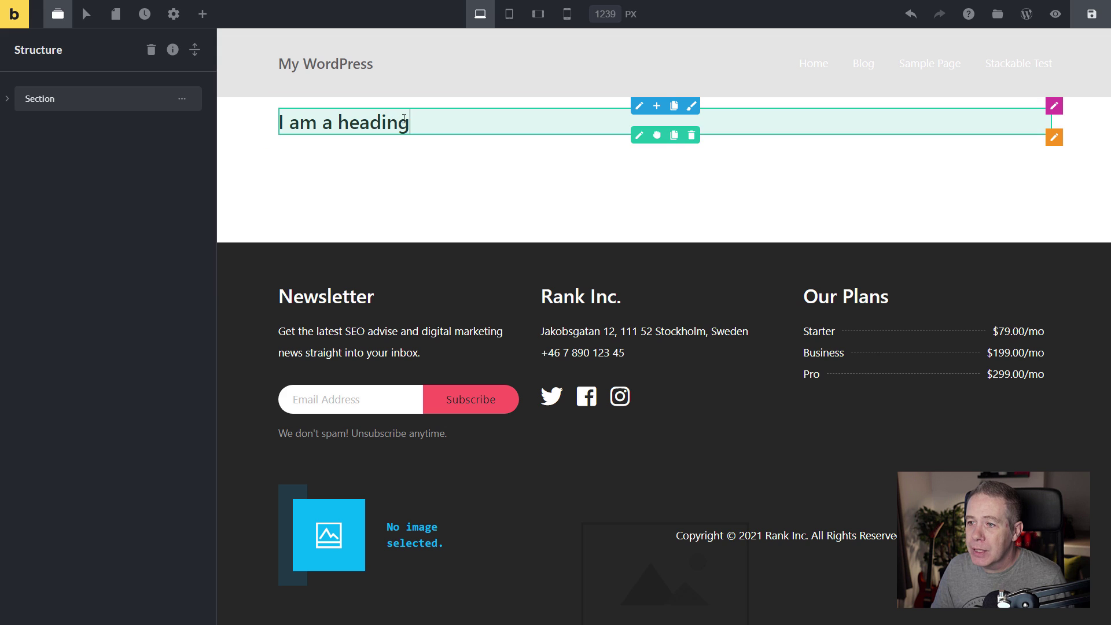
pyautogui.click(7, 100)
pyautogui.click(22, 130)
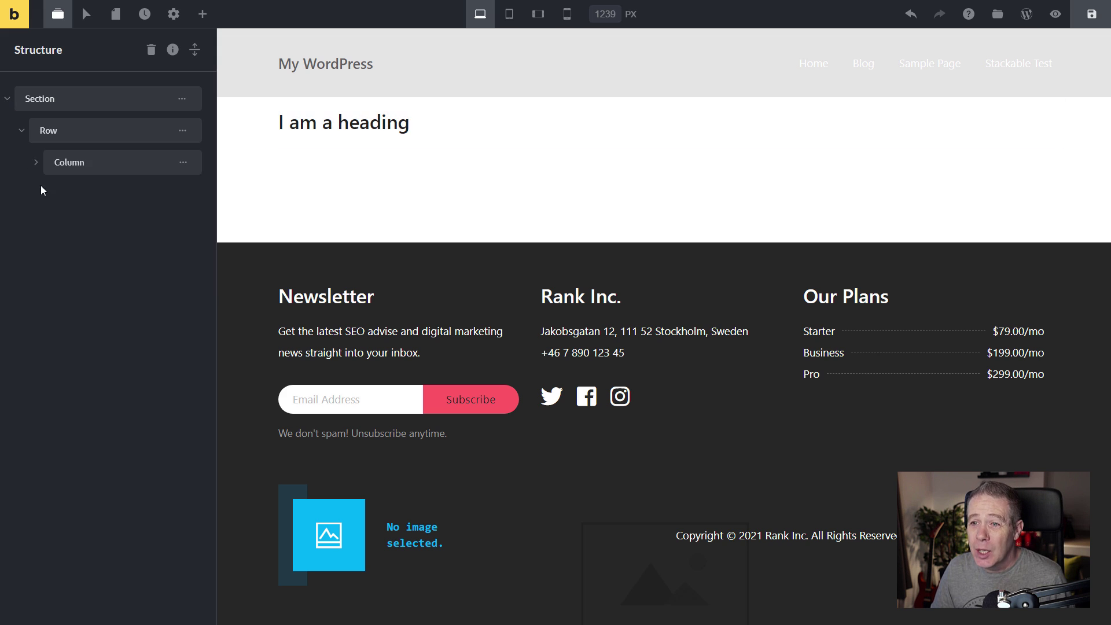
pyautogui.click(36, 163)
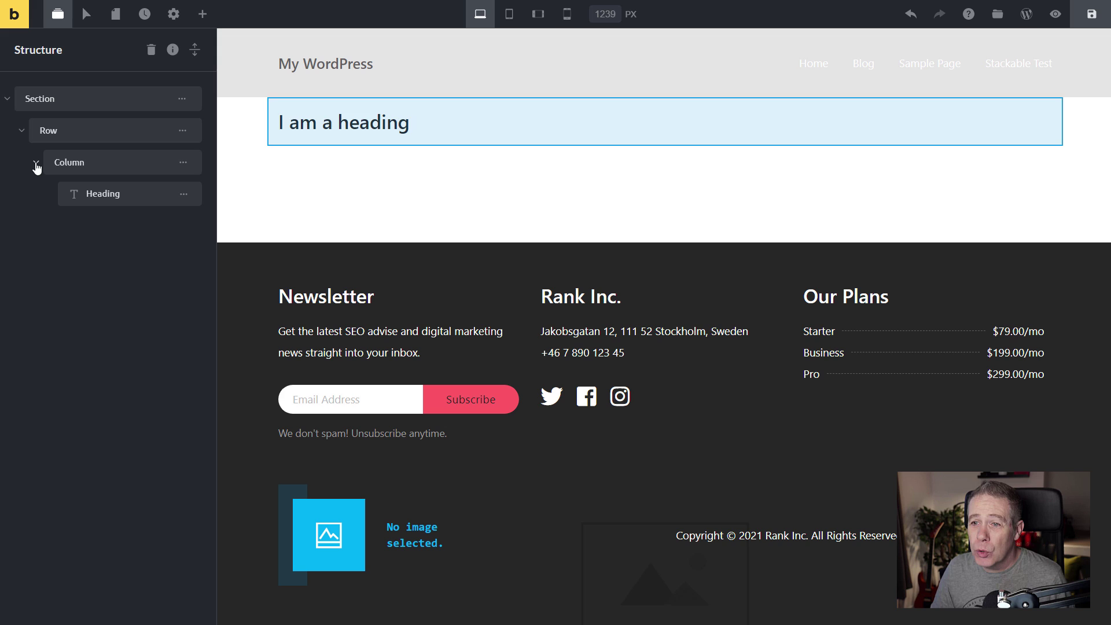
pyautogui.click(183, 194)
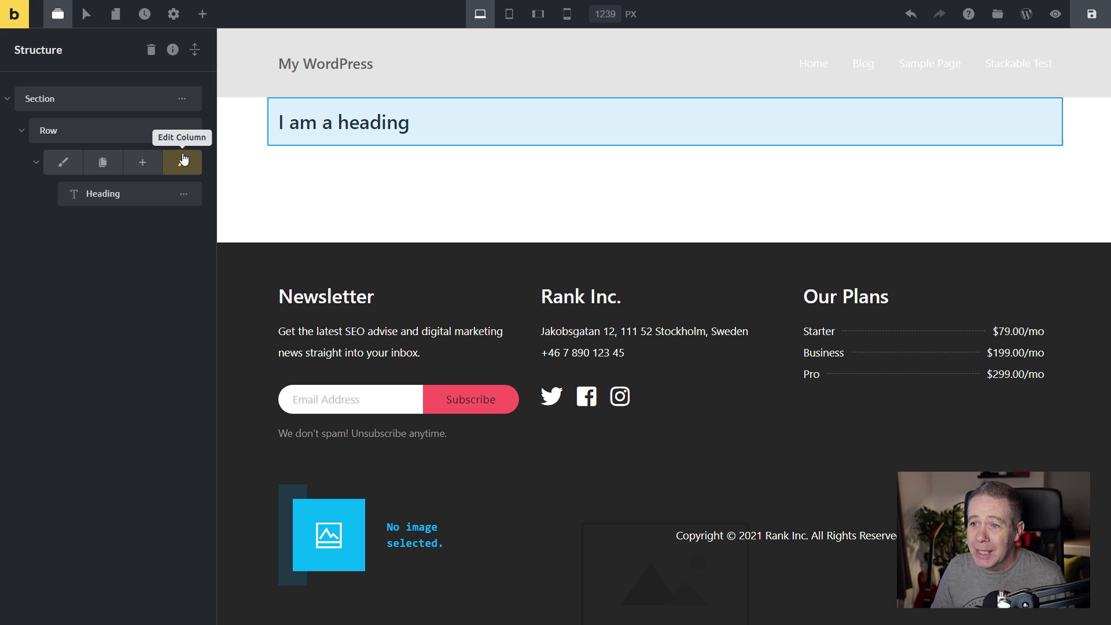
pyautogui.click(185, 101)
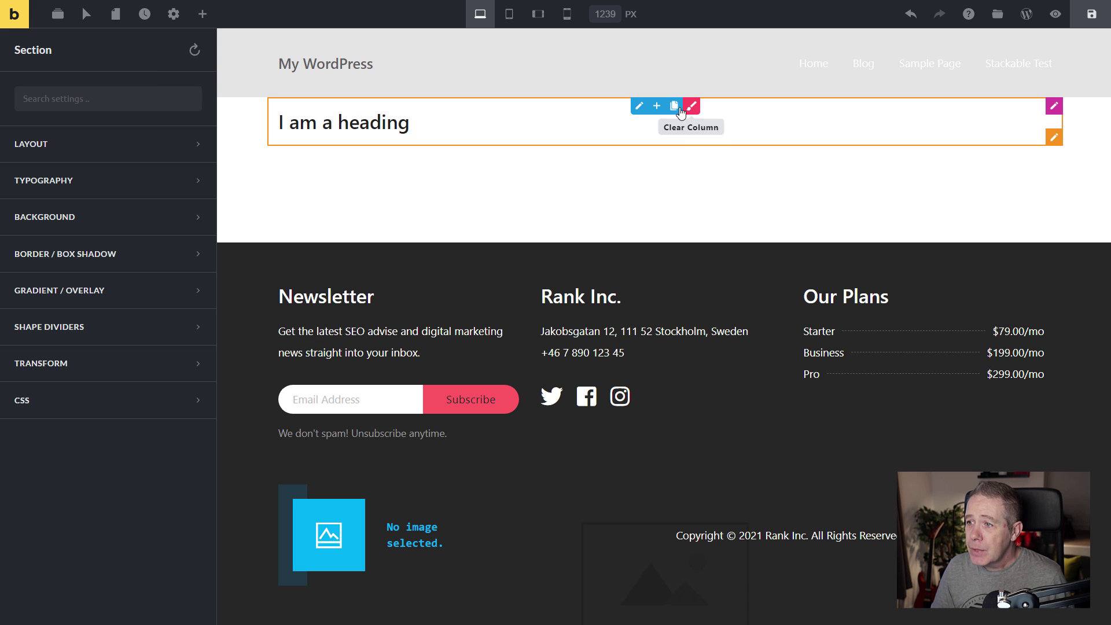
pyautogui.click(639, 106)
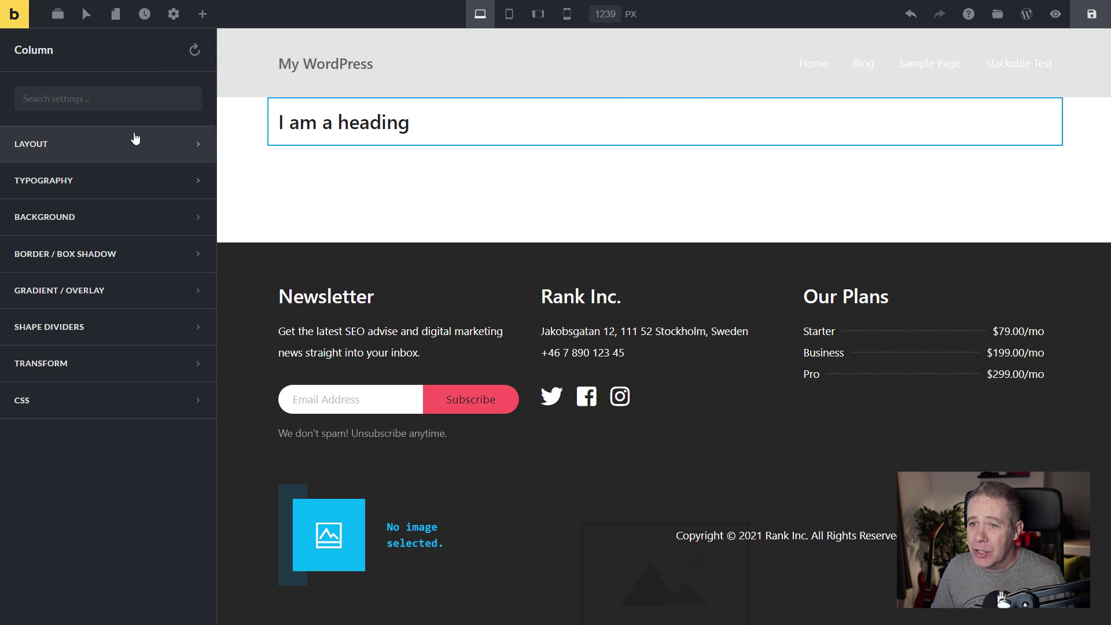
pyautogui.click(58, 15)
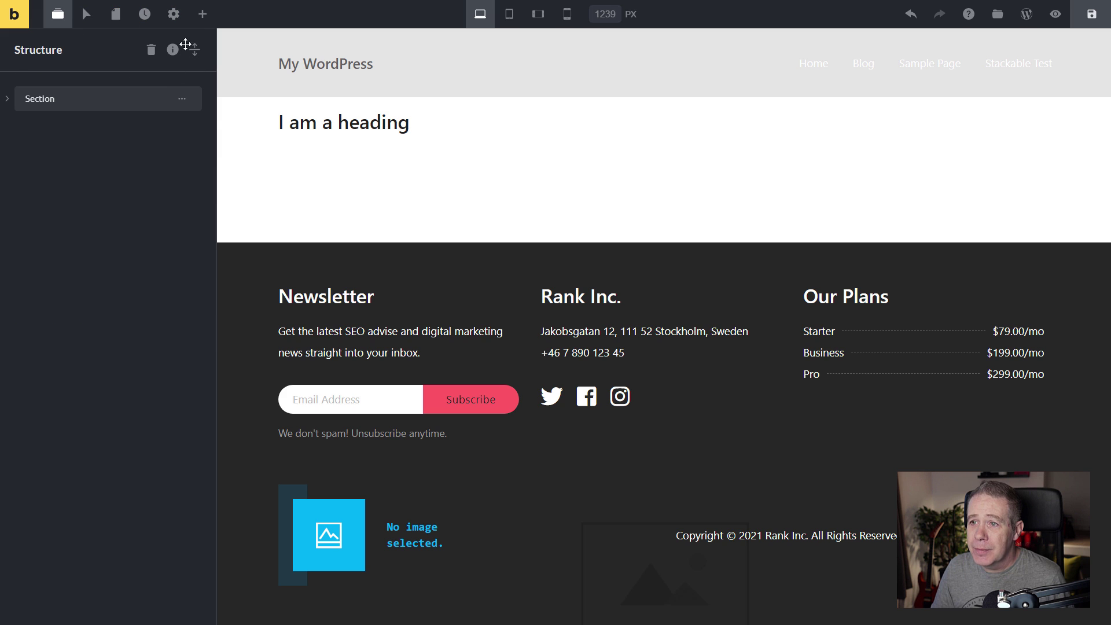
pyautogui.click(195, 49)
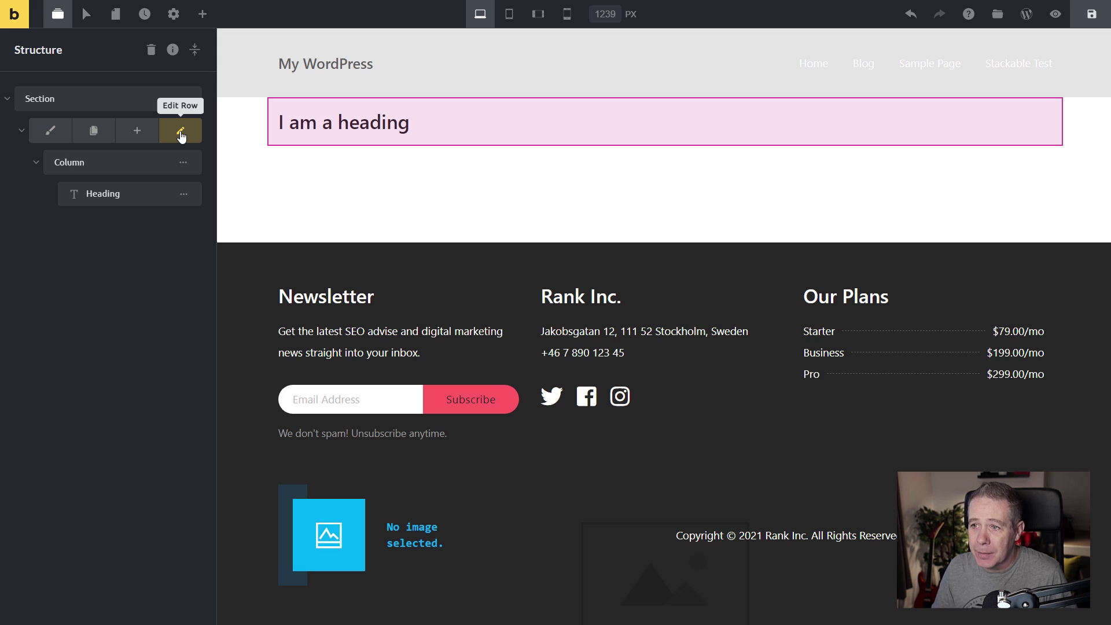
# Delete the Section holding 'I am a heading' and insert a fresh empty section.
pyautogui.moveTo(191, 102)
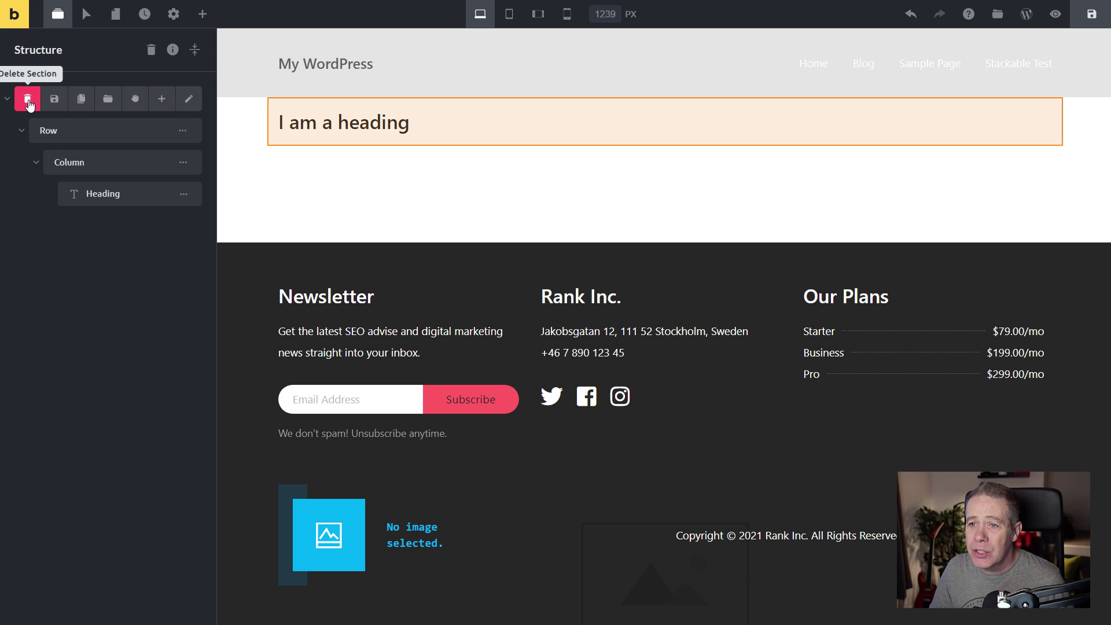
pyautogui.click(160, 99)
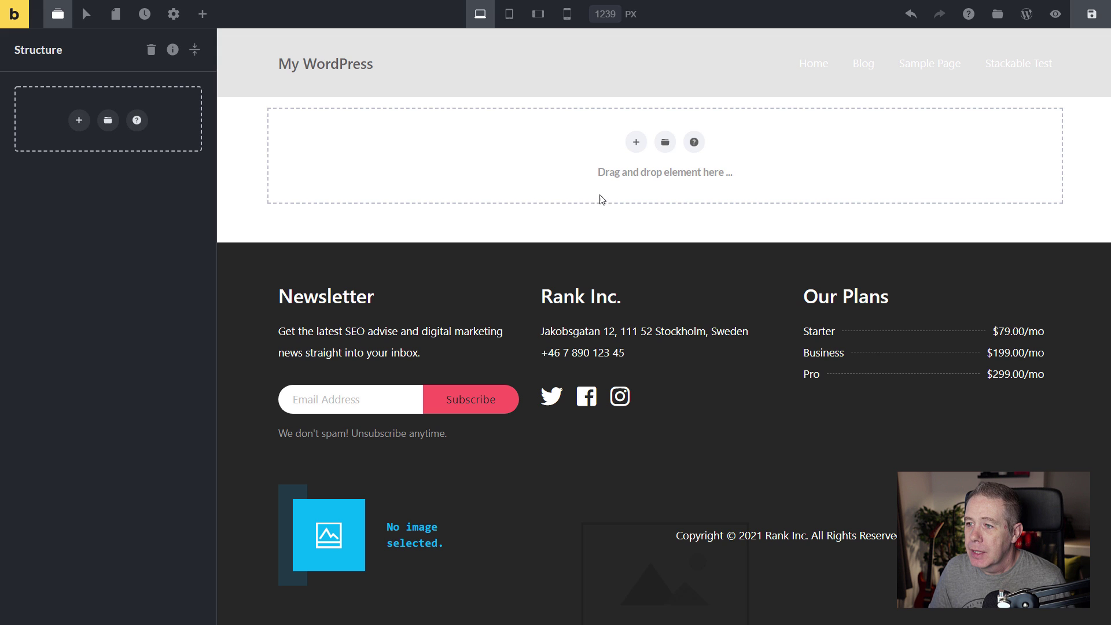
pyautogui.click(637, 142)
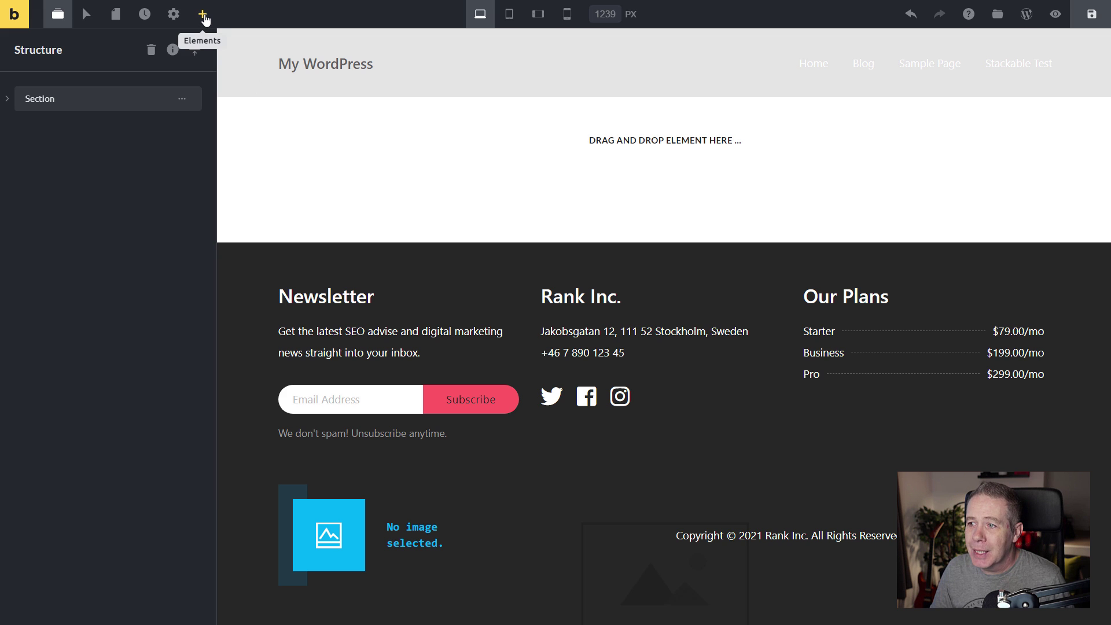
# Scroll the Elements list down to Post Title and pin it to Pinned Elements.
pyautogui.click(204, 16)
pyautogui.scroll(-3, 135, 338)
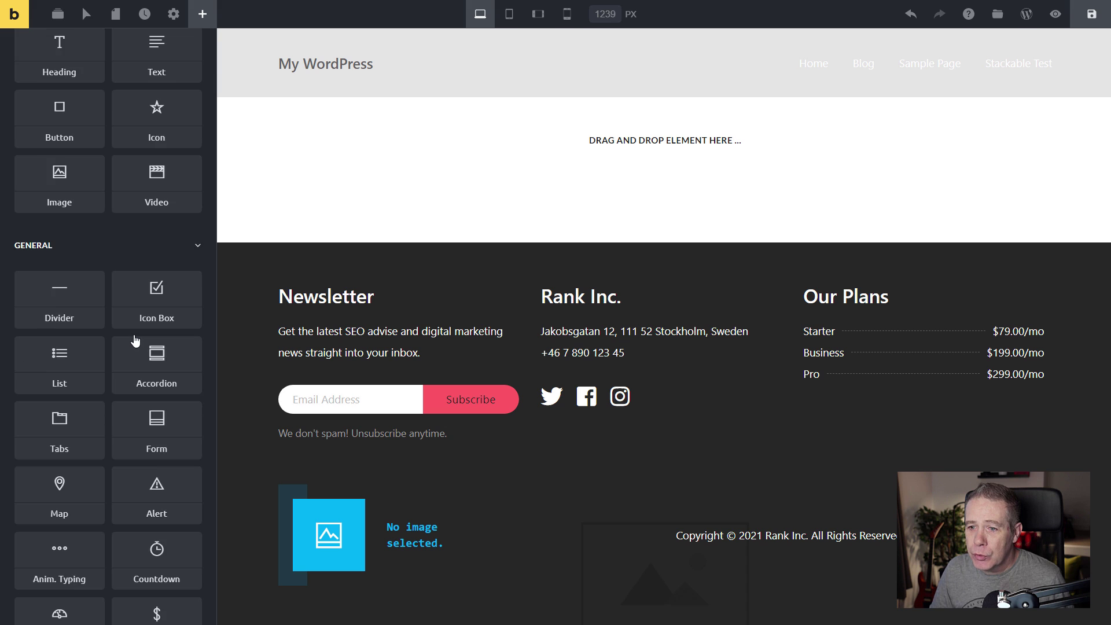
pyautogui.scroll(-9, 135, 340)
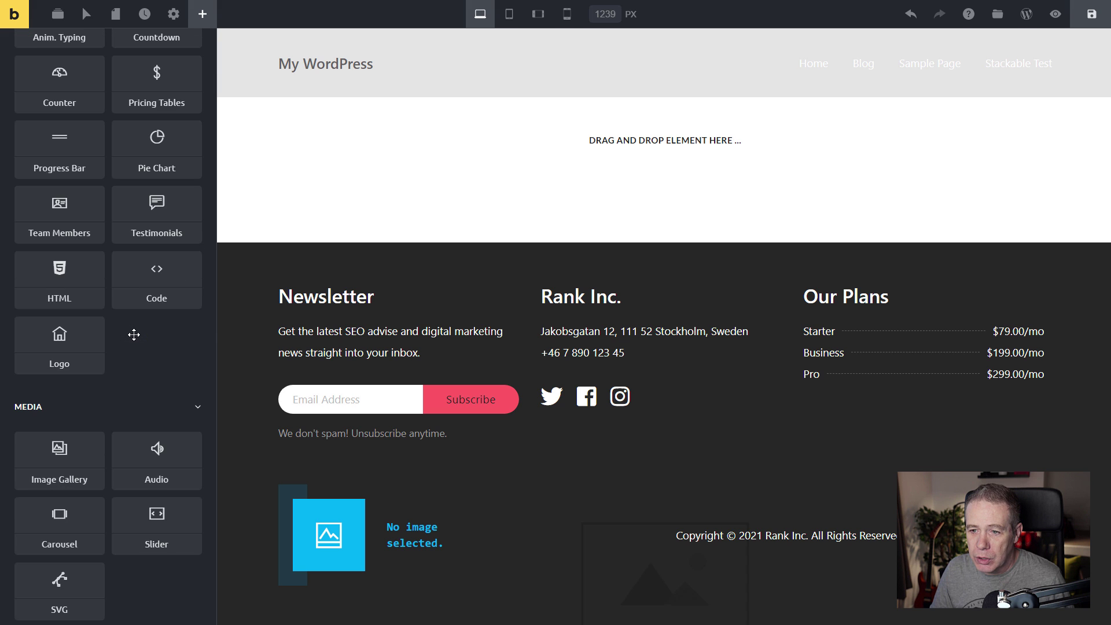
pyautogui.scroll(-8, 134, 340)
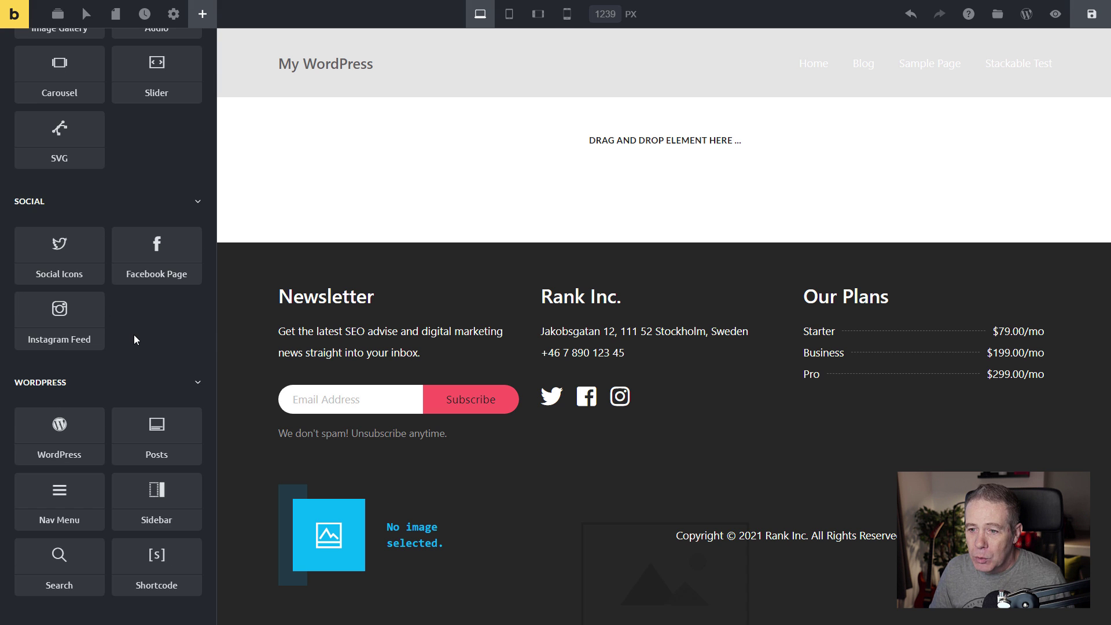
pyautogui.scroll(-3, 134, 340)
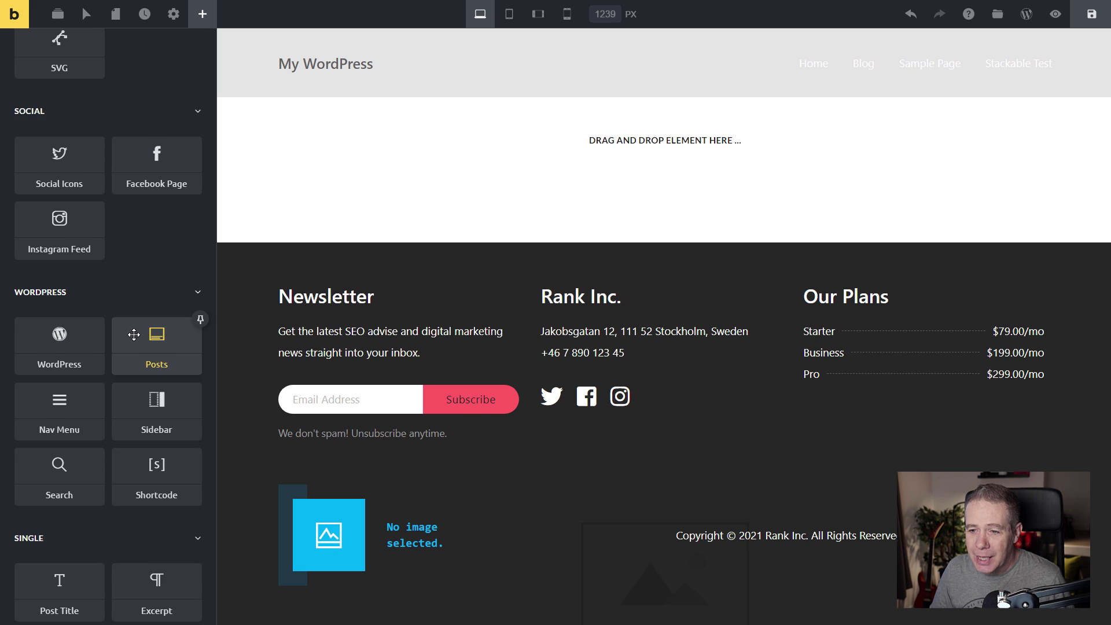
pyautogui.scroll(-9, 133, 335)
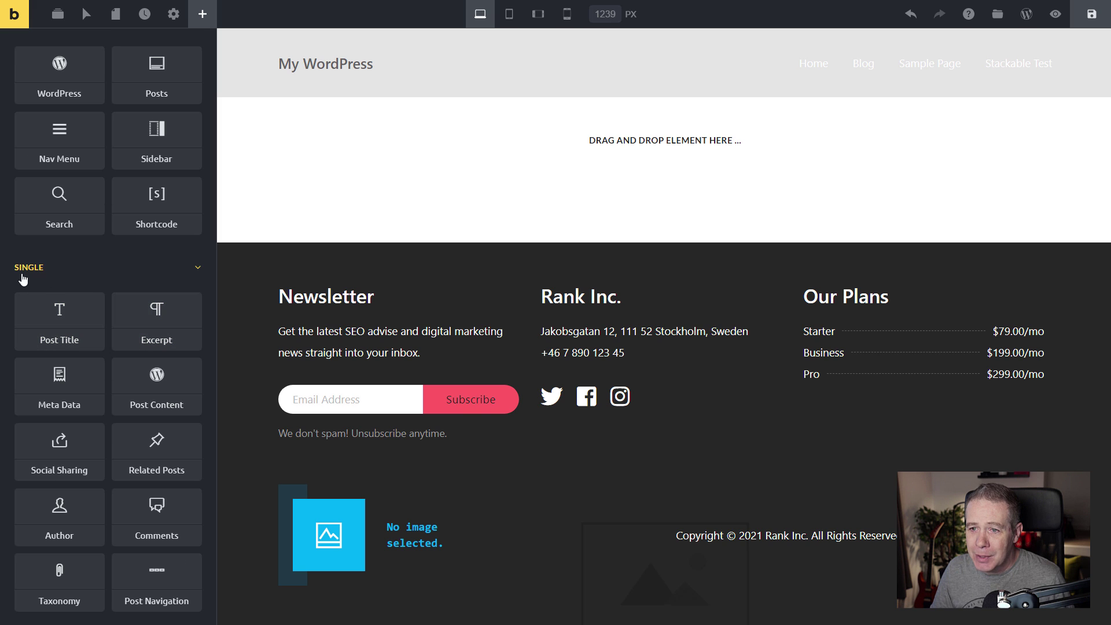
pyautogui.scroll(-3, 107, 388)
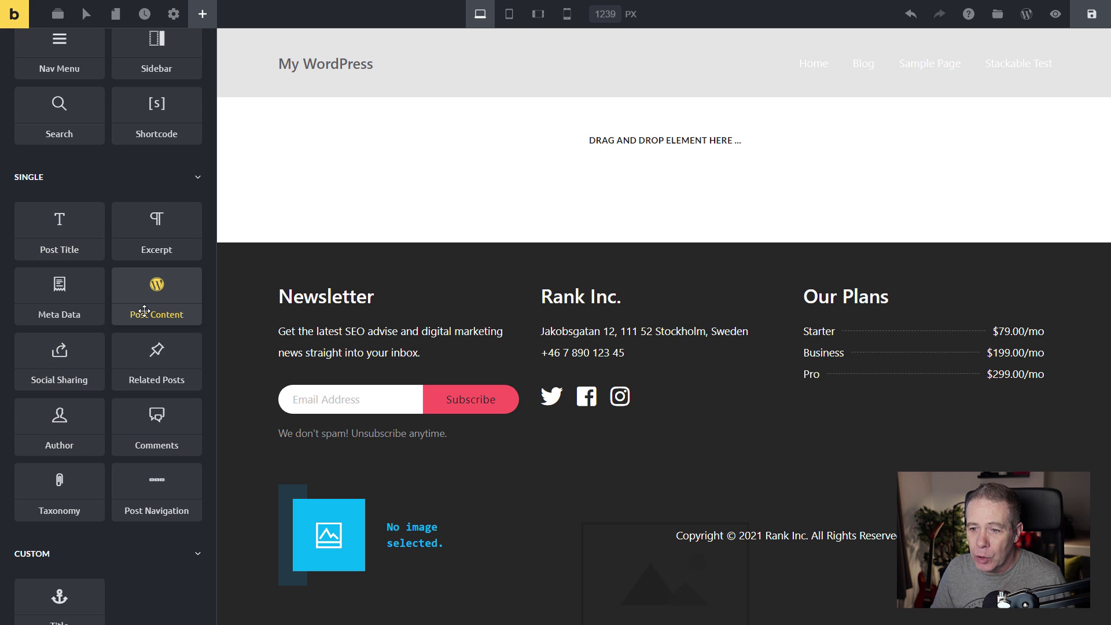
pyautogui.click(102, 212)
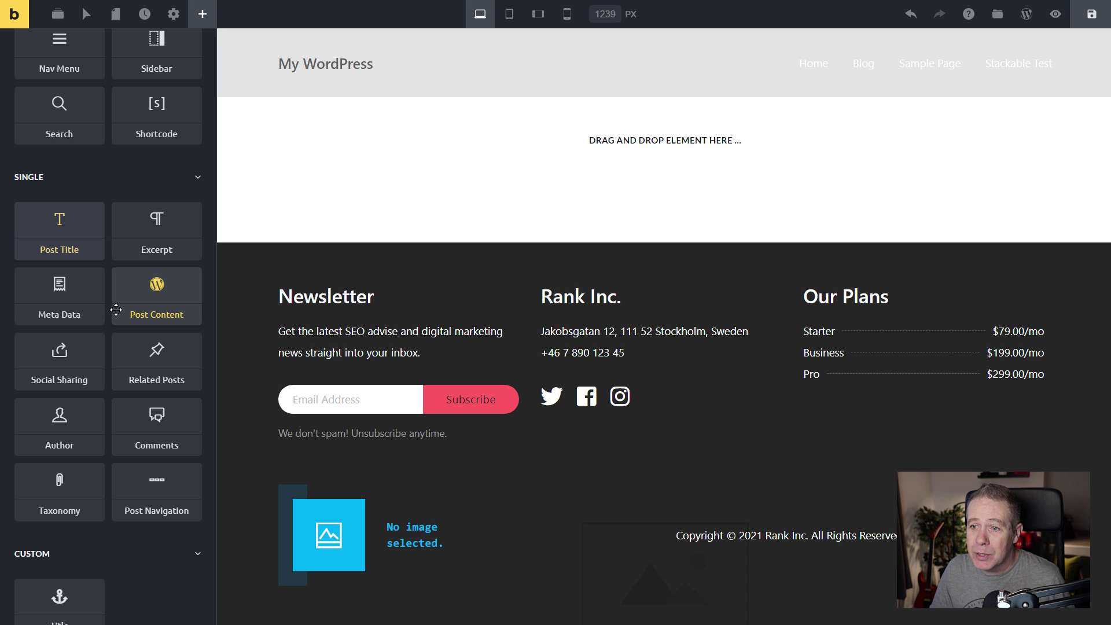
pyautogui.click(102, 204)
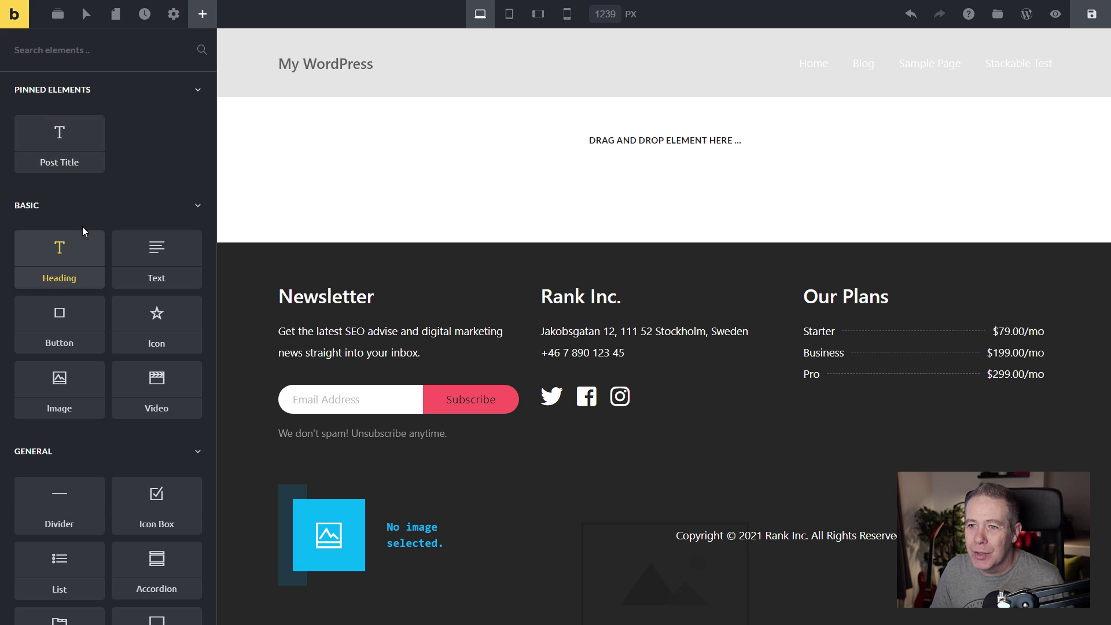
# Place a Post Title in the template, keeping H1 and setting its type to Hero.
pyautogui.moveTo(51, 133); pyautogui.dragTo(641, 148)
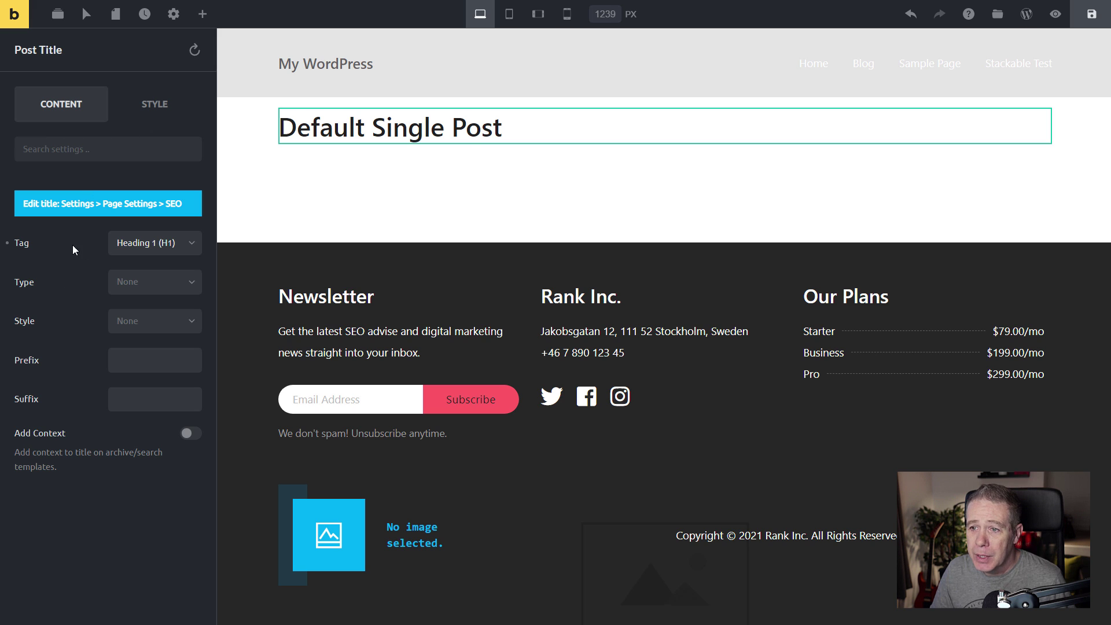
pyautogui.click(157, 249)
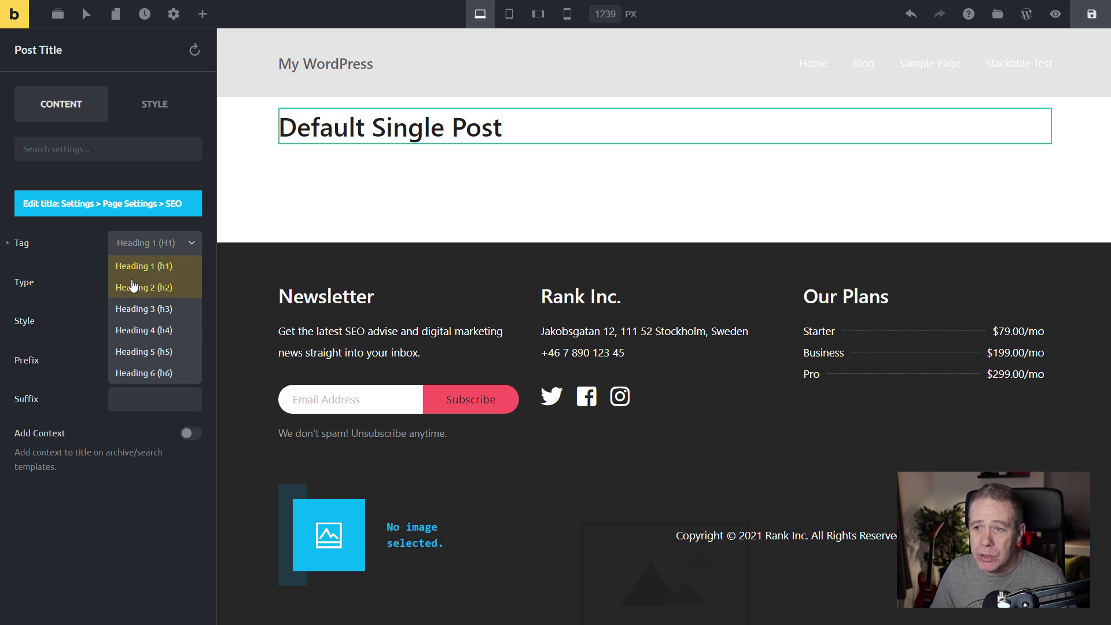
pyautogui.click(74, 246)
pyautogui.click(155, 243)
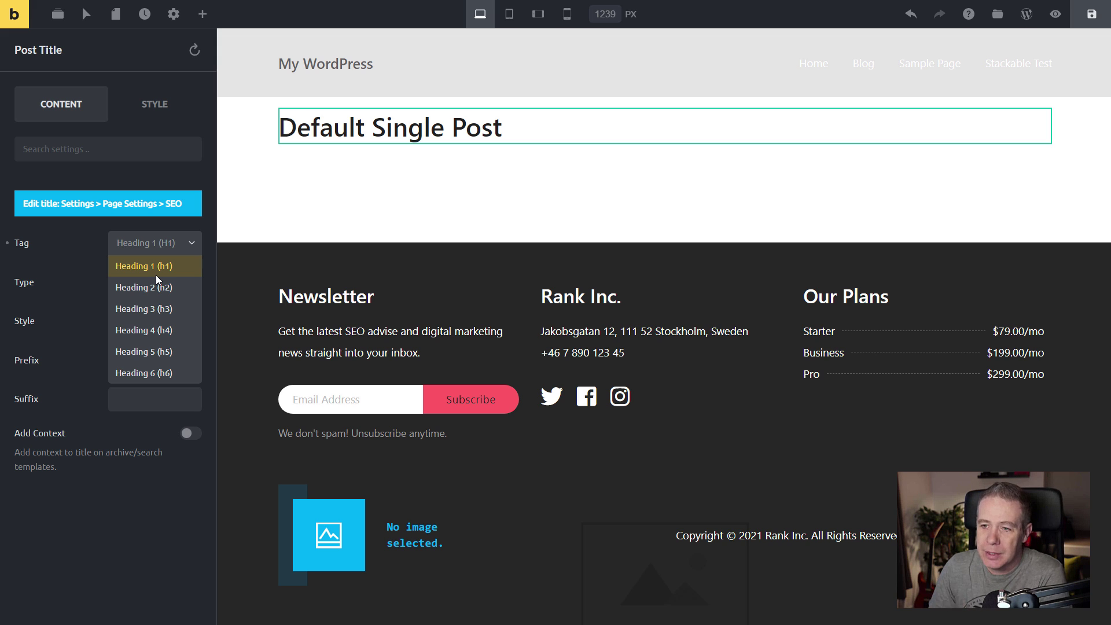
pyautogui.click(67, 263)
pyautogui.click(133, 290)
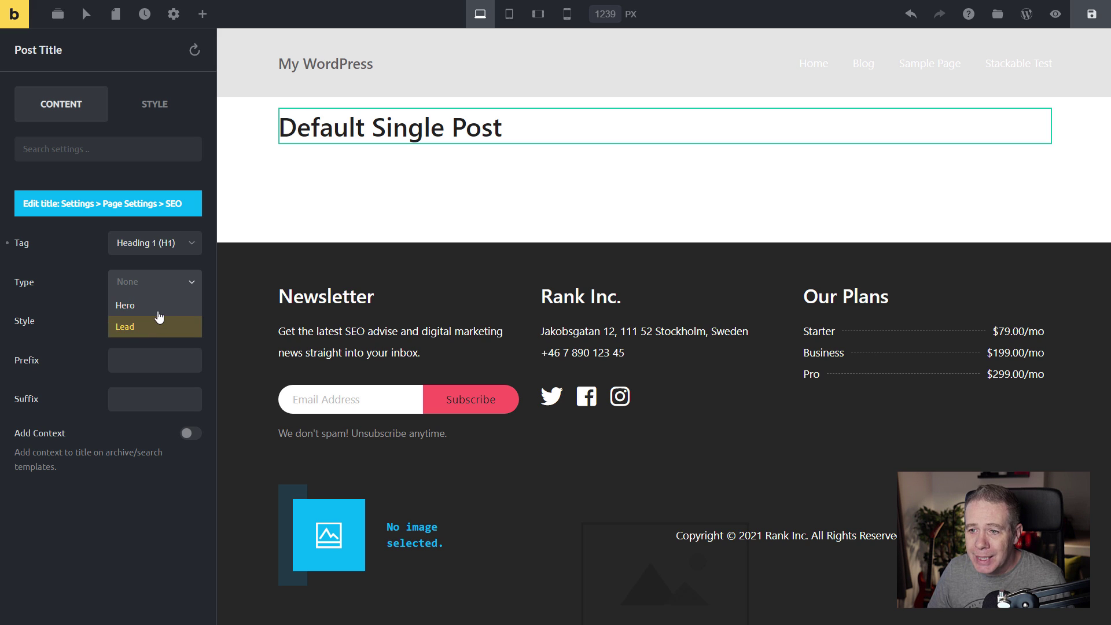
pyautogui.click(157, 313)
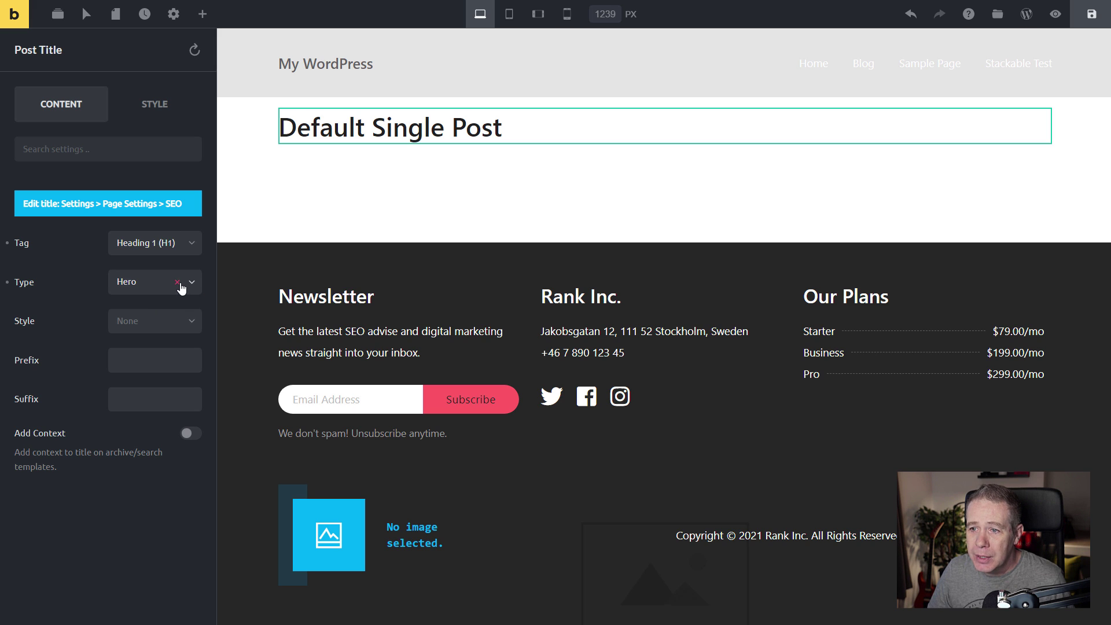
# Try the Secondary, Dark and Light title styles, then clear the style back to none.
pyautogui.click(143, 322)
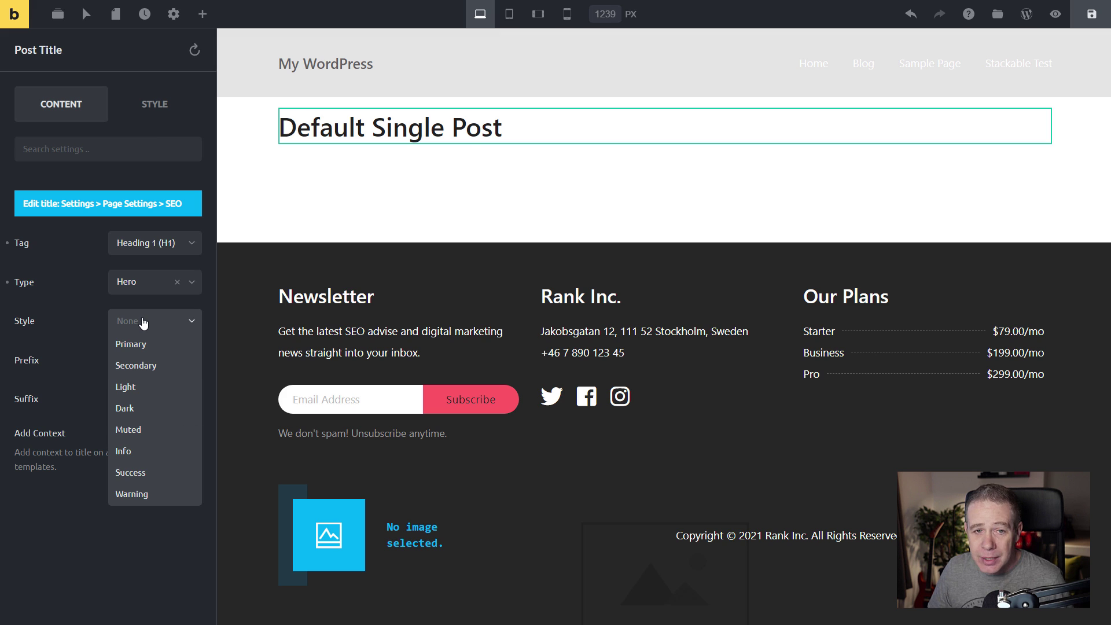
pyautogui.click(147, 371)
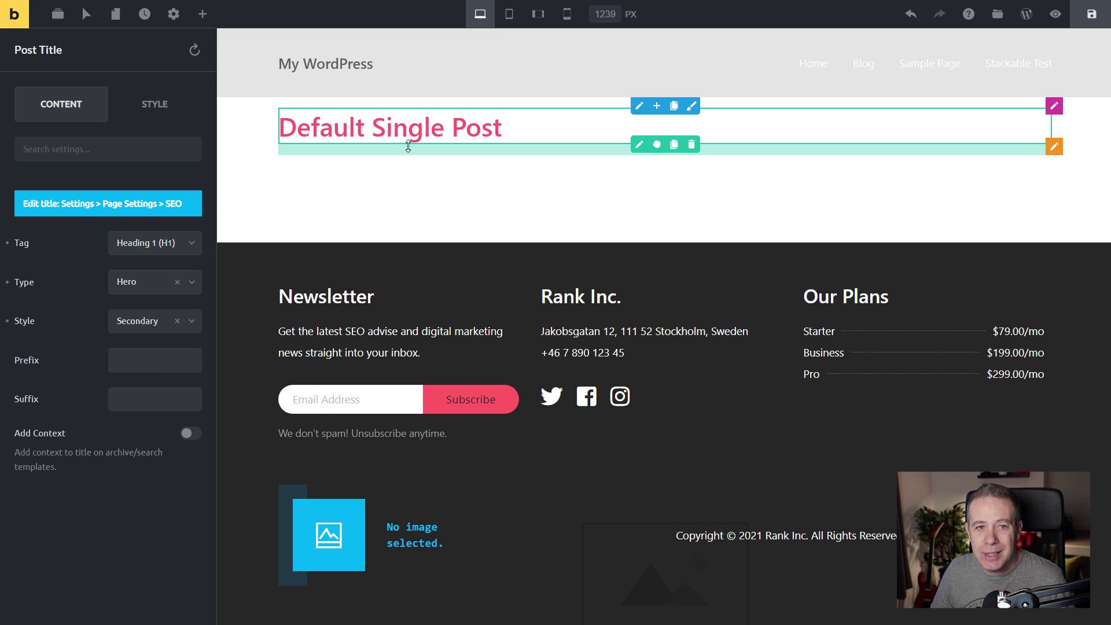
pyautogui.click(192, 324)
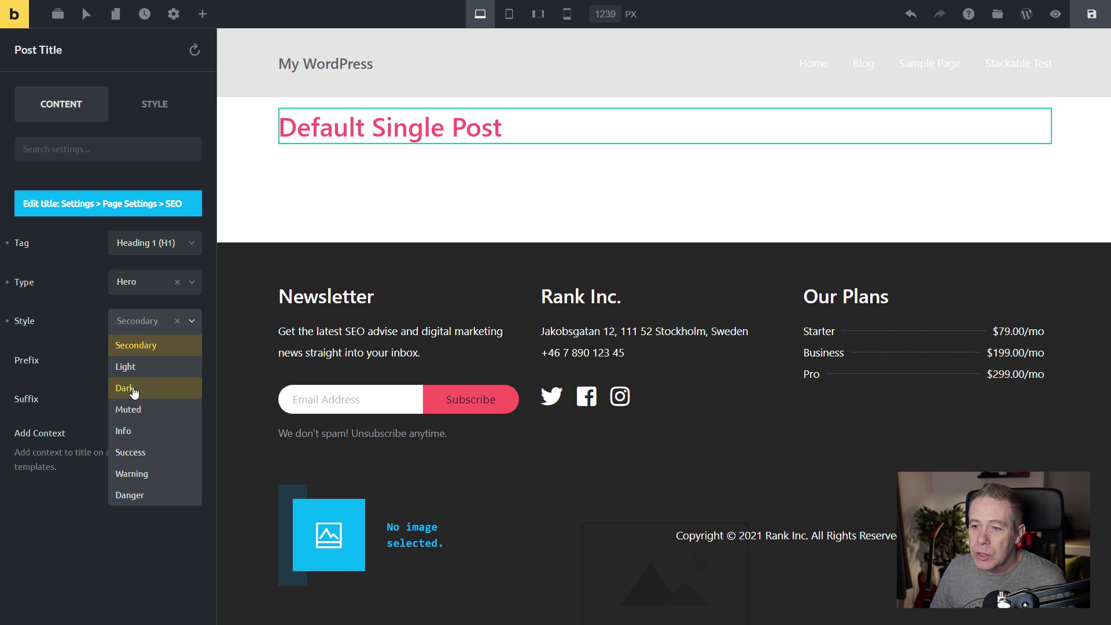
pyautogui.click(134, 391)
pyautogui.click(194, 322)
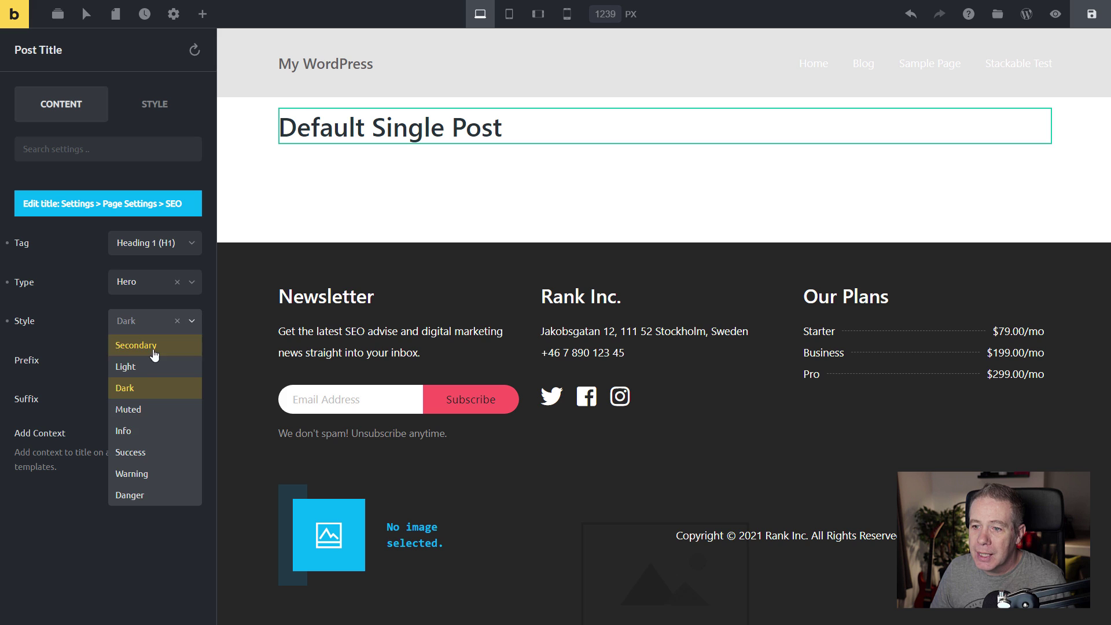
pyautogui.click(142, 366)
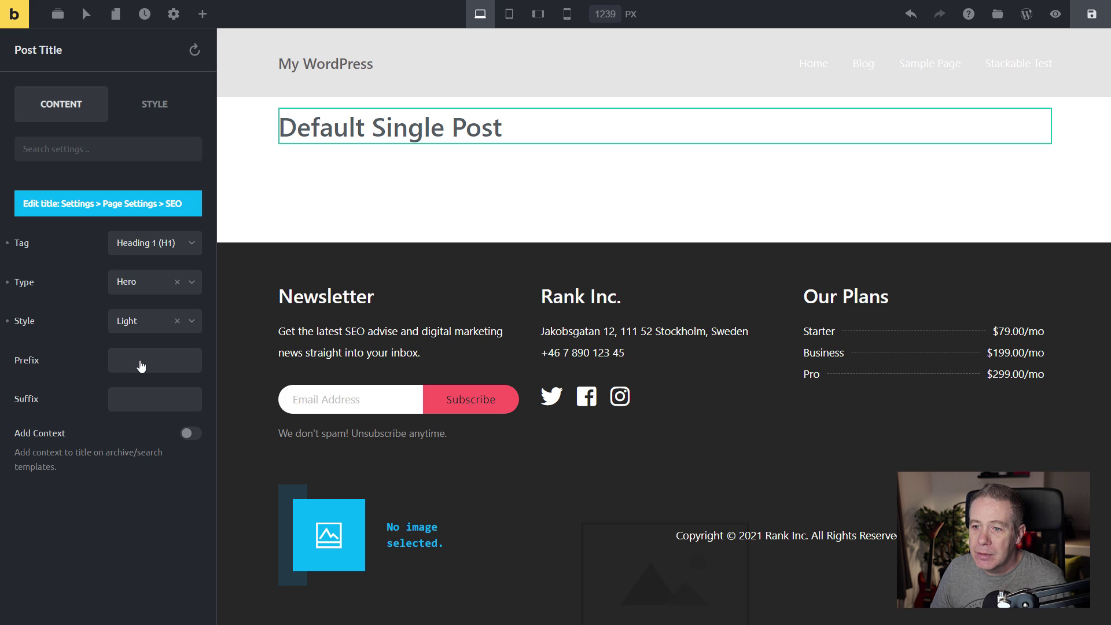
pyautogui.click(177, 321)
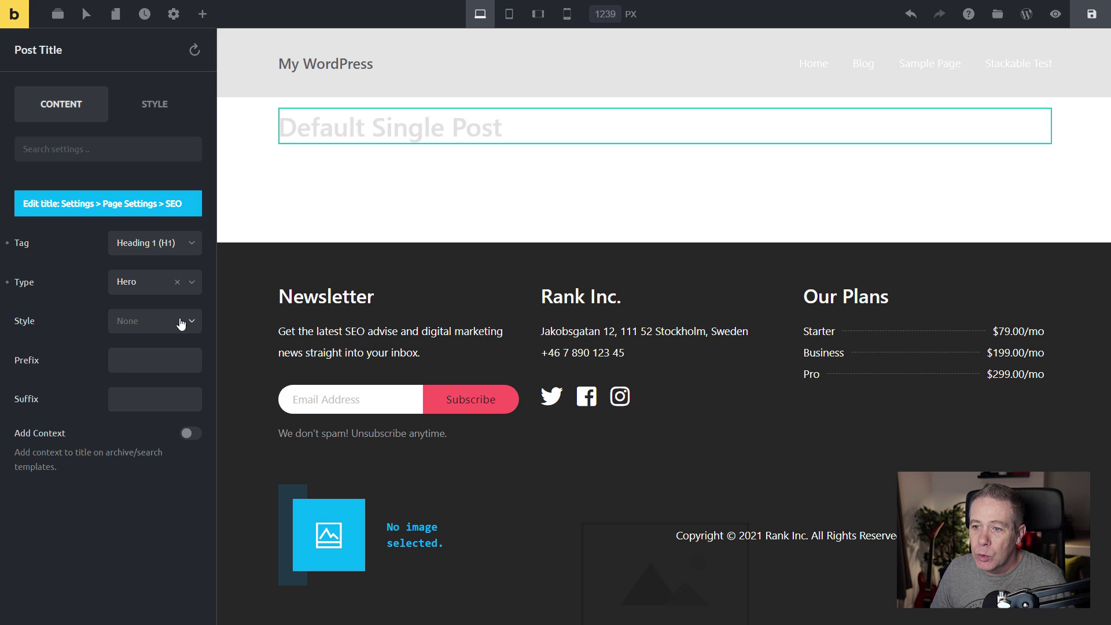
pyautogui.click(139, 355)
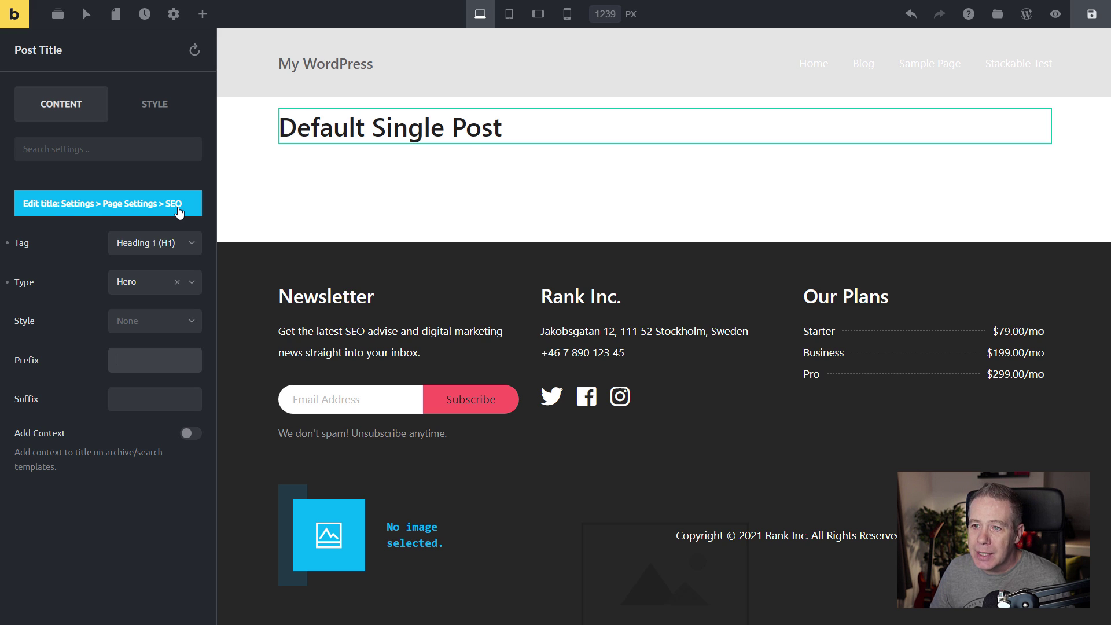
pyautogui.click(156, 104)
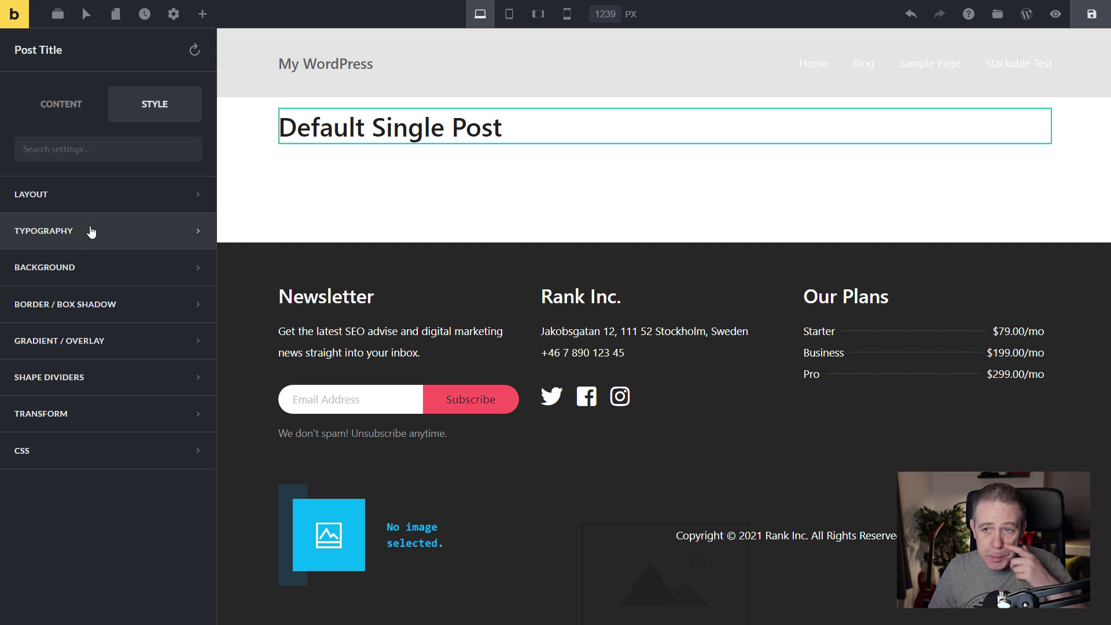
# Expand the Post Title's Layout section and browse its Display and Positioning options, keeping Display at Block.
pyautogui.click(114, 206)
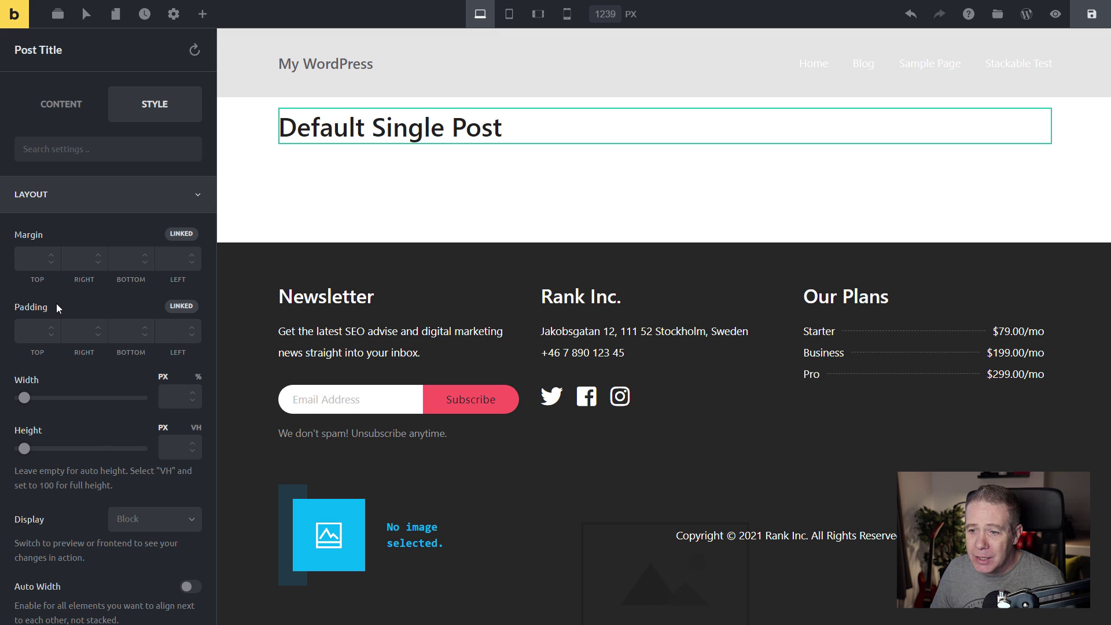
pyautogui.scroll(-3, 57, 303)
pyautogui.click(150, 346)
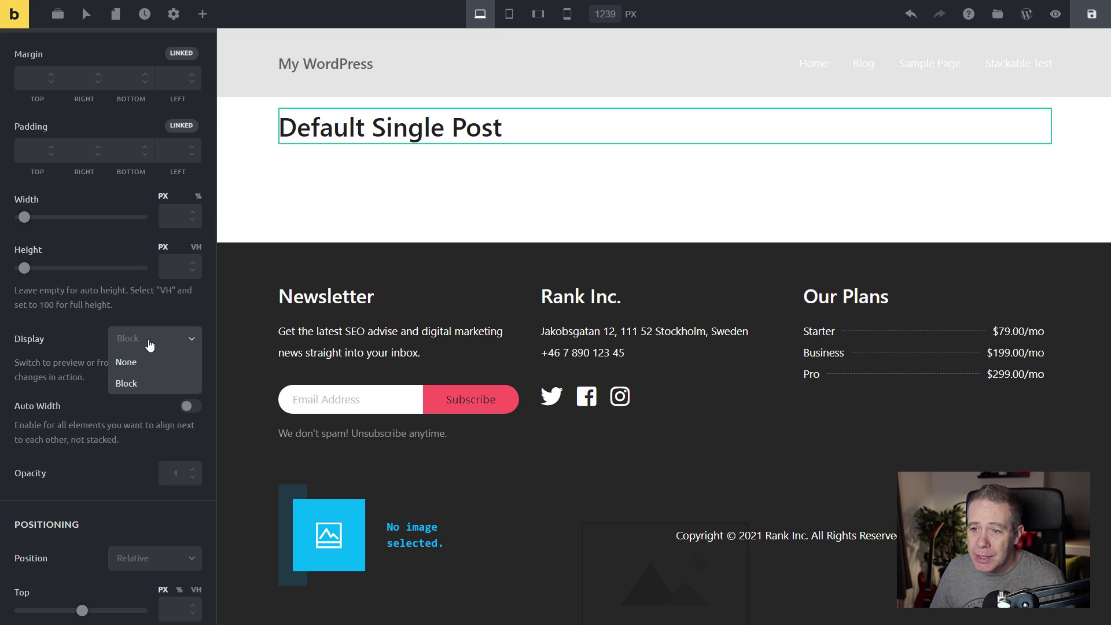
pyautogui.click(75, 337)
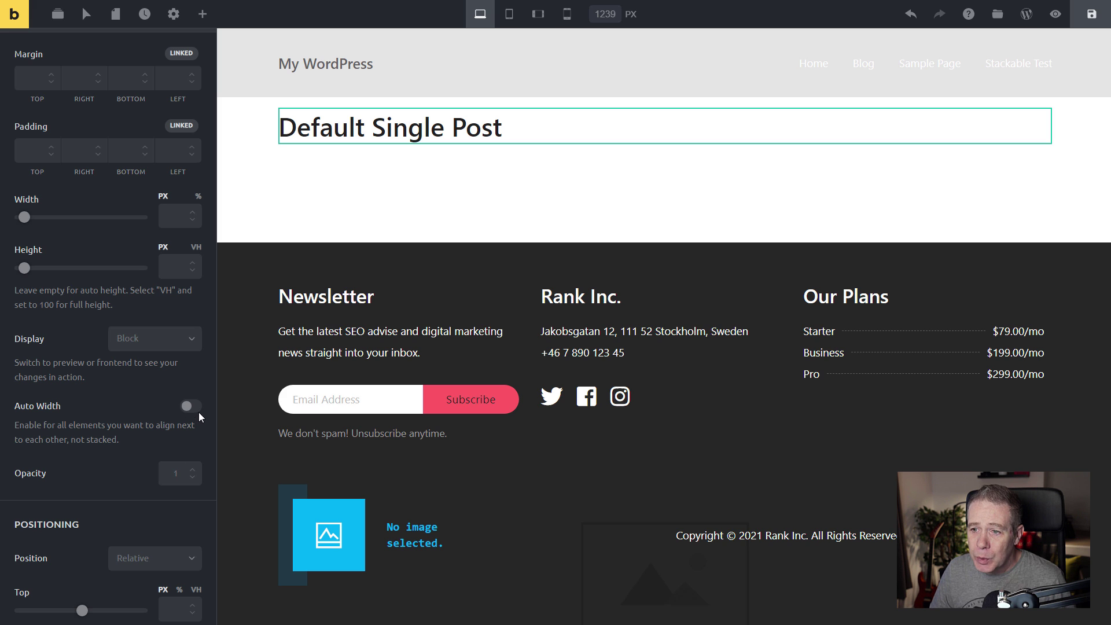
pyautogui.scroll(-6, 92, 461)
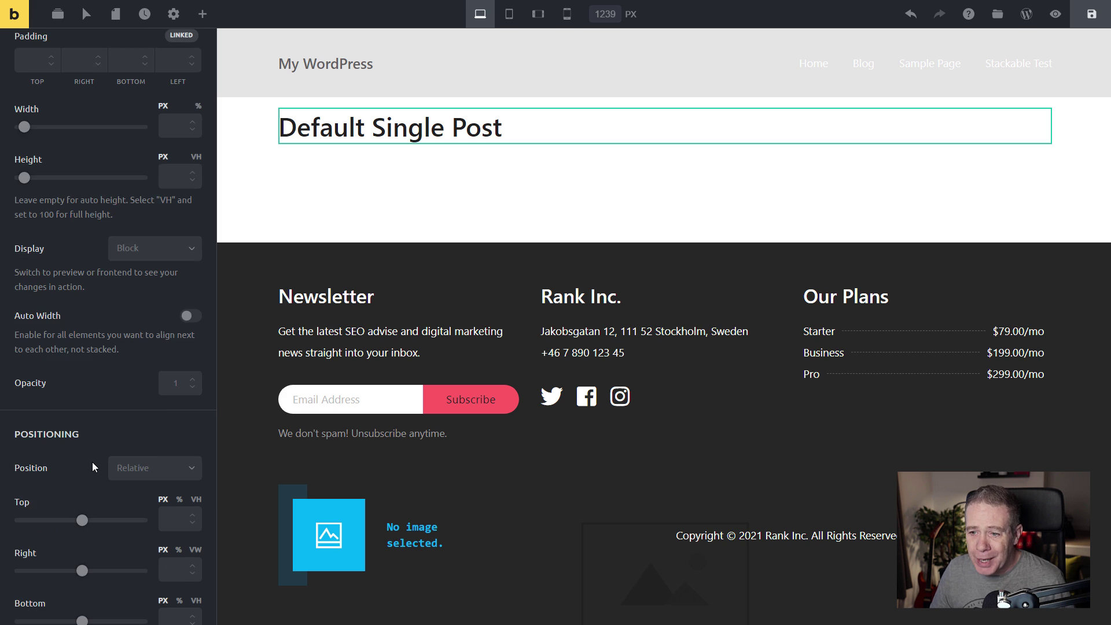
pyautogui.scroll(-3, 92, 462)
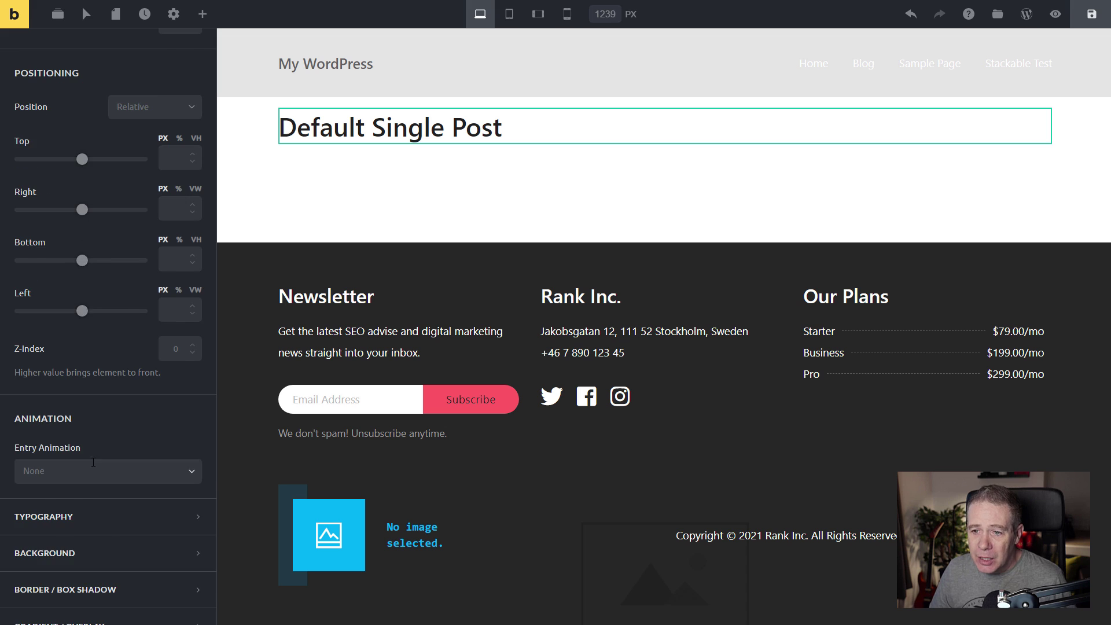
pyautogui.scroll(10, 80, 322)
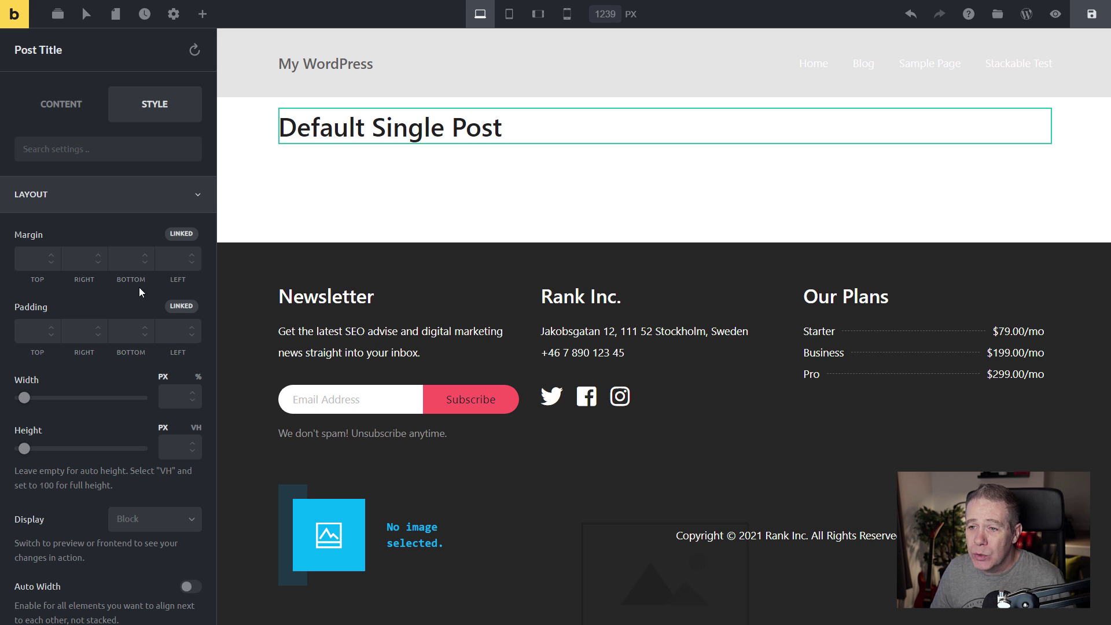
# Set the Post Title height to 60 VH, leaving Auto Width off so it spans full width.
pyautogui.click(180, 235)
pyautogui.click(179, 236)
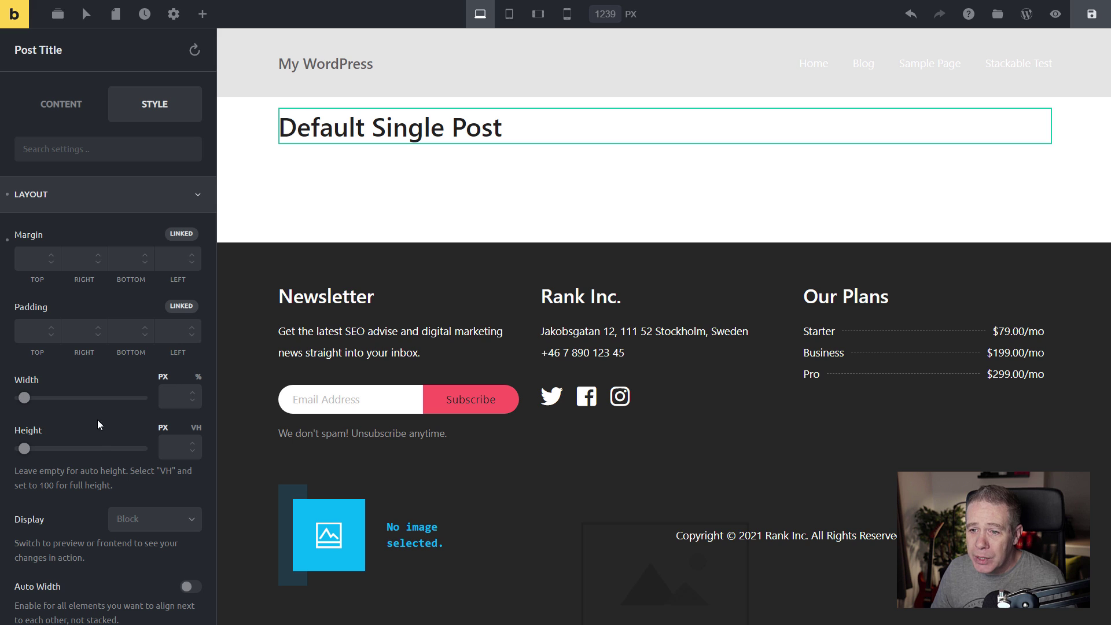
pyautogui.click(196, 427)
pyautogui.click(168, 450)
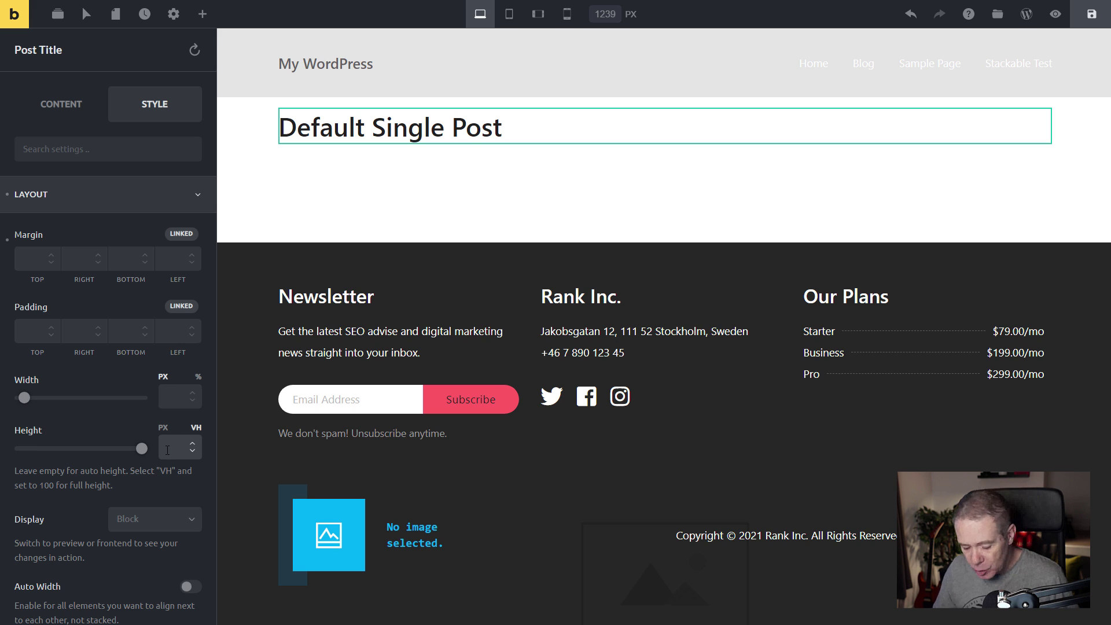
pyautogui.write('60')
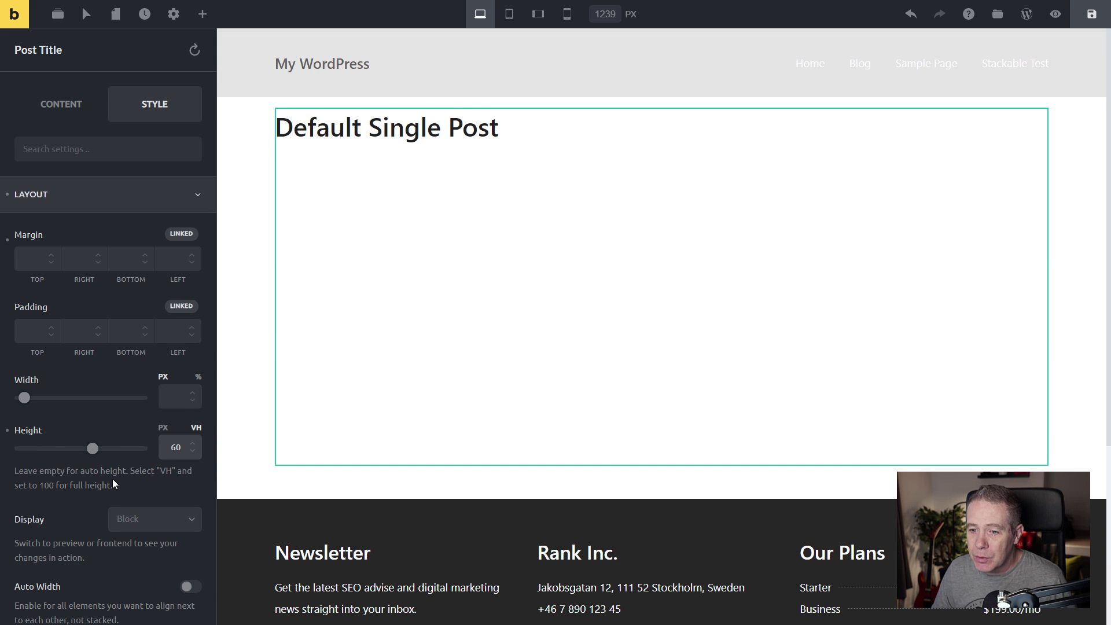
pyautogui.scroll(-2, 113, 478)
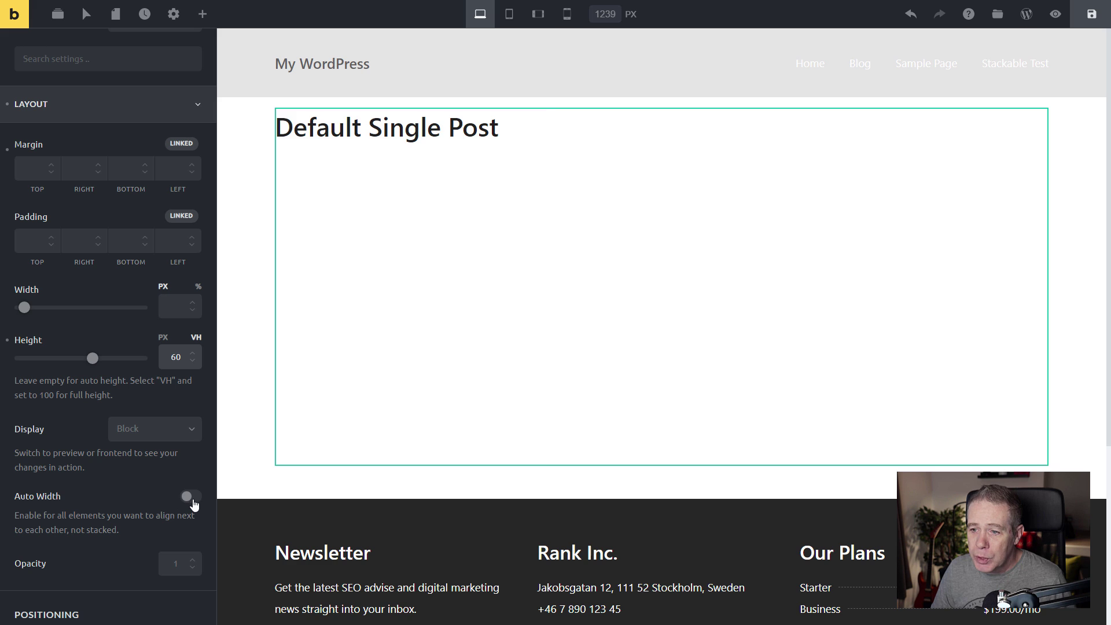
pyautogui.click(193, 499)
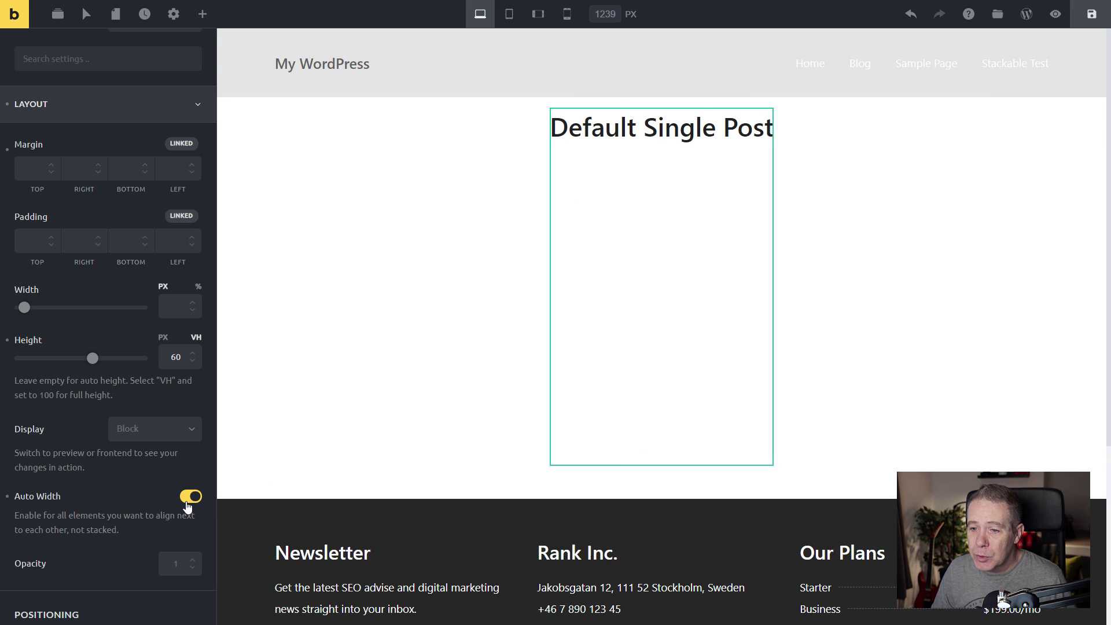
pyautogui.click(189, 500)
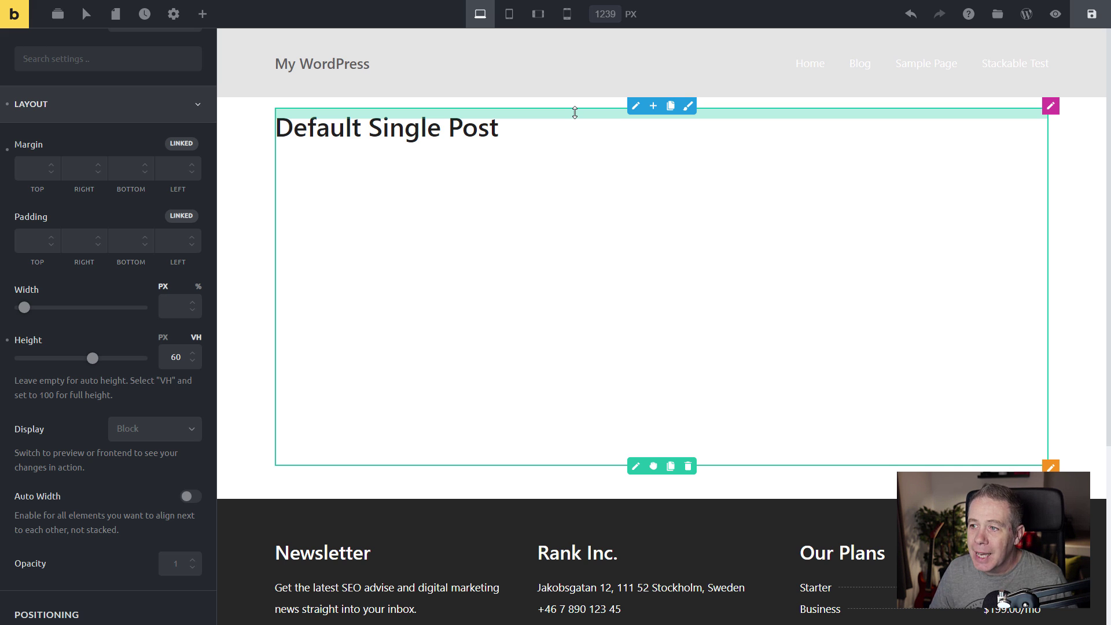
# Experiment with Post Title padding using the canvas handles, linking top/bottom, left/right, then all sides.
pyautogui.moveTo(575, 112); pyautogui.dragTo(577, 152)
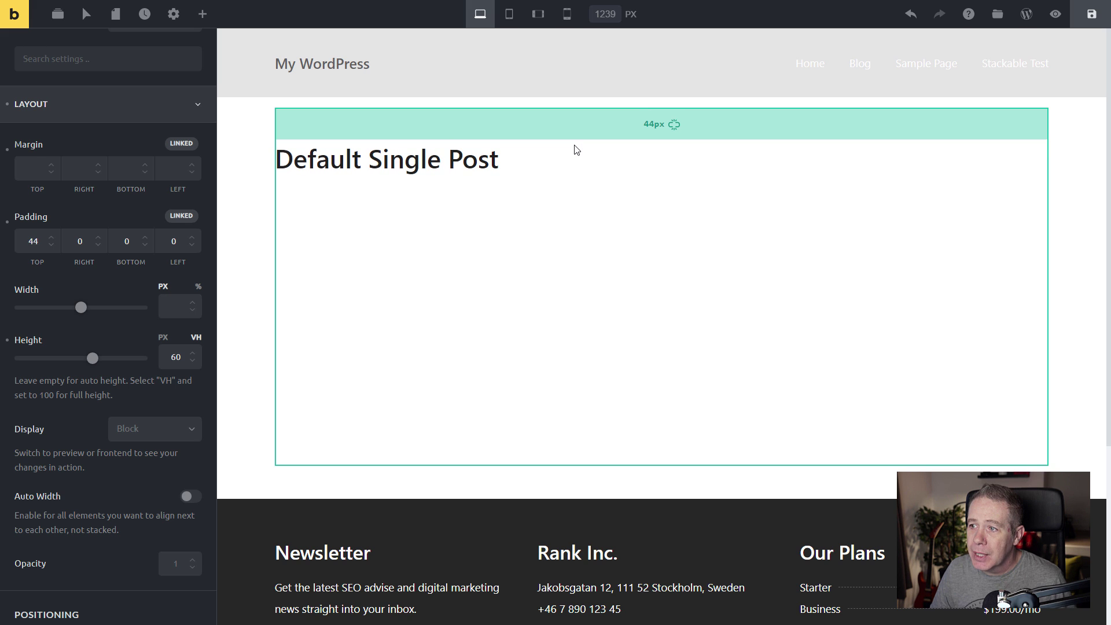
pyautogui.click(576, 149)
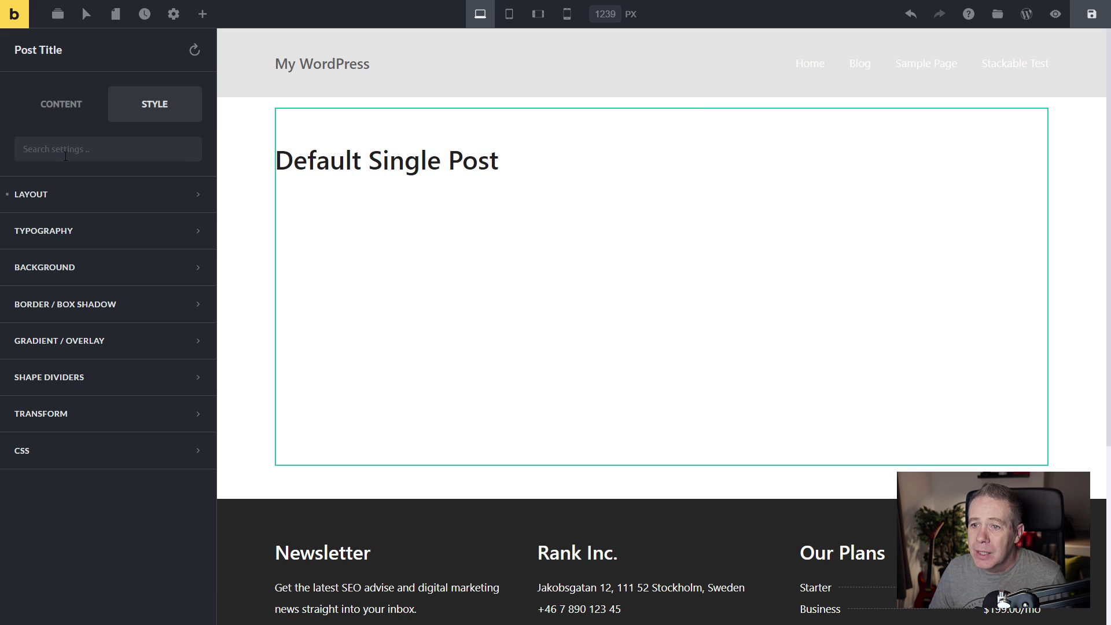
pyautogui.click(43, 195)
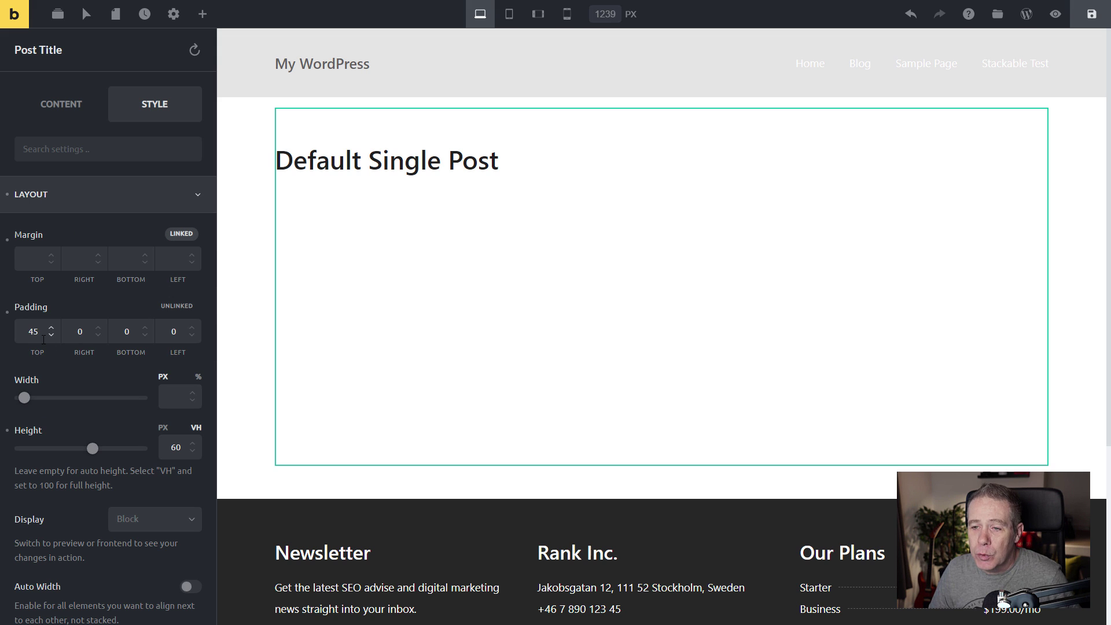
pyautogui.moveTo(680, 129)
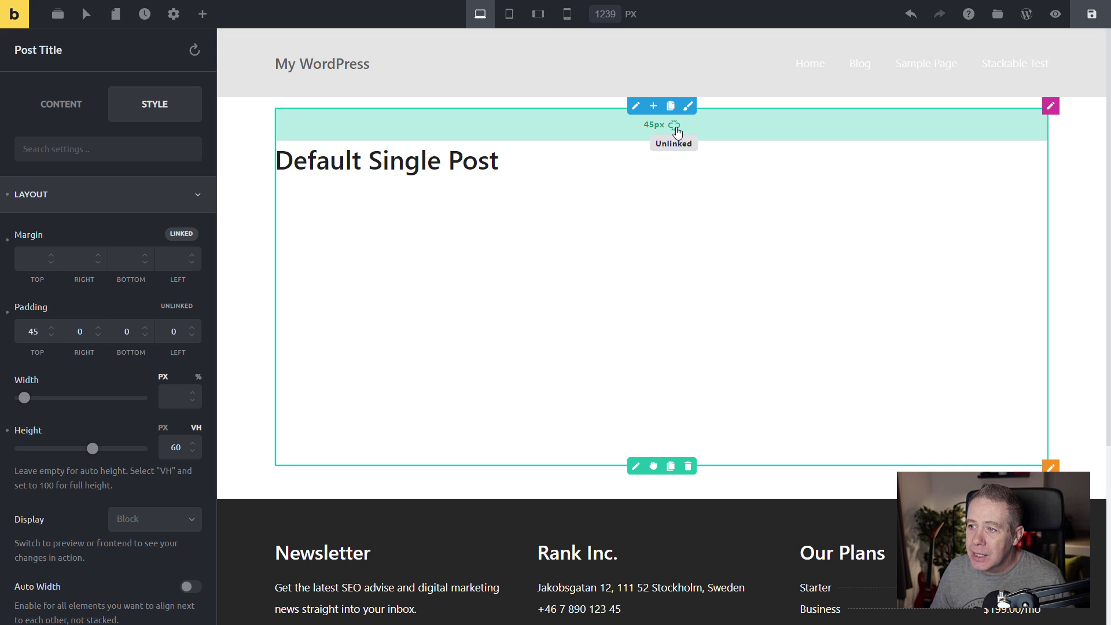
pyautogui.click(676, 126)
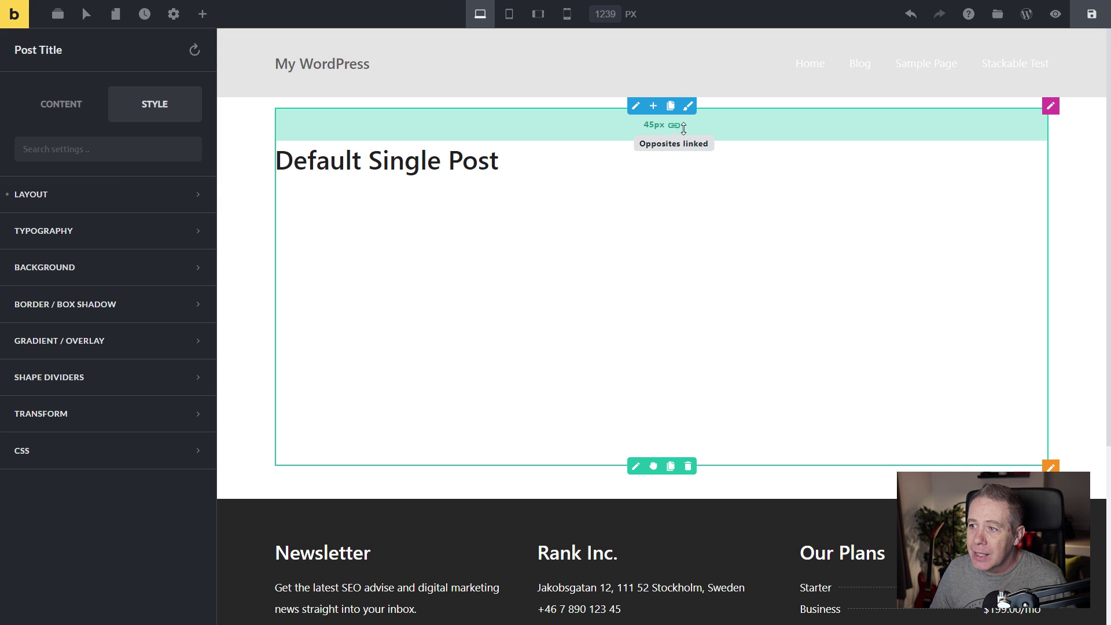
pyautogui.moveTo(645, 134)
pyautogui.mouseDown()
pyautogui.moveTo(647, 154)
pyautogui.moveTo(653, 123)
pyautogui.mouseUp()
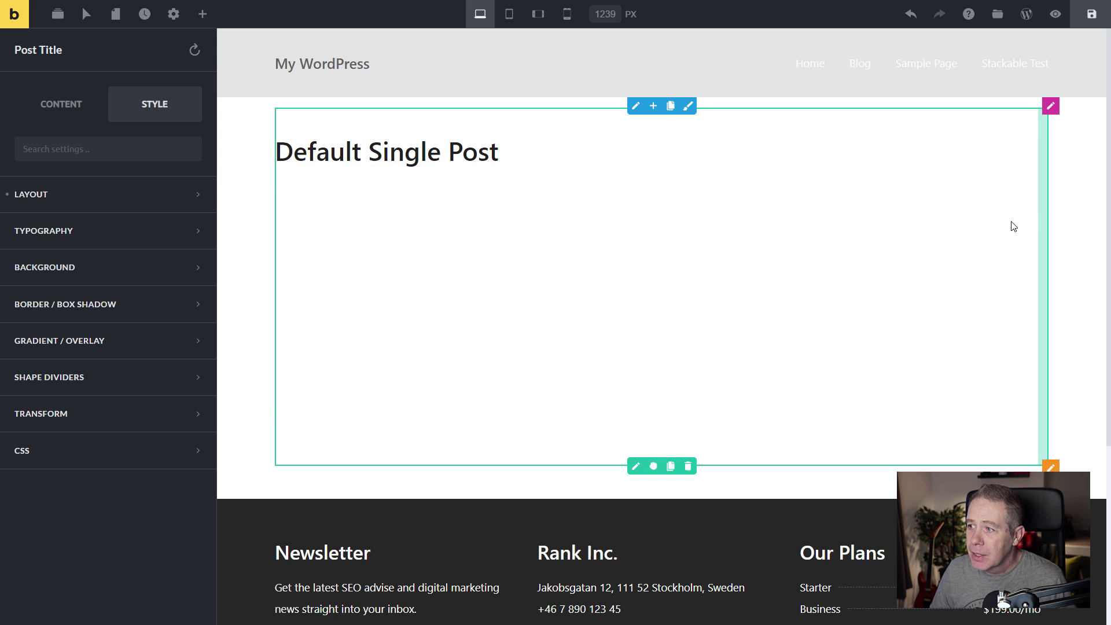
pyautogui.moveTo(1043, 220)
pyautogui.mouseDown()
pyautogui.moveTo(1005, 224)
pyautogui.moveTo(1037, 223)
pyautogui.mouseUp()
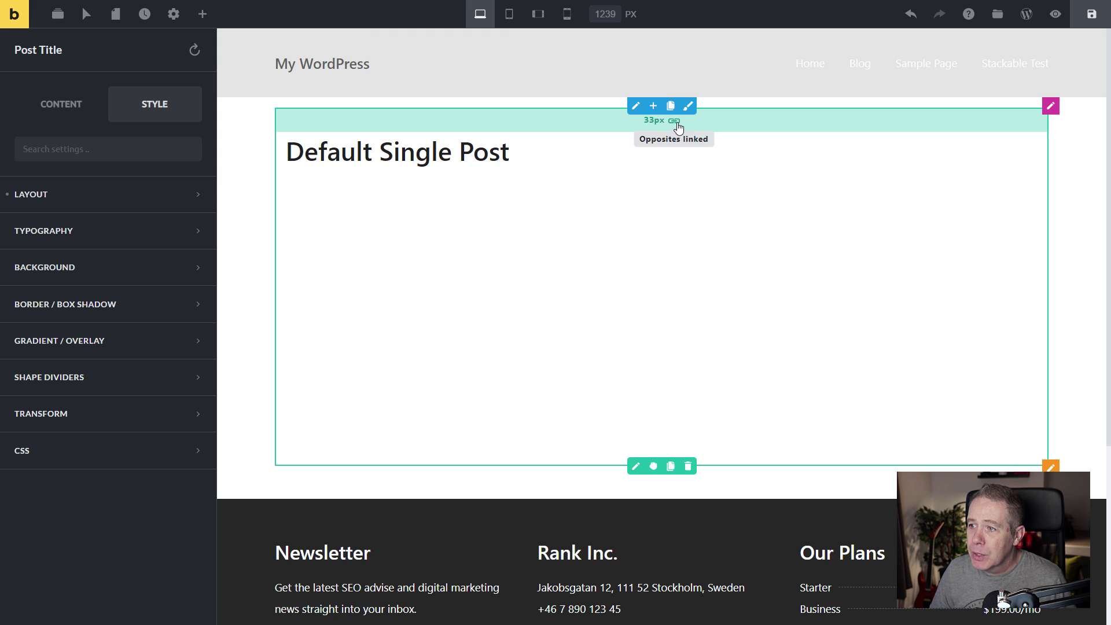
pyautogui.click(675, 121)
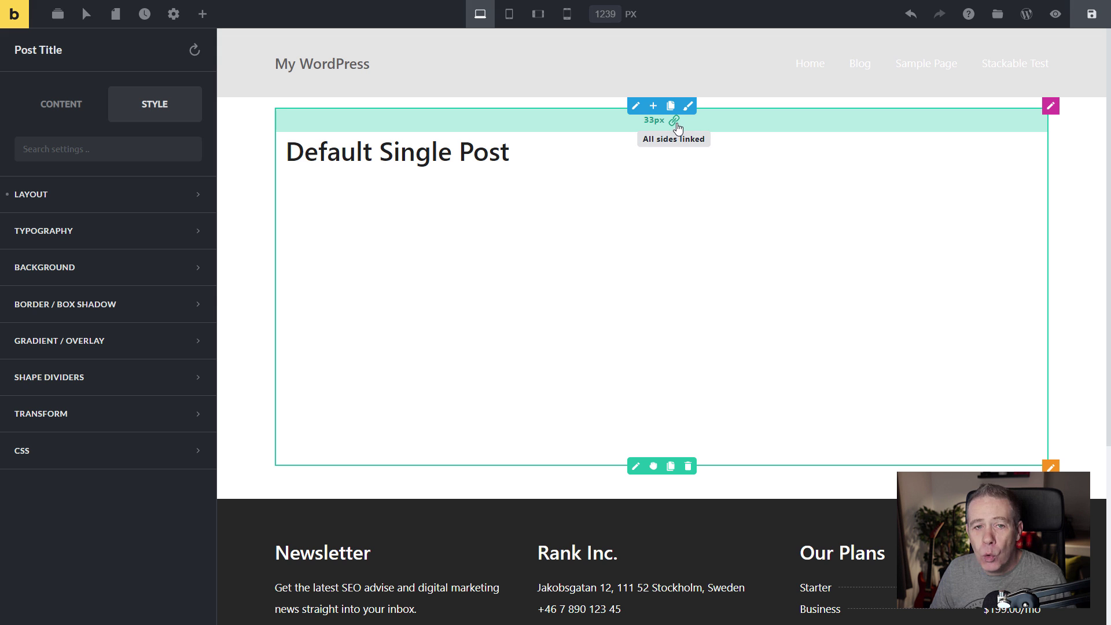
pyautogui.moveTo(712, 131)
pyautogui.mouseDown()
pyautogui.moveTo(712, 164)
pyautogui.moveTo(714, 127)
pyautogui.mouseUp()
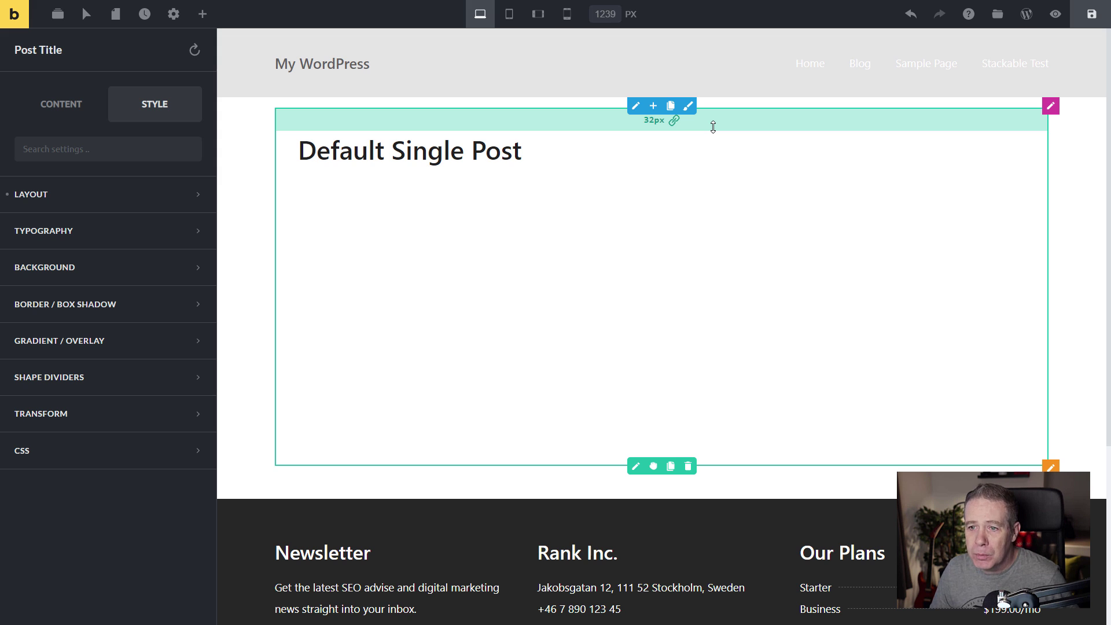
pyautogui.click(675, 121)
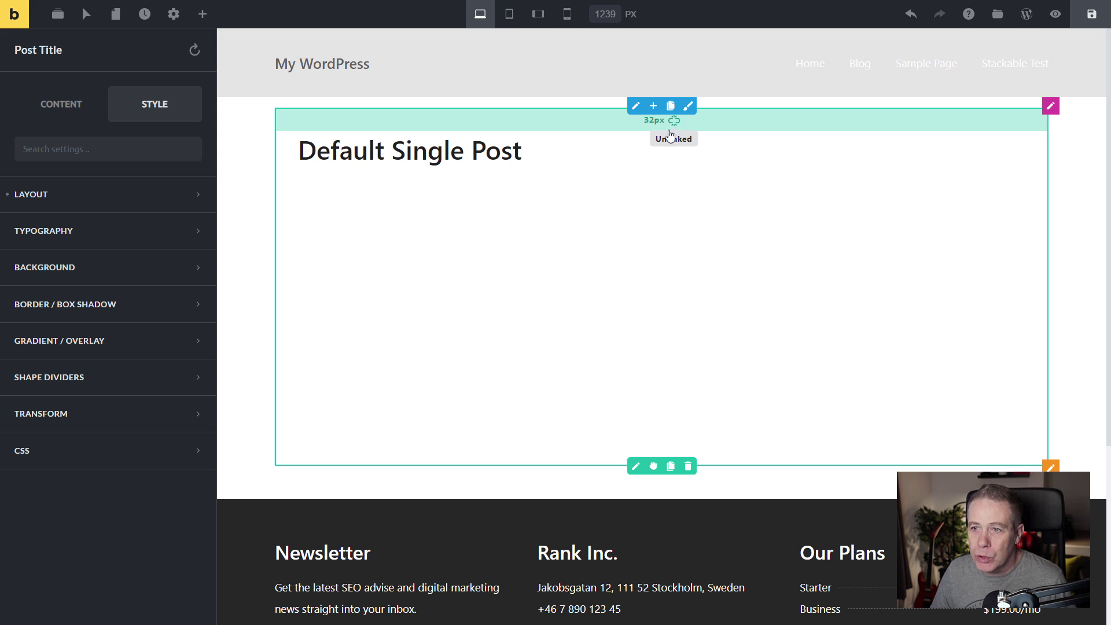
# Clear all four Padding values in the Post Title's Layout settings.
pyautogui.click(88, 209)
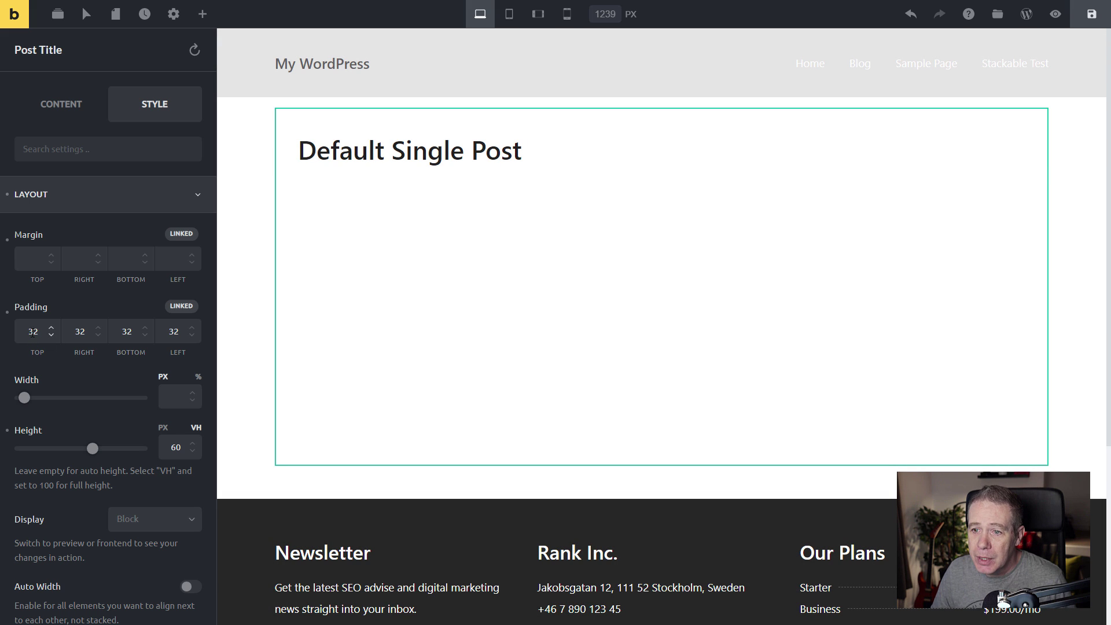
pyautogui.doubleClick(41, 332)
pyautogui.press('BackSpace')
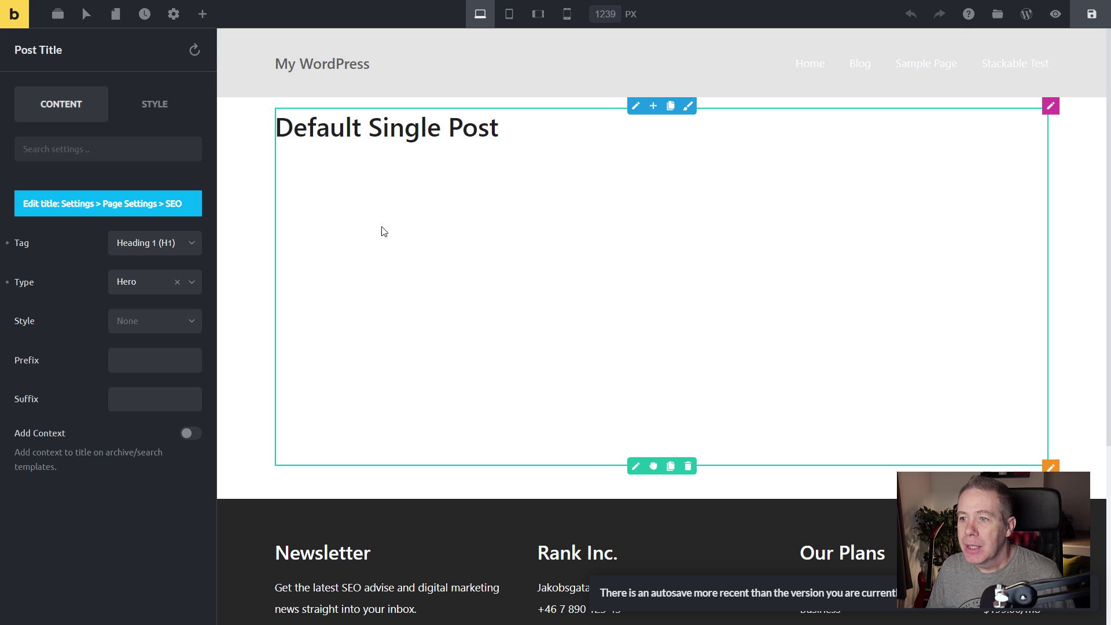
# Populate the template preview with Single Post/Page content using the 'Hello world!' post.
pyautogui.click(174, 12)
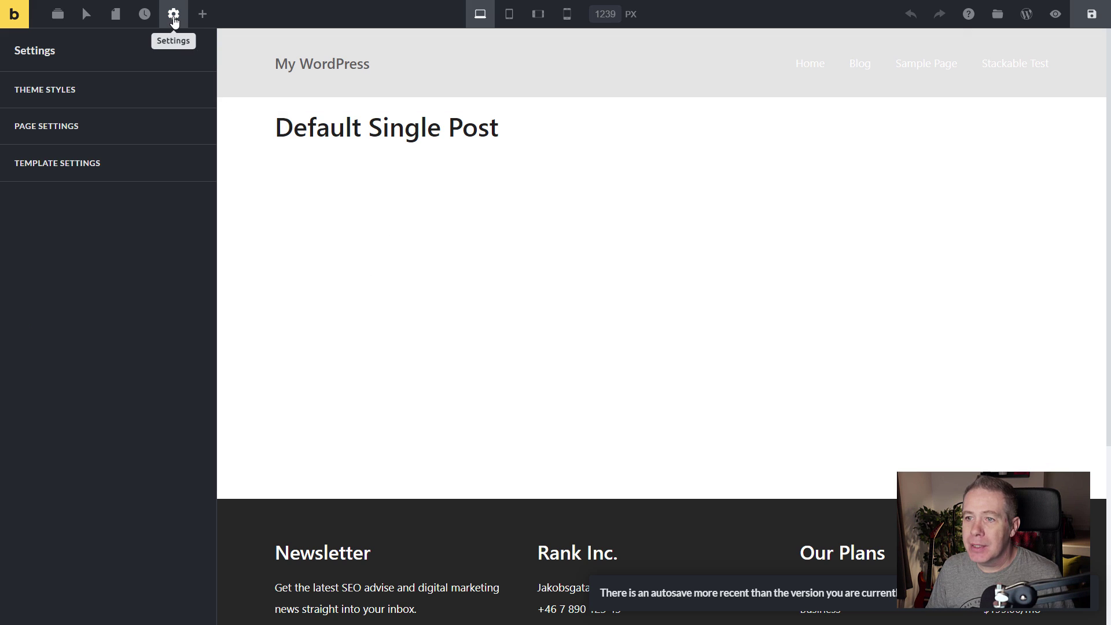
pyautogui.click(48, 168)
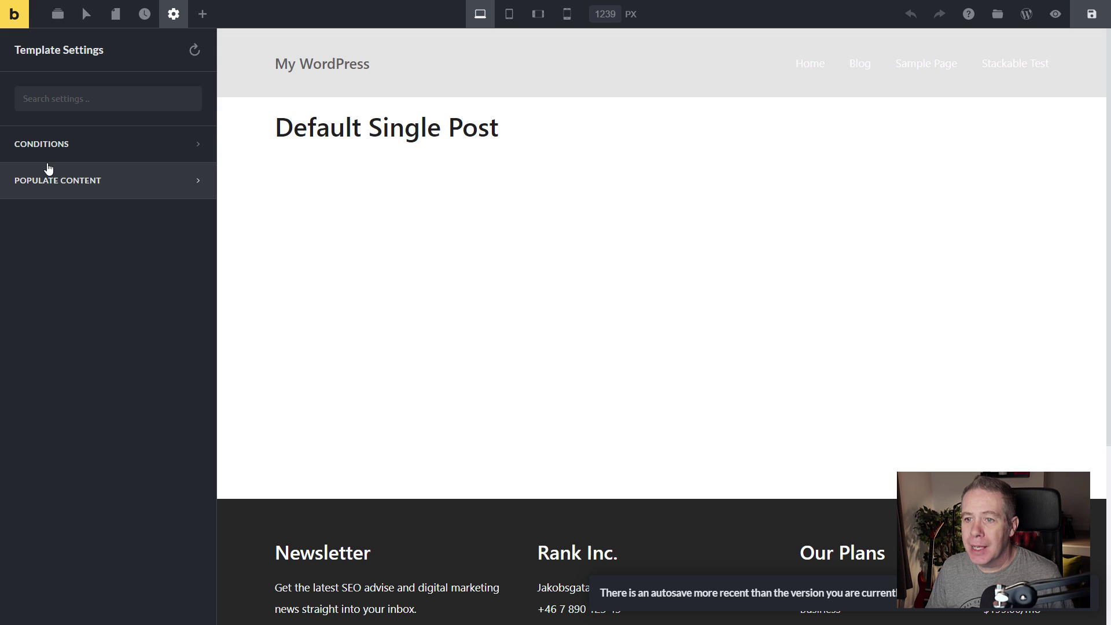
pyautogui.click(109, 191)
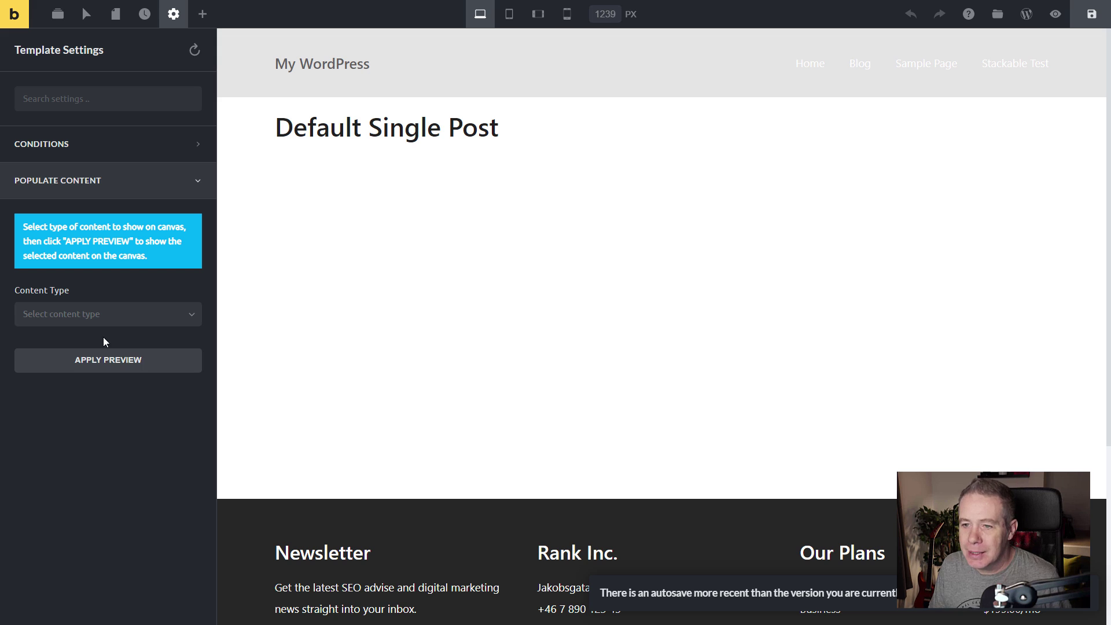
pyautogui.click(101, 322)
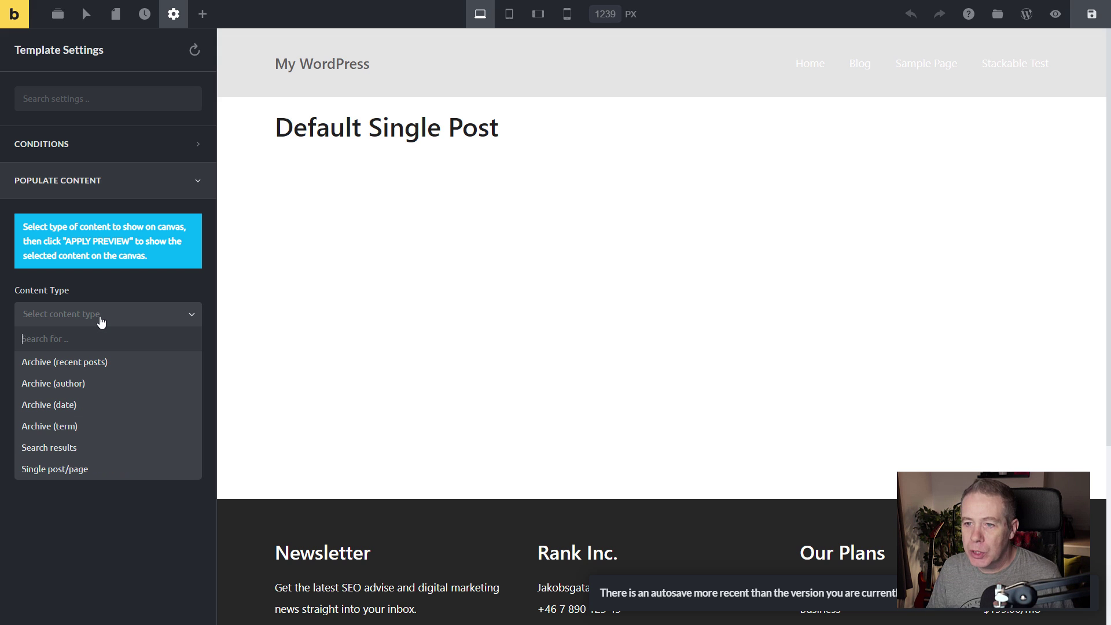
pyautogui.click(79, 469)
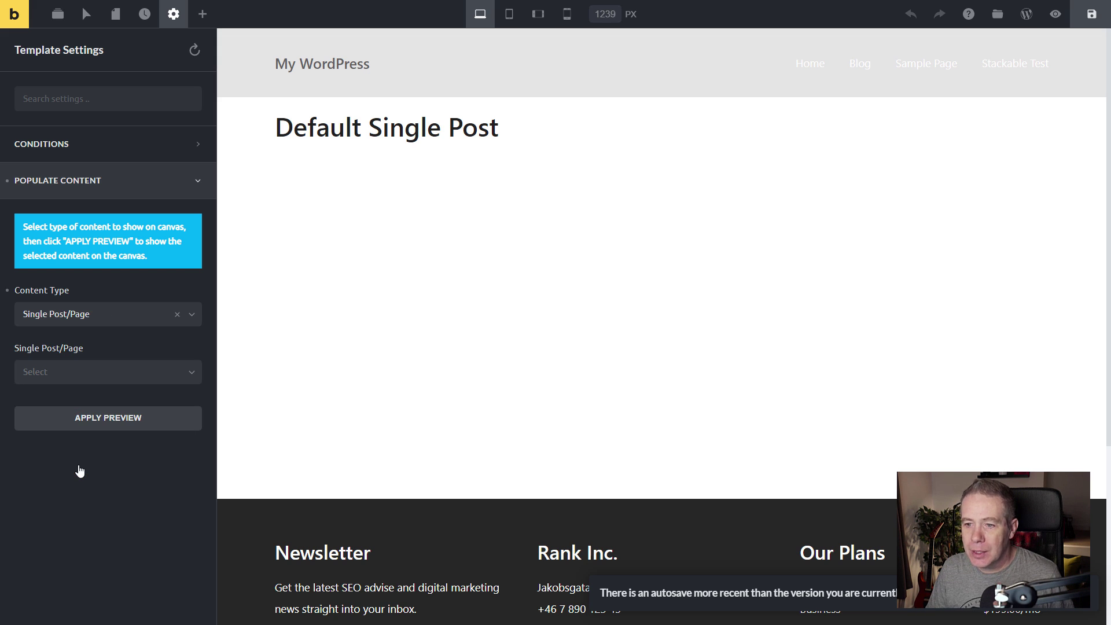
pyautogui.click(150, 377)
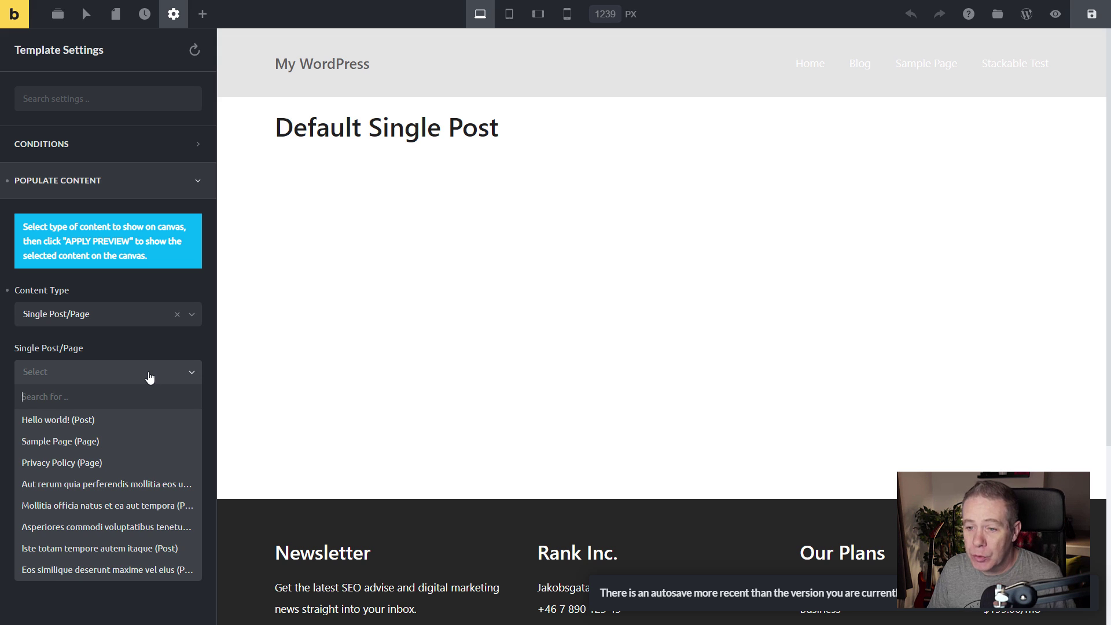
pyautogui.click(76, 421)
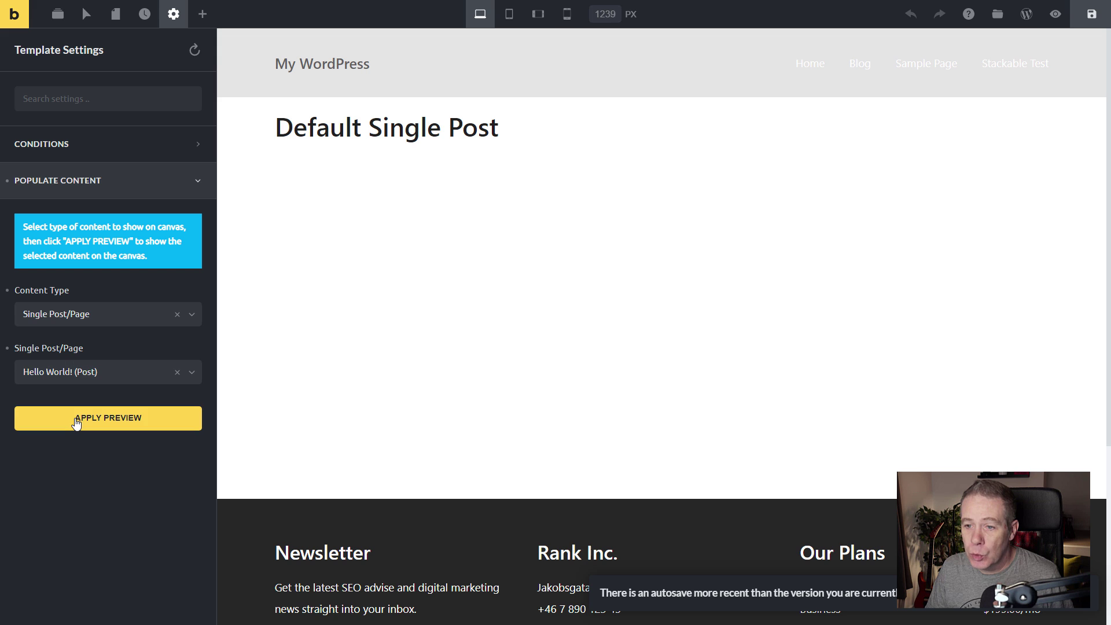
pyautogui.click(124, 426)
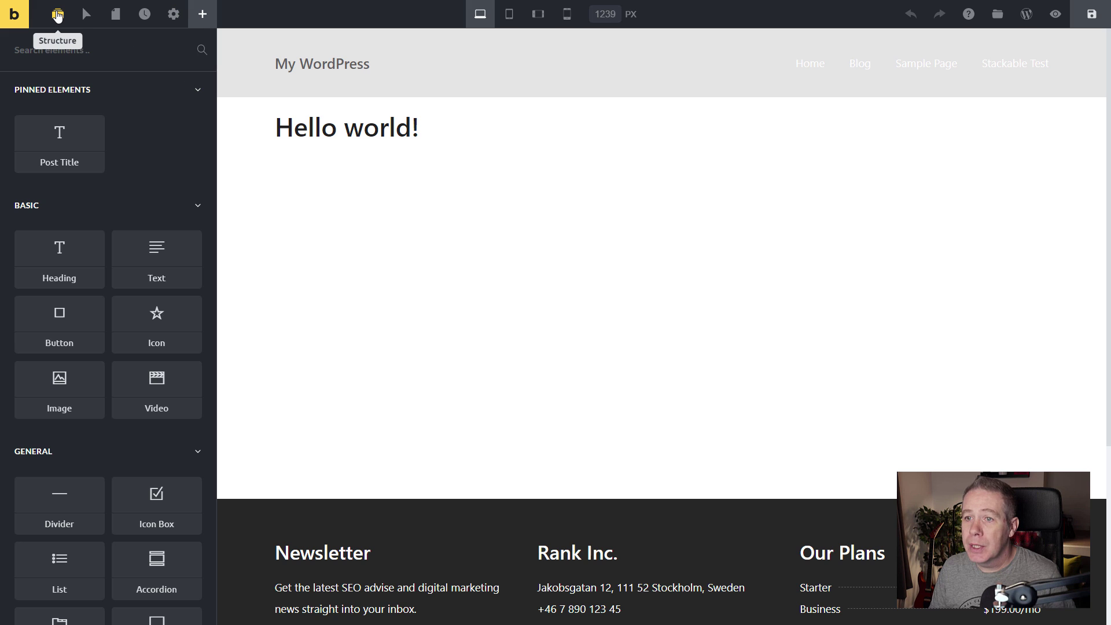
# Open the Section's settings from the Structure panel.
pyautogui.click(58, 14)
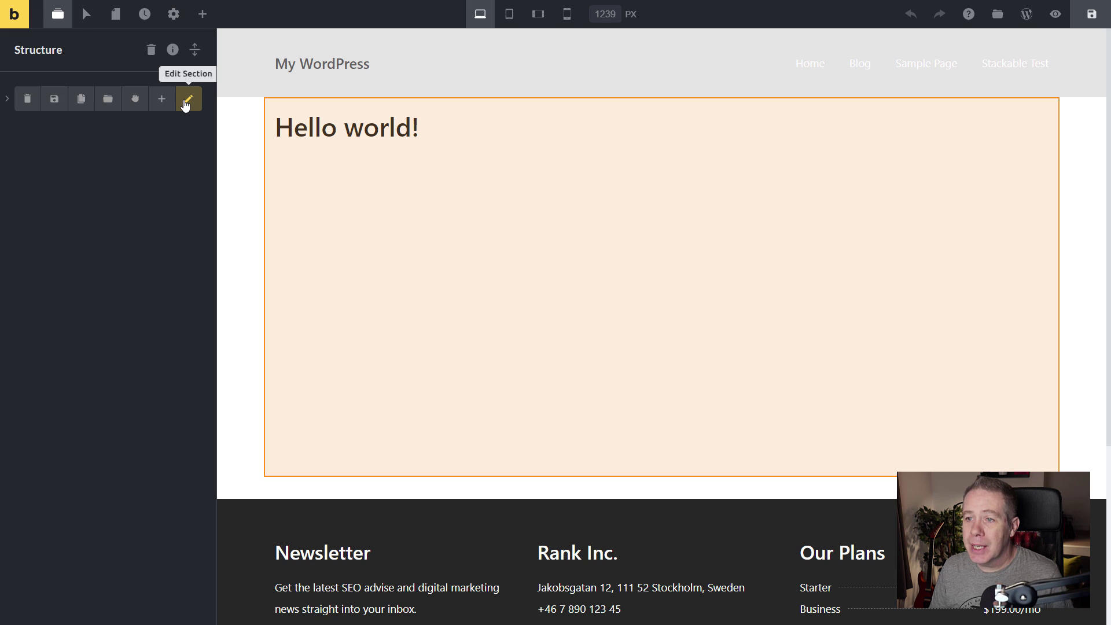
pyautogui.click(185, 99)
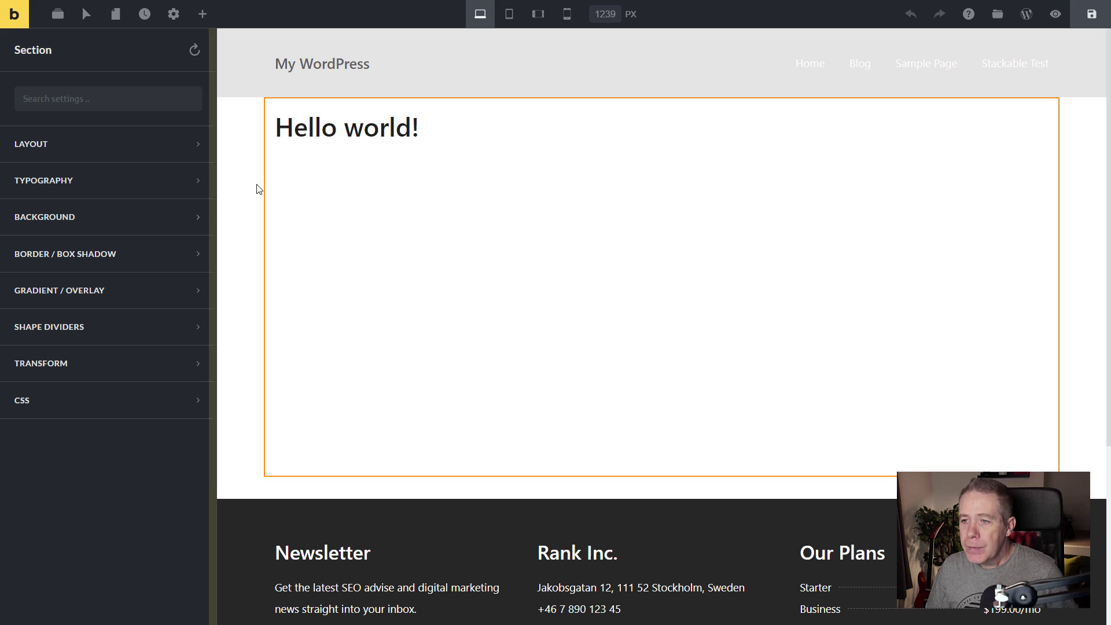
# Set the section background to the dynamic Featured Image at 2048x2048 size.
pyautogui.click(93, 217)
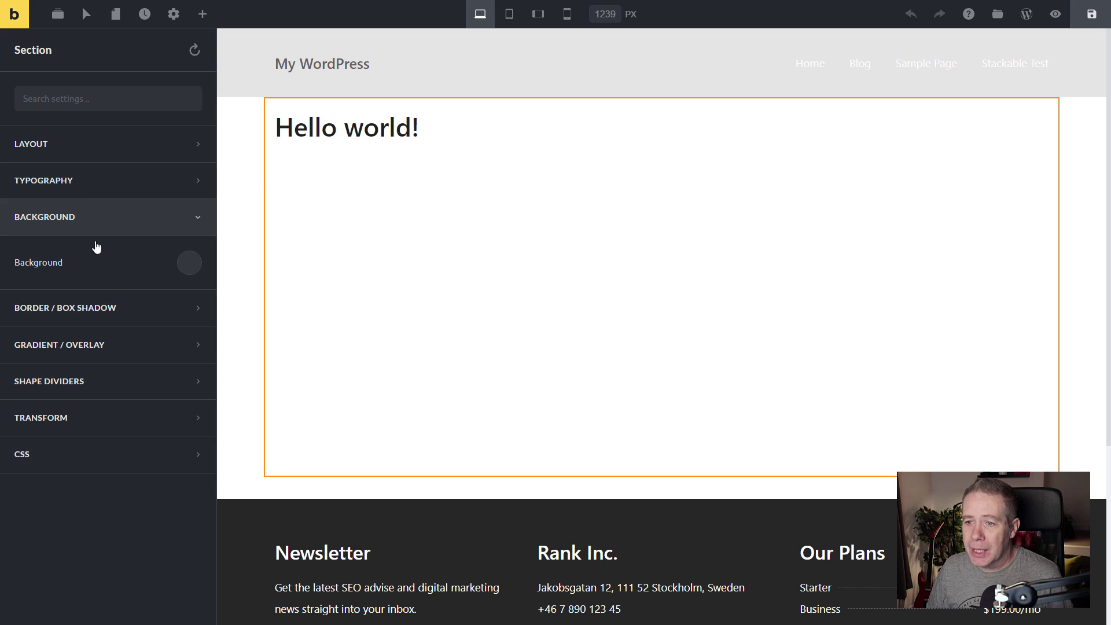
pyautogui.click(189, 264)
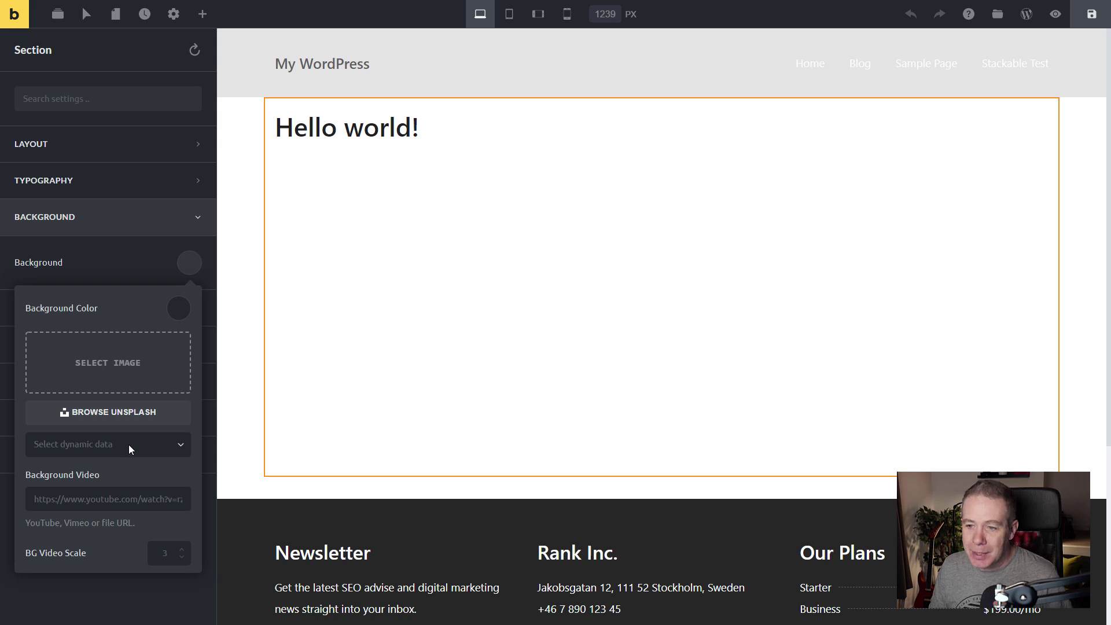
pyautogui.click(182, 443)
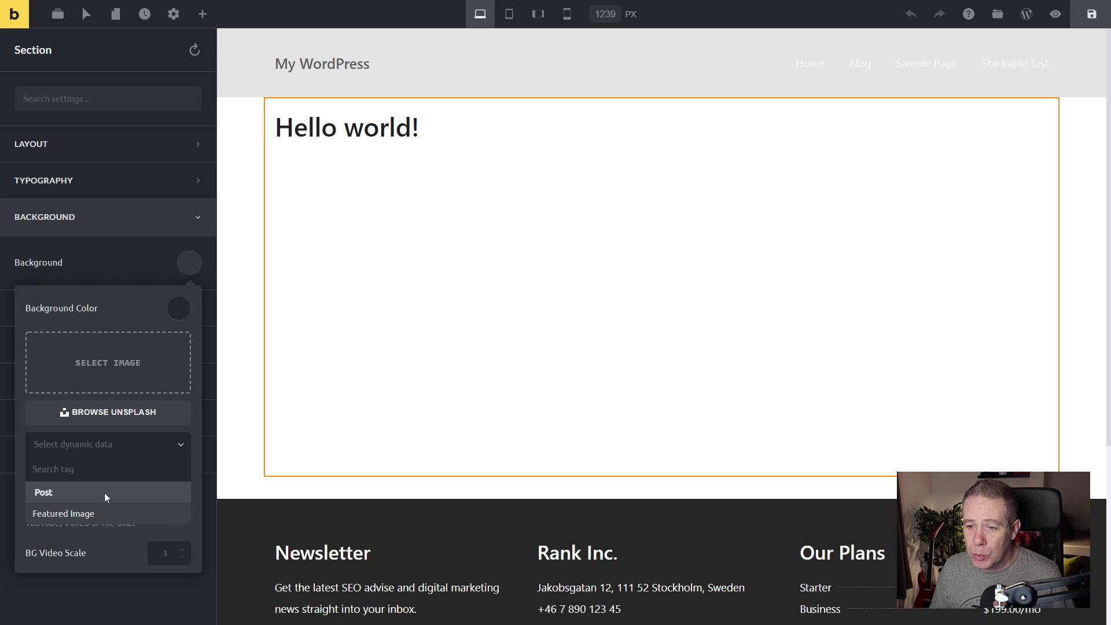
pyautogui.click(88, 514)
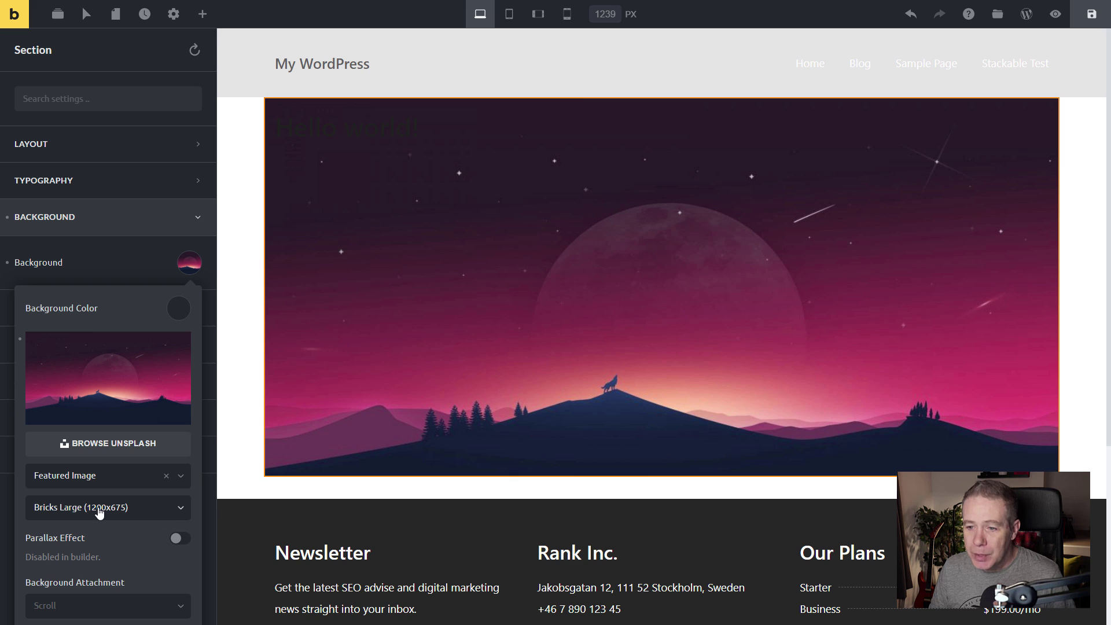
pyautogui.click(99, 512)
pyautogui.scroll(-2, 98, 513)
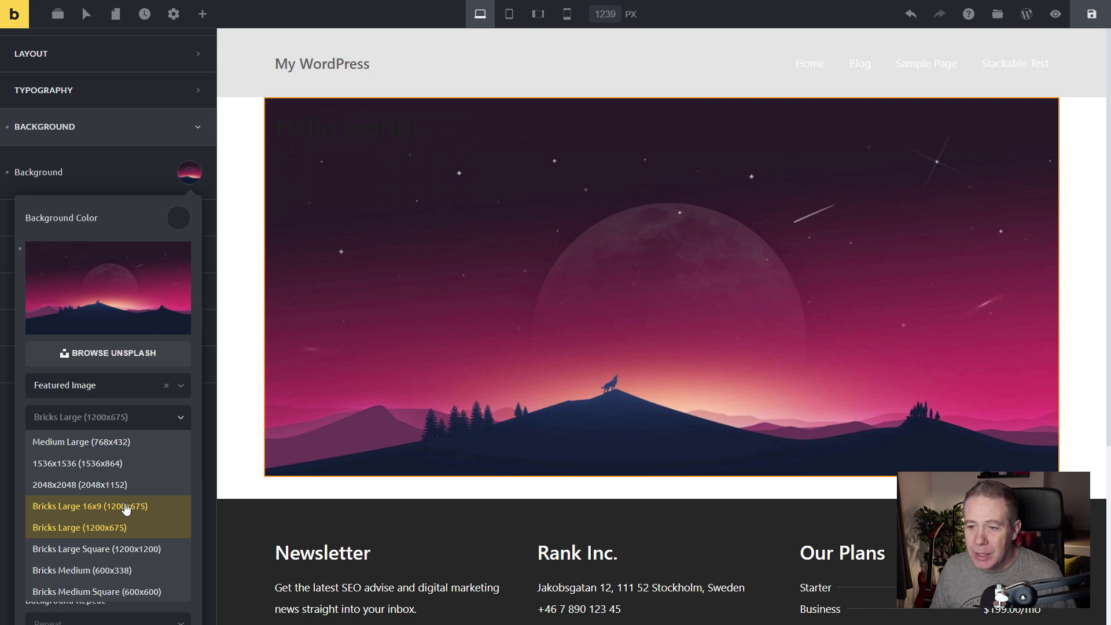
pyautogui.click(112, 485)
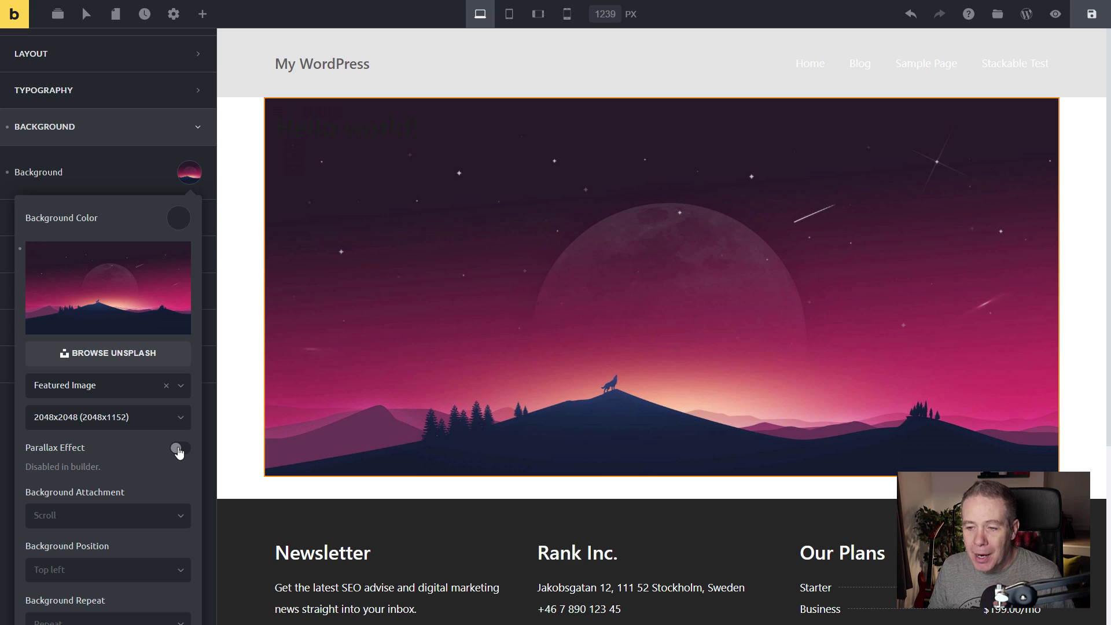
pyautogui.scroll(-1, 144, 467)
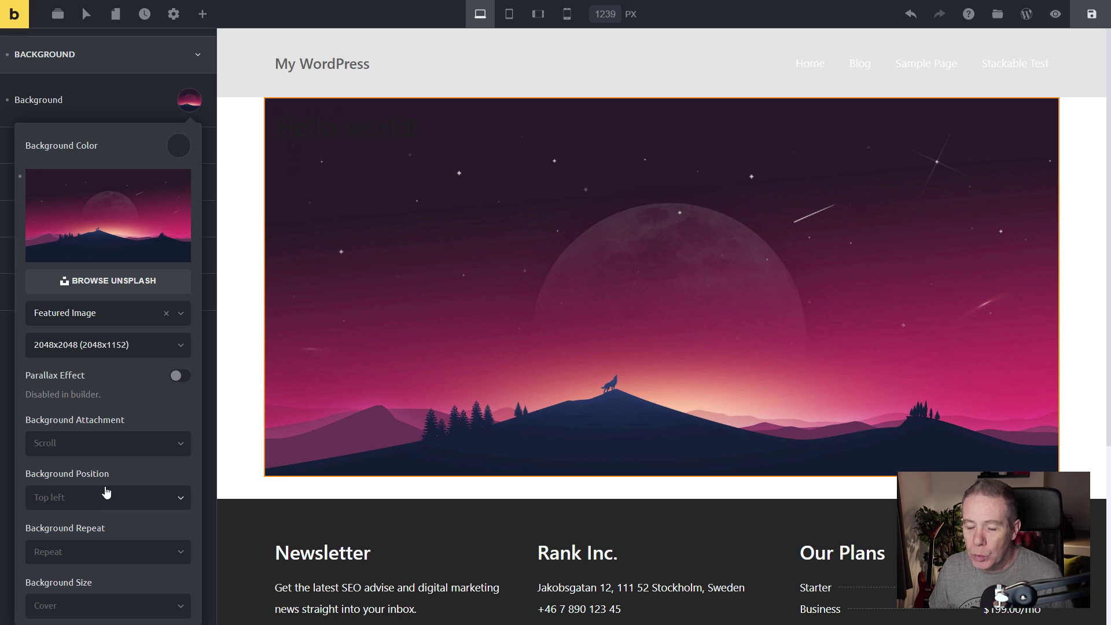
pyautogui.moveTo(90, 205)
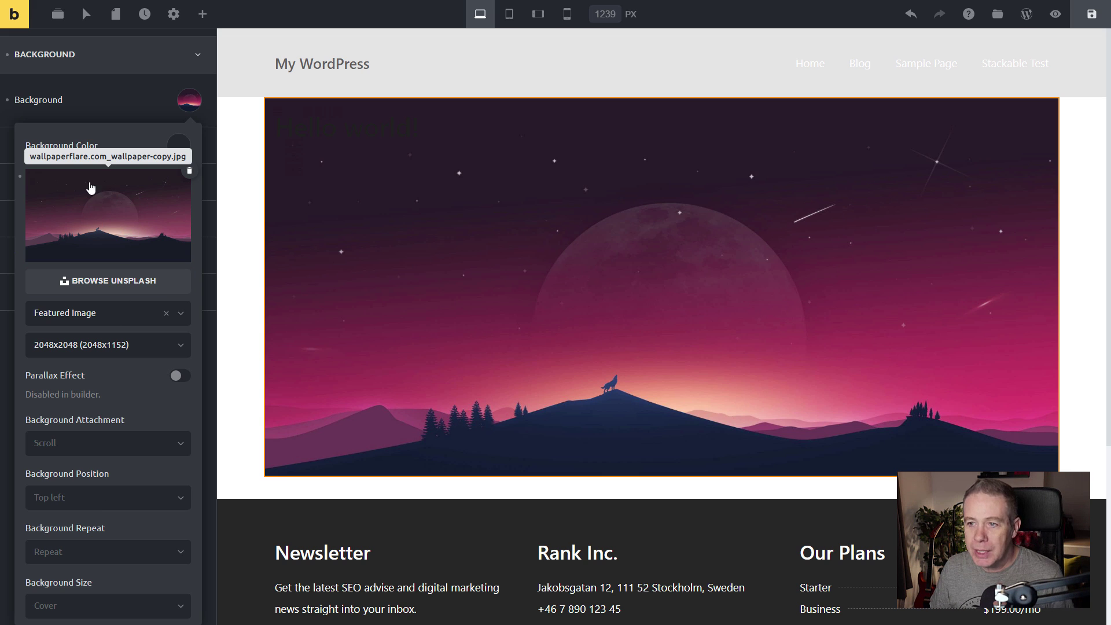
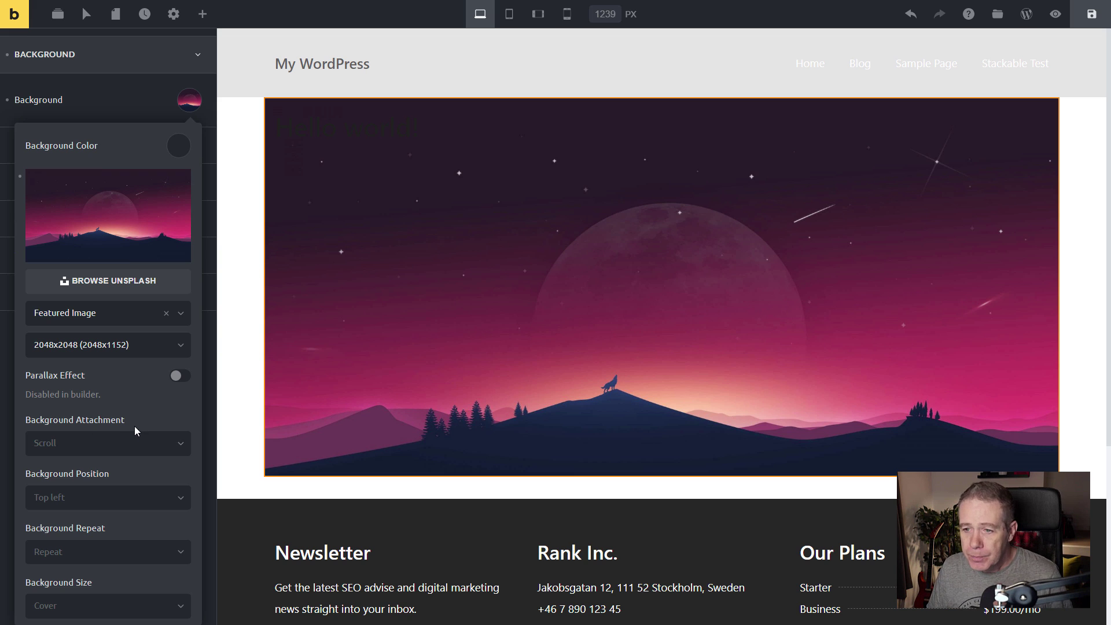
# Set the hero's featured-image background to Center Center position, No Repeat and Cover size.
pyautogui.click(126, 499)
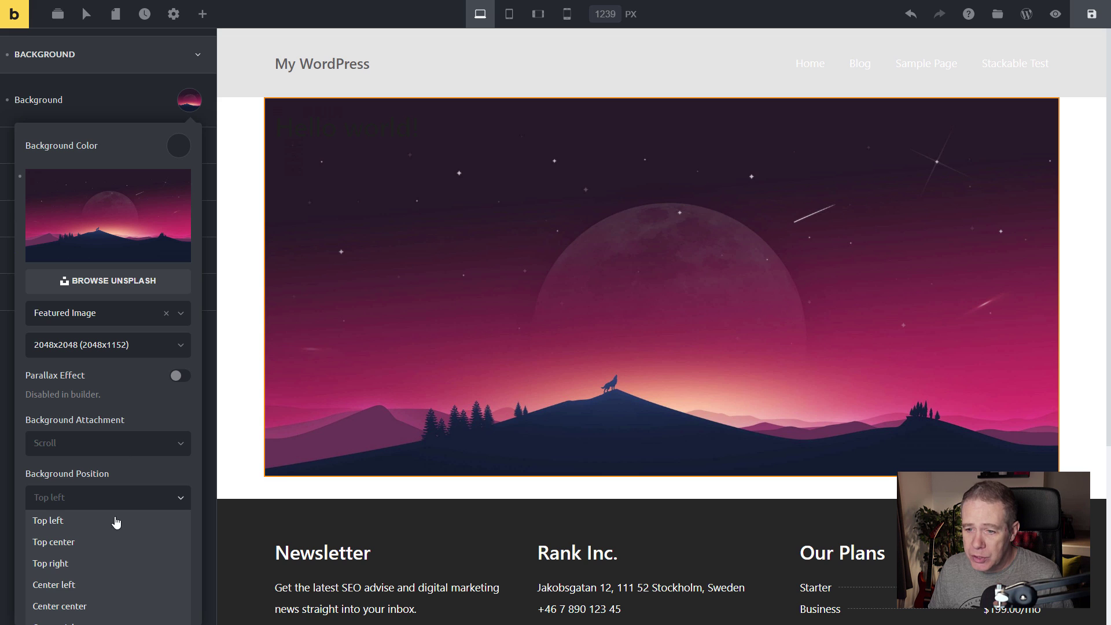
pyautogui.click(110, 605)
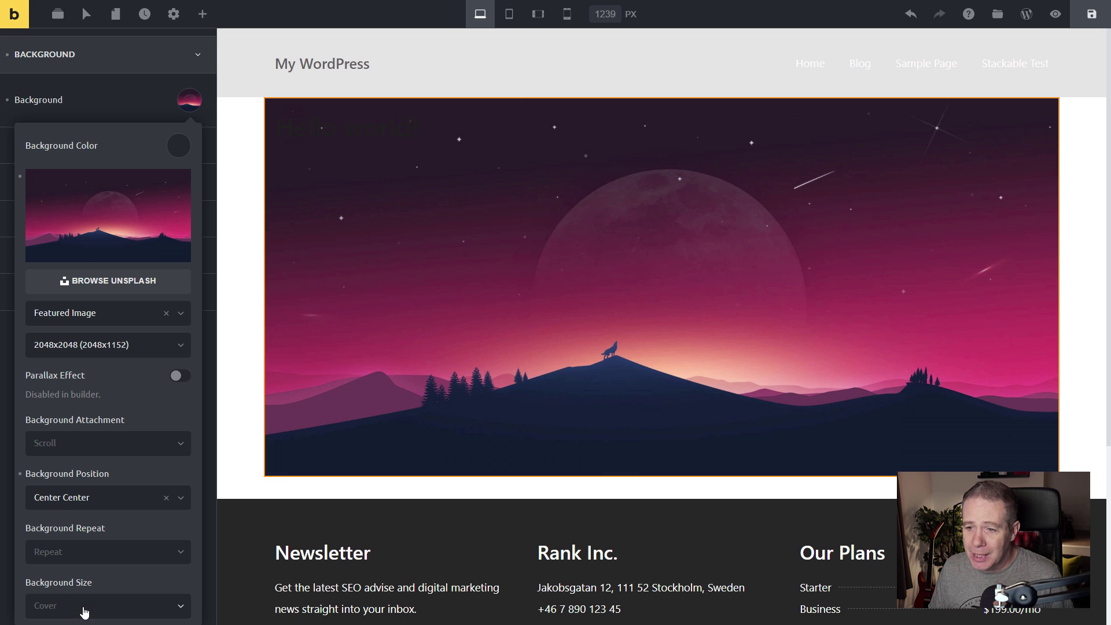
pyautogui.click(112, 554)
pyautogui.click(92, 575)
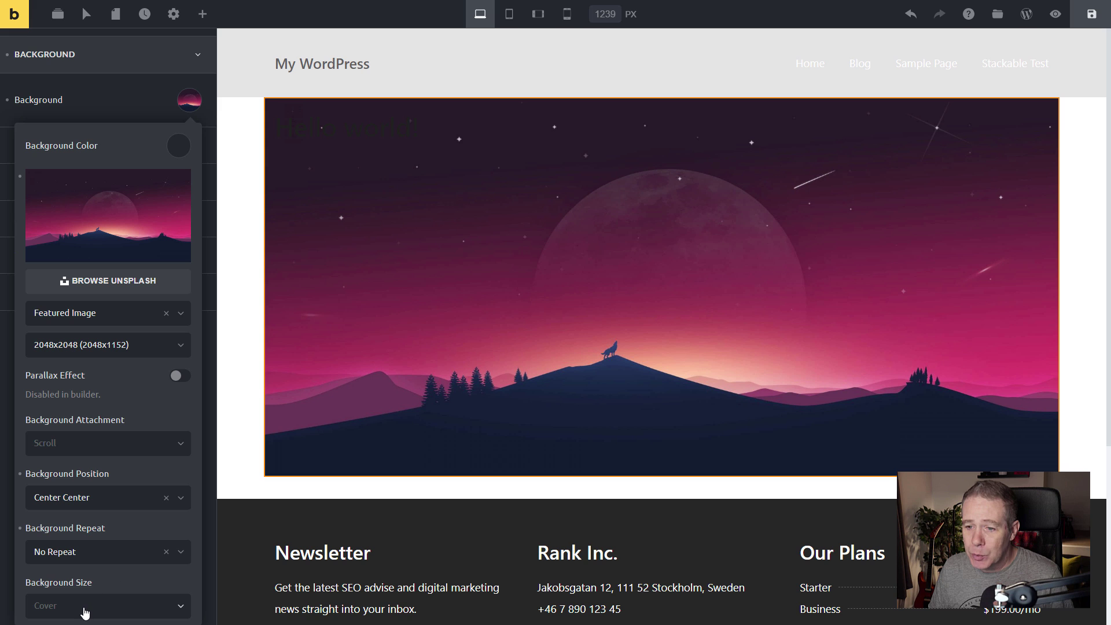
pyautogui.scroll(-1, 156, 591)
pyautogui.click(168, 549)
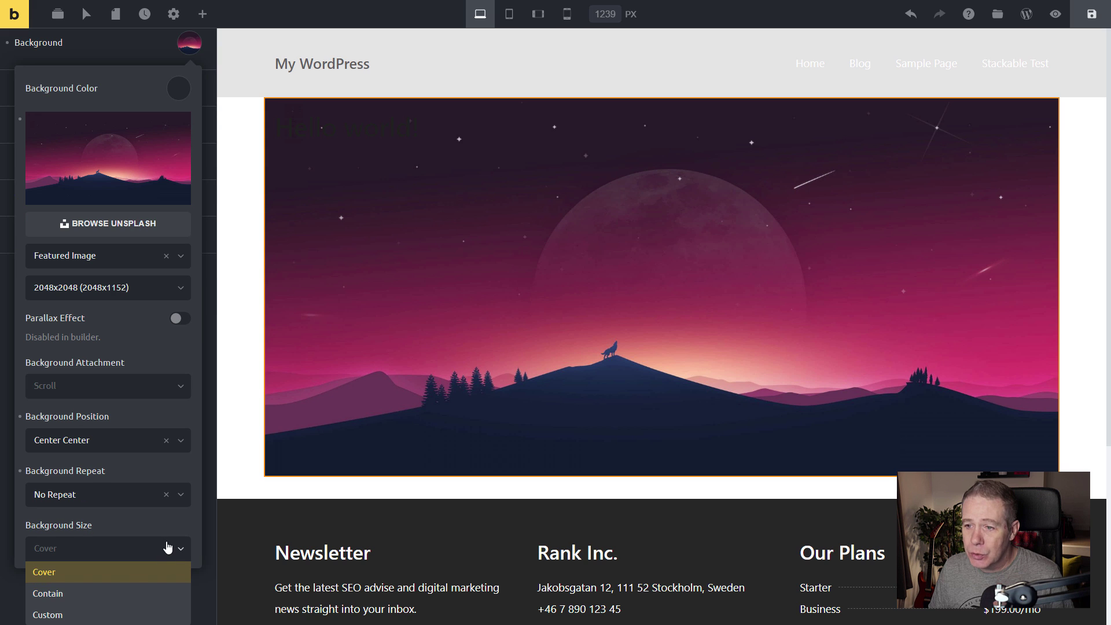
pyautogui.click(61, 578)
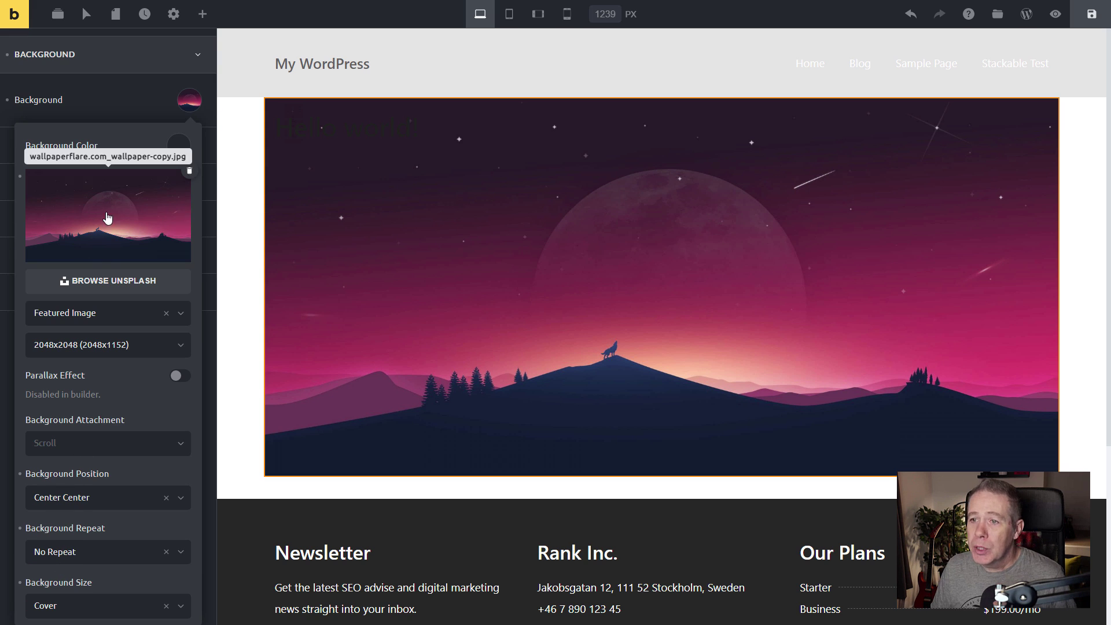
pyautogui.click(185, 109)
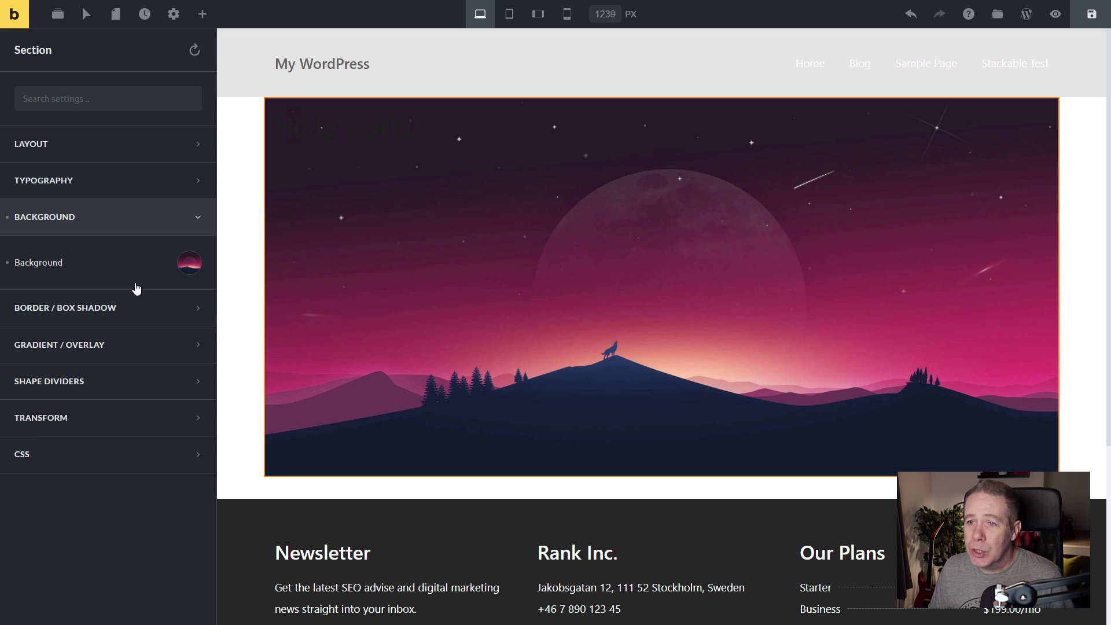
# Make the hero a Full Width Section with a height of 65 vh.
pyautogui.click(63, 144)
pyautogui.scroll(-2, 95, 385)
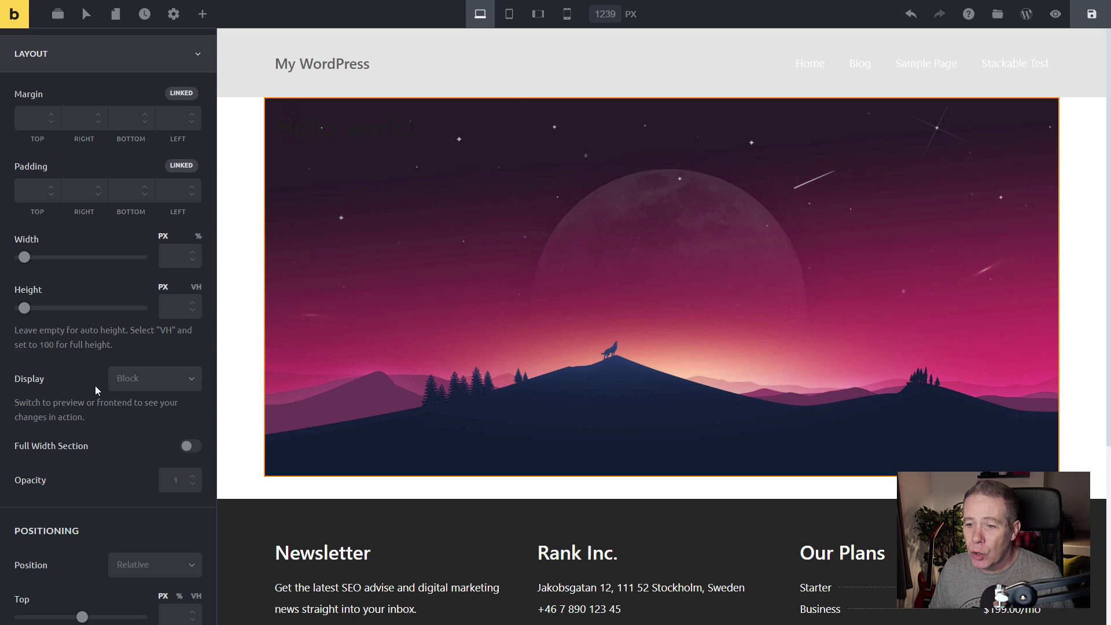
pyautogui.click(191, 446)
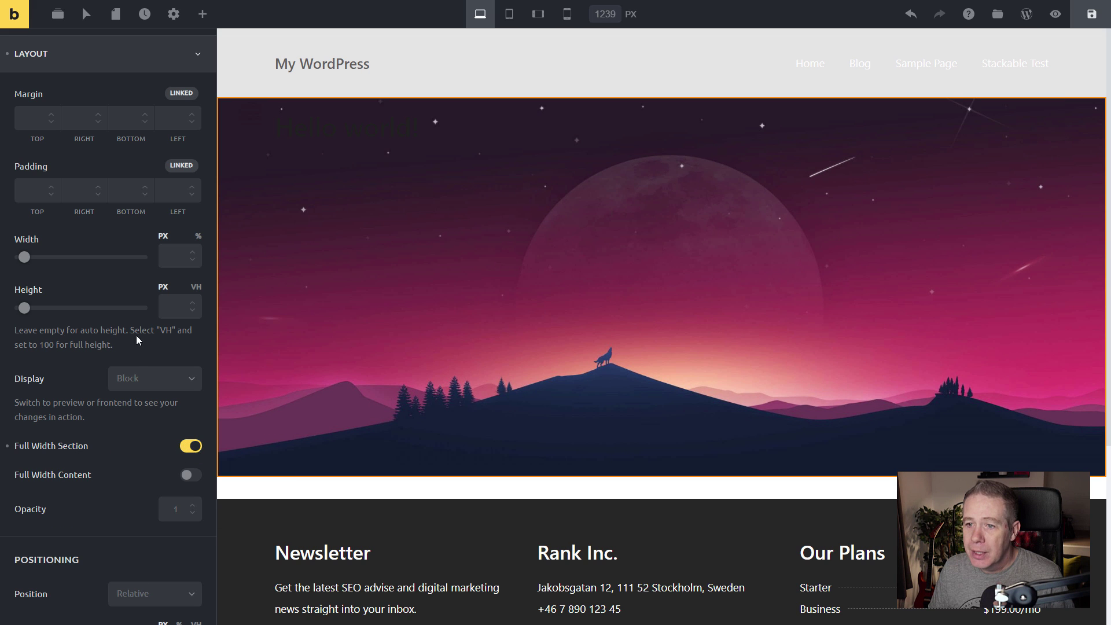
pyautogui.click(197, 288)
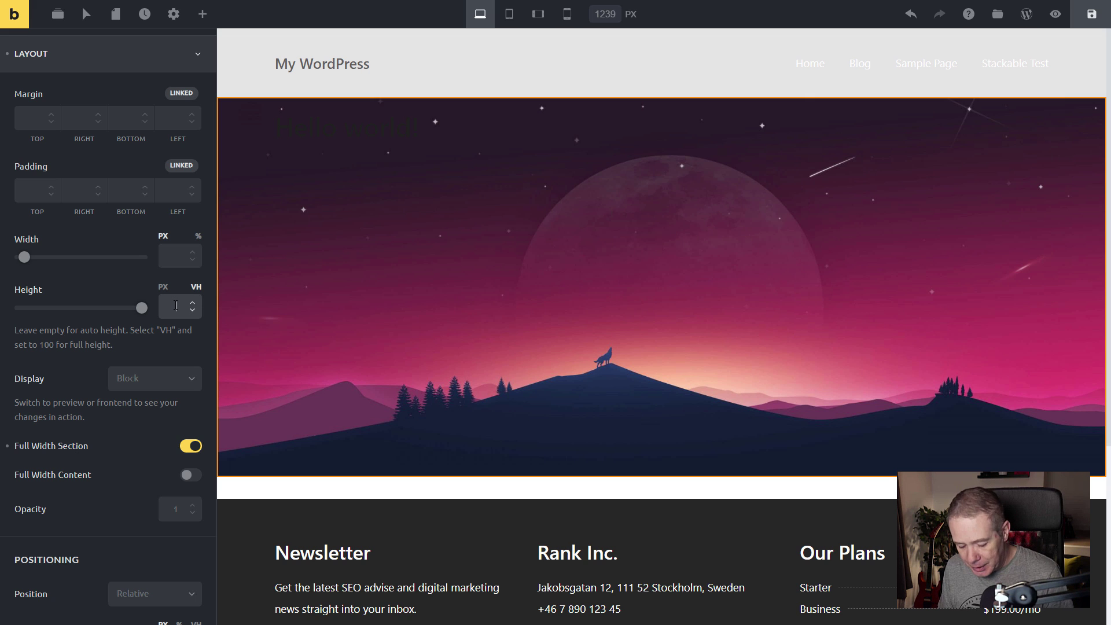
pyautogui.click(176, 305)
pyautogui.write('65')
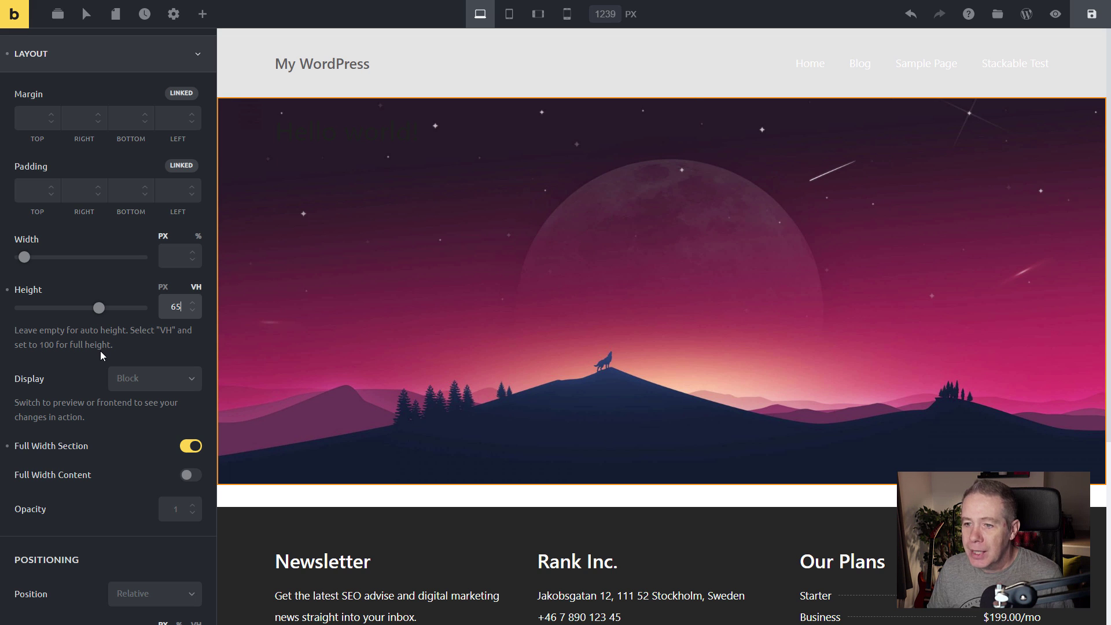
pyautogui.click(513, 18)
pyautogui.click(537, 15)
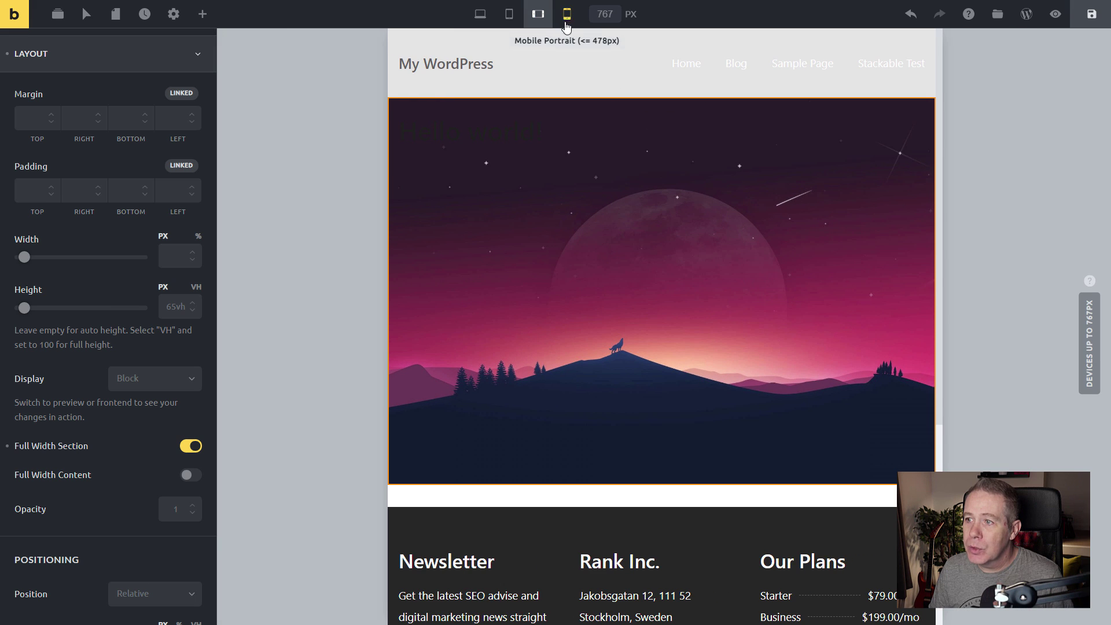
pyautogui.click(567, 15)
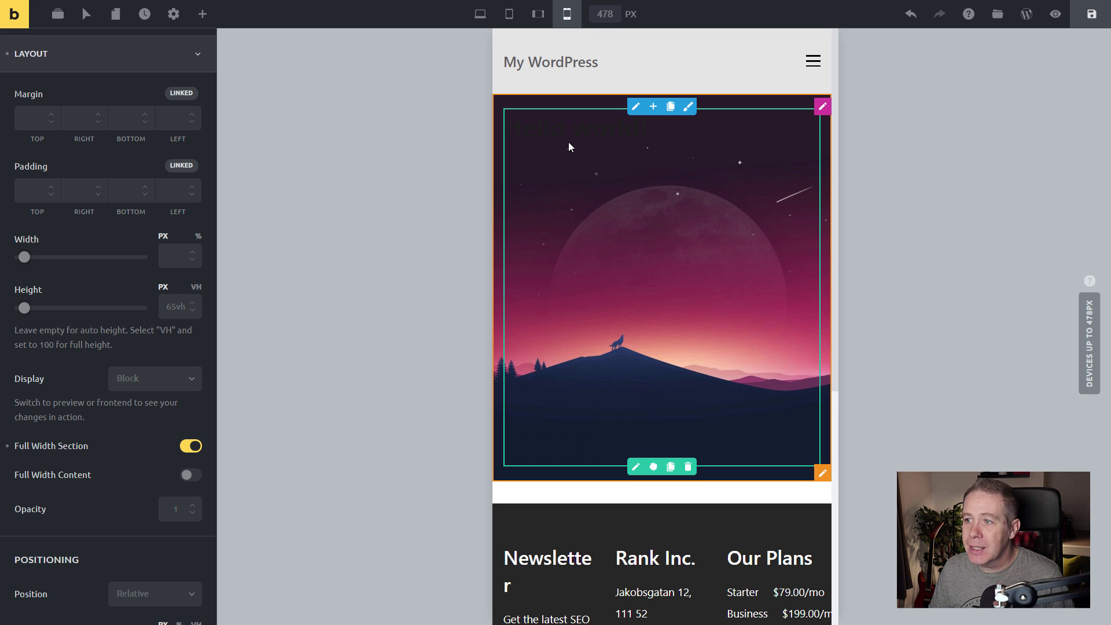
pyautogui.click(539, 15)
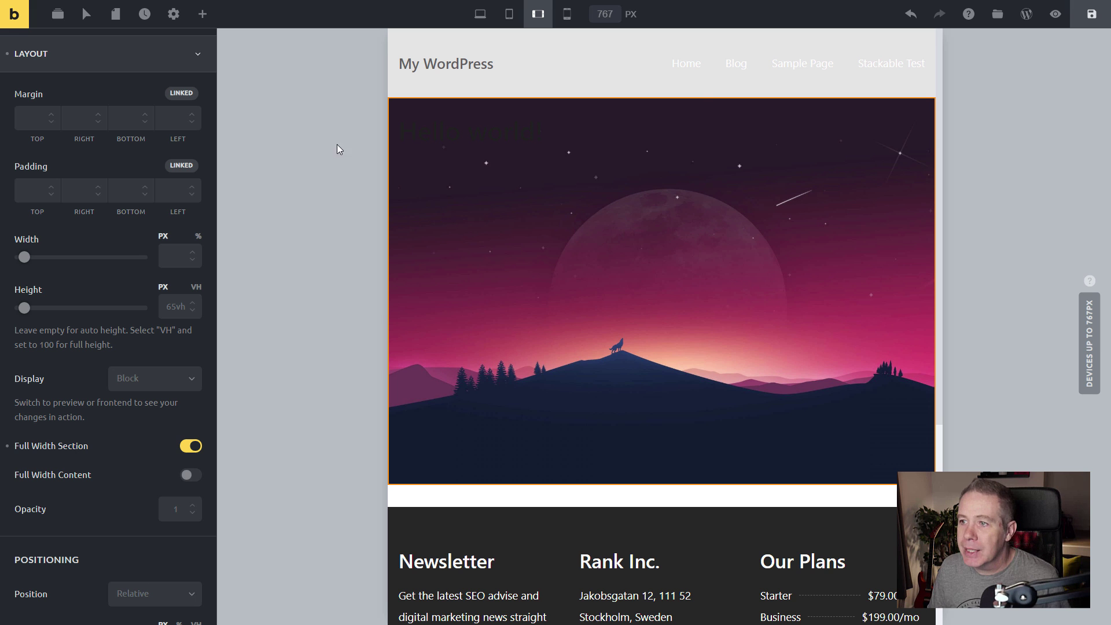
pyautogui.click(479, 14)
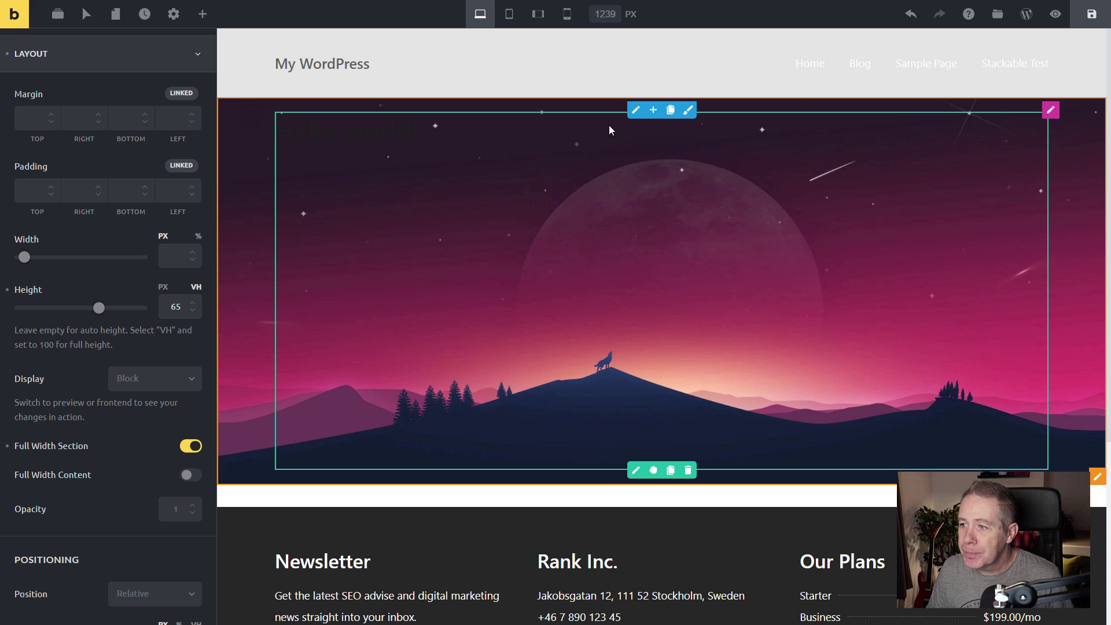
# Select the hero's post title and set its font family to Montserrat.
pyautogui.click(433, 128)
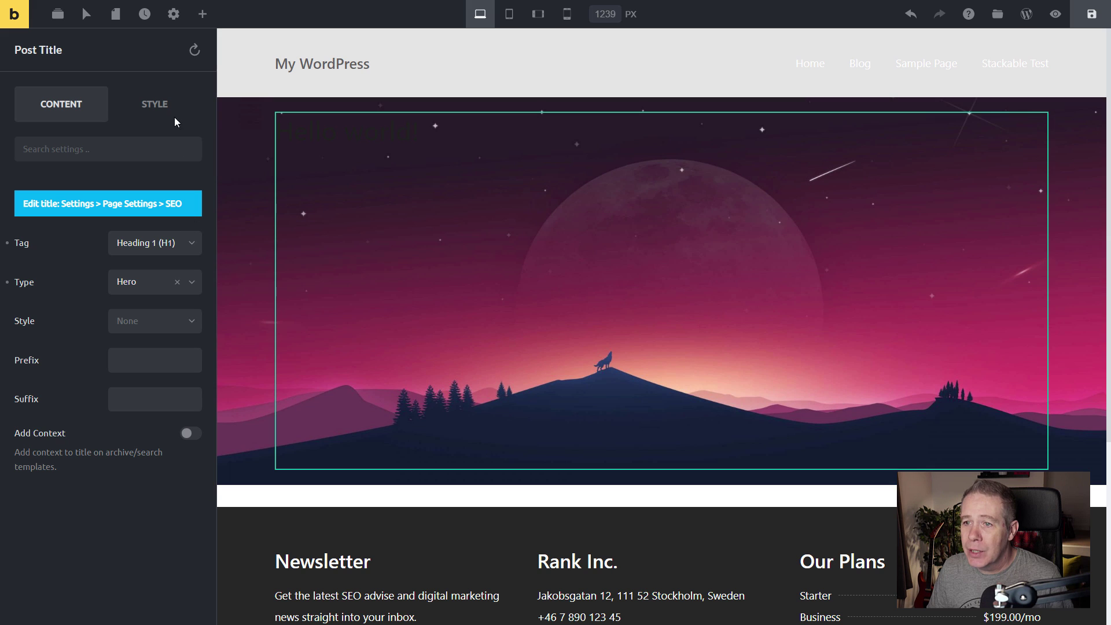
pyautogui.click(162, 105)
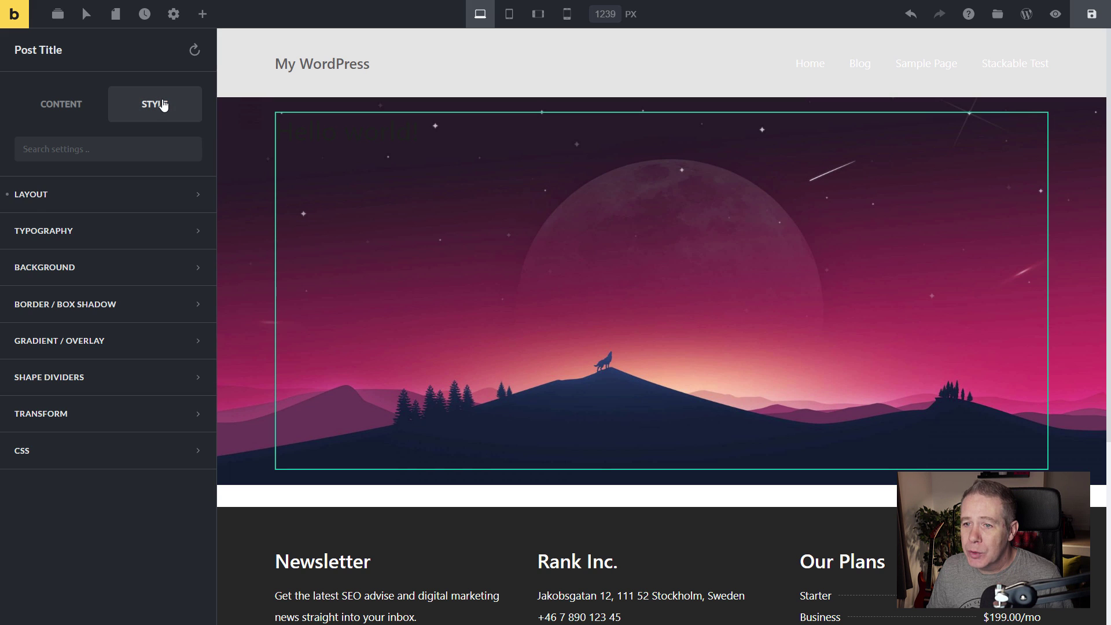
pyautogui.click(63, 231)
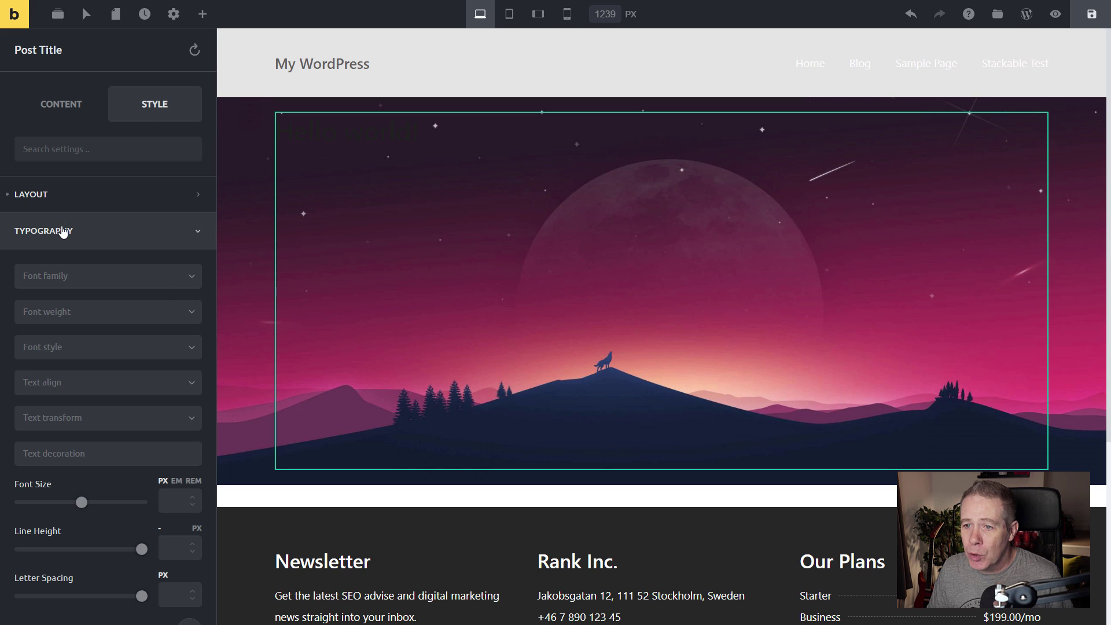
pyautogui.click(154, 282)
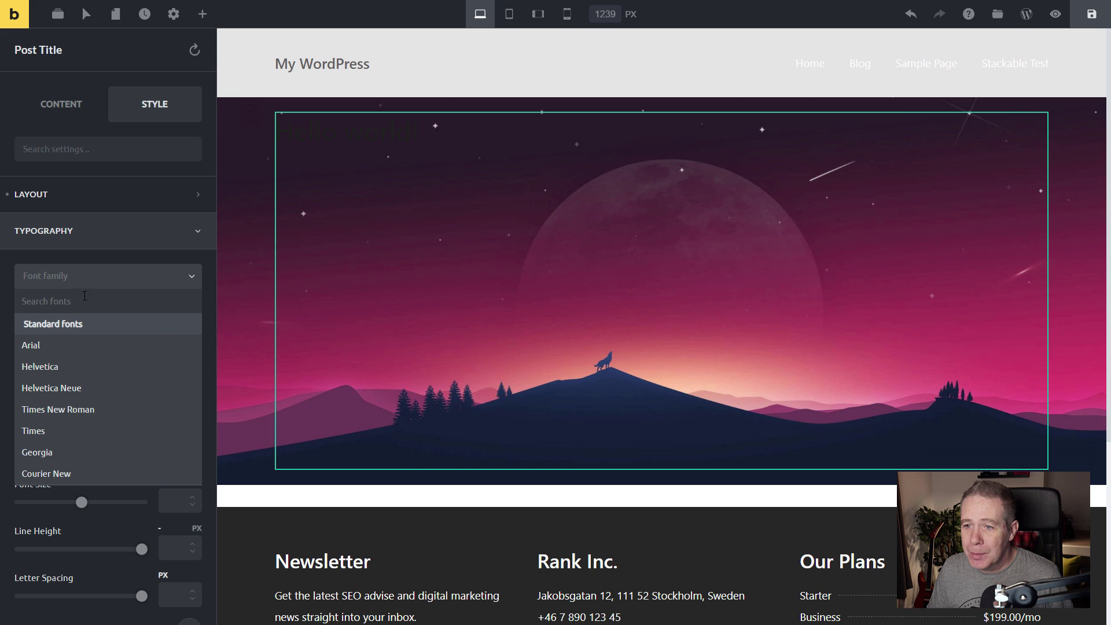
pyautogui.scroll(-5, 86, 391)
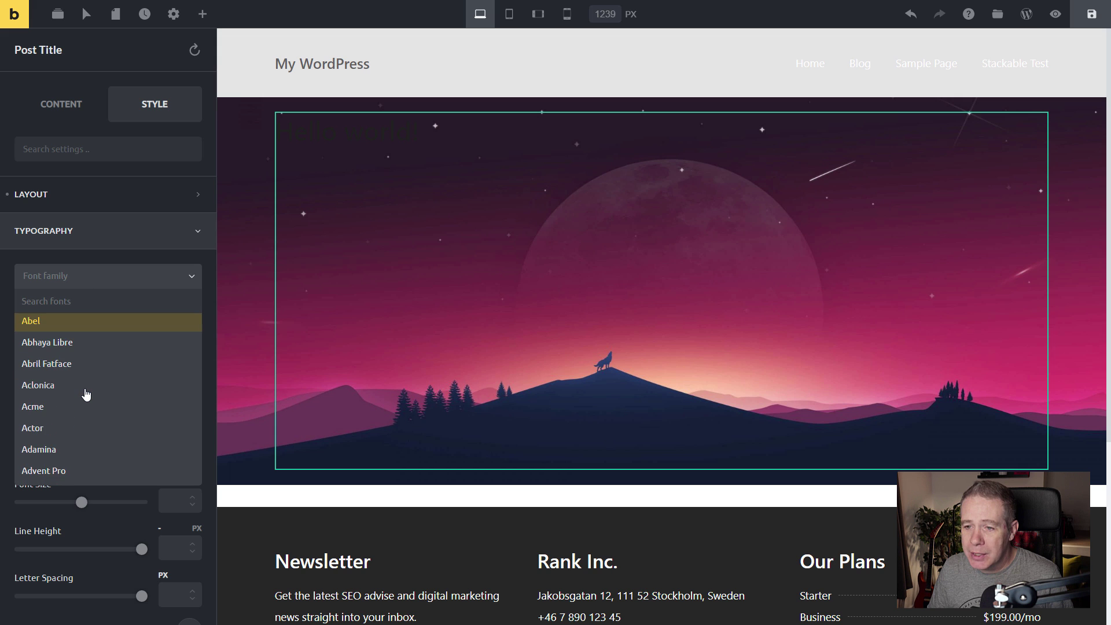
pyautogui.scroll(-1, 85, 392)
pyautogui.scroll(6, 86, 391)
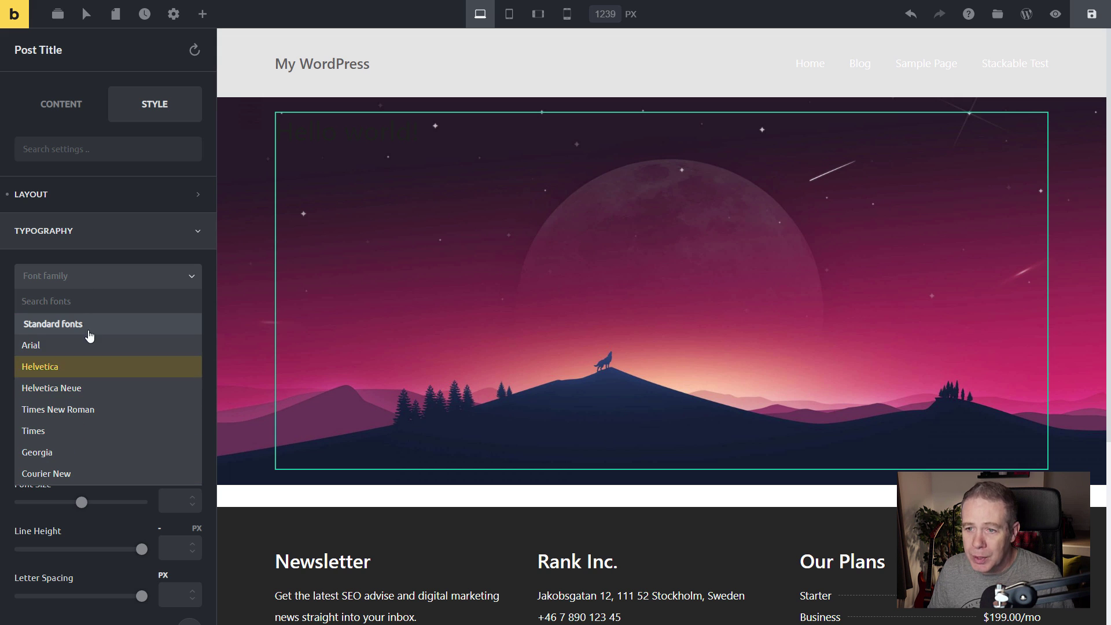
pyautogui.click(85, 298)
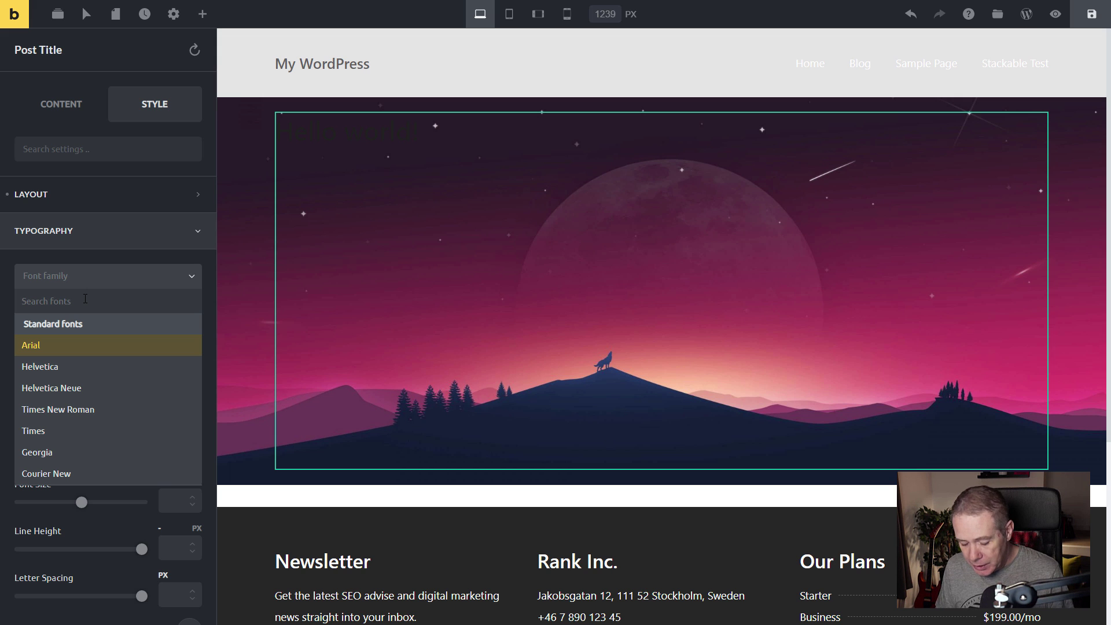
pyautogui.write('mont')
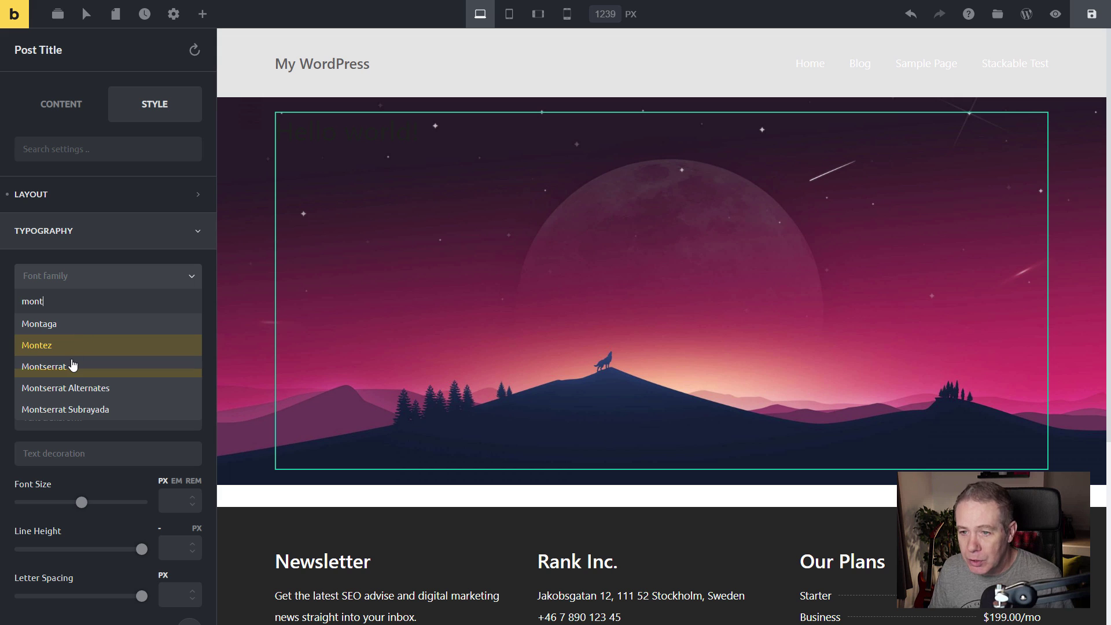
pyautogui.click(73, 364)
# Set the title's font weight to 600 and bring up its text colour picker.
pyautogui.click(75, 316)
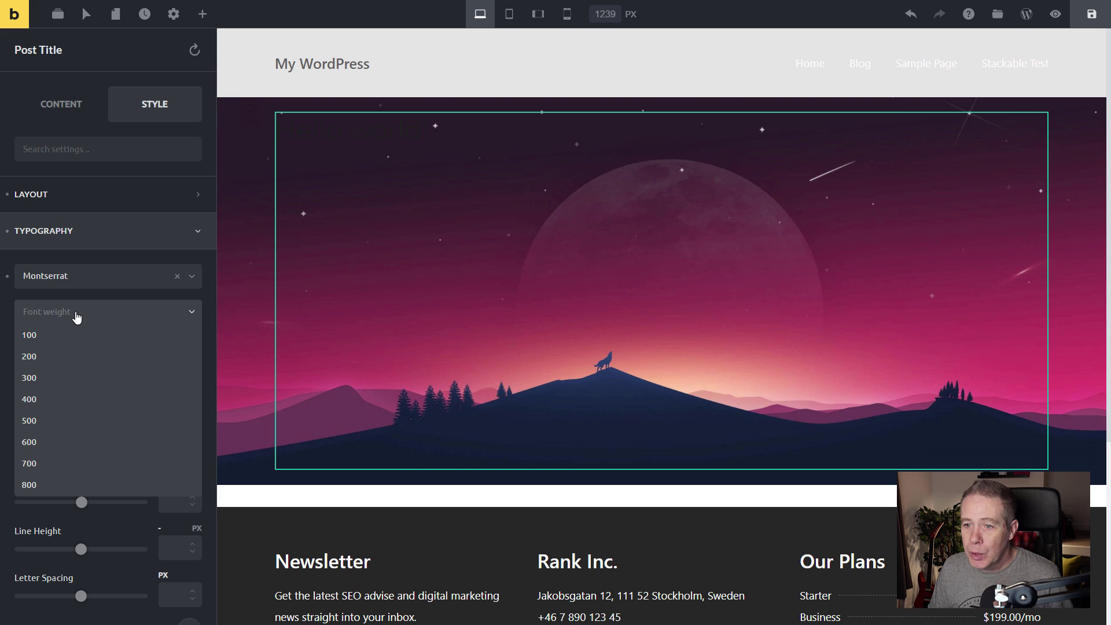
pyautogui.click(55, 443)
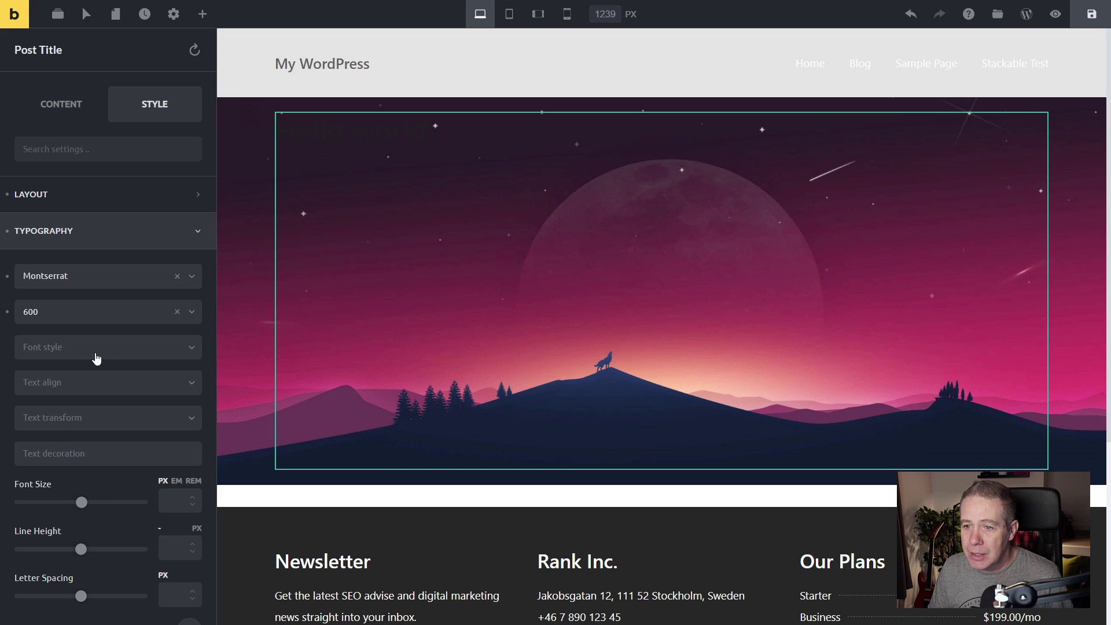
pyautogui.click(113, 352)
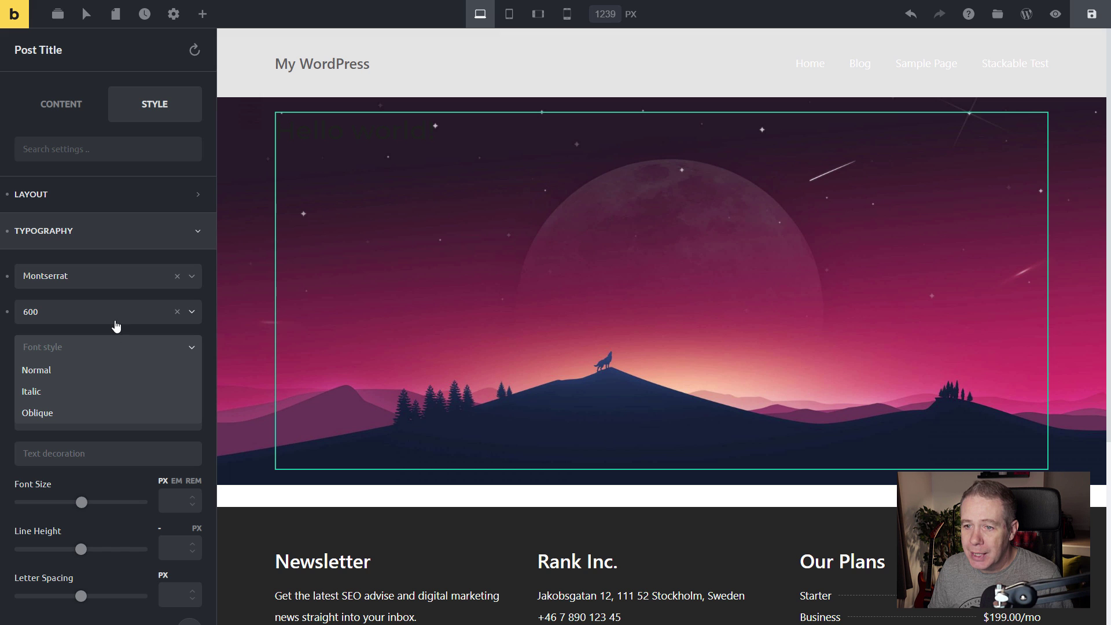
pyautogui.click(110, 332)
pyautogui.scroll(-2, 122, 469)
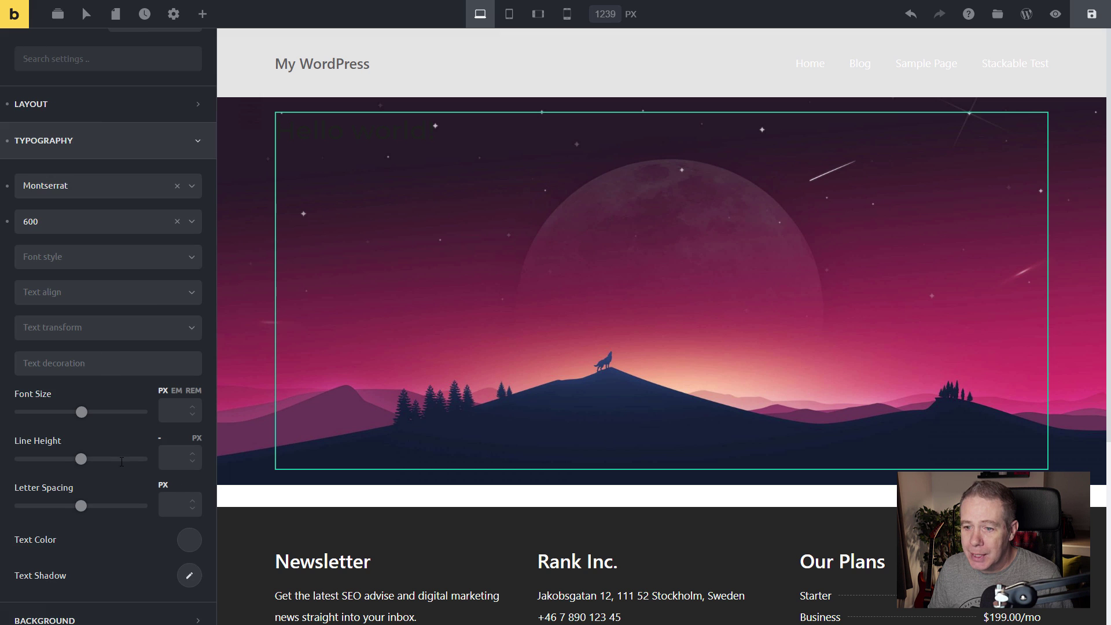
pyautogui.scroll(-3, 121, 461)
pyautogui.click(189, 362)
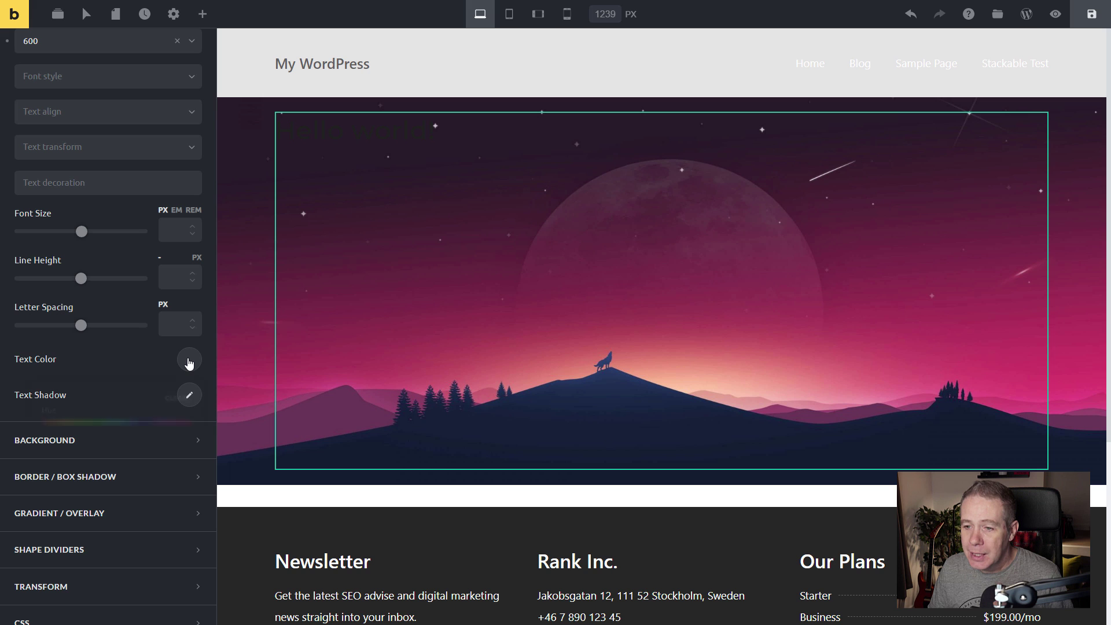
pyautogui.scroll(-3, 119, 508)
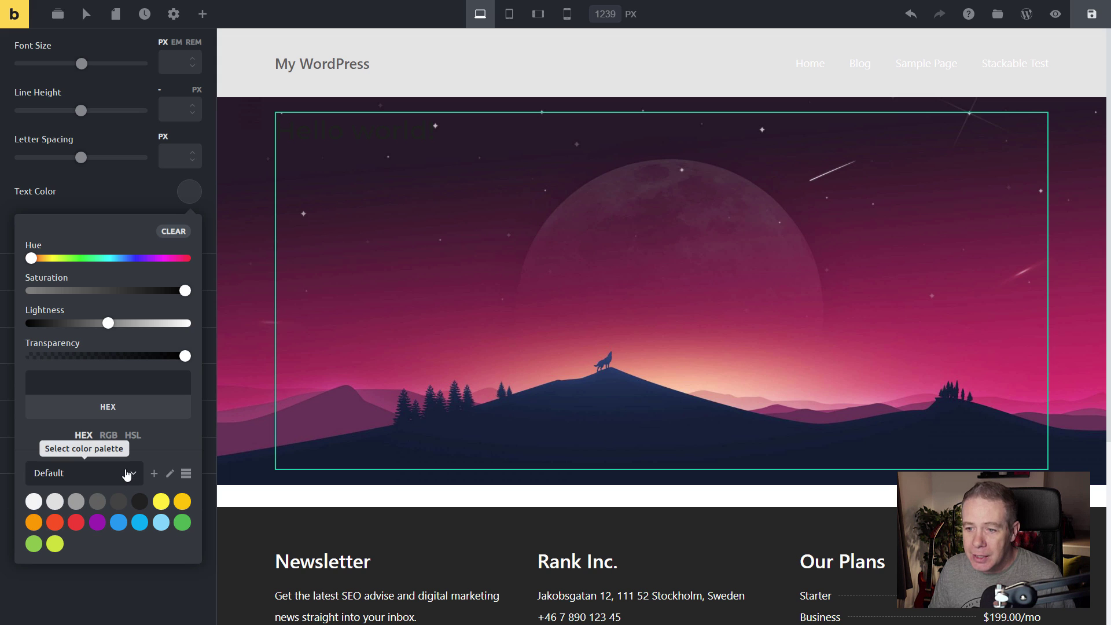
# Choose the off-white #f5f5f5 palette colour for the post title text.
pyautogui.click(133, 473)
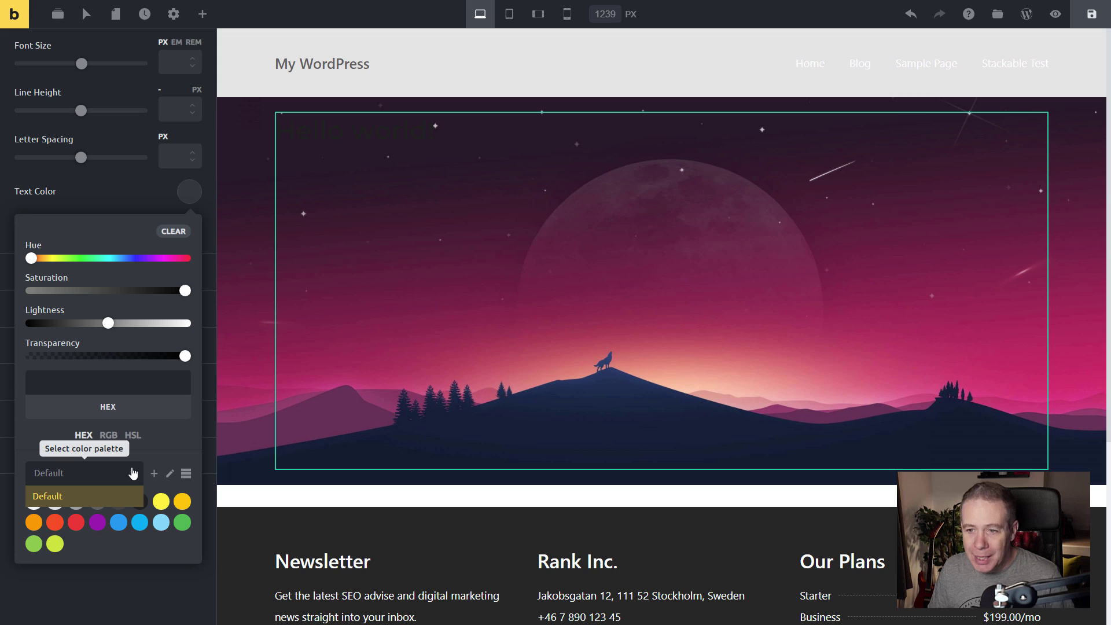
pyautogui.click(169, 436)
pyautogui.click(186, 474)
pyautogui.scroll(5, 176, 443)
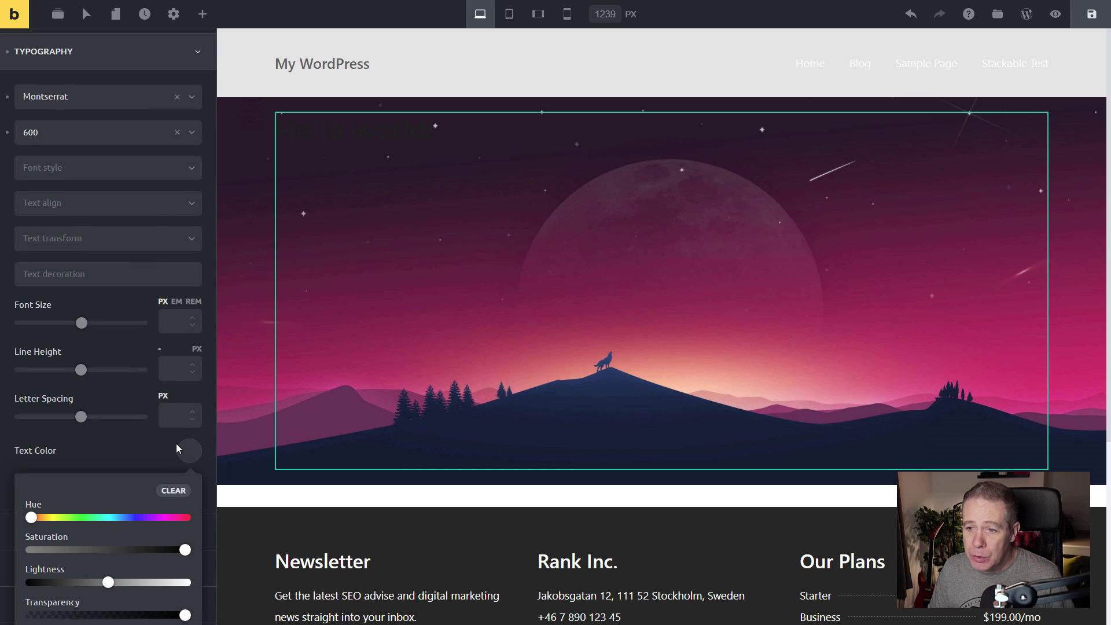
pyautogui.scroll(-10, 107, 309)
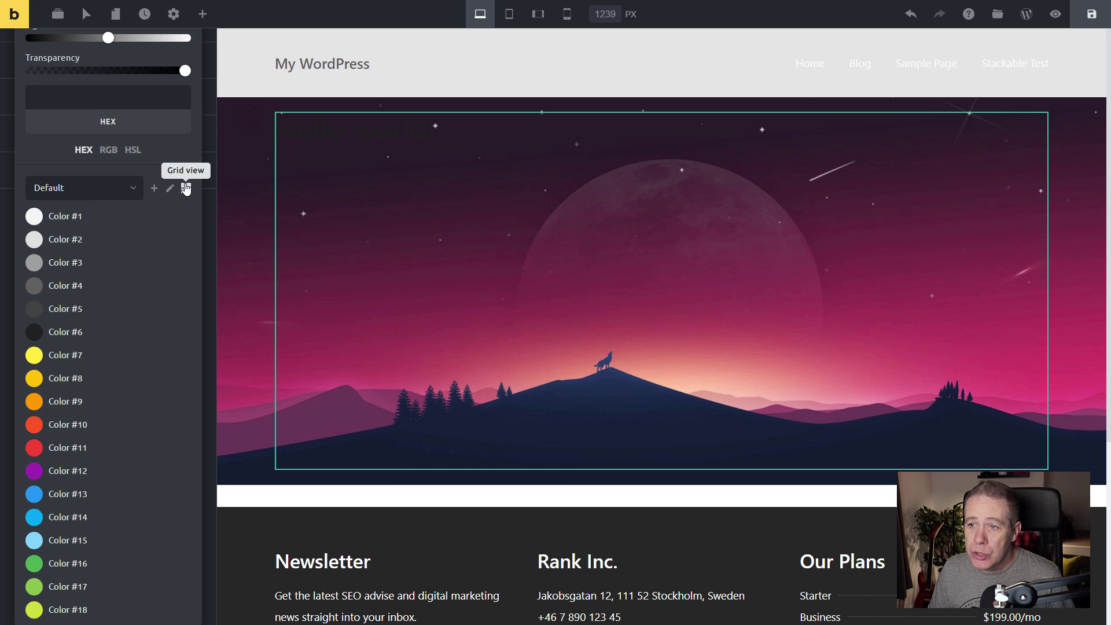
pyautogui.click(87, 218)
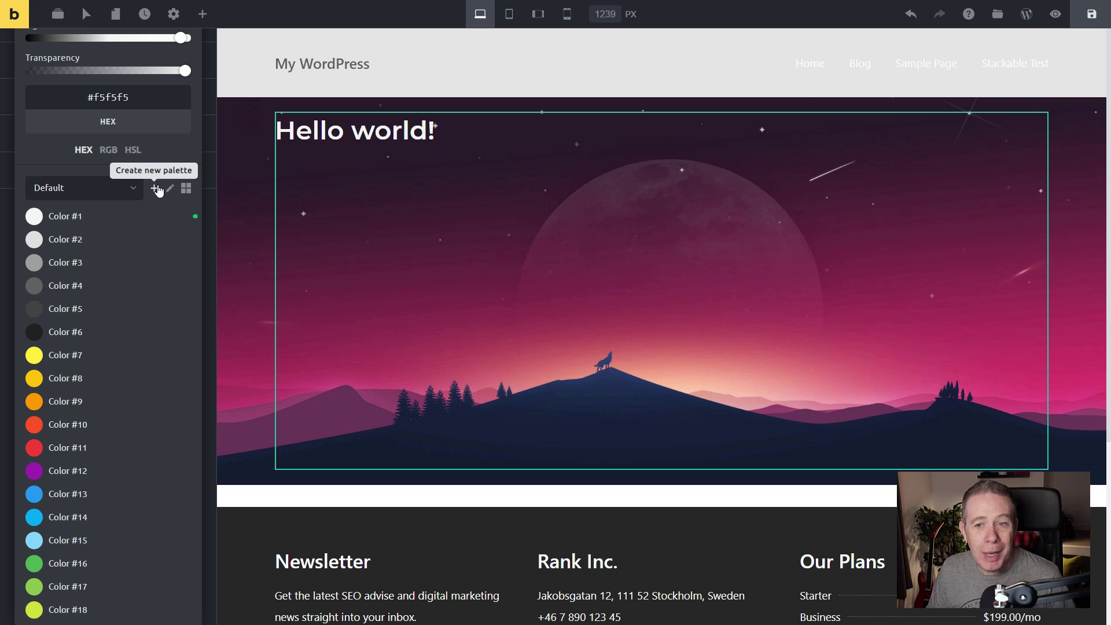
# Brighten the title colour to pure white #ffffff, checking it in hex.
pyautogui.click(106, 150)
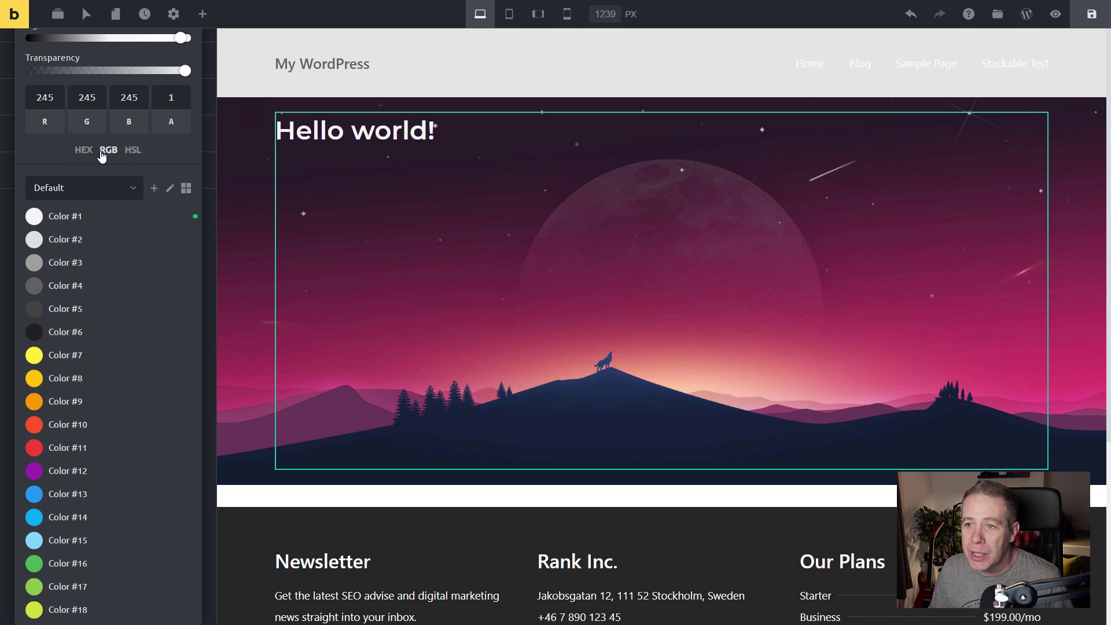
pyautogui.click(133, 150)
pyautogui.scroll(3, 142, 298)
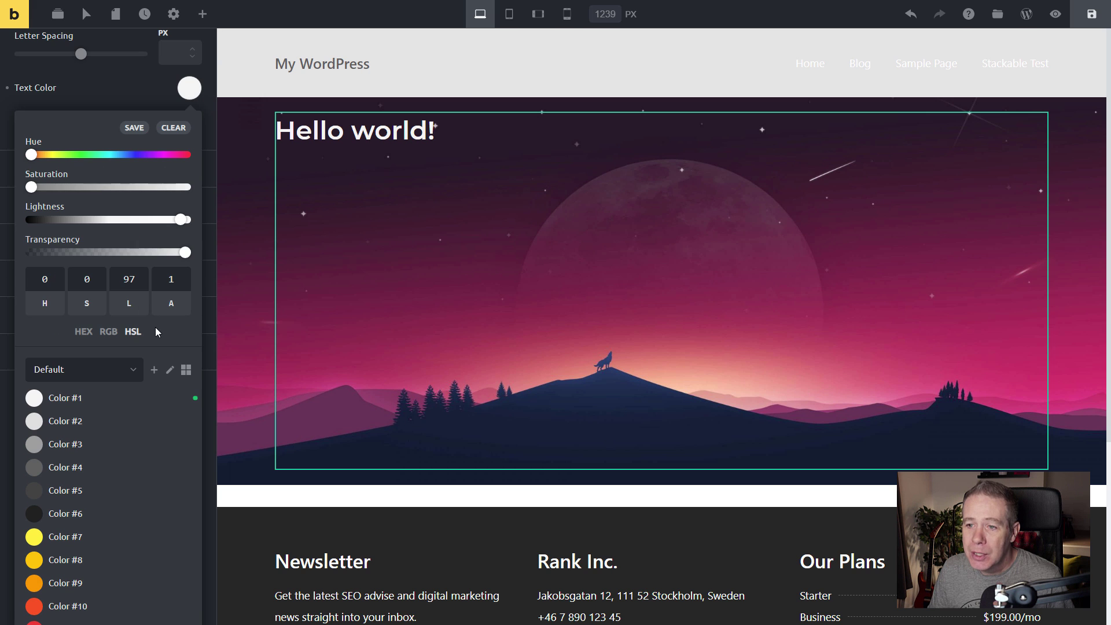
pyautogui.click(86, 333)
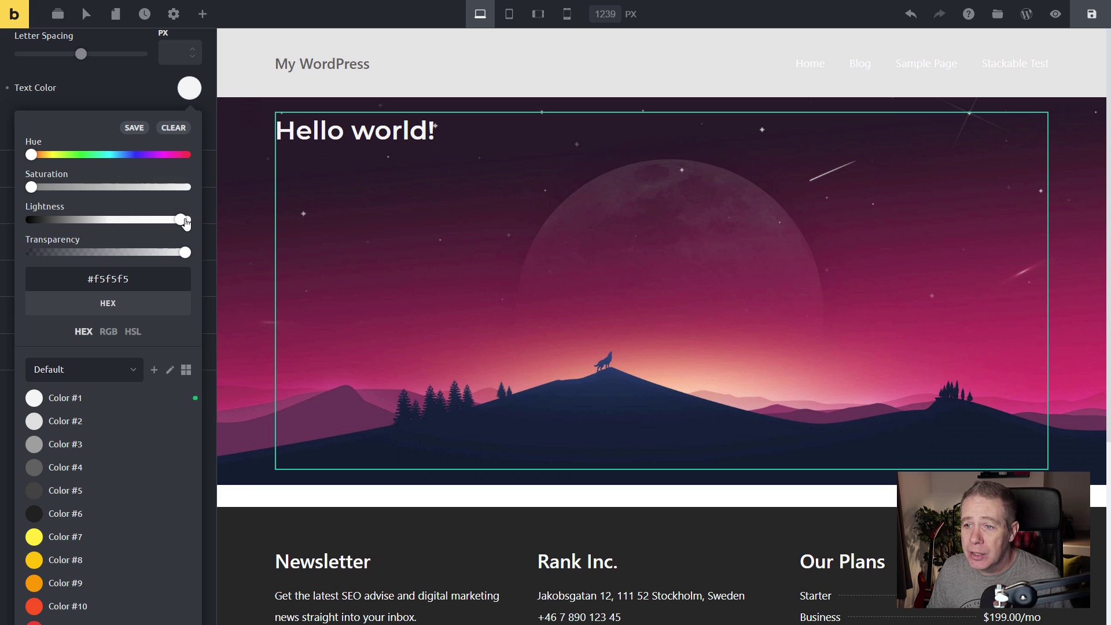
pyautogui.moveTo(181, 224); pyautogui.dragTo(191, 220)
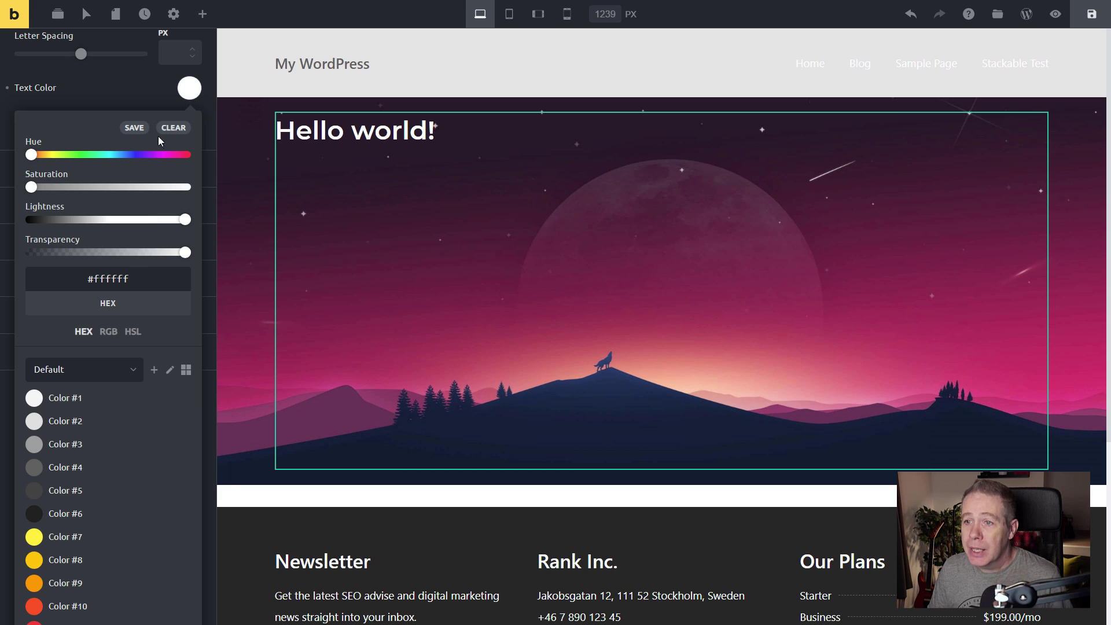
# Centre the hero heading text and make it uppercase.
pyautogui.click(191, 90)
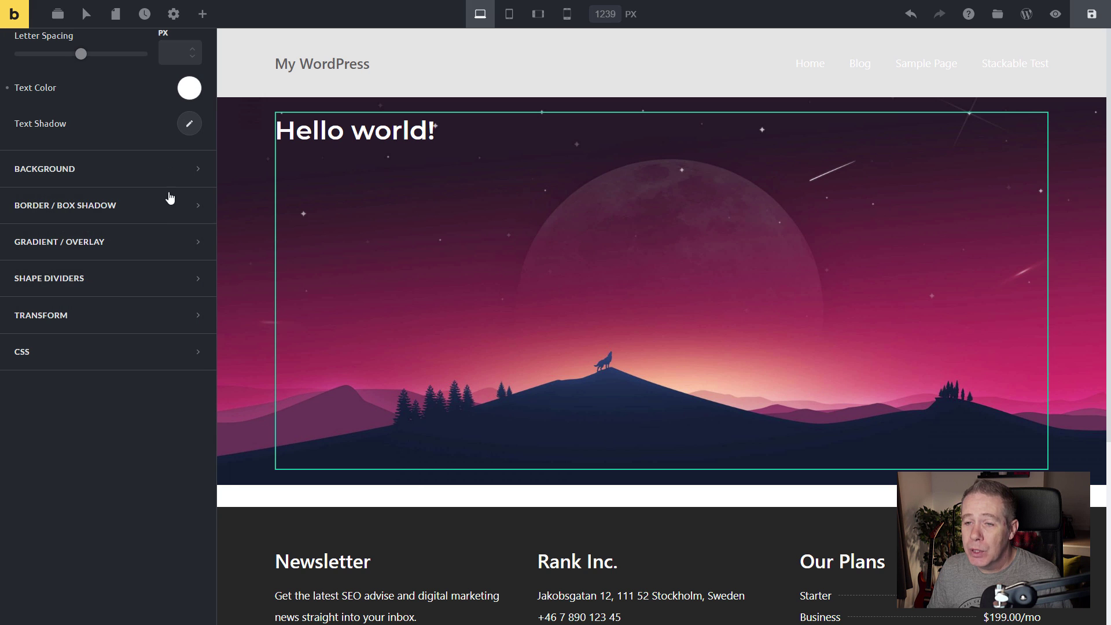
pyautogui.scroll(8, 144, 321)
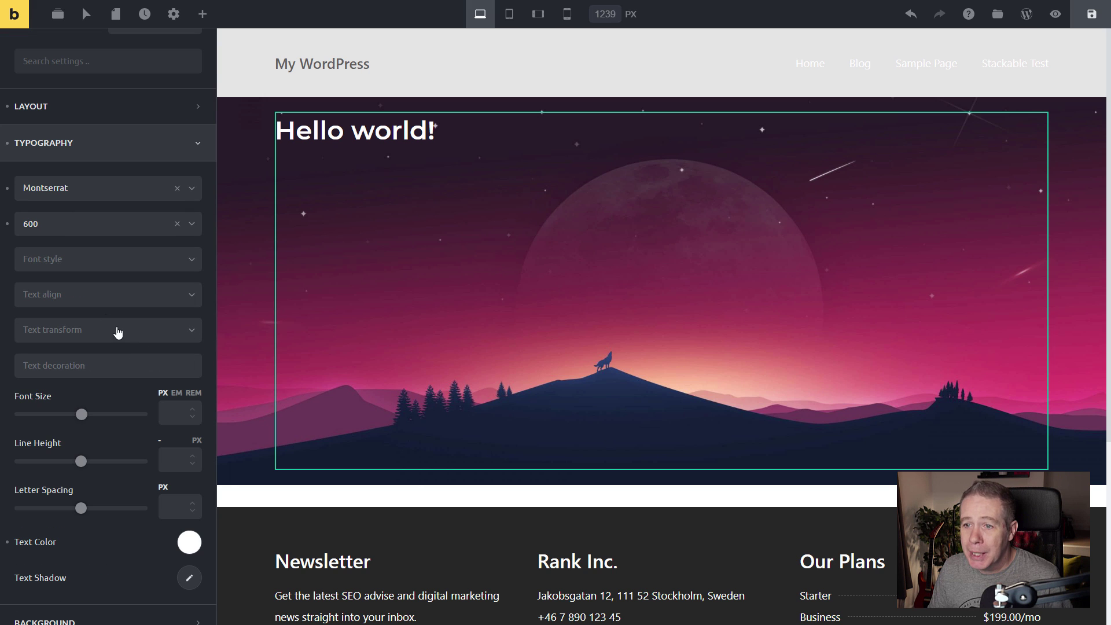
pyautogui.click(103, 298)
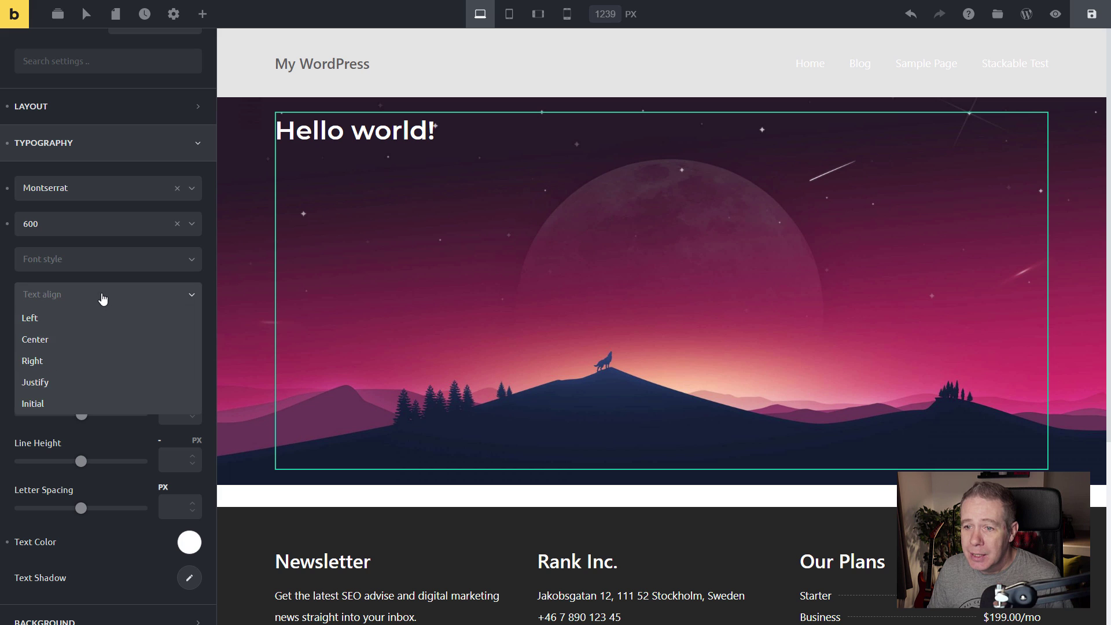
pyautogui.click(103, 297)
pyautogui.click(102, 300)
pyautogui.click(92, 342)
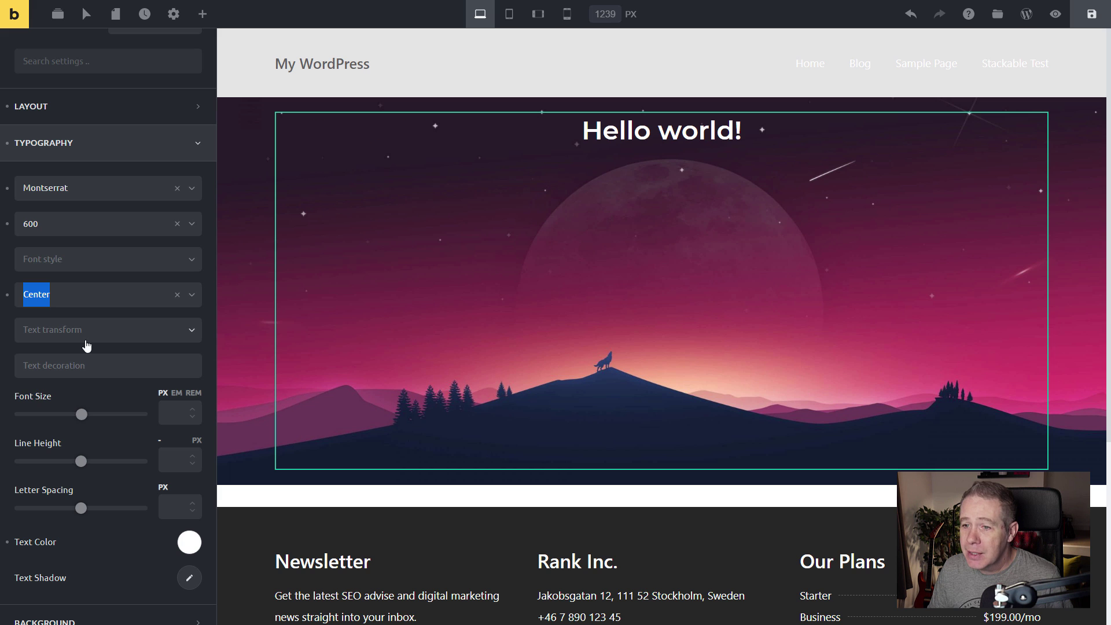
pyautogui.click(111, 328)
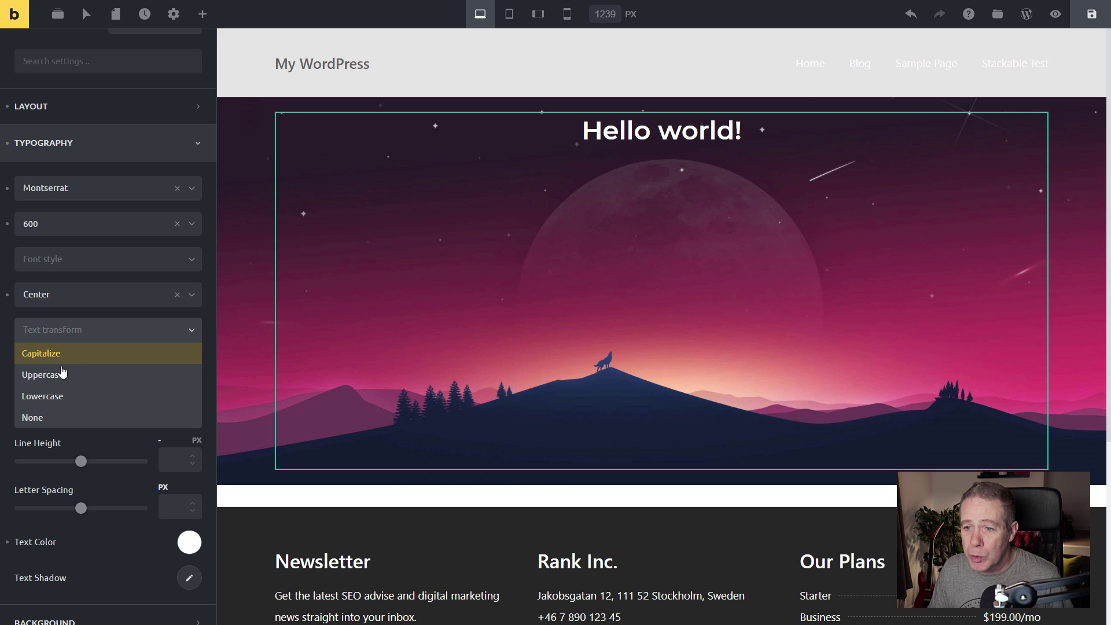
pyautogui.click(58, 377)
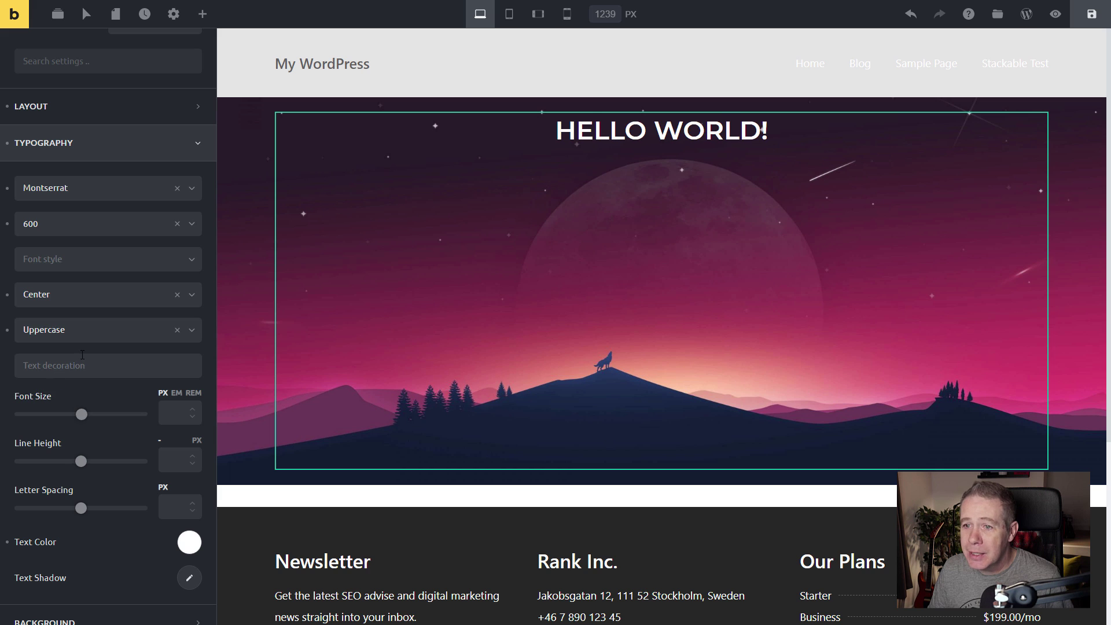
# Give the heading font weight 200 and a 70 px font size.
pyautogui.click(85, 227)
pyautogui.click(71, 248)
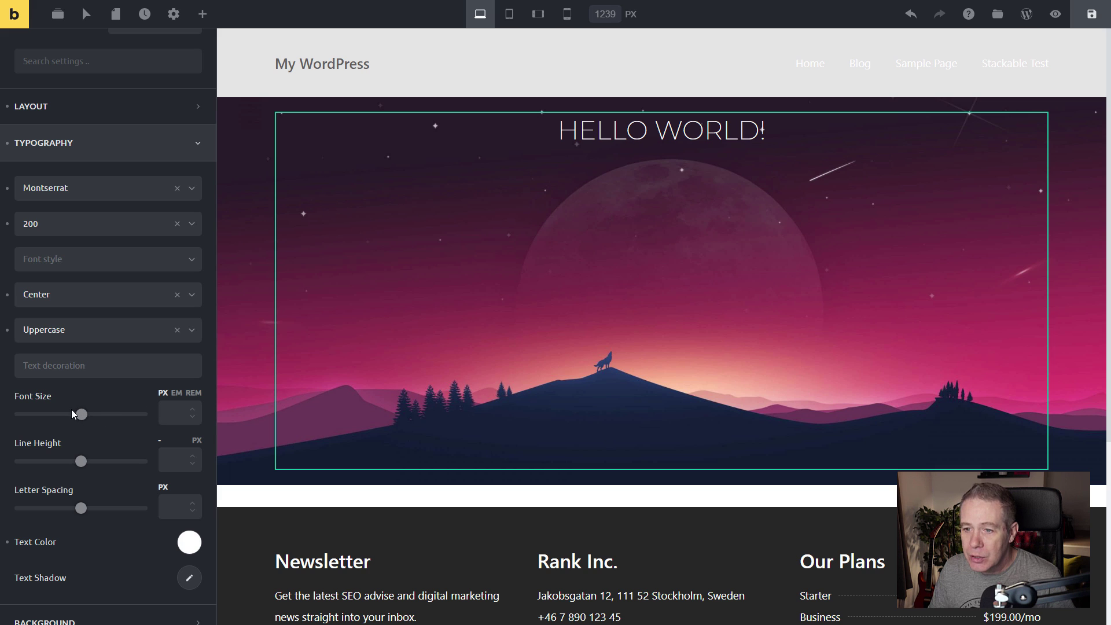
pyautogui.moveTo(81, 415); pyautogui.dragTo(105, 415)
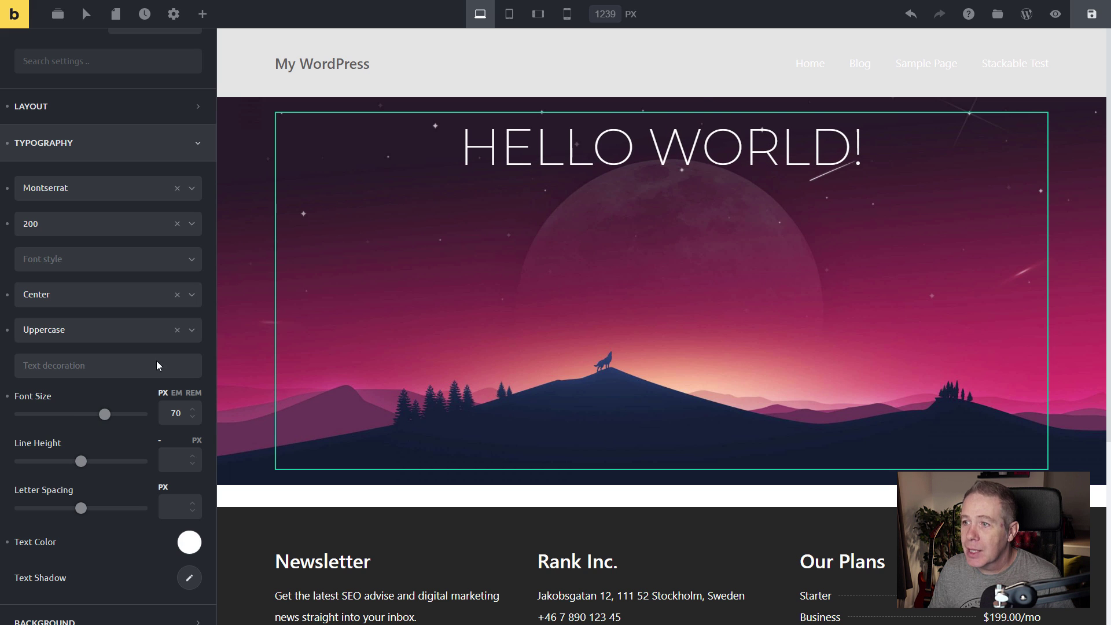
pyautogui.click(510, 148)
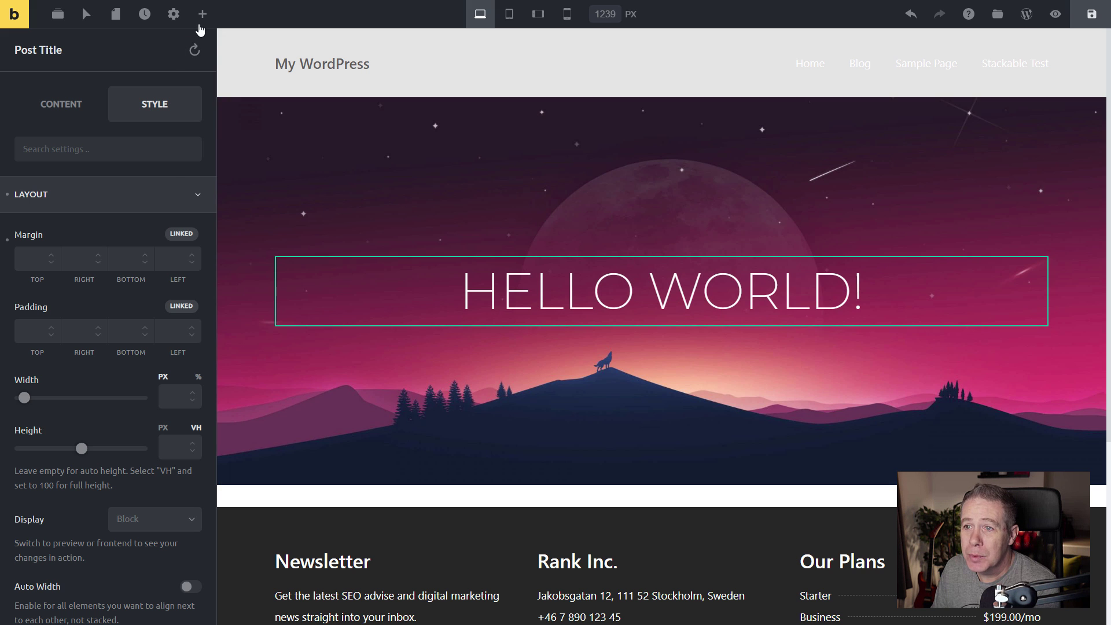
# Place a Text element in the hero below the title and centre-align it.
pyautogui.click(201, 16)
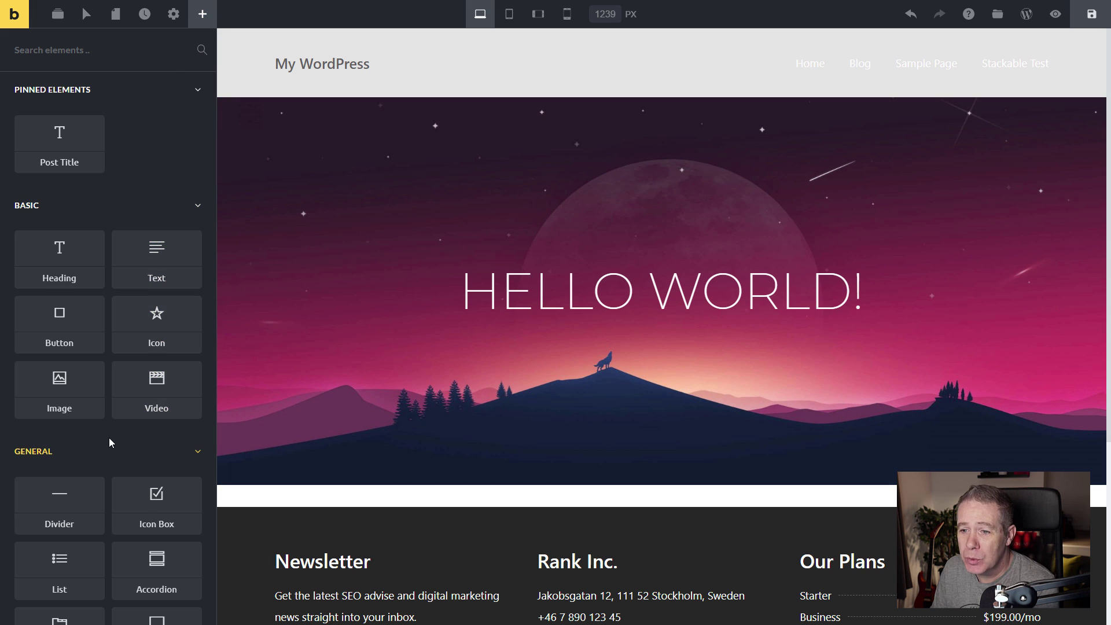
pyautogui.scroll(-2, 109, 438)
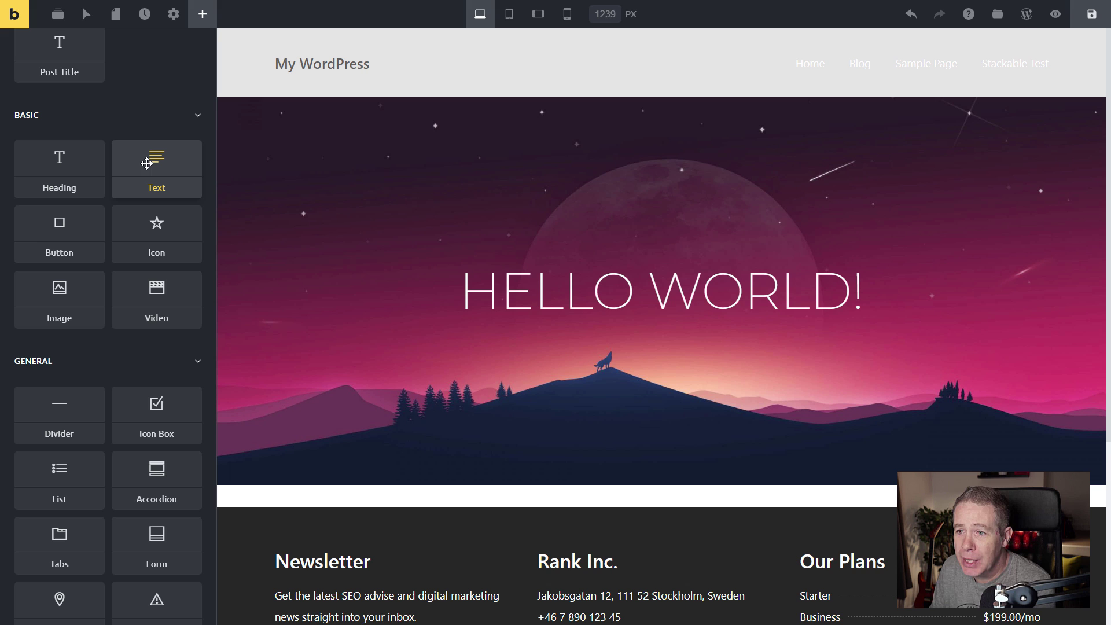
pyautogui.moveTo(155, 165); pyautogui.dragTo(612, 313)
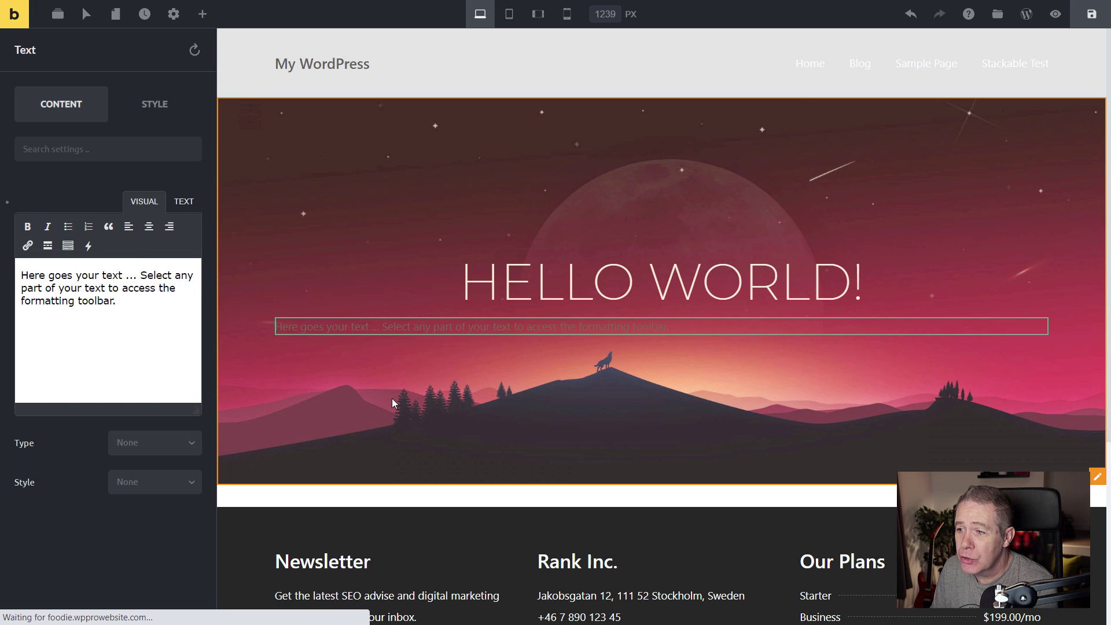
pyautogui.click(149, 227)
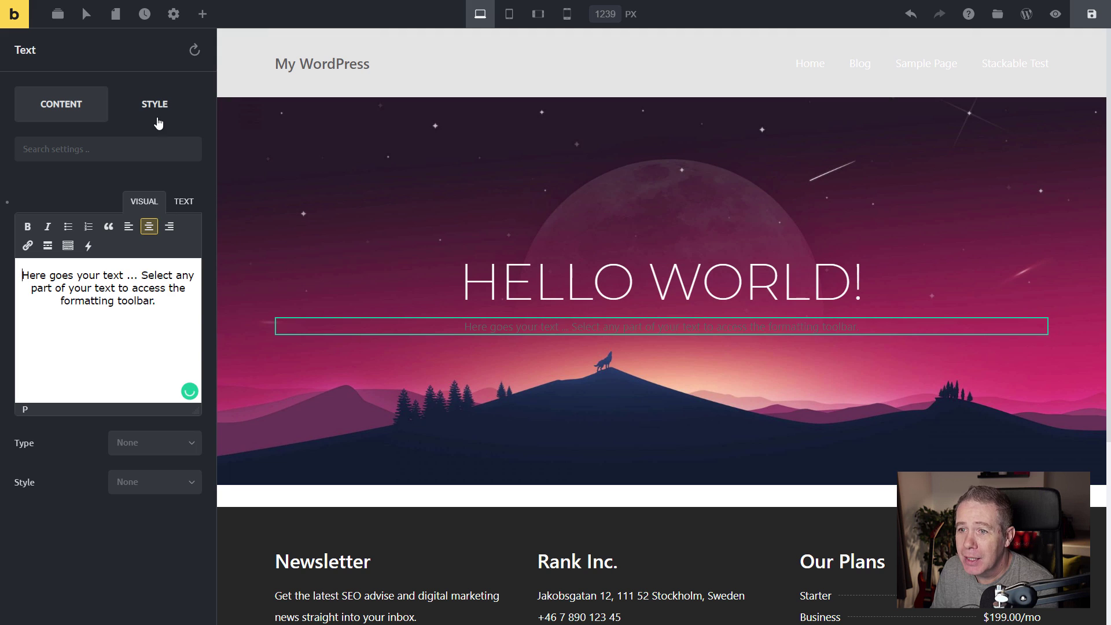
pyautogui.click(156, 111)
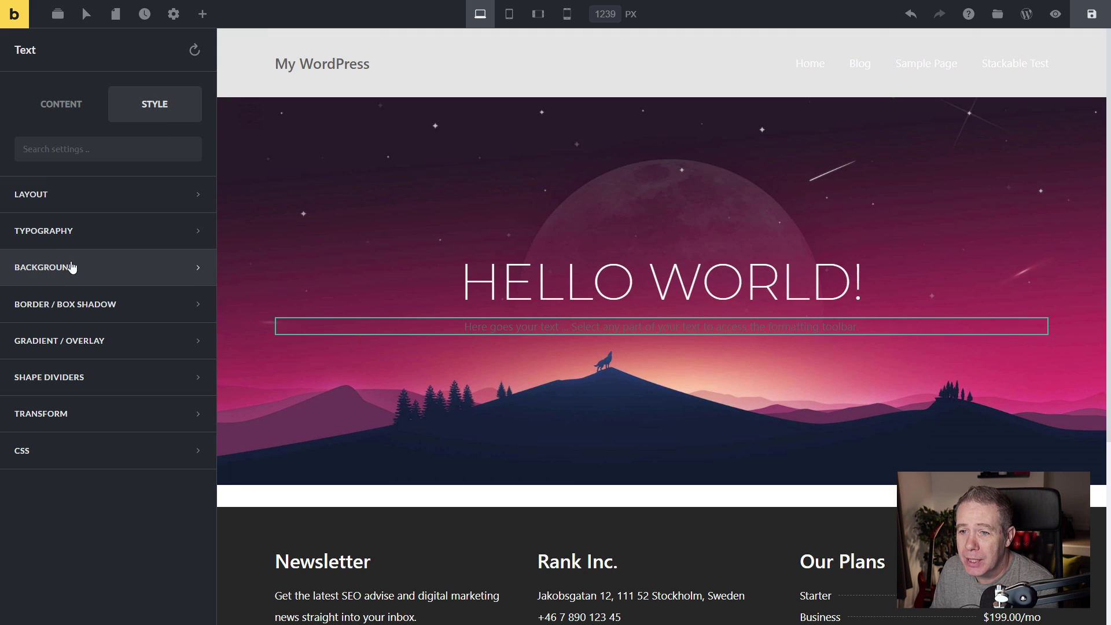
# Set the hero paragraph's font to Georgia and its text colour to white #ffffff.
pyautogui.click(55, 235)
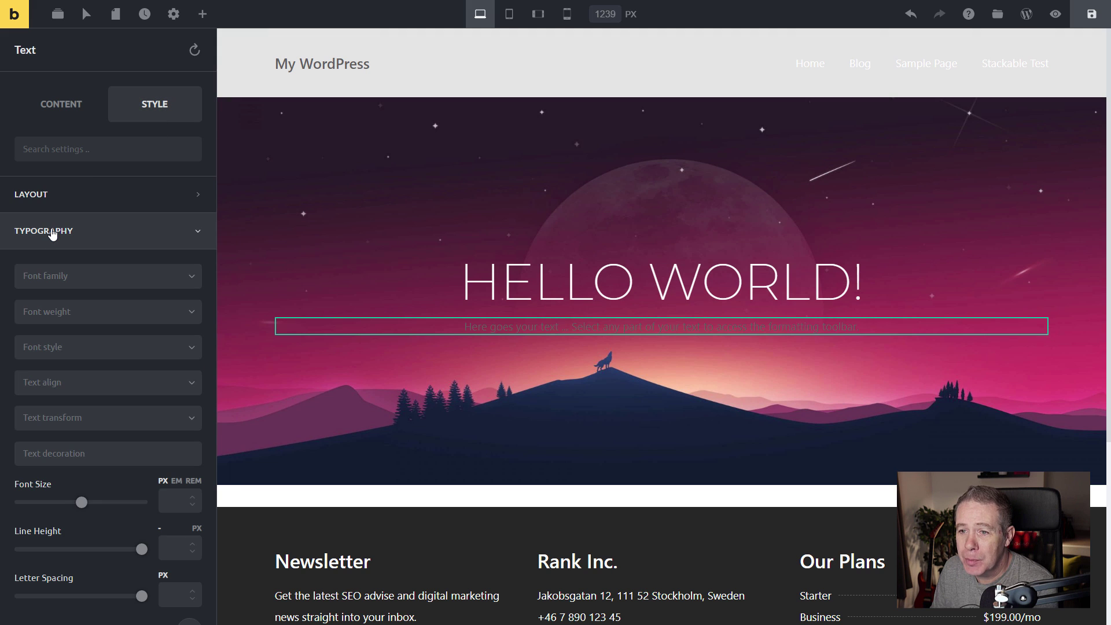
pyautogui.click(139, 283)
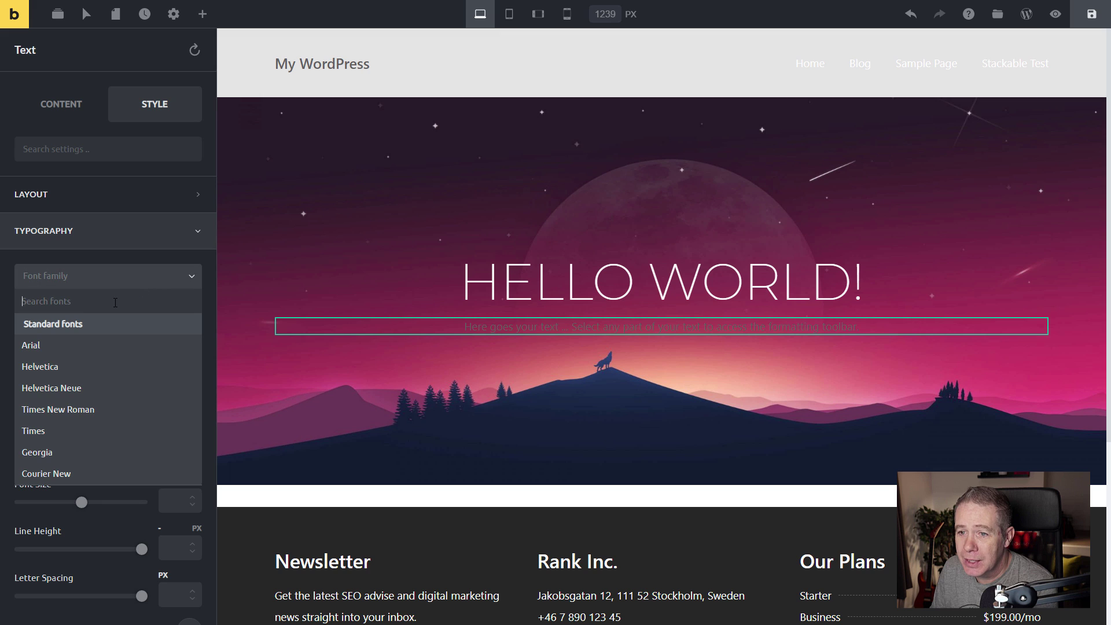
pyautogui.click(62, 452)
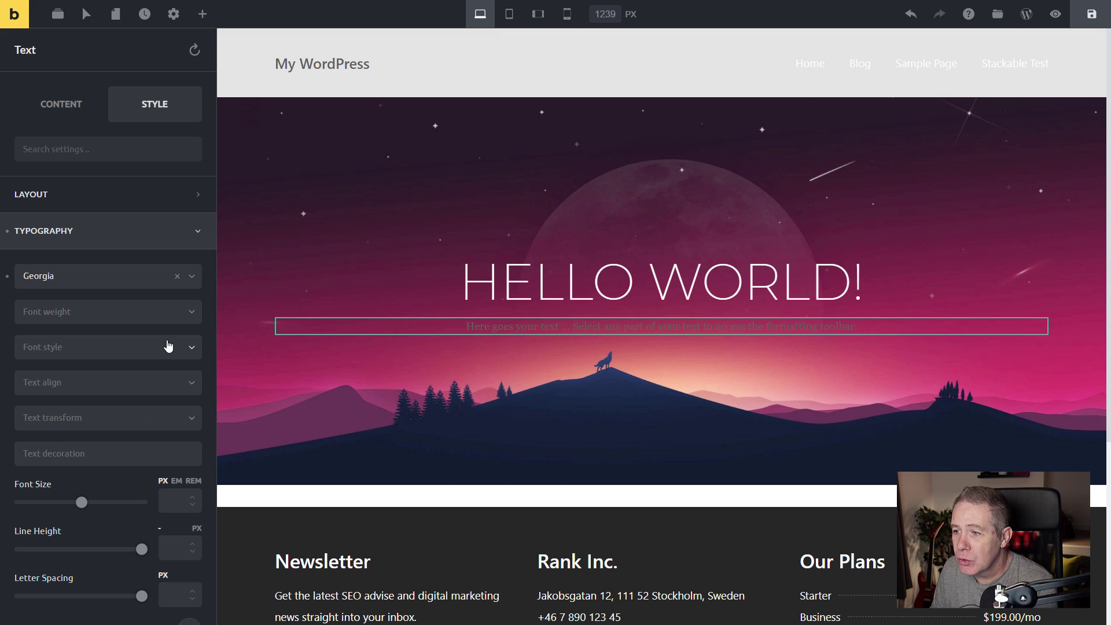
pyautogui.scroll(-5, 120, 498)
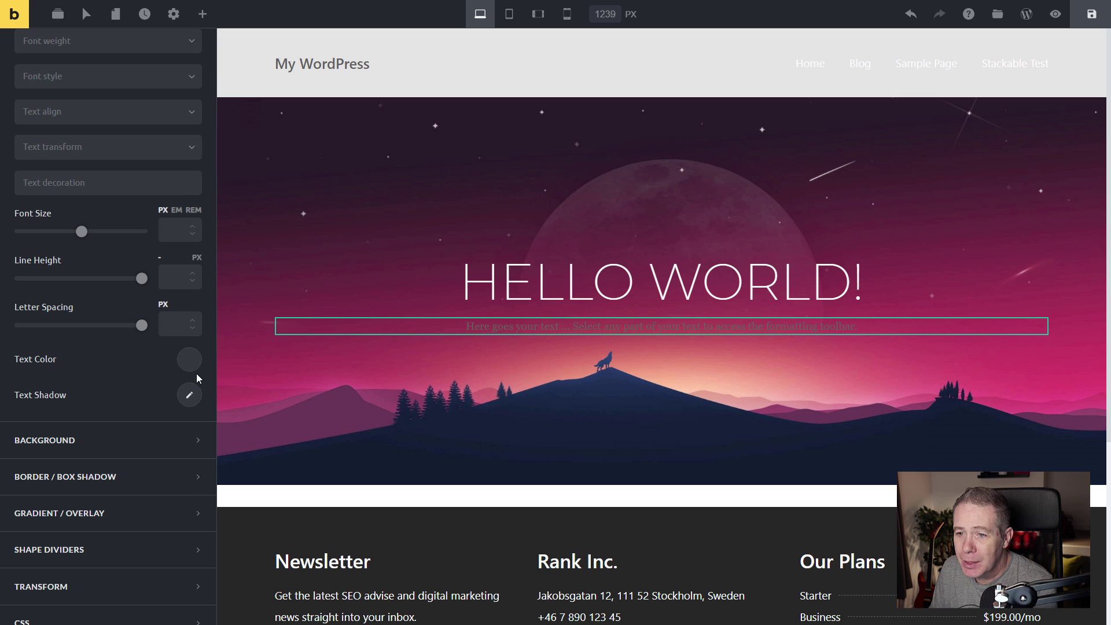
pyautogui.click(191, 362)
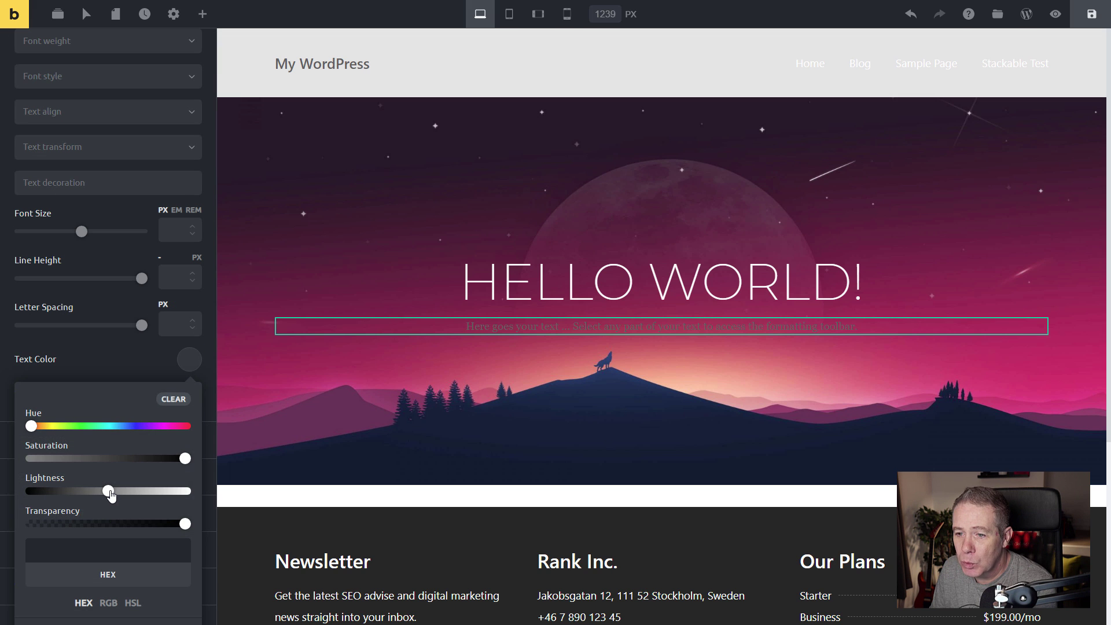
pyautogui.moveTo(110, 491); pyautogui.dragTo(187, 492)
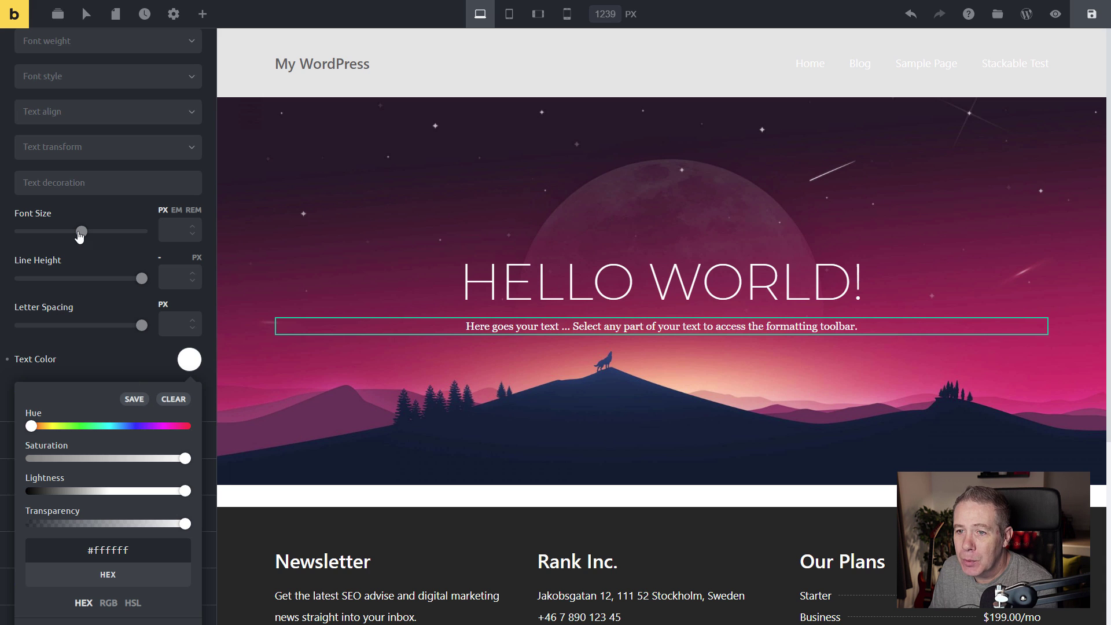
pyautogui.click(122, 225)
# Set the paragraph font size to 18 px and select its placeholder text.
pyautogui.click(172, 230)
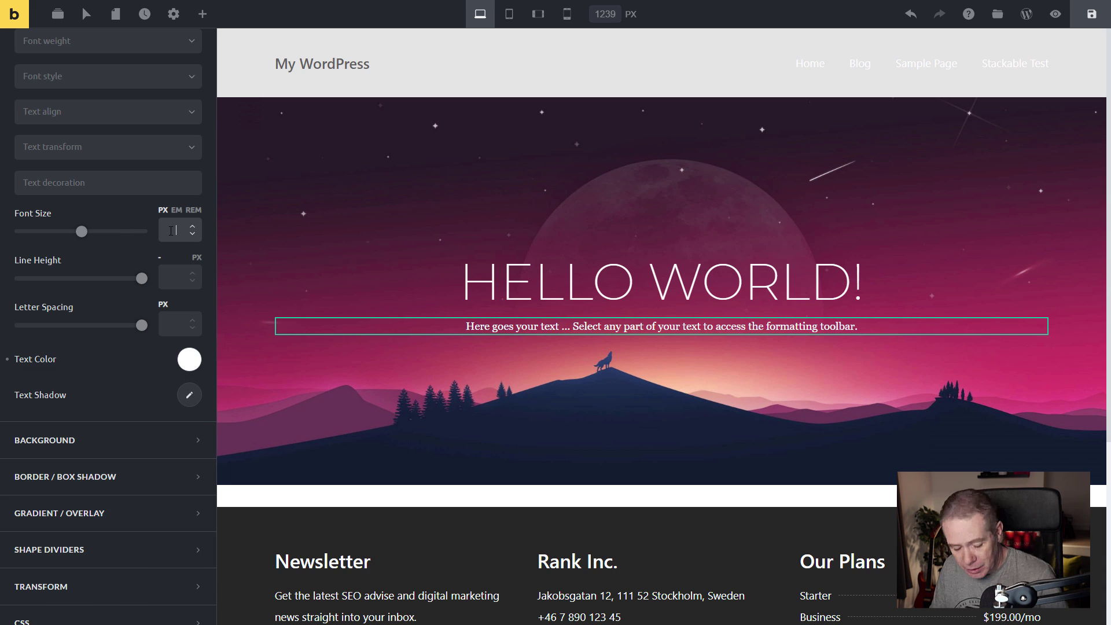
pyautogui.write('18')
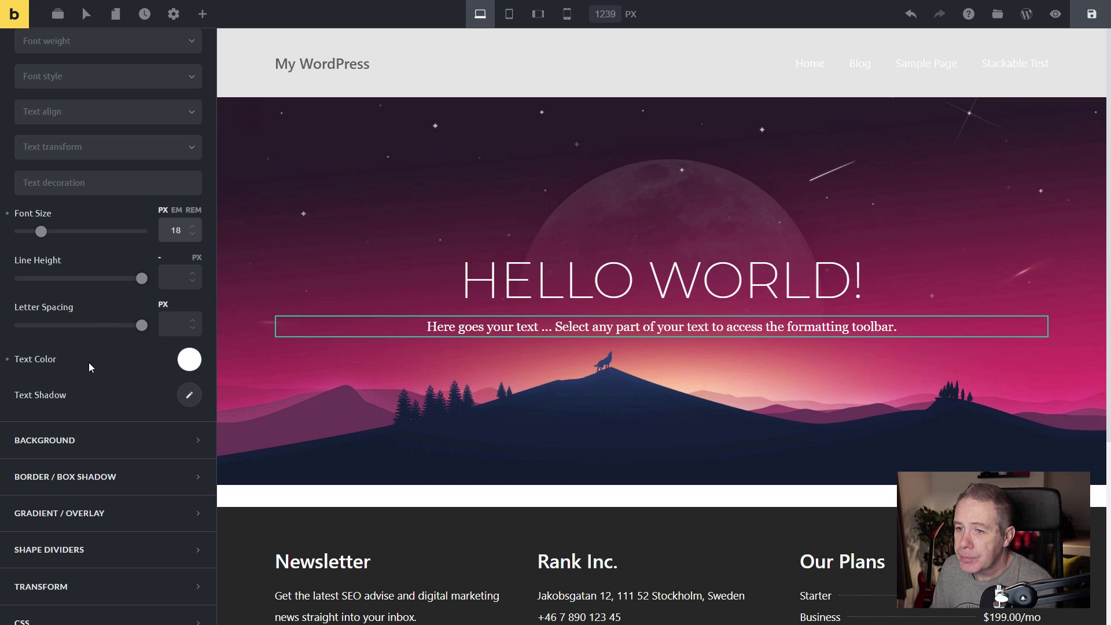
pyautogui.scroll(2, 51, 360)
pyautogui.scroll(4, 51, 360)
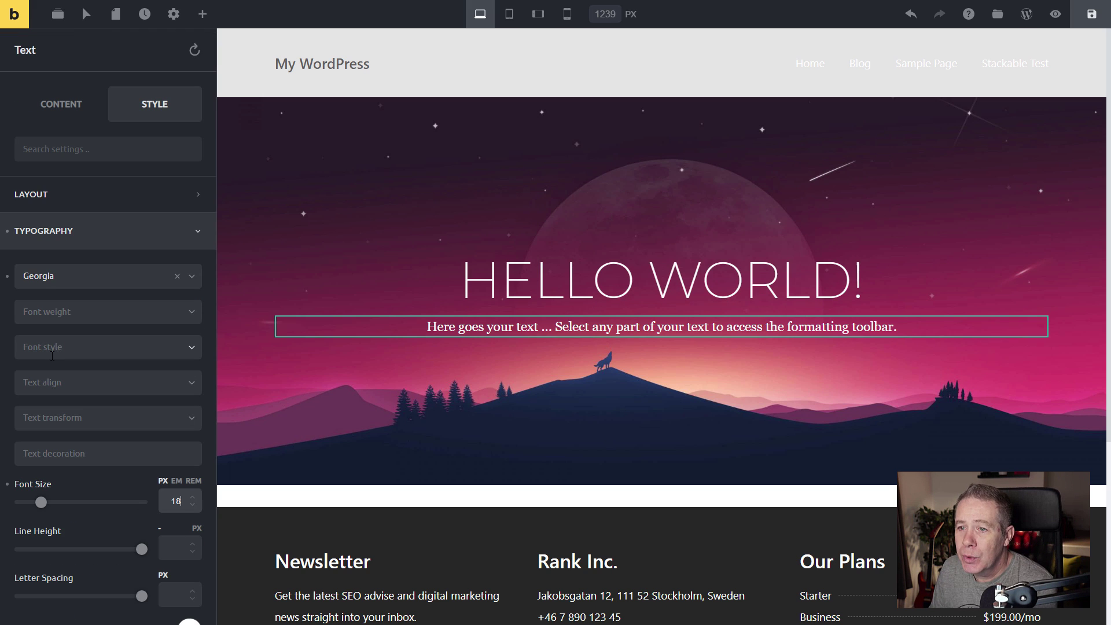
pyautogui.click(69, 118)
pyautogui.moveTo(162, 302); pyautogui.dragTo(23, 271)
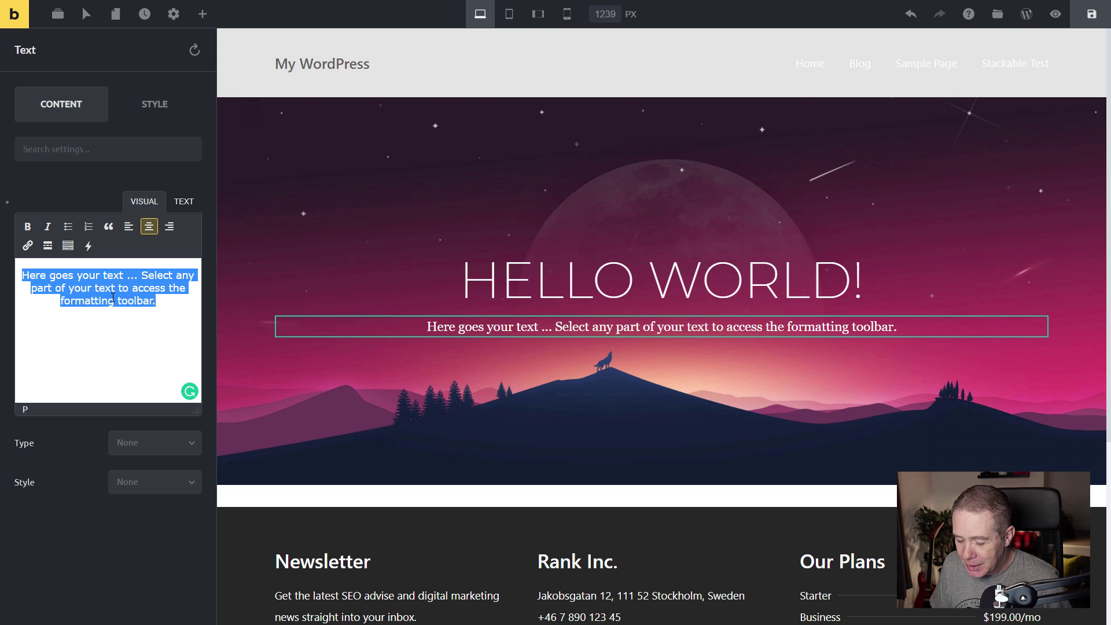
# Replace the placeholder with 'Author:' followed by the dynamic post author name.
pyautogui.press('BackSpace')
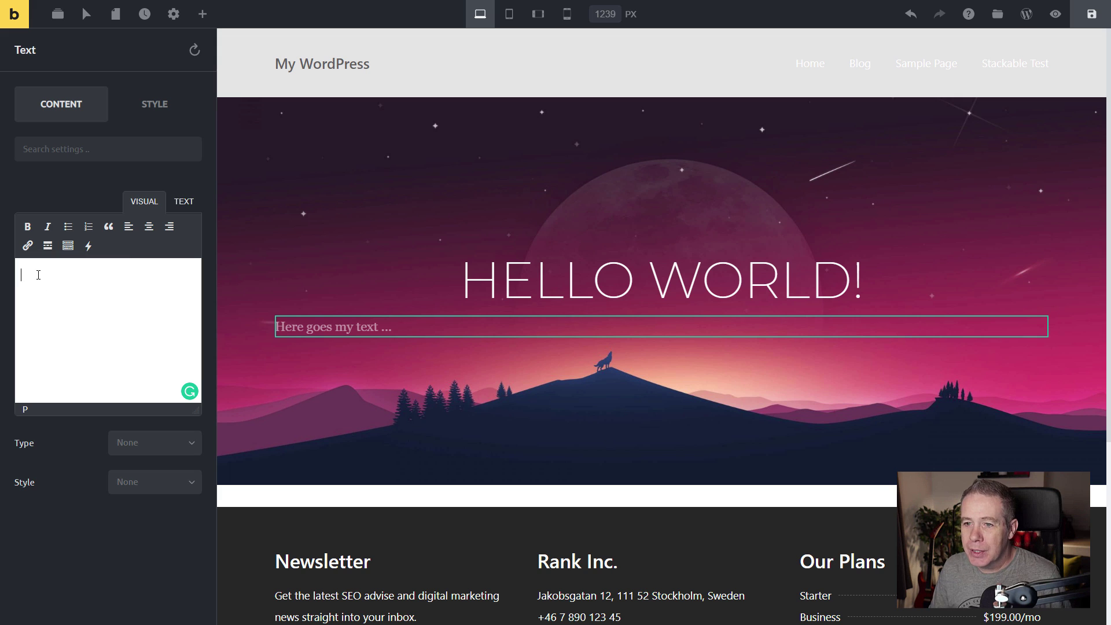
pyautogui.write('Autho')
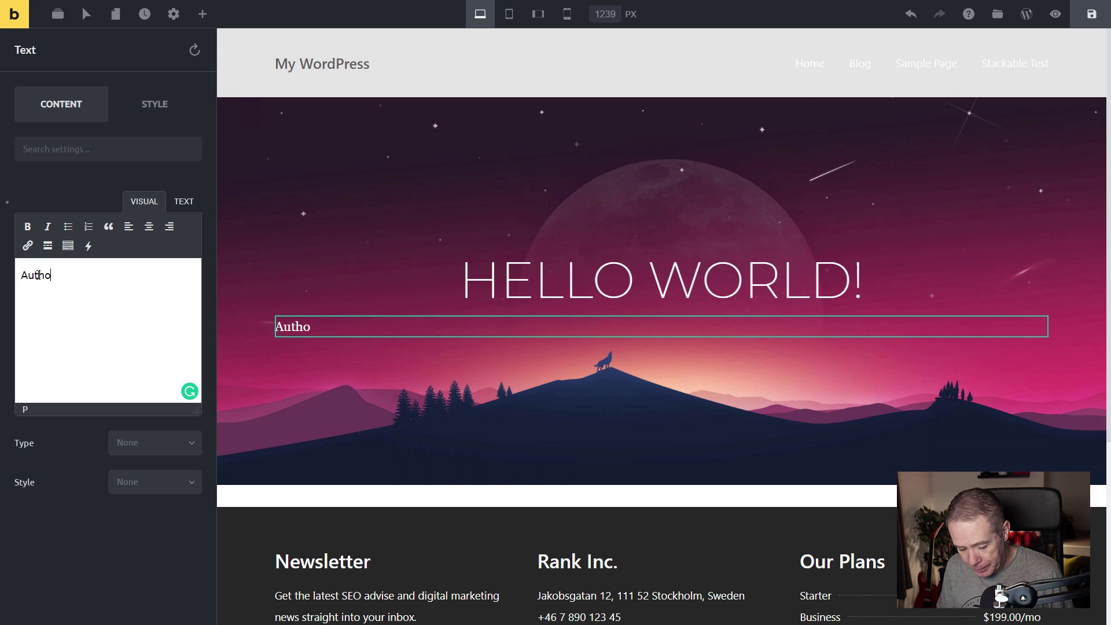
pyautogui.write('r:')
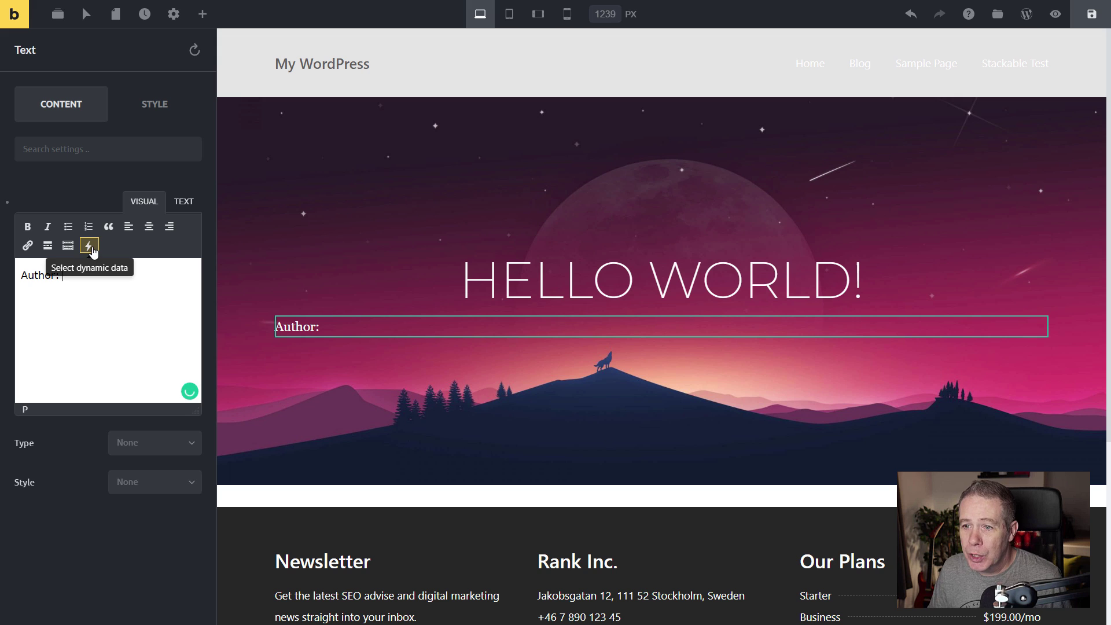
pyautogui.click(89, 246)
pyautogui.moveTo(105, 273)
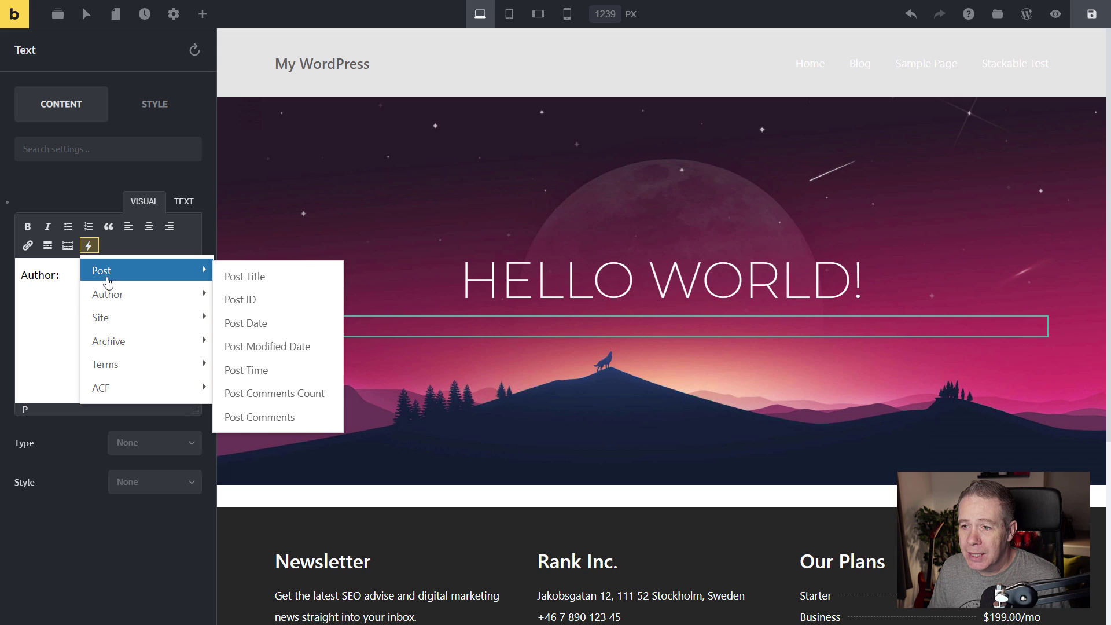
pyautogui.moveTo(112, 293)
pyautogui.click(247, 298)
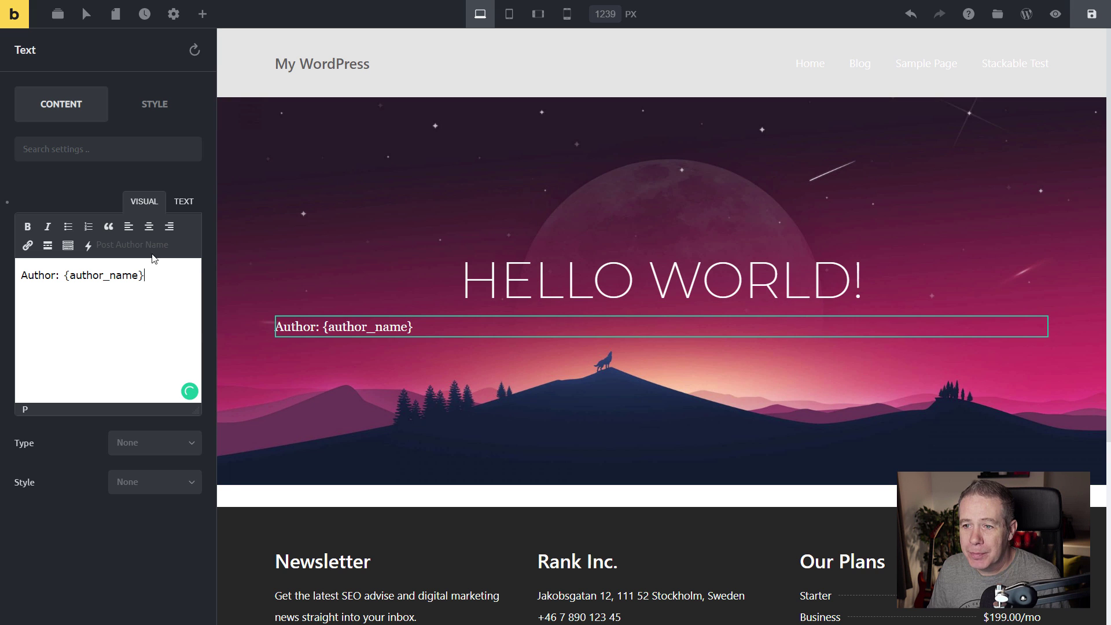
# Centre the line and append '| Posted on:' with the dynamic post date, then start a new line.
pyautogui.click(148, 226)
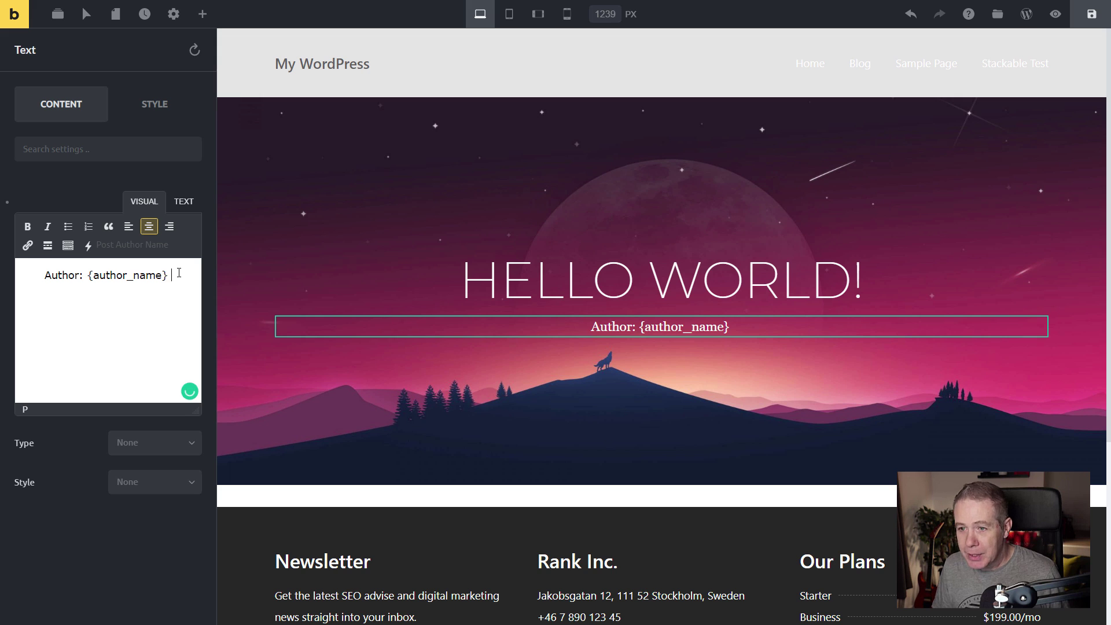
pyautogui.write('|')
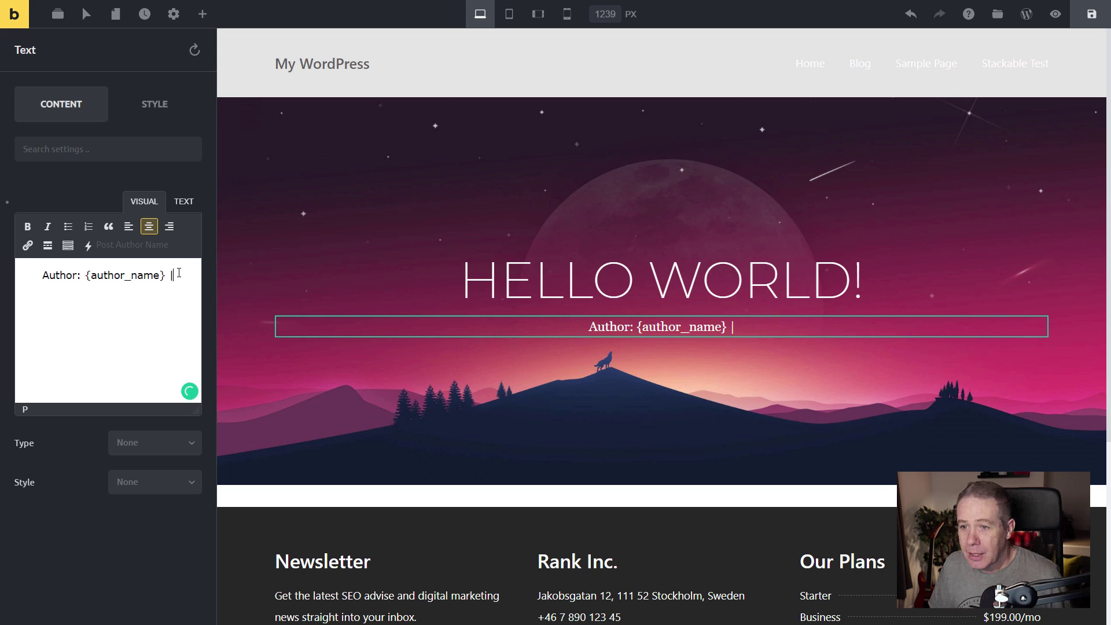
pyautogui.write(' Posted')
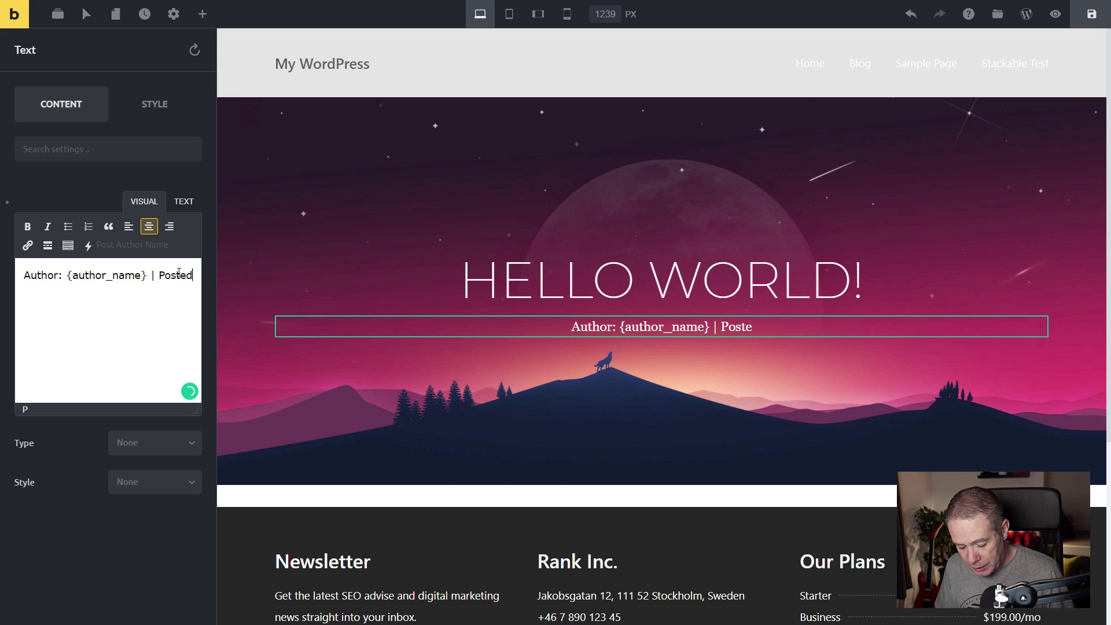
pyautogui.write(' on:')
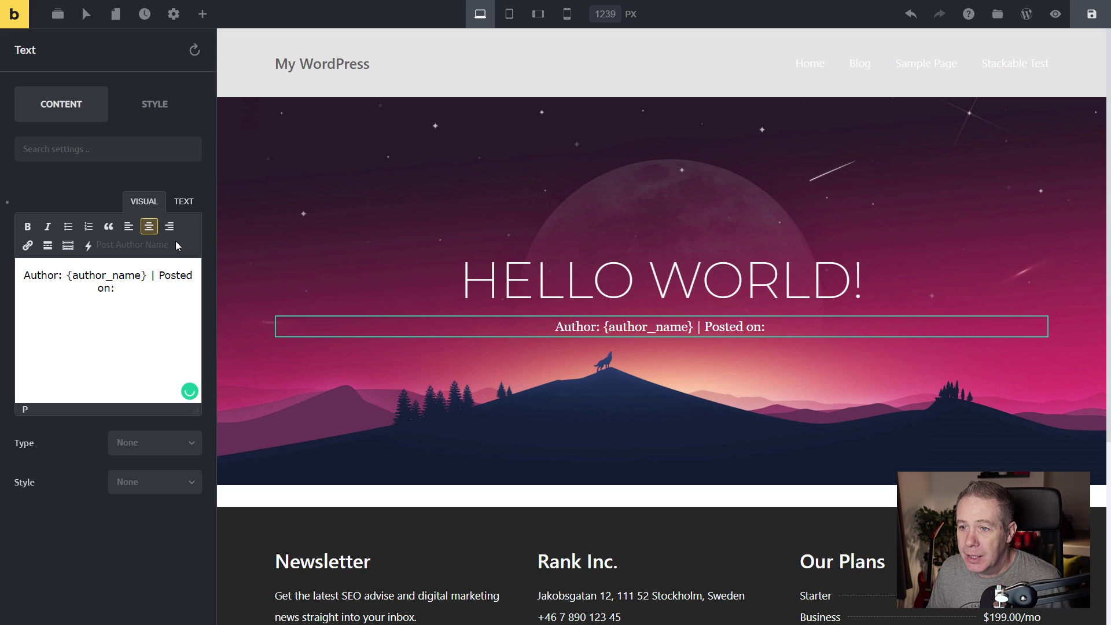
pyautogui.click(88, 245)
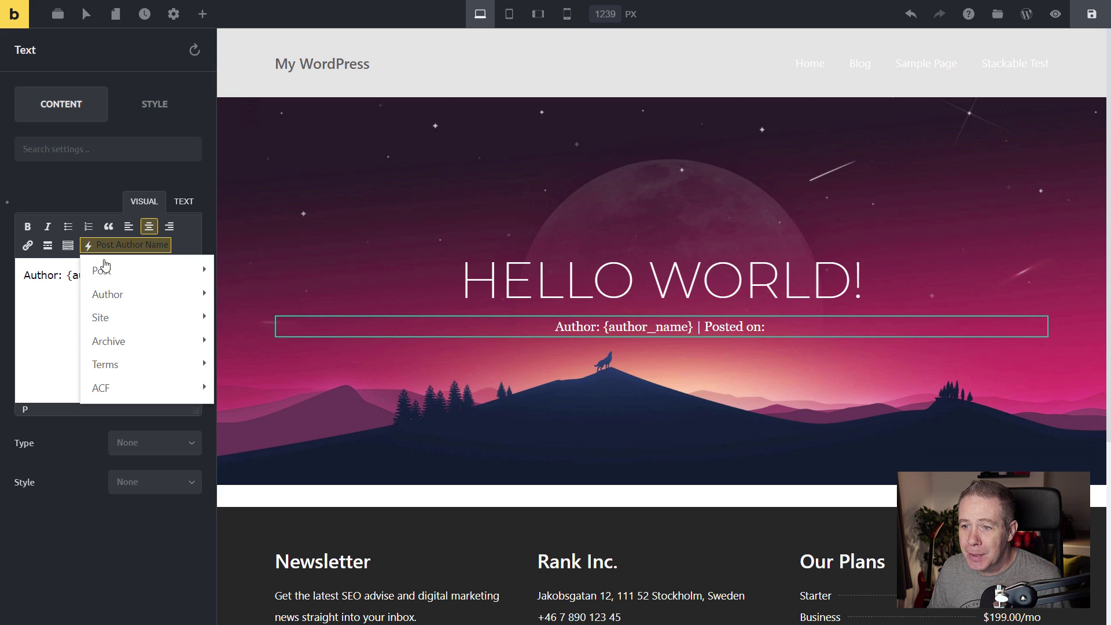
pyautogui.moveTo(141, 277)
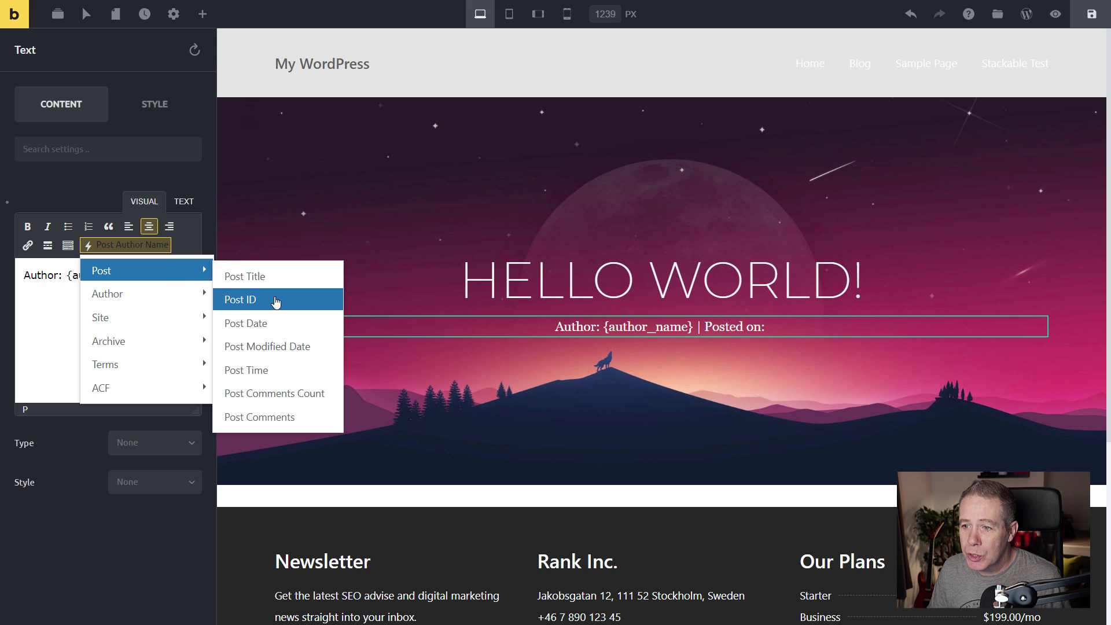
pyautogui.click(264, 336)
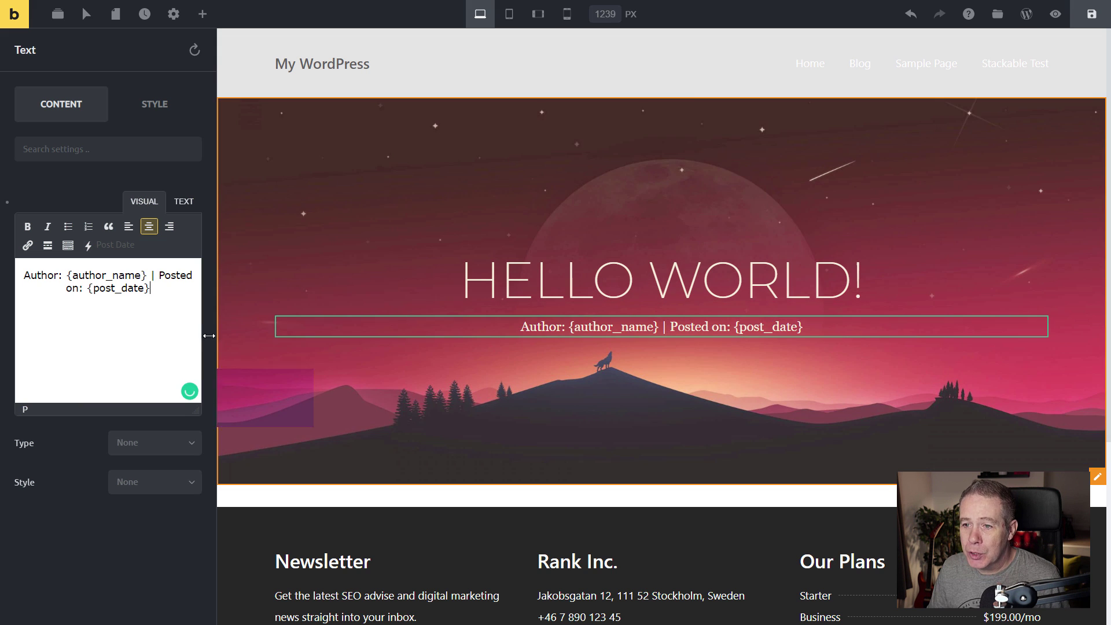
pyautogui.press('Return')
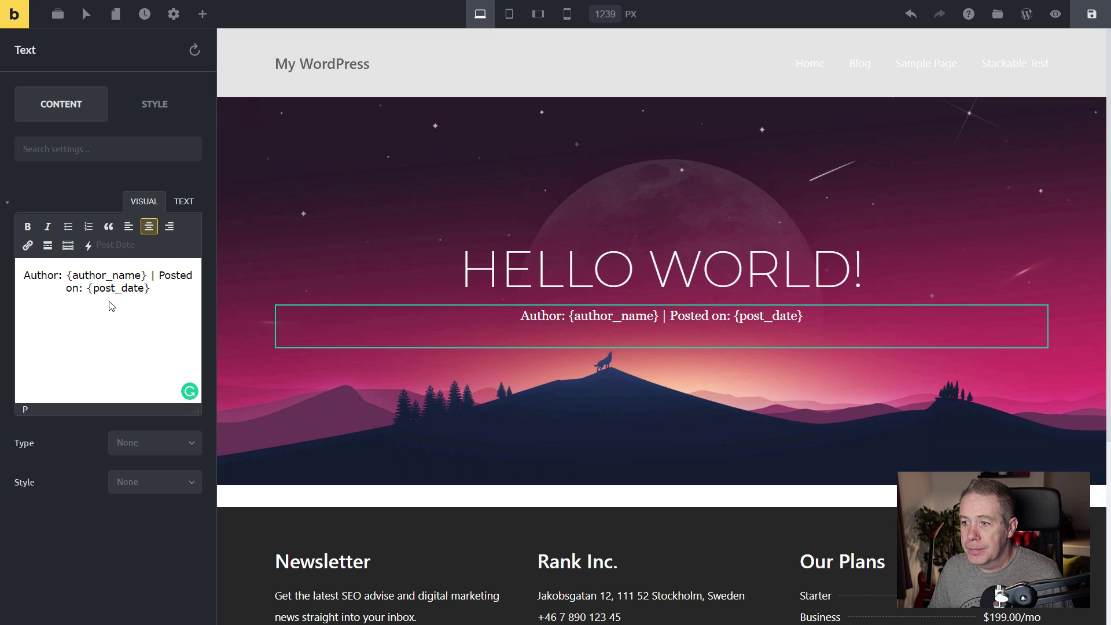
# Add the line 'Publication: {acf_publication} | Publication Date: {acf_publication_date}' under the author line.
pyautogui.press('Return')
pyautogui.write('Pu')
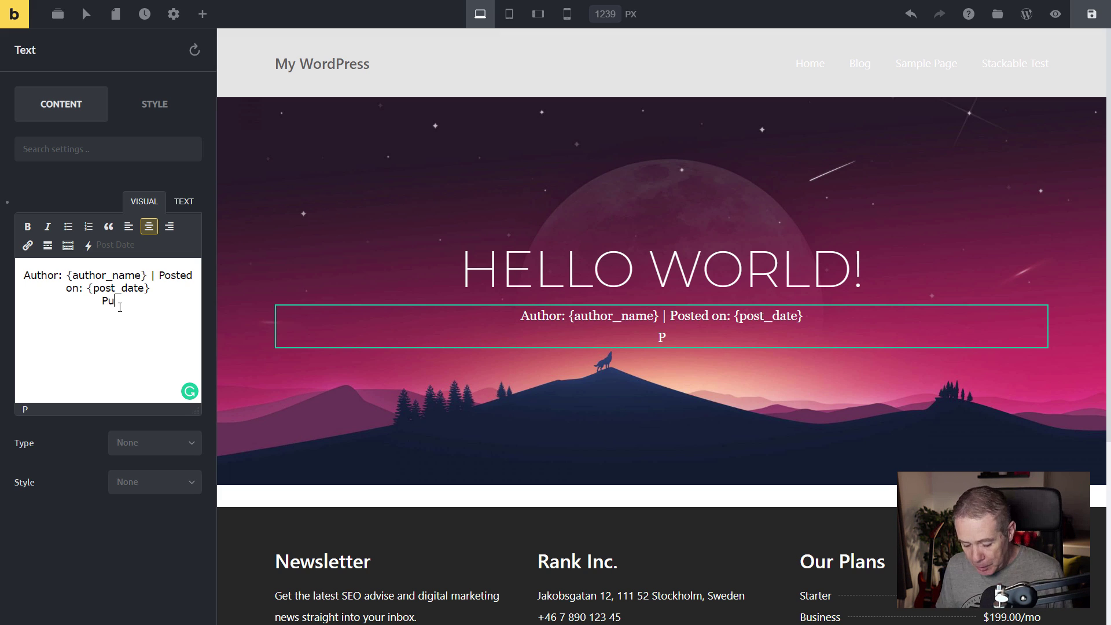
pyautogui.write('blication:')
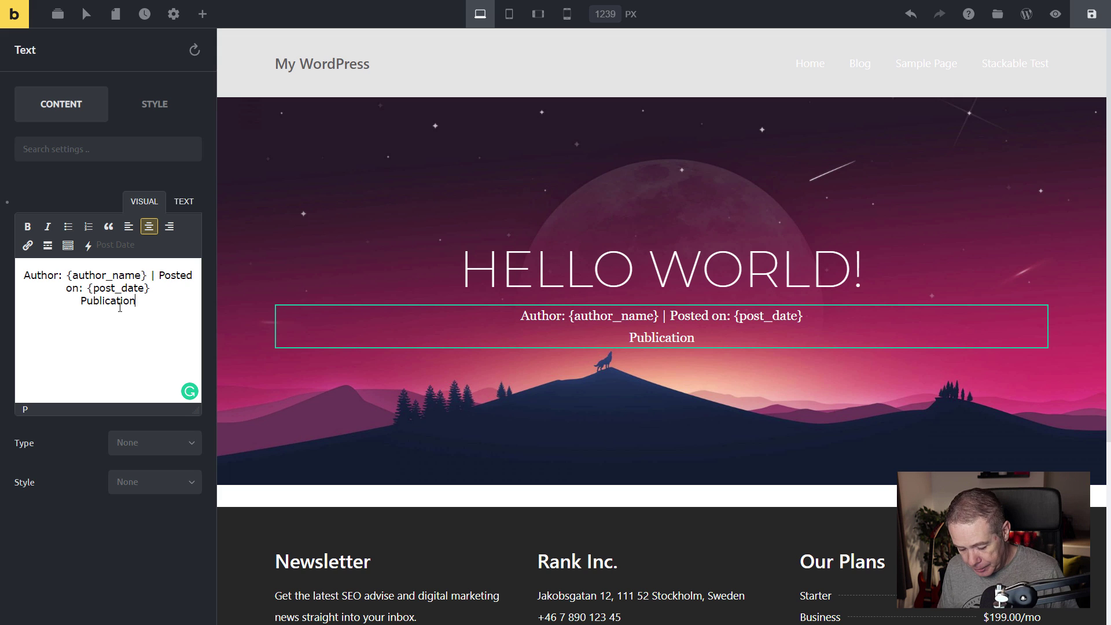
pyautogui.click(87, 249)
pyautogui.moveTo(134, 387)
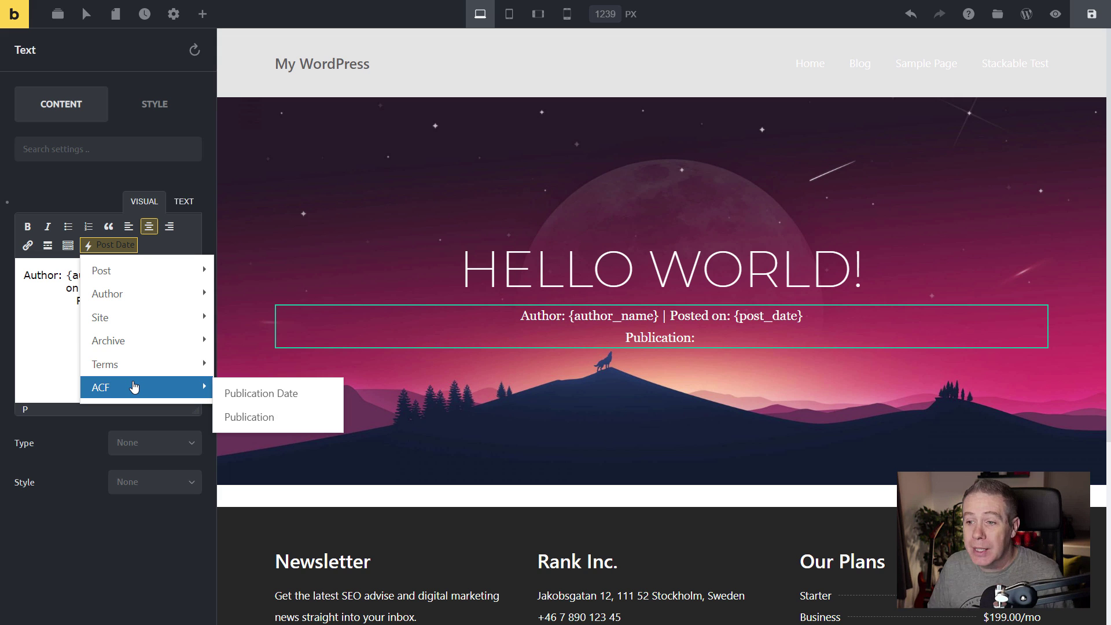
pyautogui.click(289, 417)
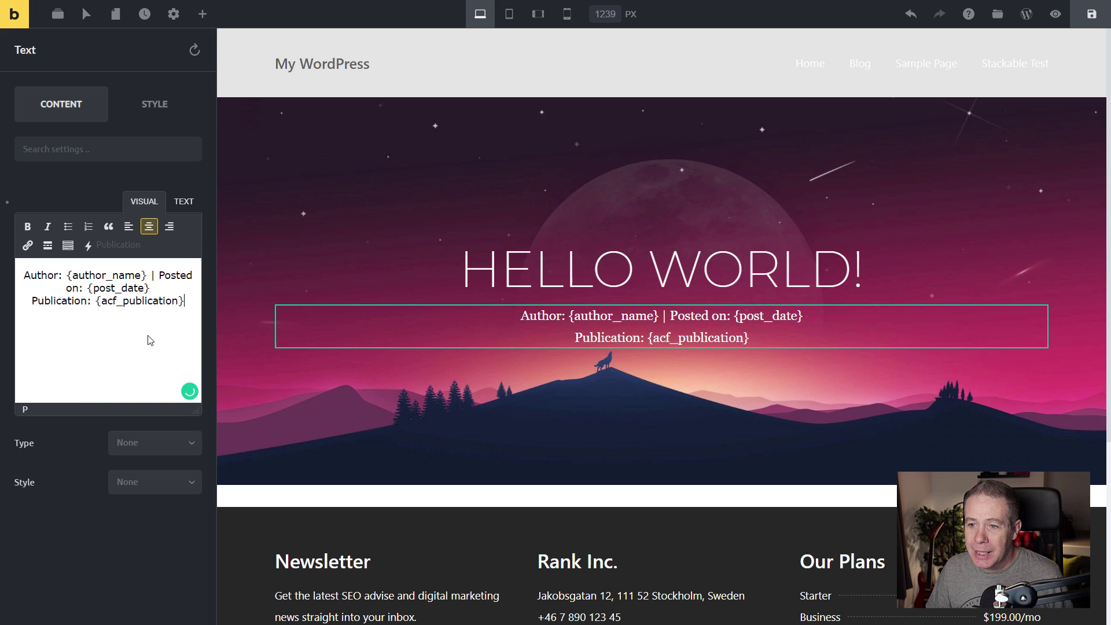
pyautogui.click(190, 302)
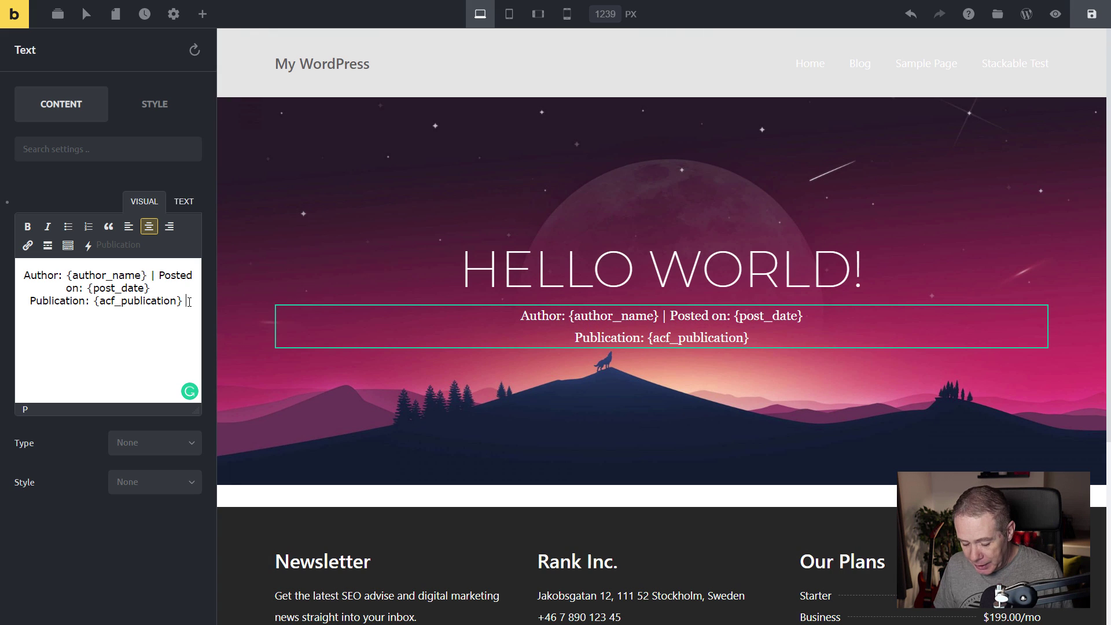
pyautogui.write('|')
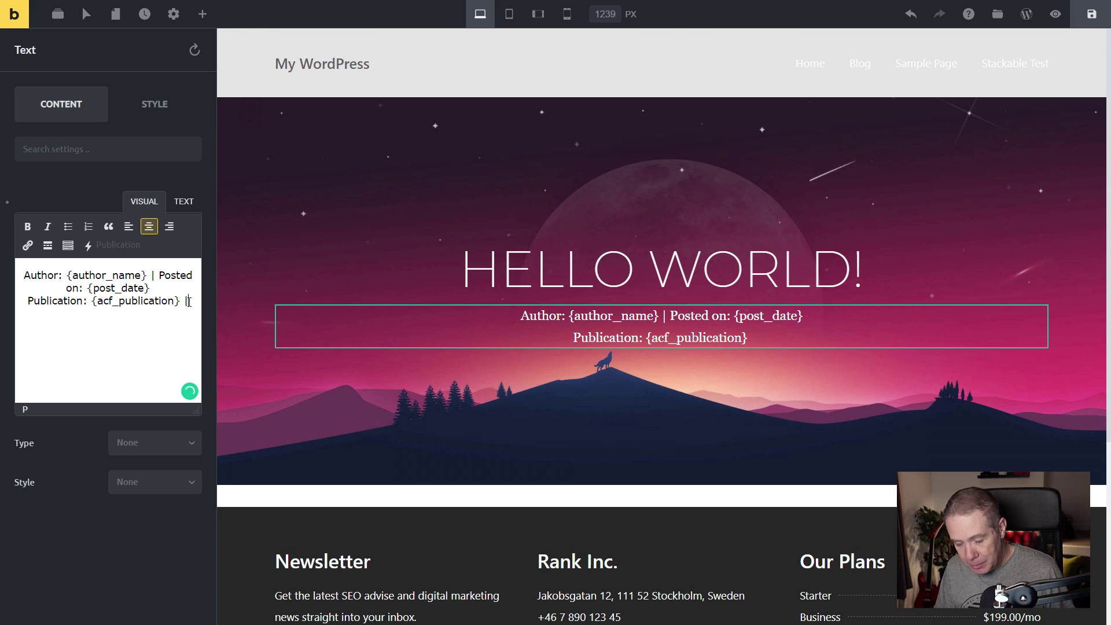
pyautogui.write(' Publi')
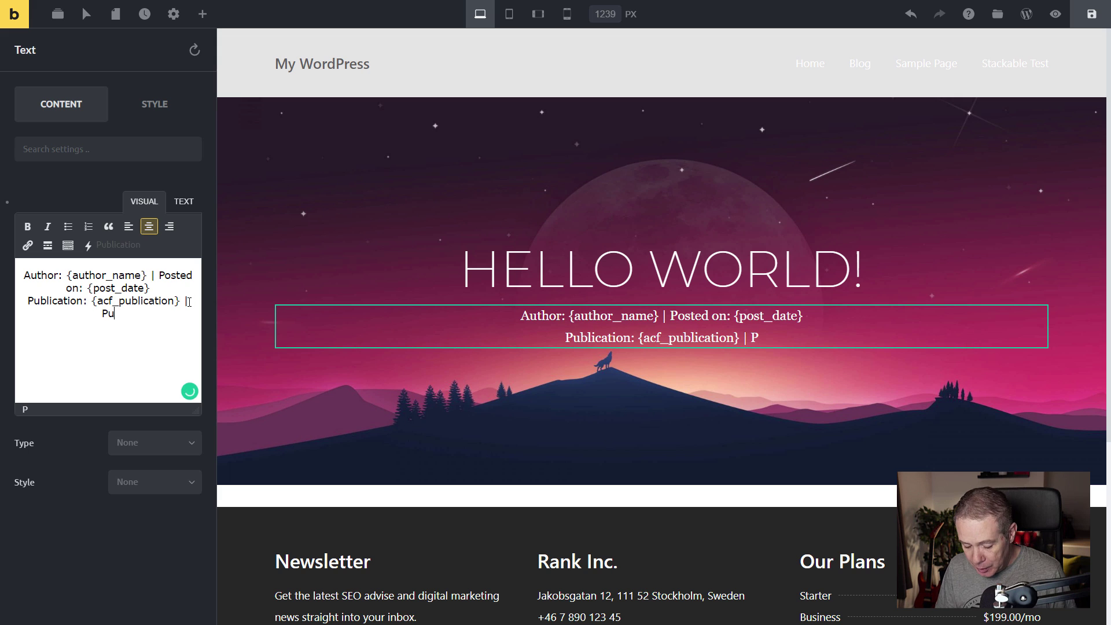
pyautogui.write('ca')
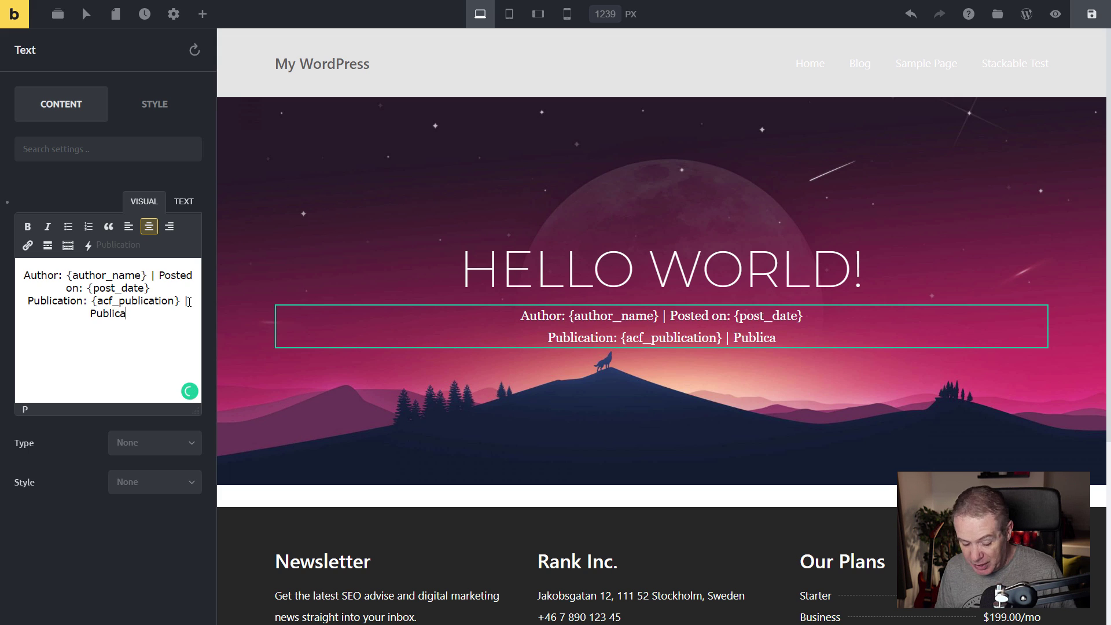
pyautogui.write('tion Date: ')
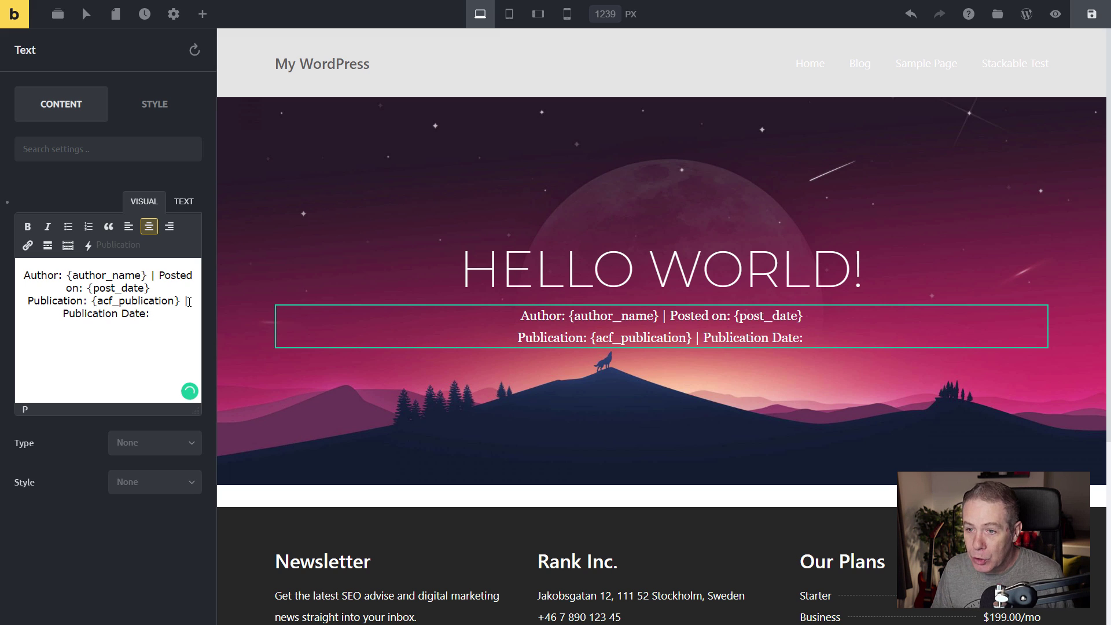
pyautogui.write('{')
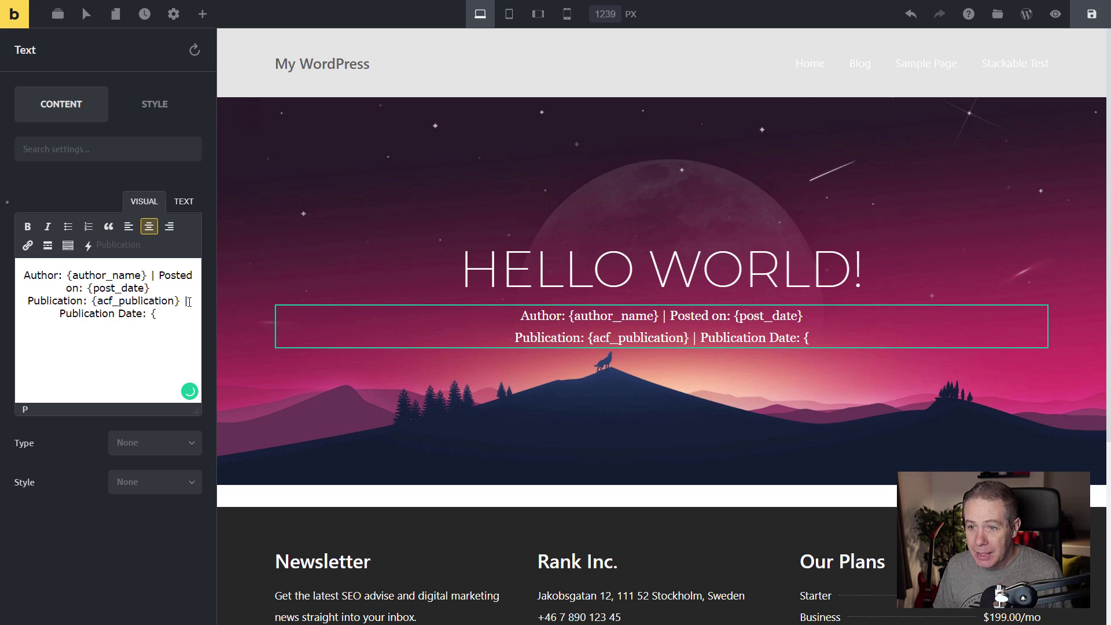
pyautogui.write('acf_')
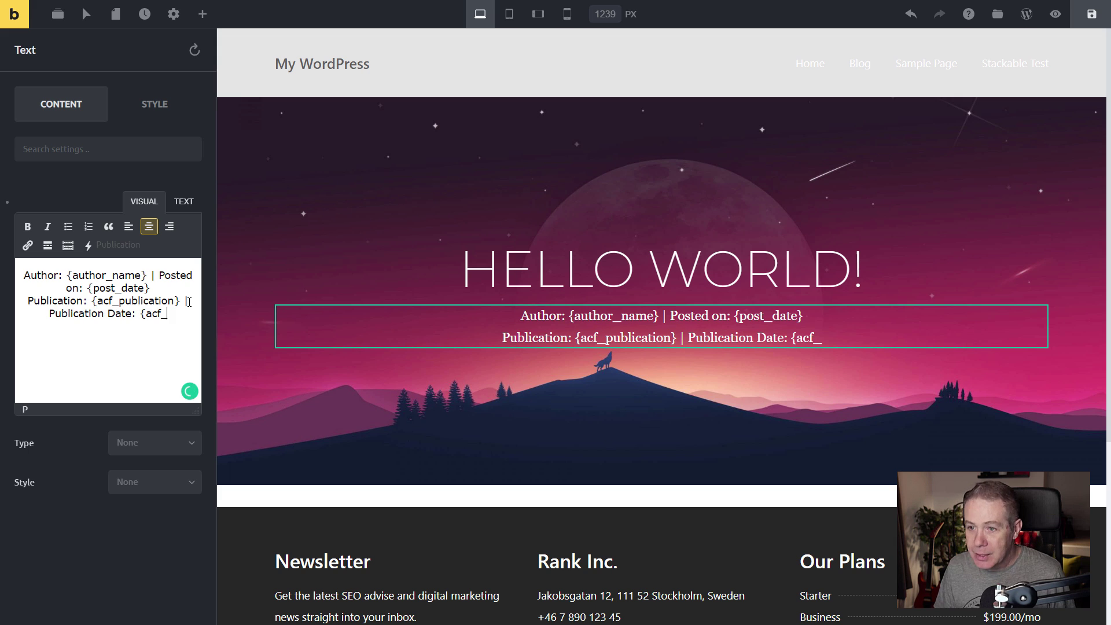
pyautogui.write('publicat')
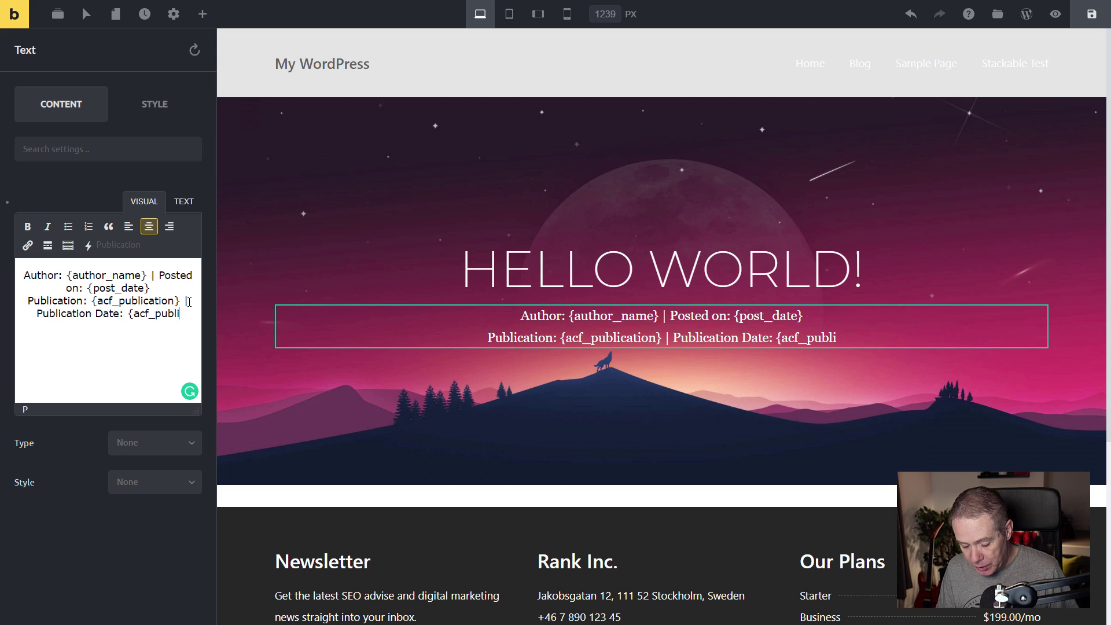
pyautogui.write('ion_')
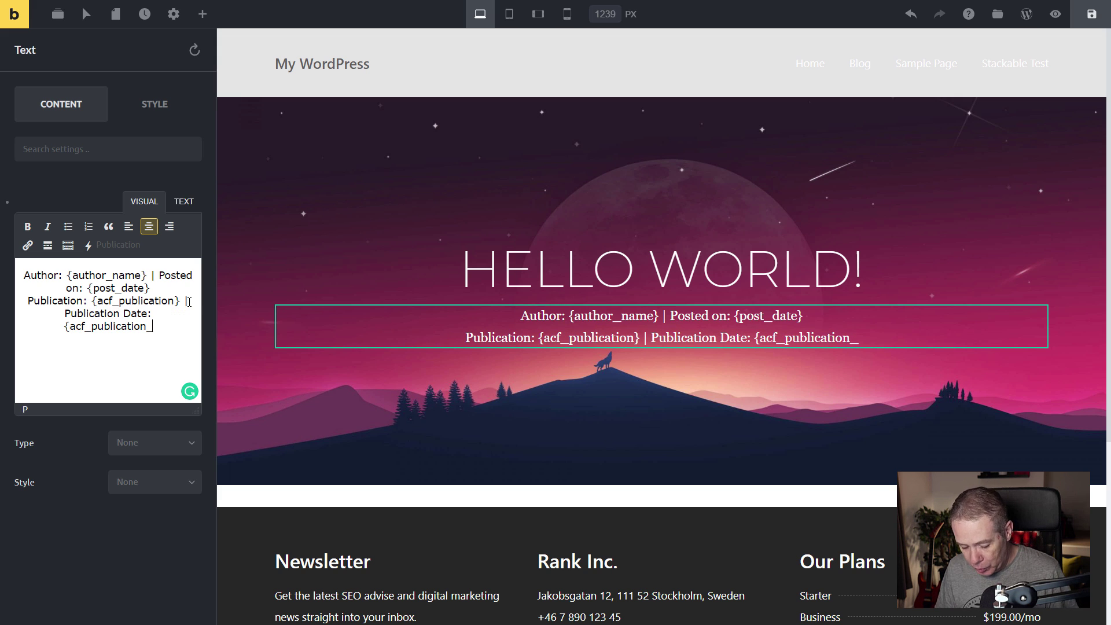
pyautogui.write('date}')
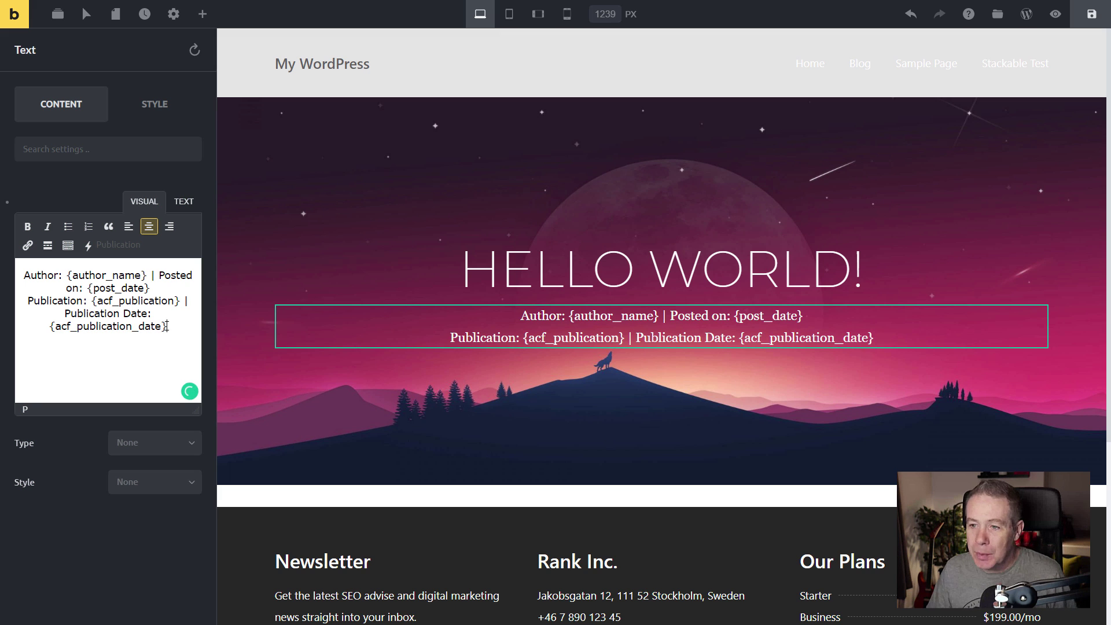
pyautogui.moveTo(165, 327); pyautogui.dragTo(49, 330)
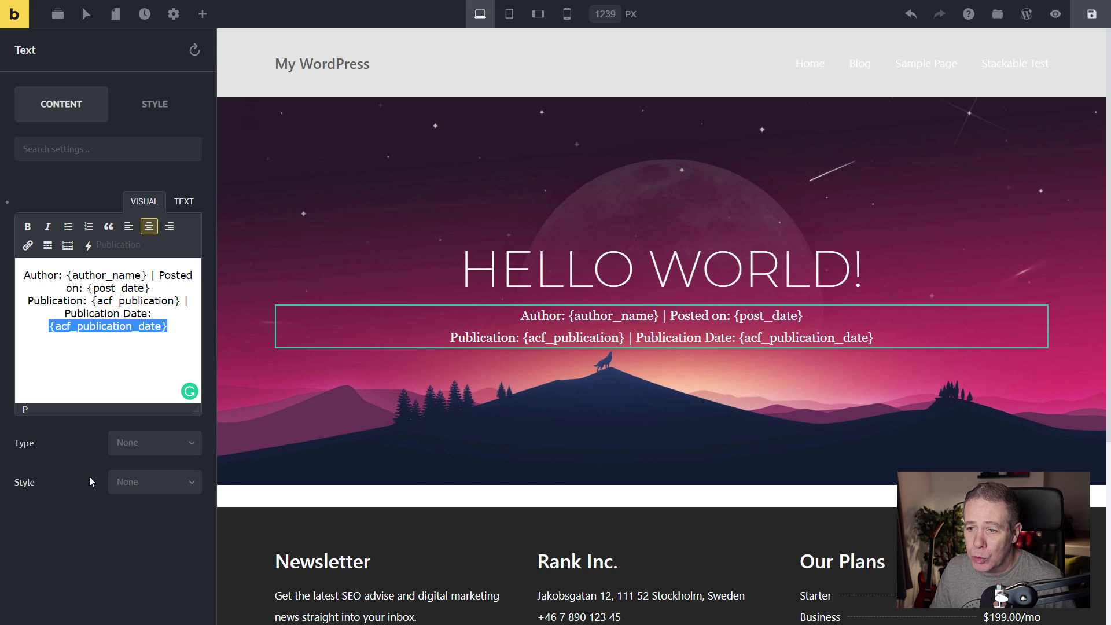
# Review the Type and Style presets, toggle TEXT/VISUAL view, then open the paragraph's Style settings.
pyautogui.click(139, 443)
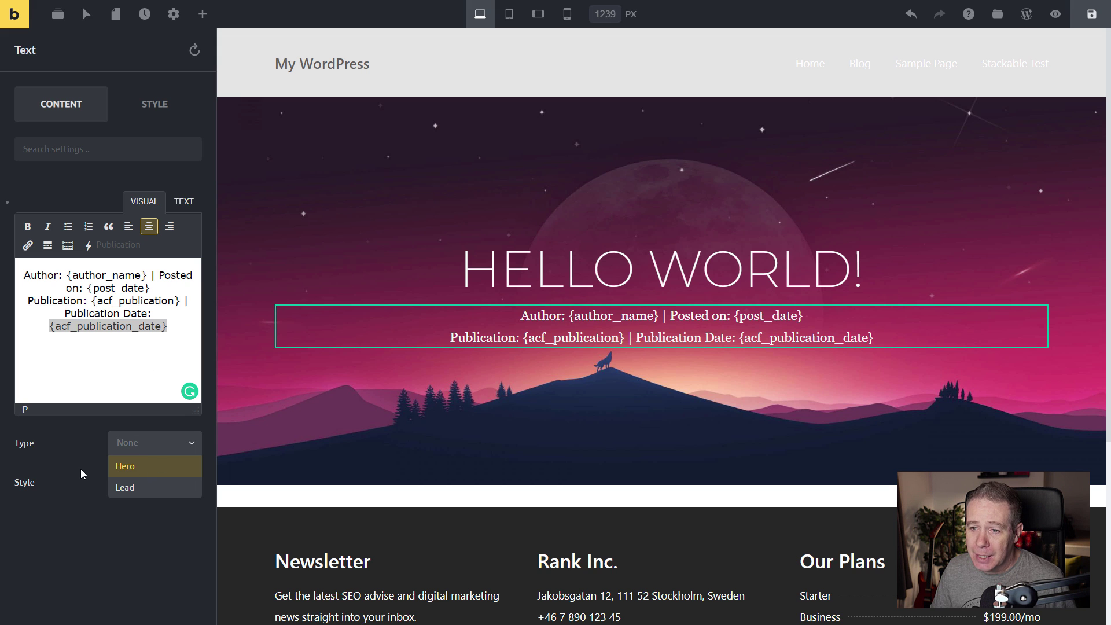
pyautogui.click(140, 482)
pyautogui.click(66, 508)
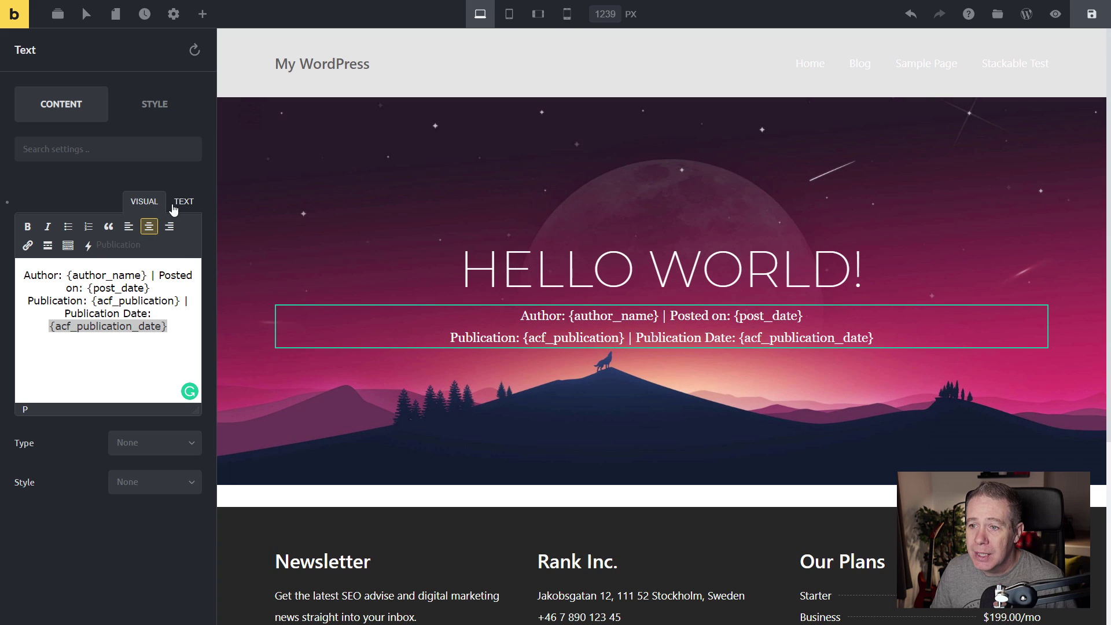
pyautogui.click(183, 202)
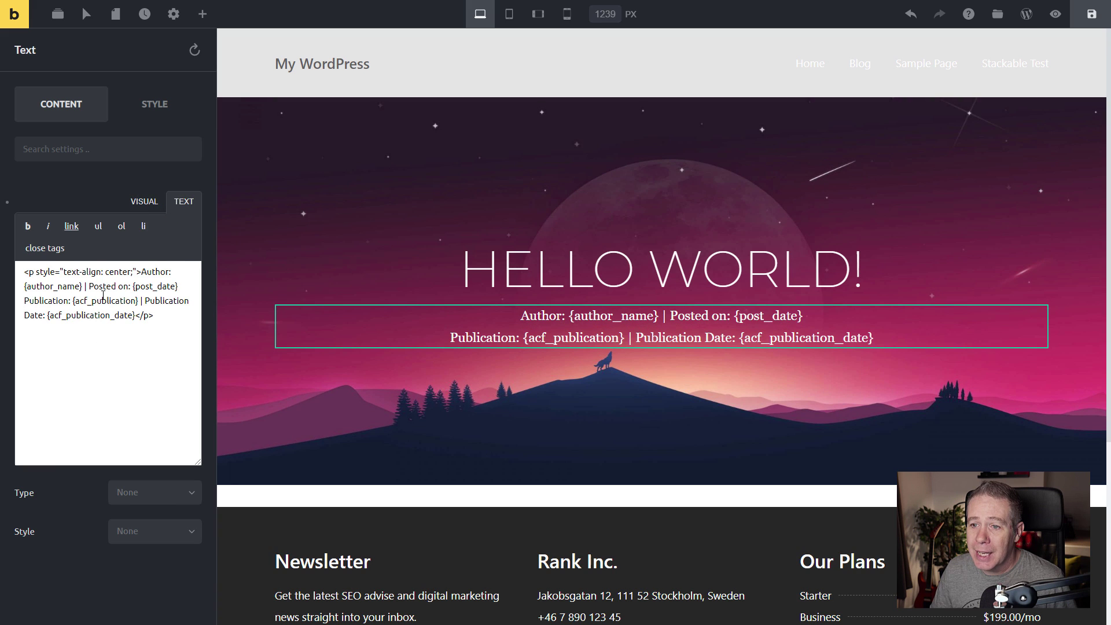
pyautogui.click(145, 203)
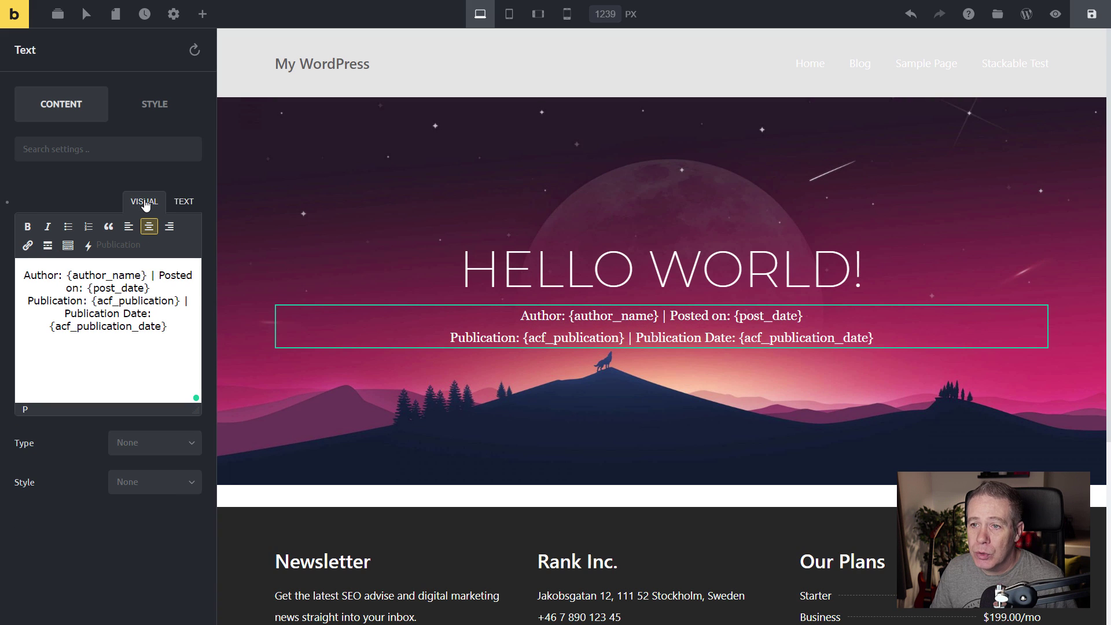
pyautogui.click(159, 104)
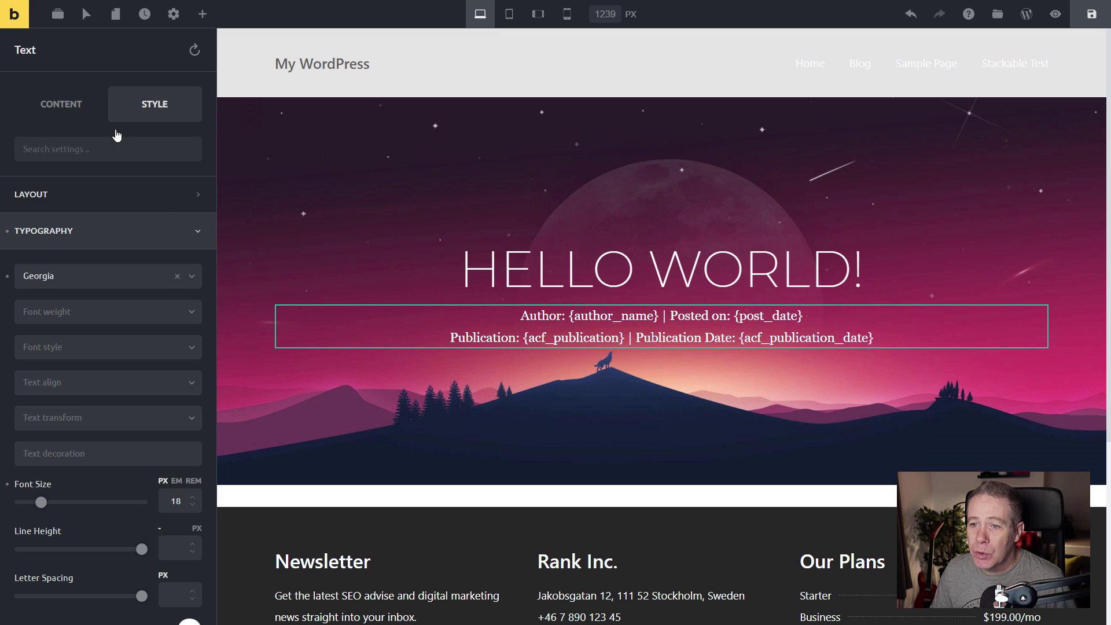
# Switch the hero meta text from Georgia 18 px to Helvetica 16 px, then show the Structure panel.
pyautogui.click(177, 277)
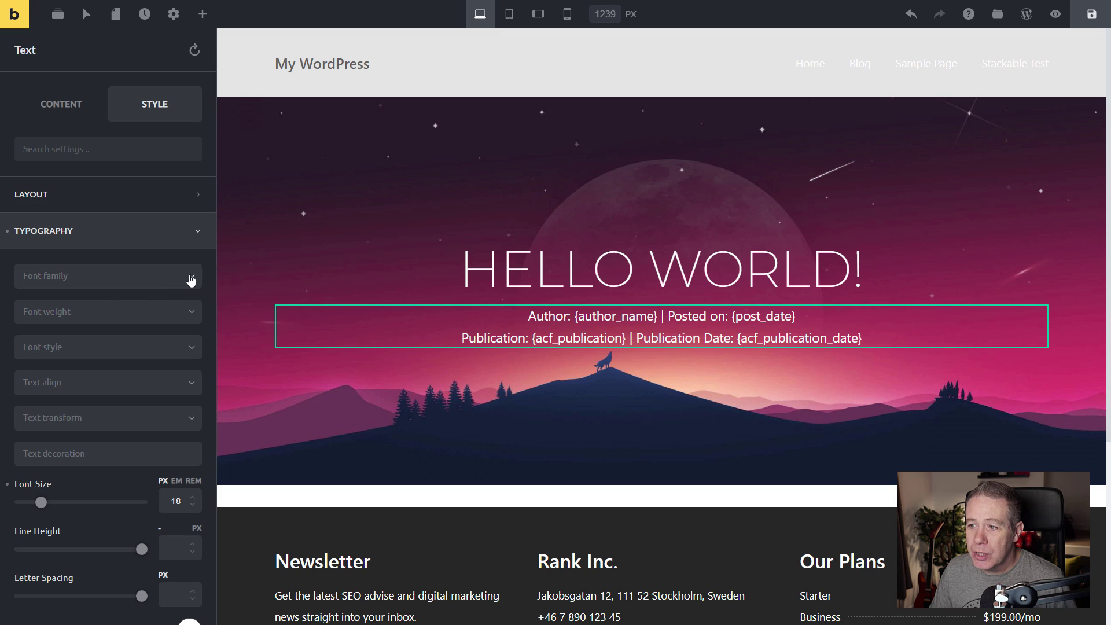
pyautogui.click(191, 280)
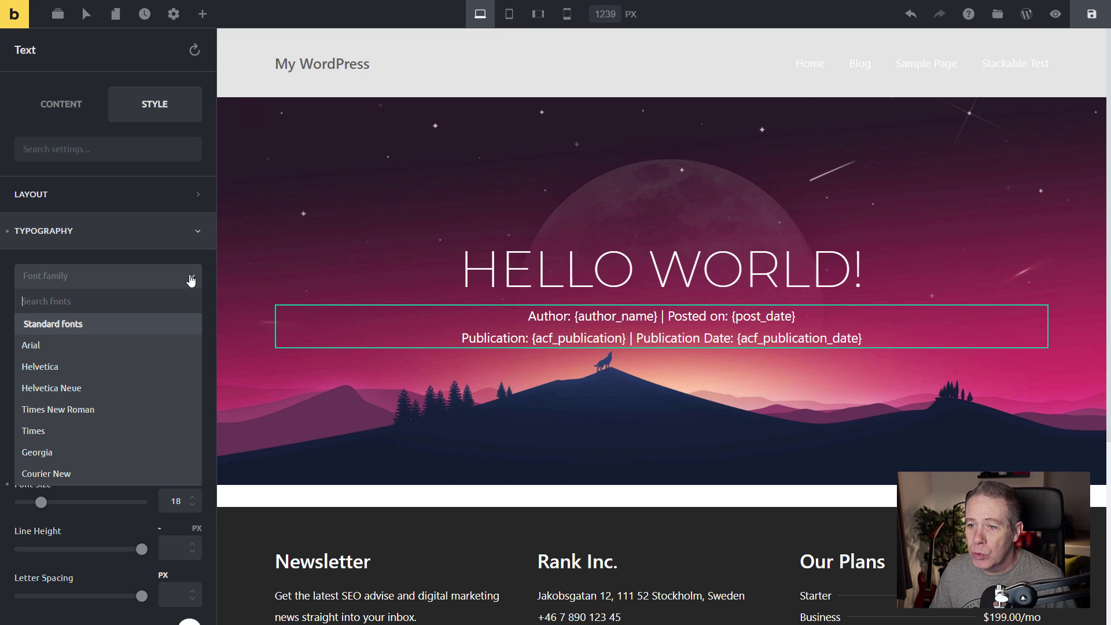
pyautogui.click(49, 368)
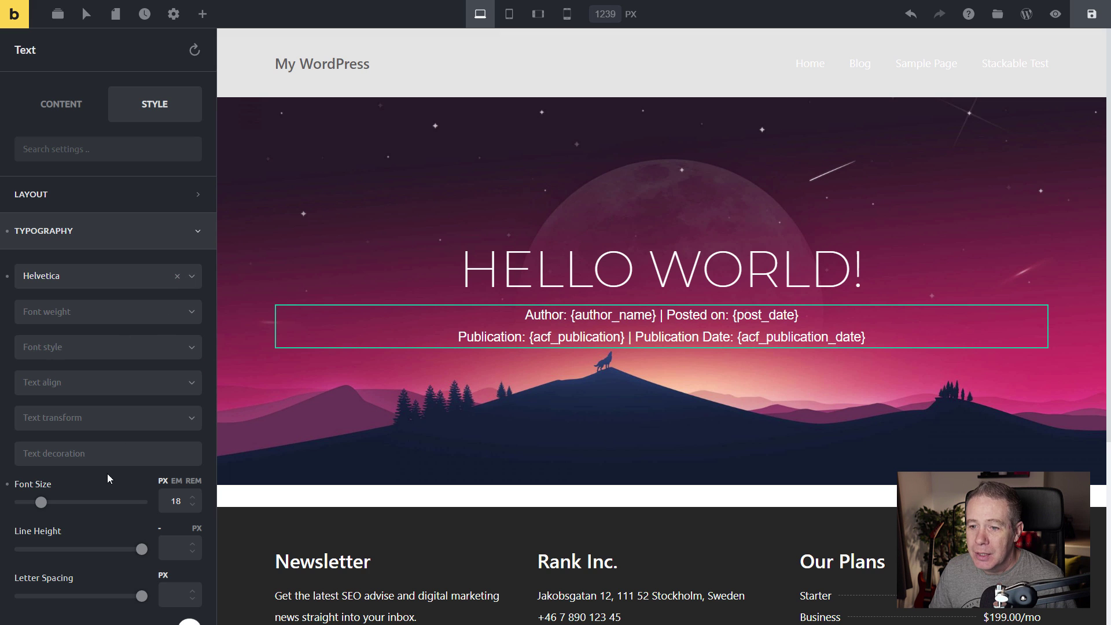
pyautogui.moveTo(174, 498); pyautogui.dragTo(180, 499)
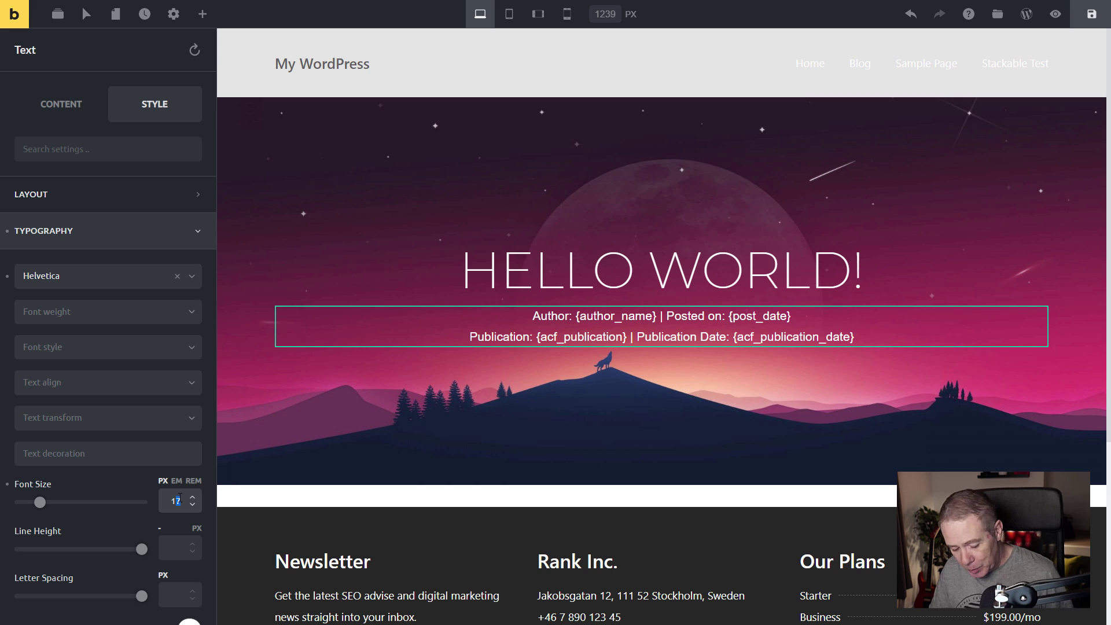
pyautogui.write('6')
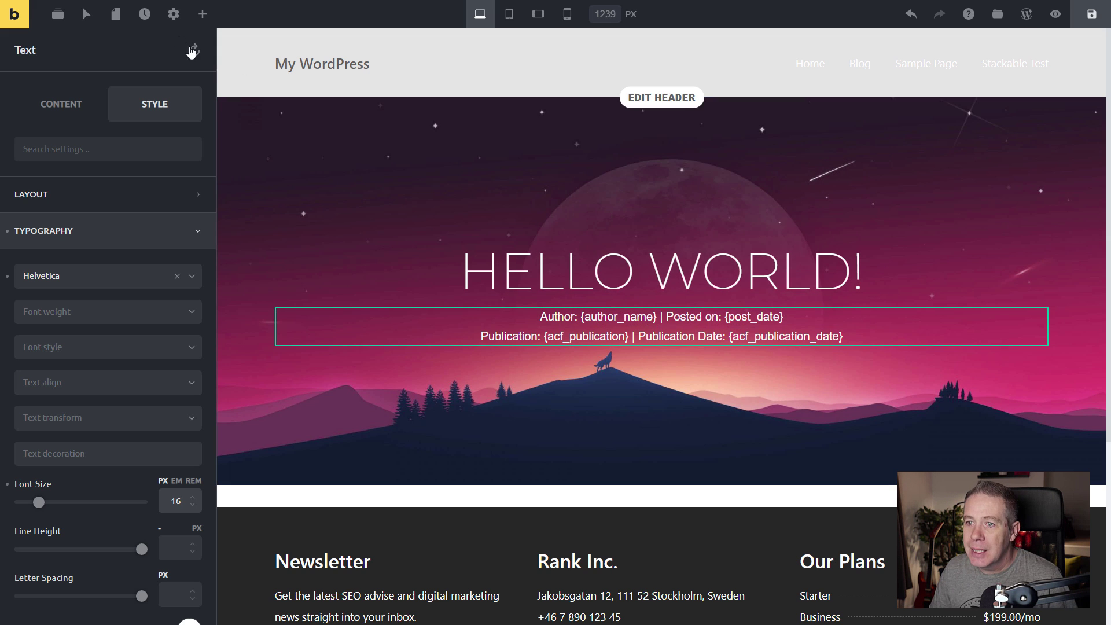
pyautogui.click(57, 16)
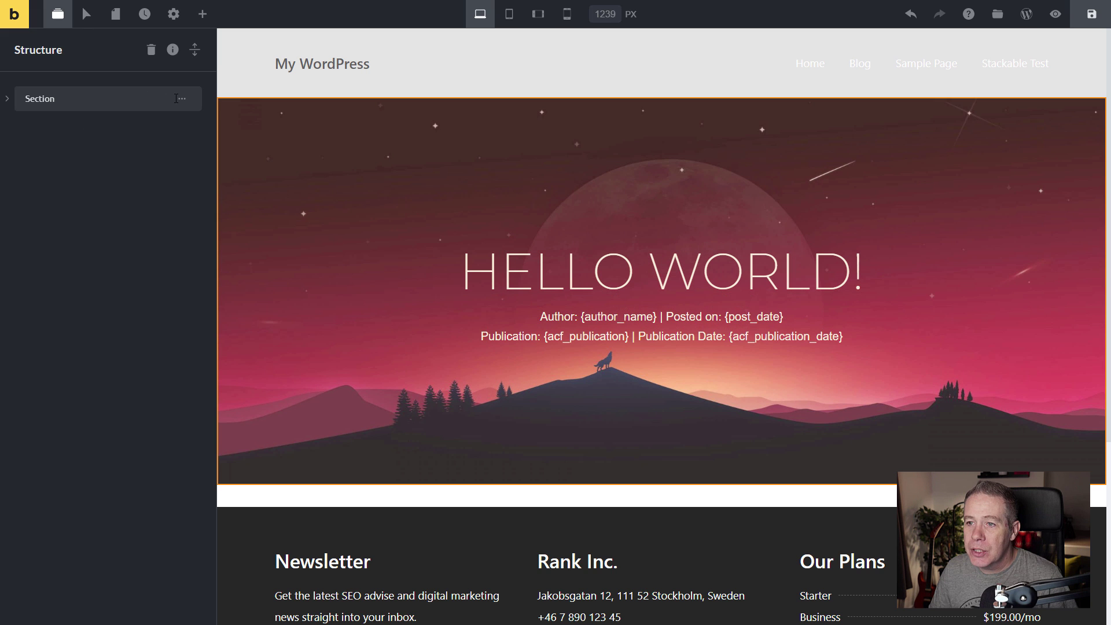
# Add an empty section beneath the hero section and bring up the elements list.
pyautogui.click(182, 99)
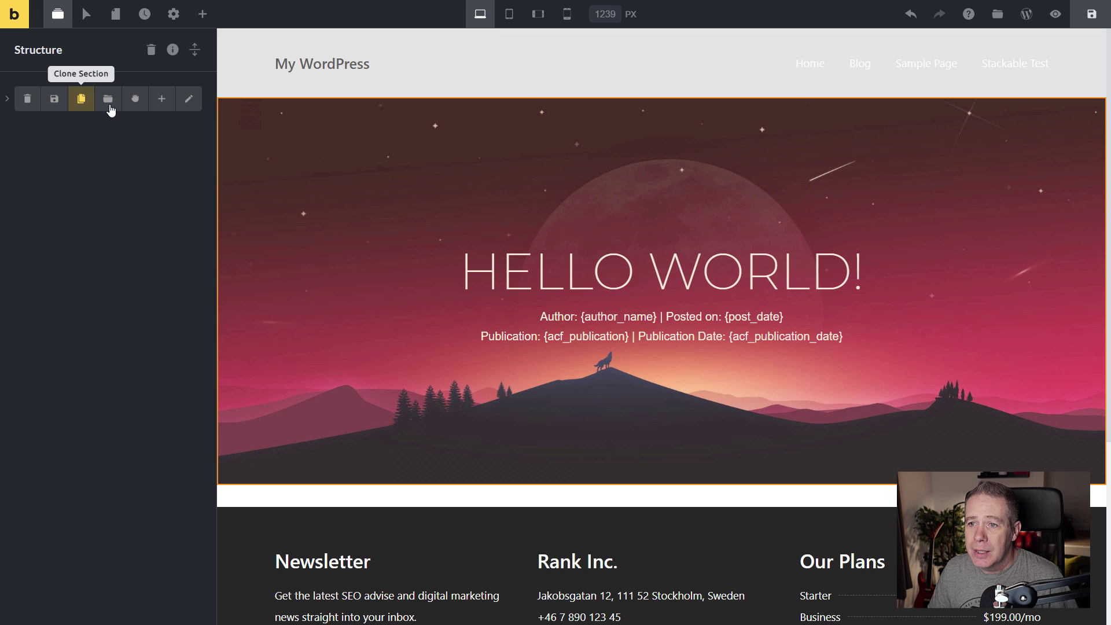
pyautogui.click(156, 110)
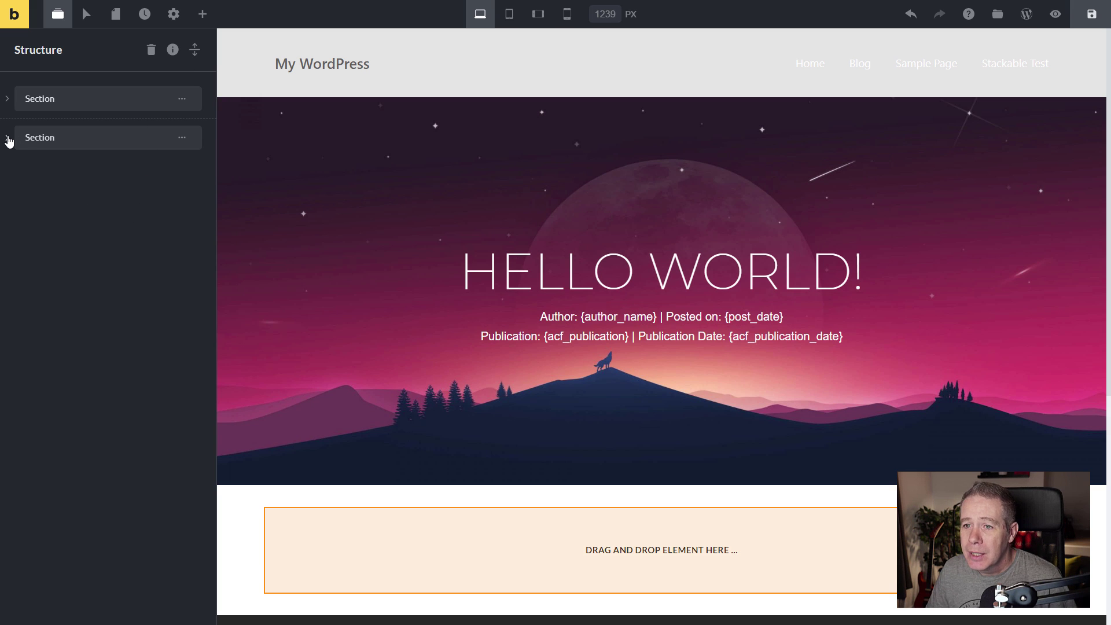
pyautogui.click(203, 14)
# Find 'post' among the elements and place Post Content in the new section.
pyautogui.click(117, 54)
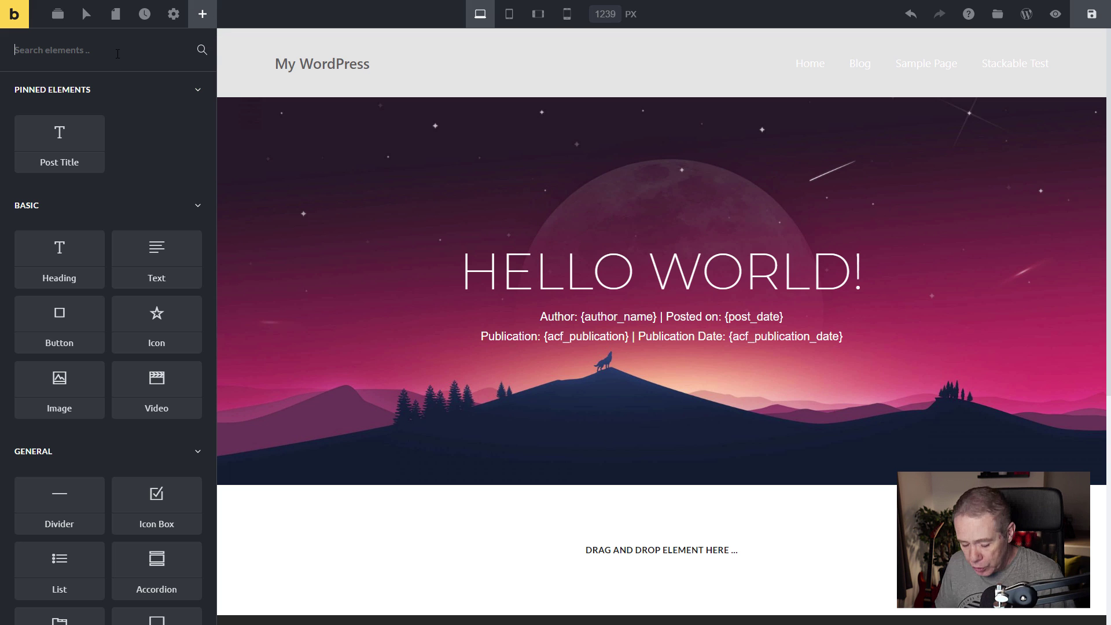
pyautogui.write('post')
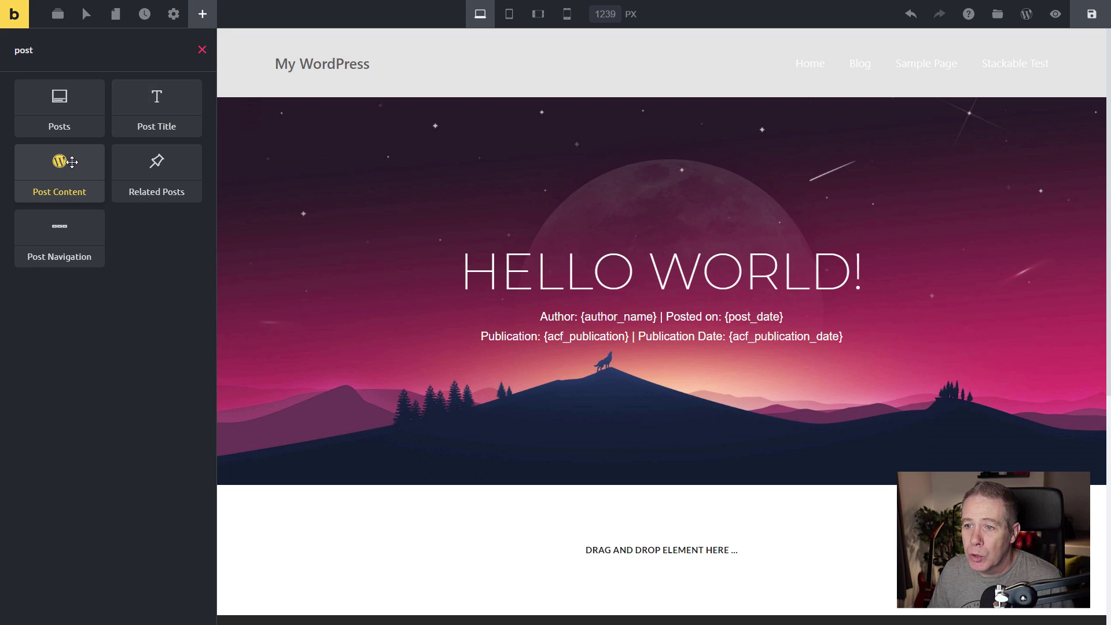
pyautogui.moveTo(58, 161); pyautogui.dragTo(602, 541)
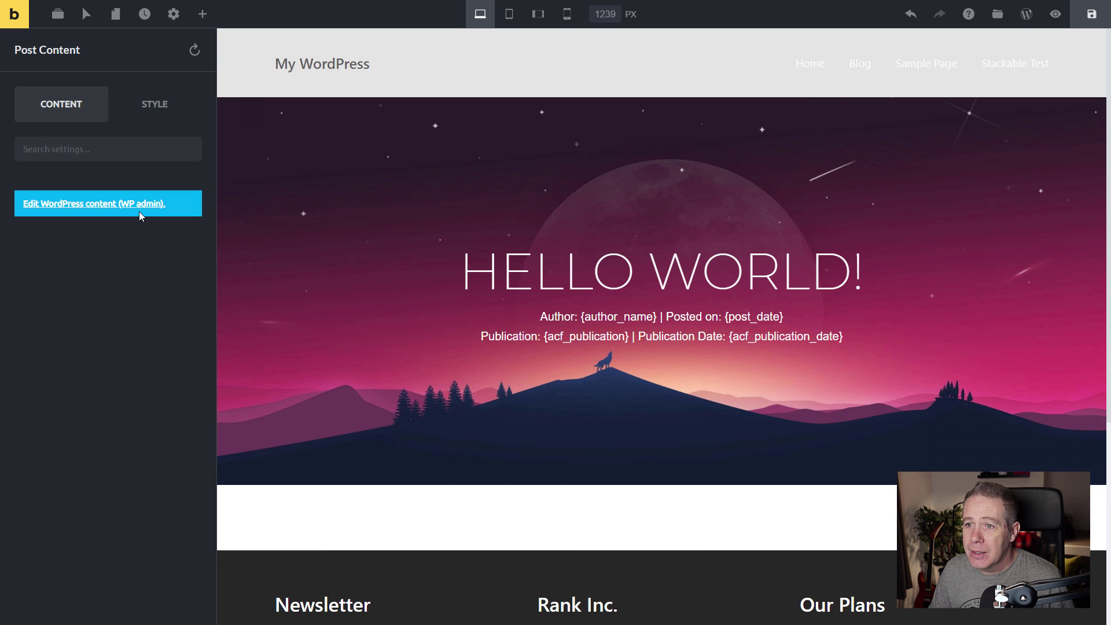
pyautogui.click(154, 103)
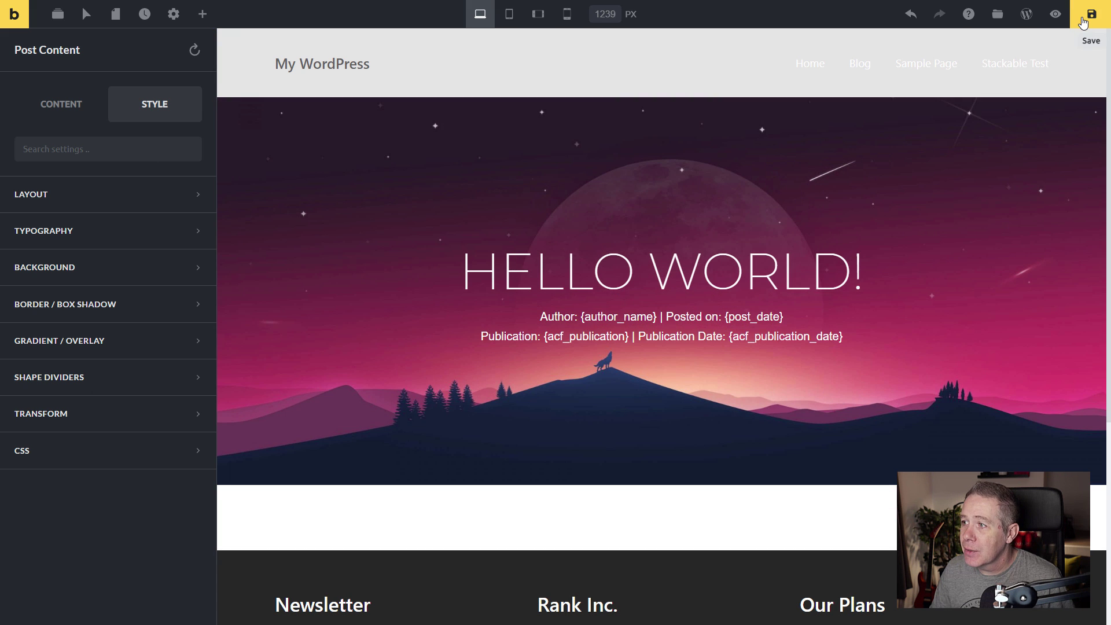
# Save the template and preview it outside the builder.
pyautogui.click(1084, 21)
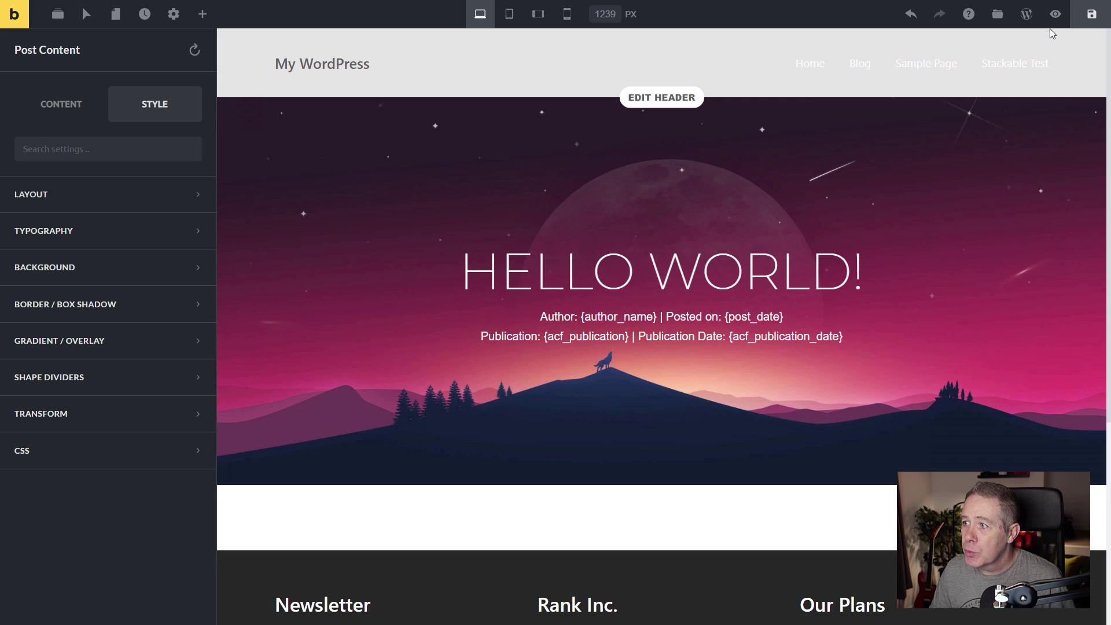
pyautogui.click(1056, 14)
pyautogui.scroll(-5, 592, 292)
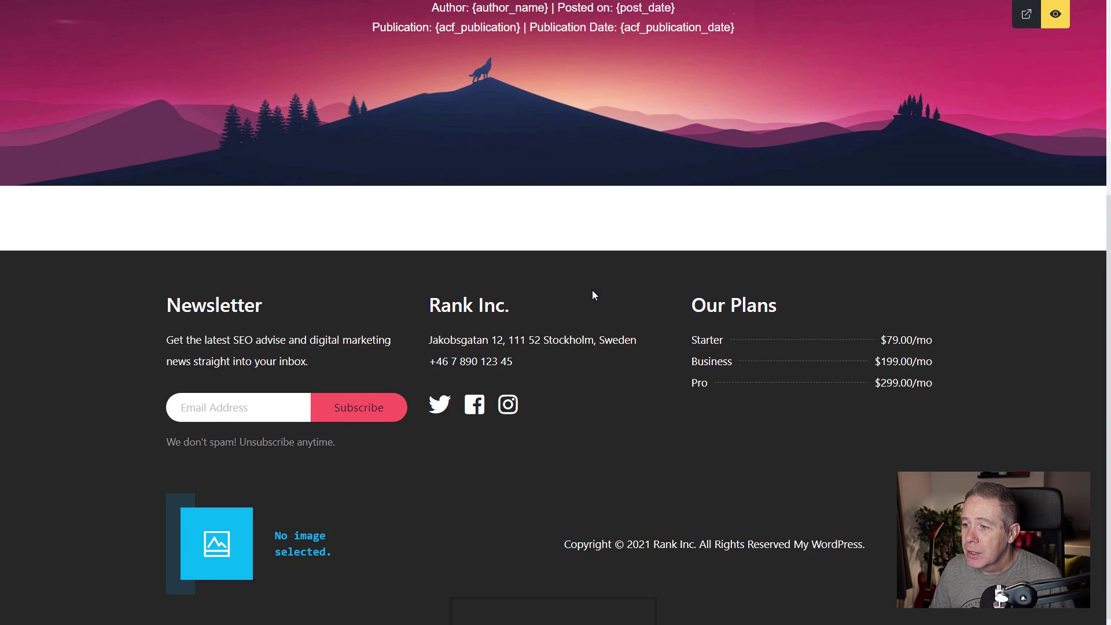
pyautogui.scroll(5, 592, 293)
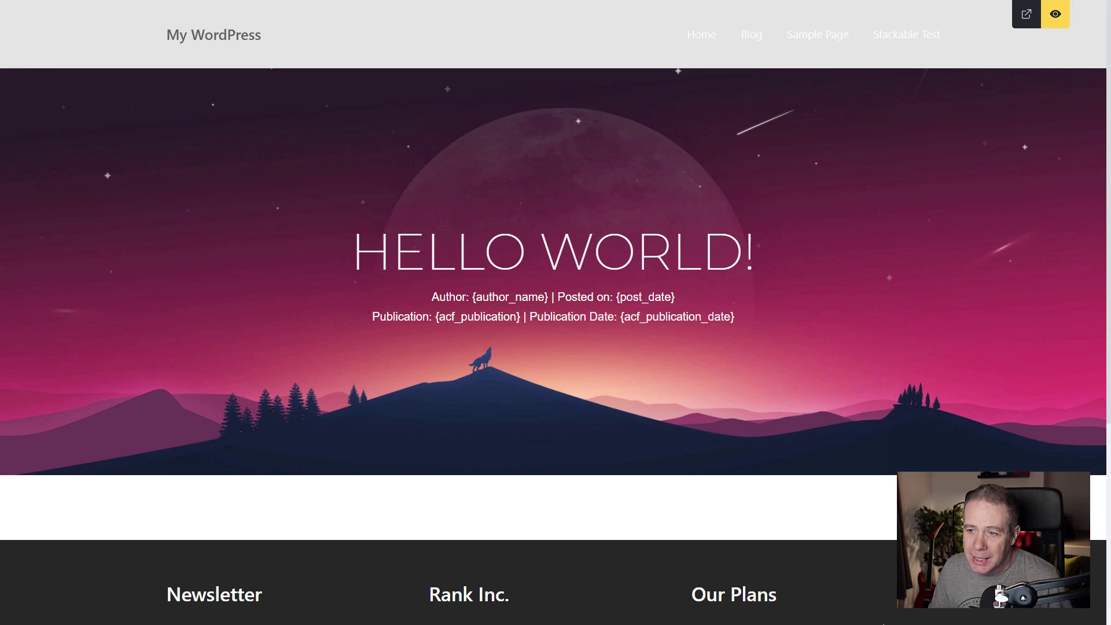
# Return to the builder, expand the structure tree and inspect the Post Content element's style settings.
pyautogui.click(1056, 14)
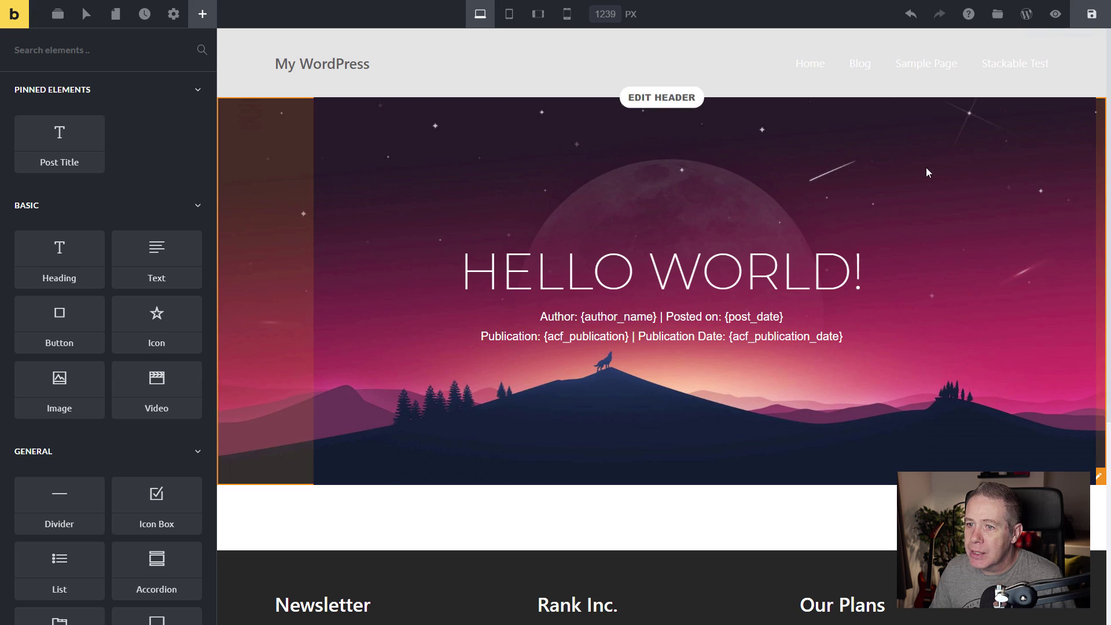
pyautogui.click(57, 14)
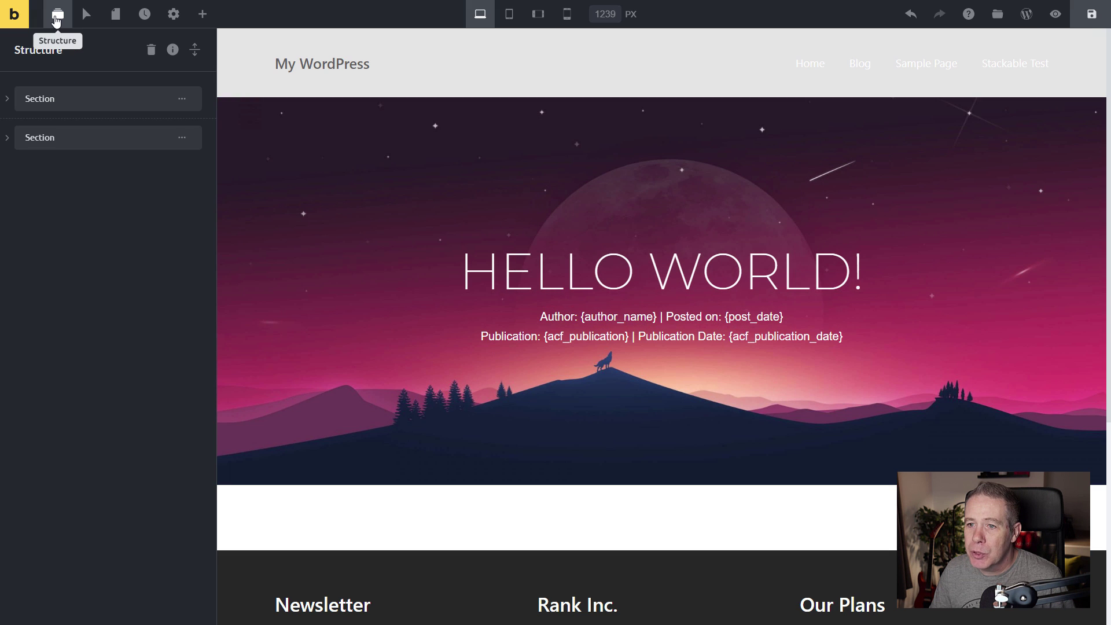
pyautogui.click(195, 52)
pyautogui.moveTo(182, 362)
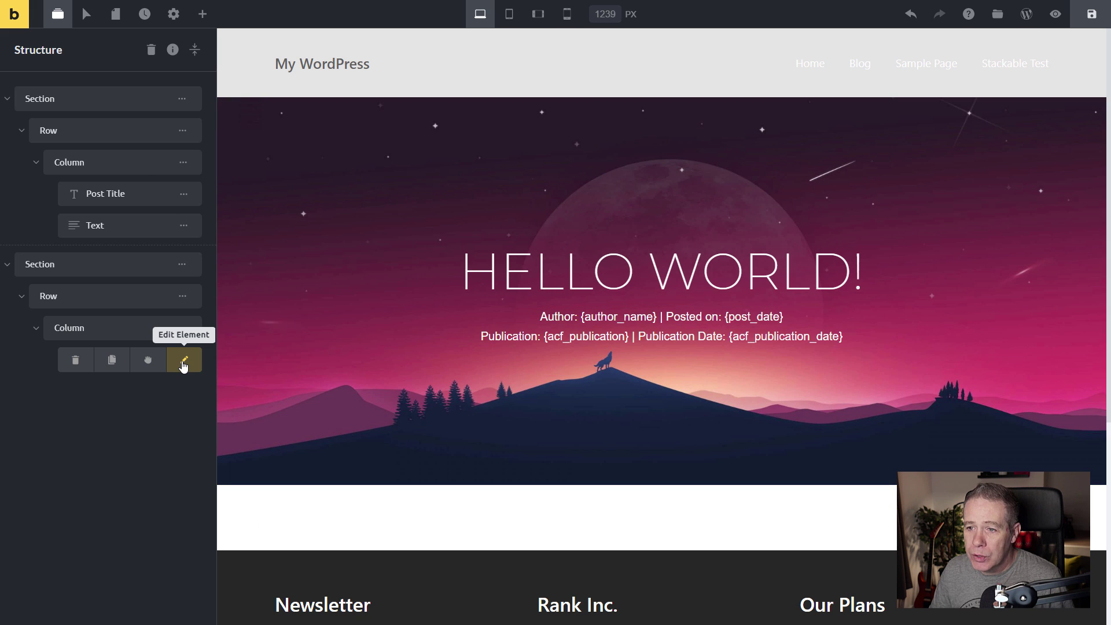
pyautogui.click(184, 364)
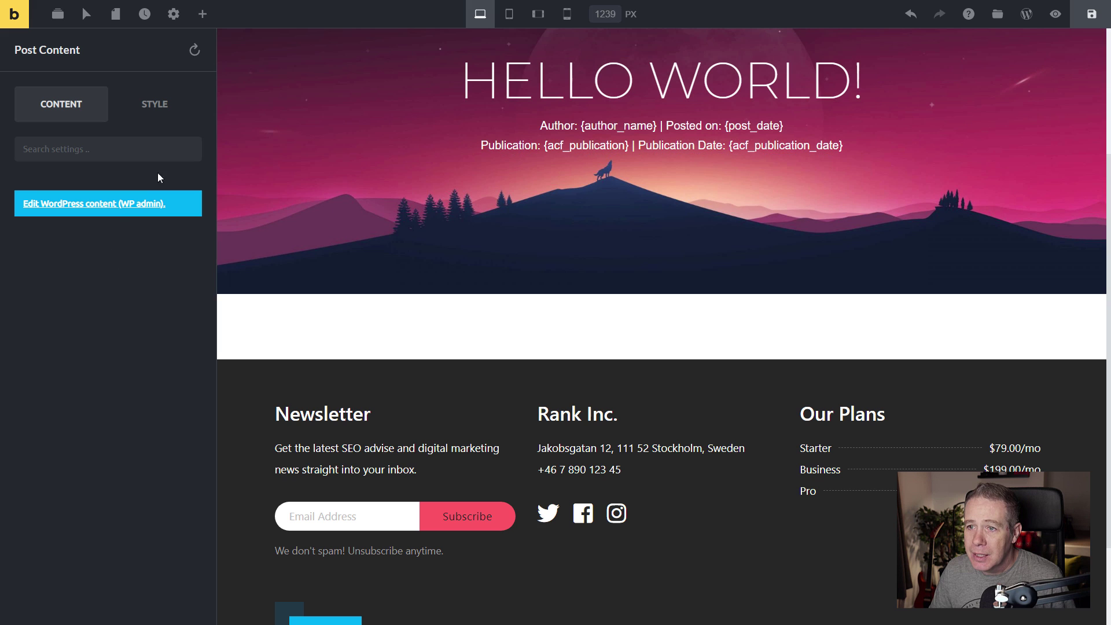
pyautogui.click(155, 104)
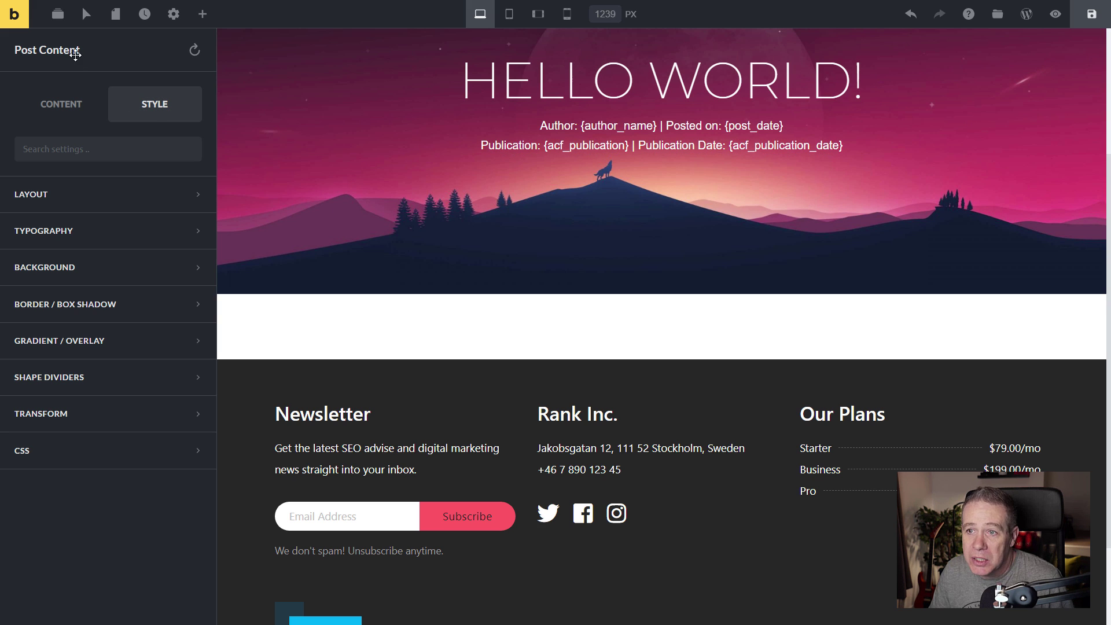
# Delete the existing Post Content element from the second section.
pyautogui.click(58, 14)
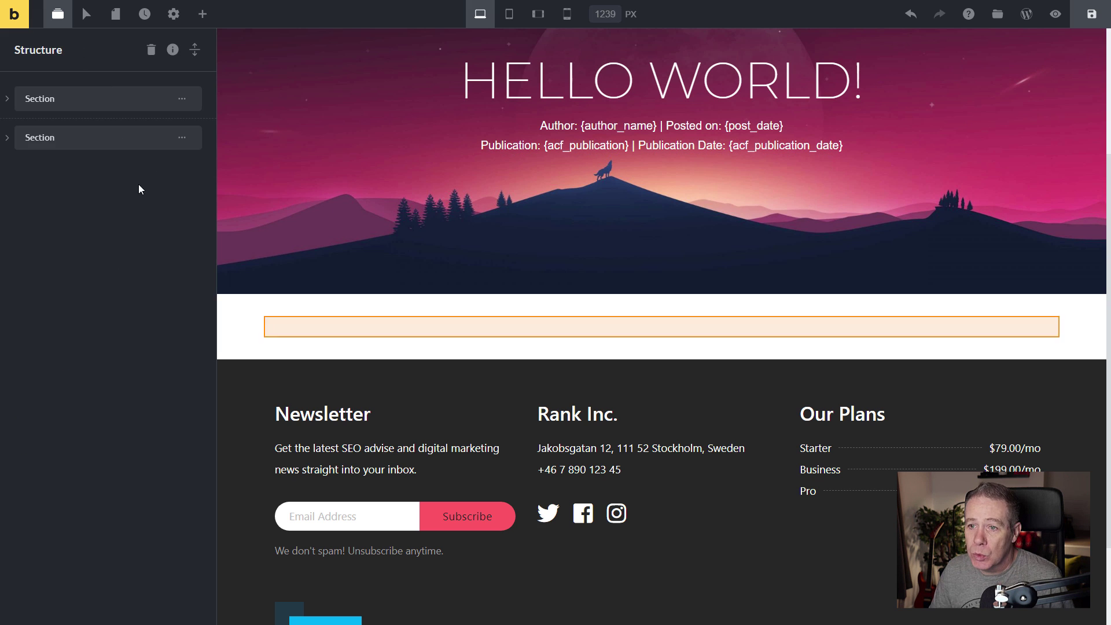
pyautogui.click(196, 51)
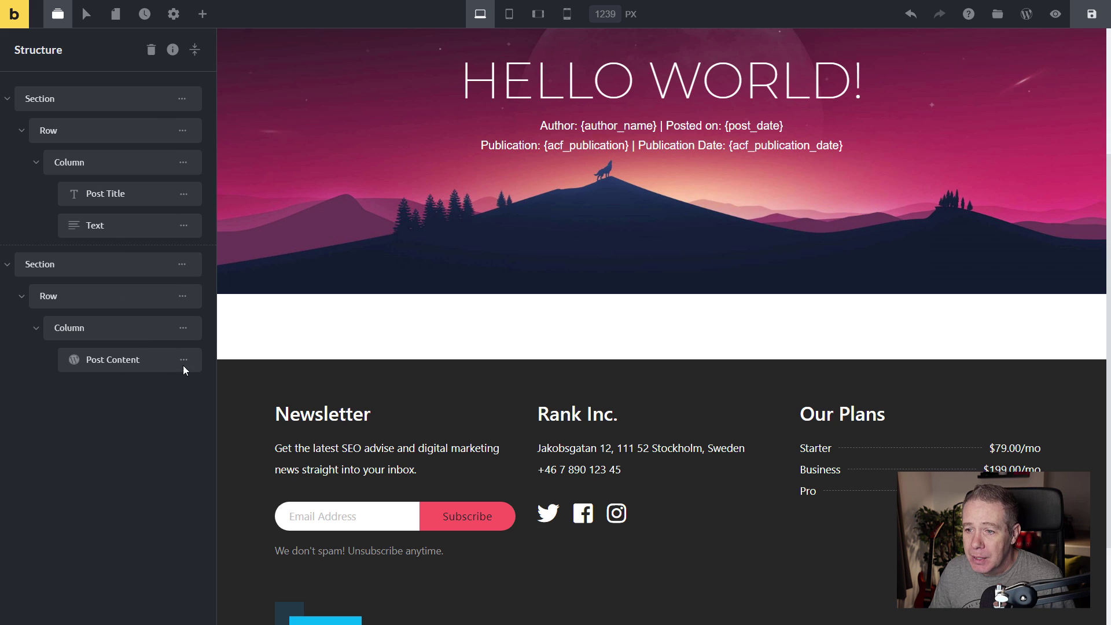
pyautogui.moveTo(182, 362)
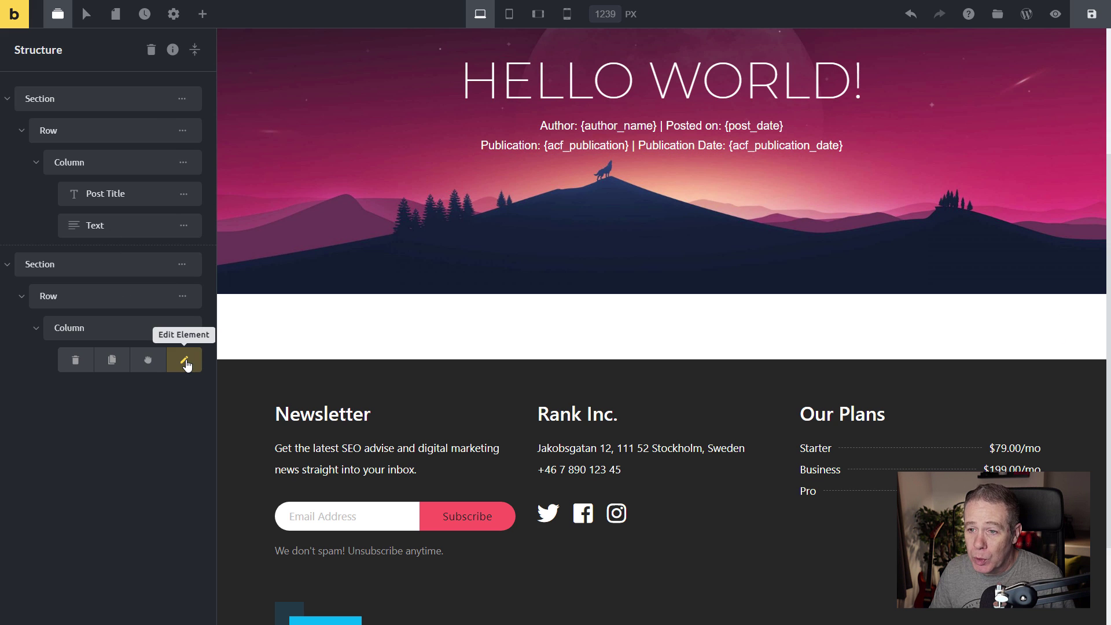
pyautogui.click(75, 361)
pyautogui.click(75, 361)
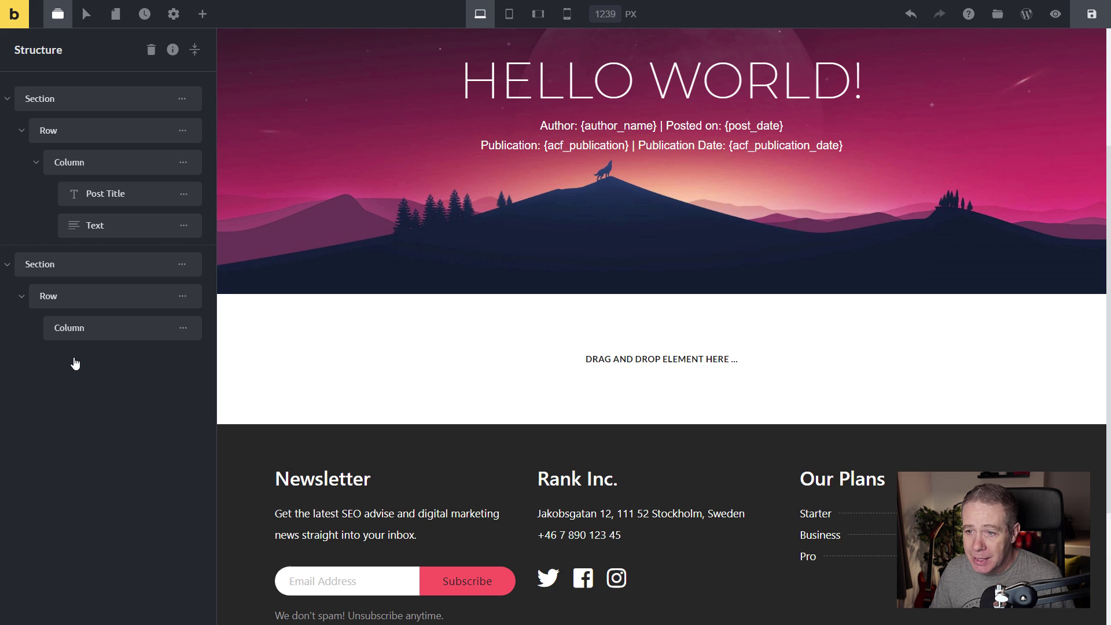
# Drag a fresh Post Content element from the Single group into the empty column.
pyautogui.click(203, 16)
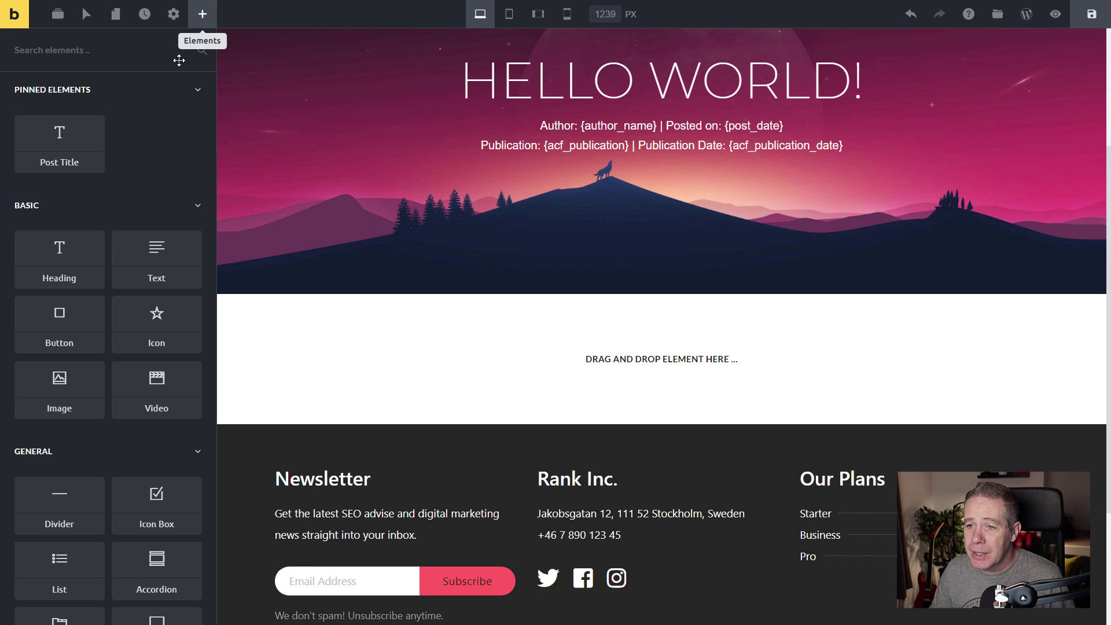
pyautogui.scroll(-8, 57, 552)
pyautogui.scroll(-15, 49, 544)
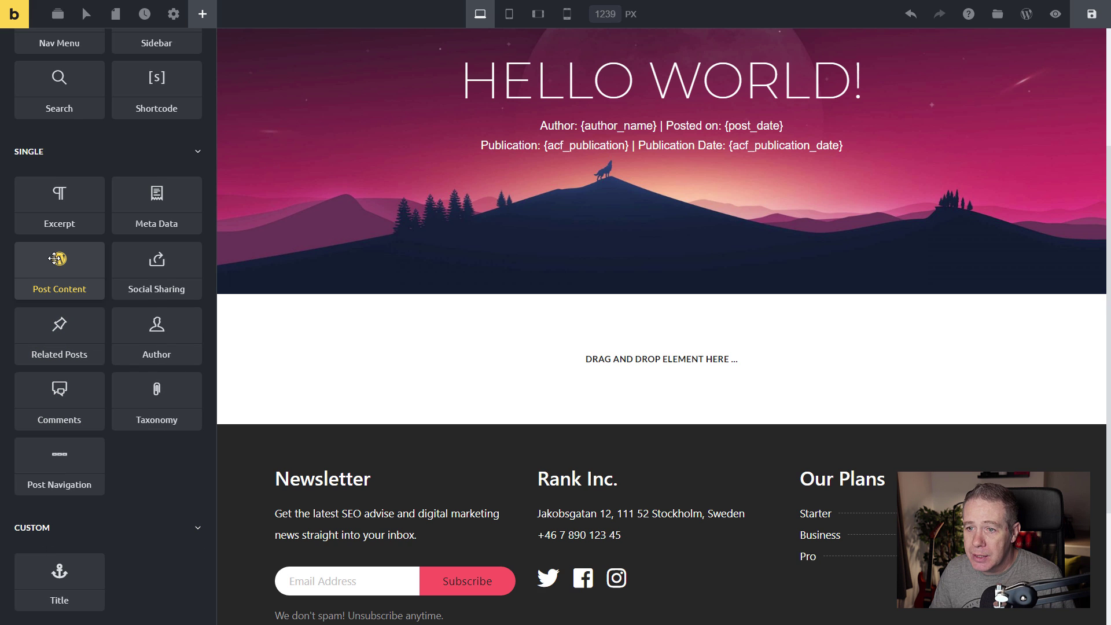
pyautogui.moveTo(60, 266); pyautogui.dragTo(612, 346)
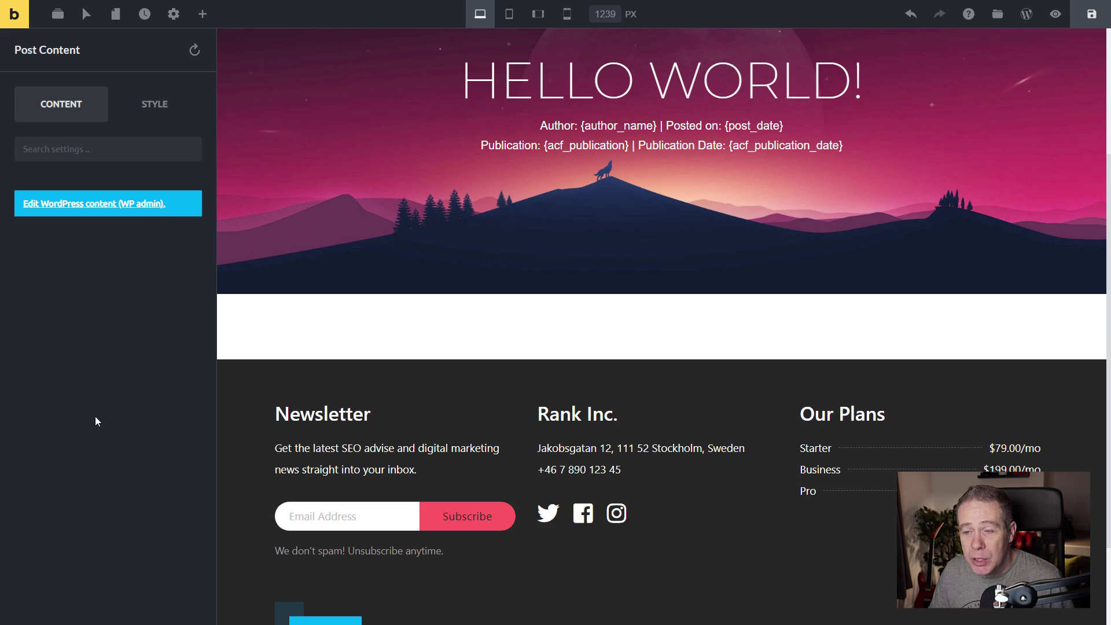
# Open the Hello world! post in the block editor, dismiss the welcome guide and update it.
pyautogui.click(80, 207)
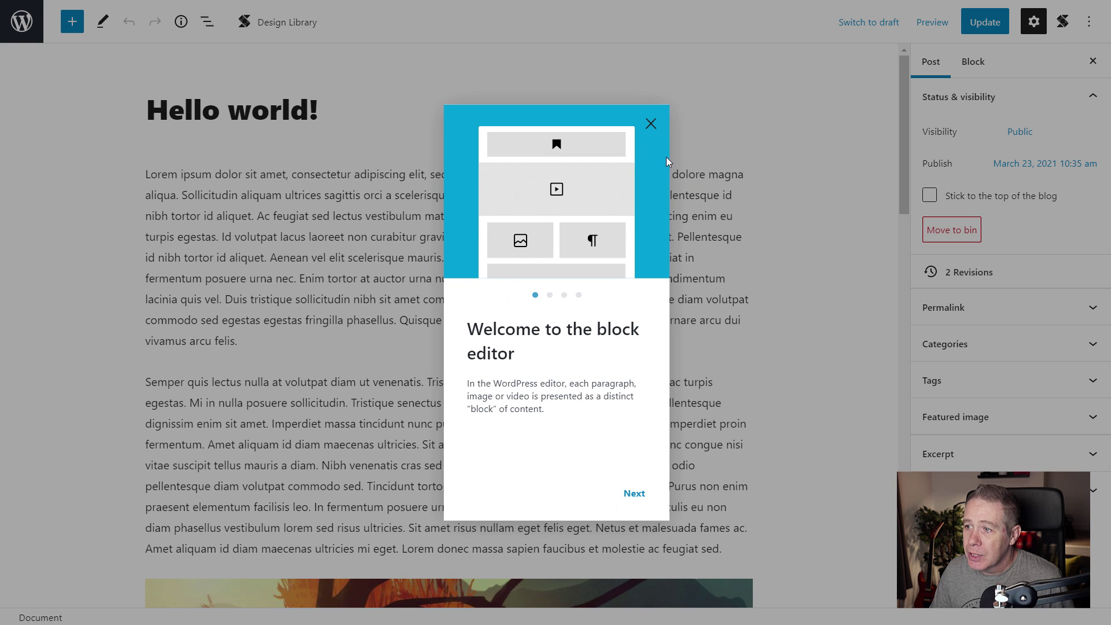
pyautogui.click(650, 123)
pyautogui.scroll(-20, 529, 384)
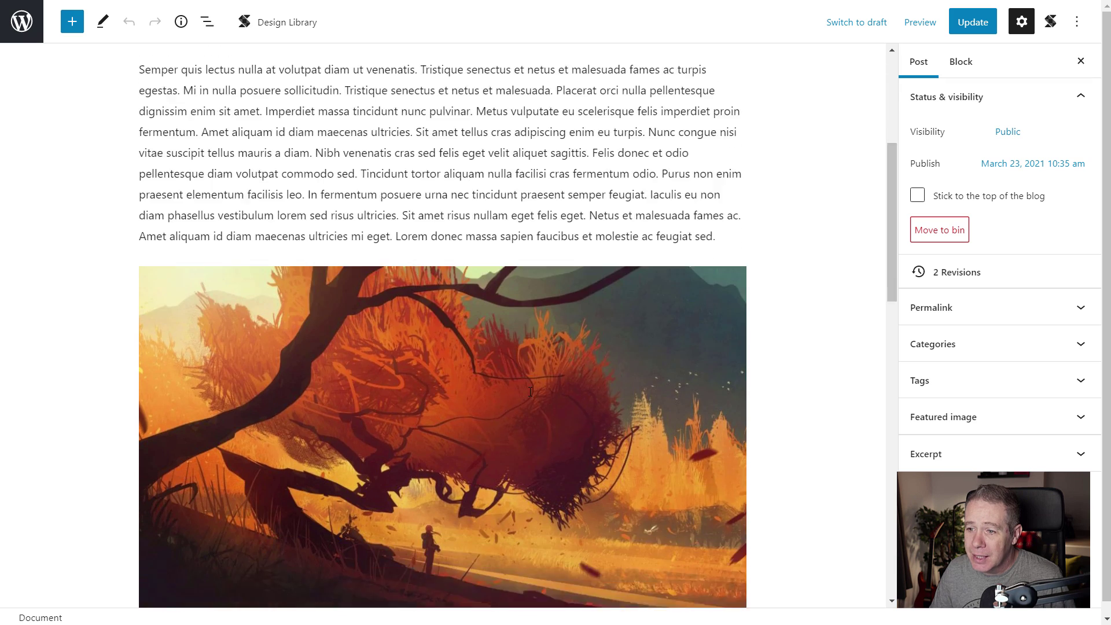
pyautogui.scroll(20, 529, 392)
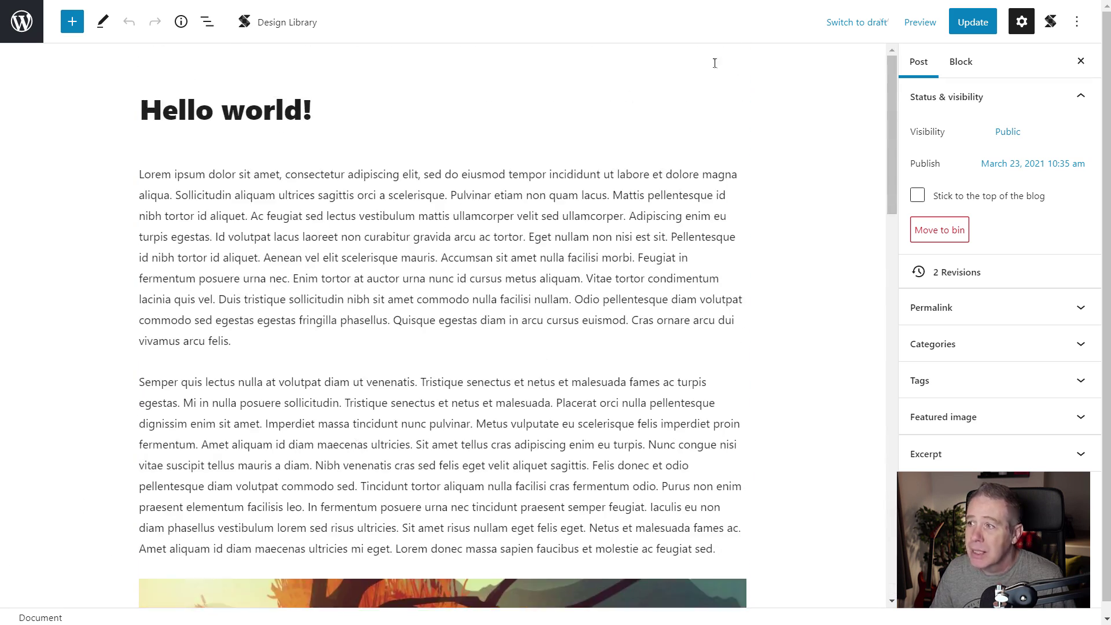
pyautogui.click(974, 22)
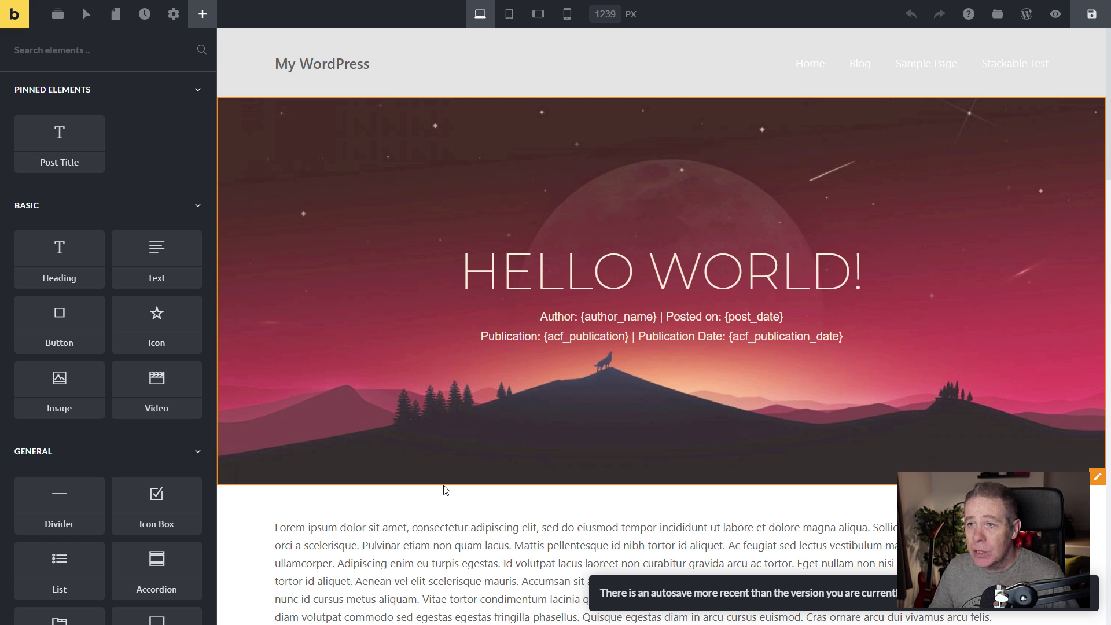
# Review the rendered post paragraphs and image, then open the post content column's settings.
pyautogui.scroll(-15, 498, 509)
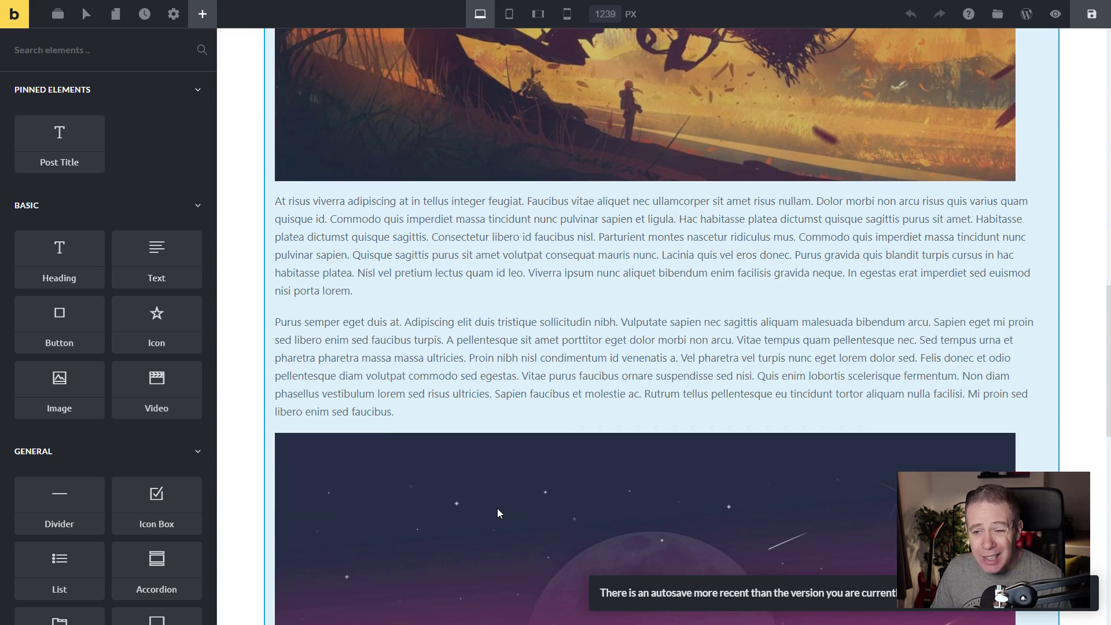
pyautogui.scroll(8, 498, 509)
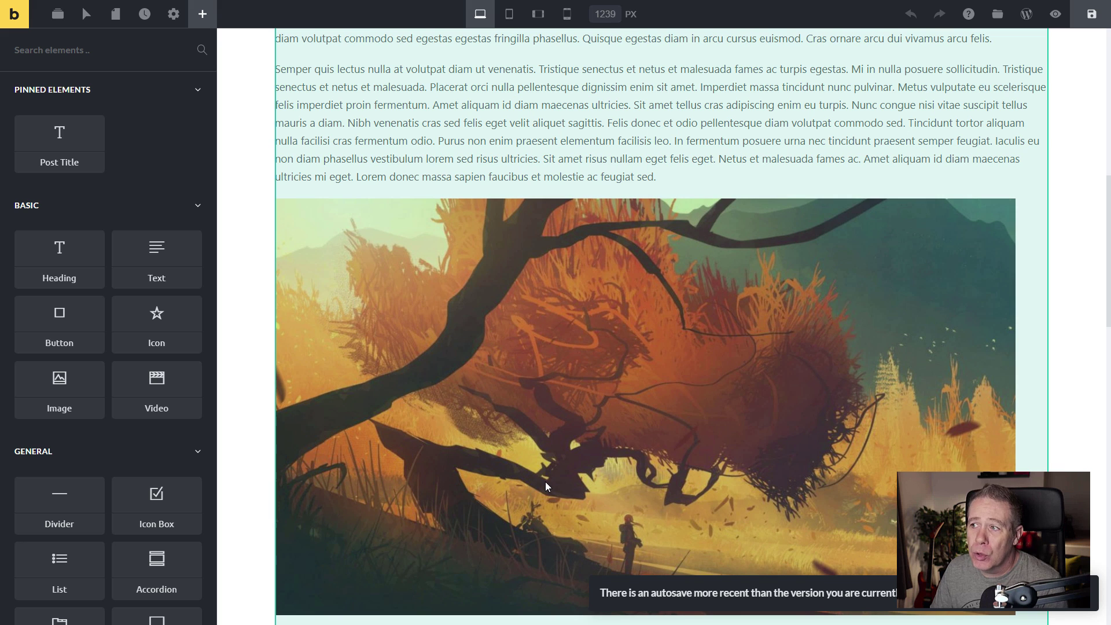
pyautogui.scroll(5, 1021, 465)
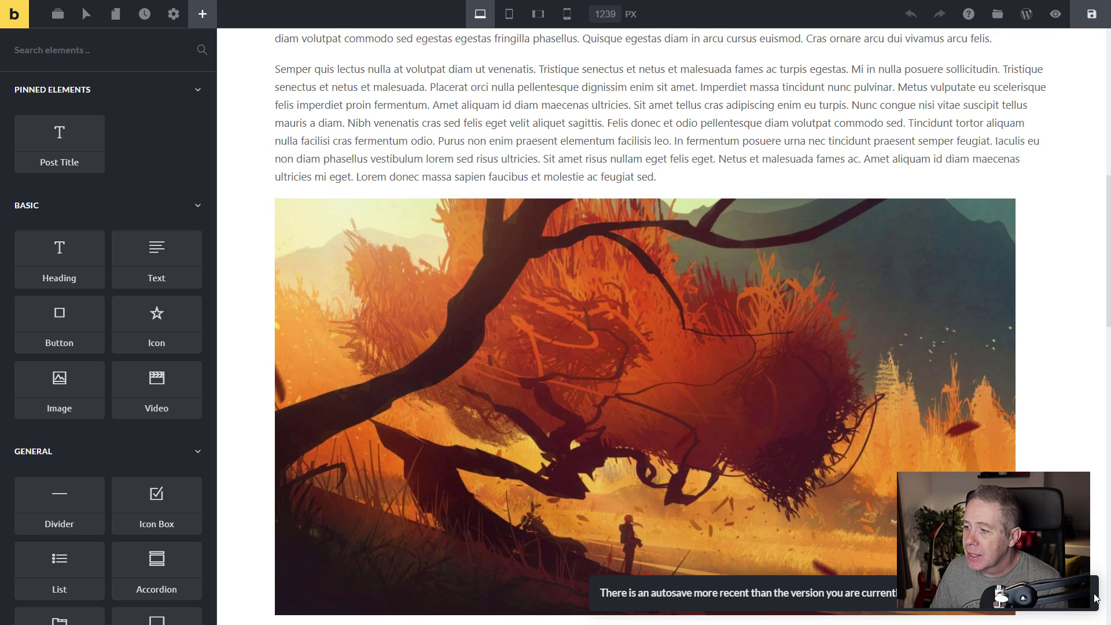
pyautogui.scroll(5, 1020, 465)
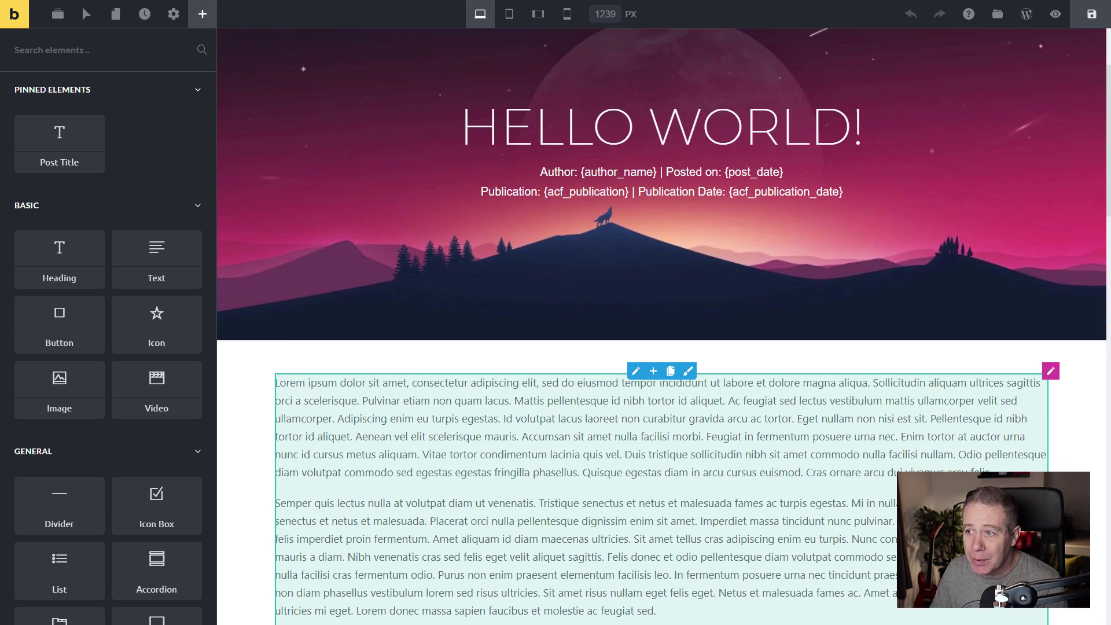
pyautogui.scroll(-3, 1021, 465)
pyautogui.scroll(-1, 1021, 465)
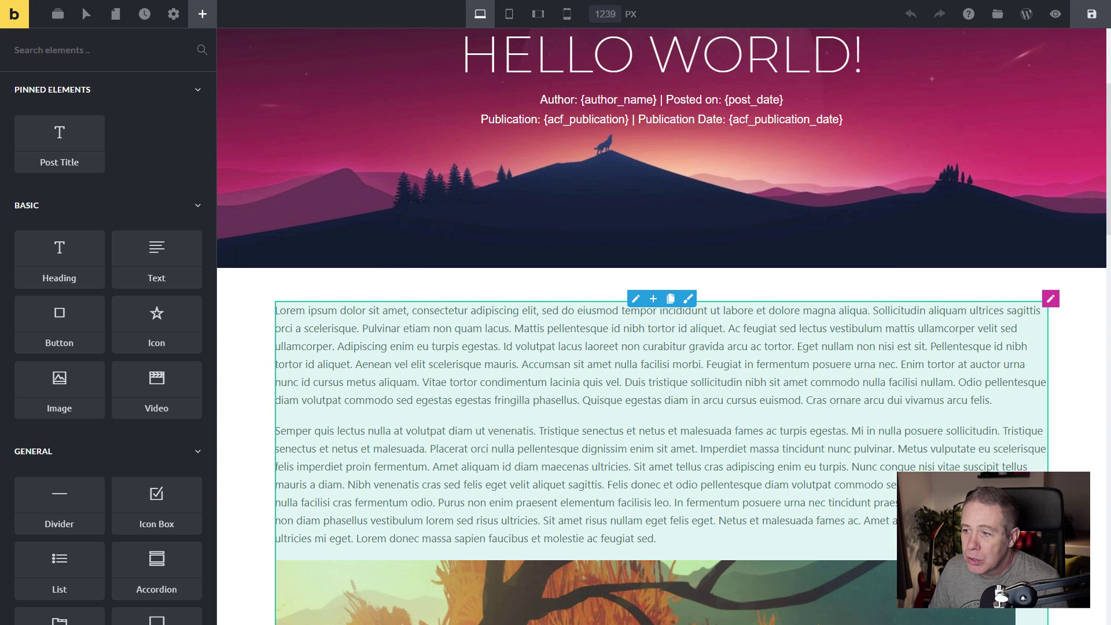
pyautogui.scroll(-4, 637, 392)
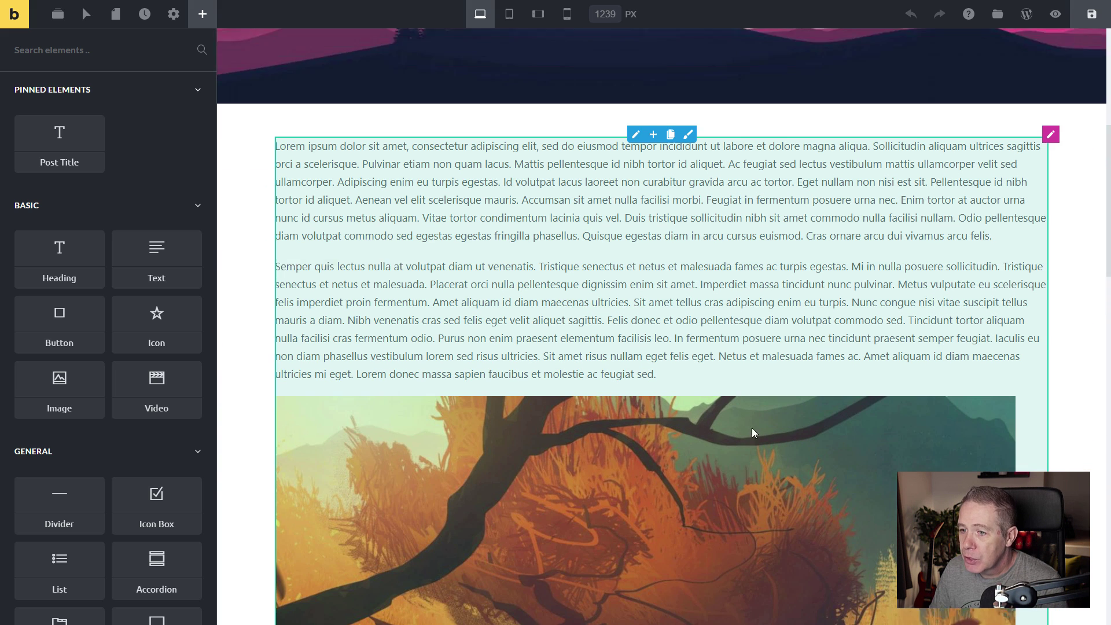
pyautogui.scroll(-5, 636, 390)
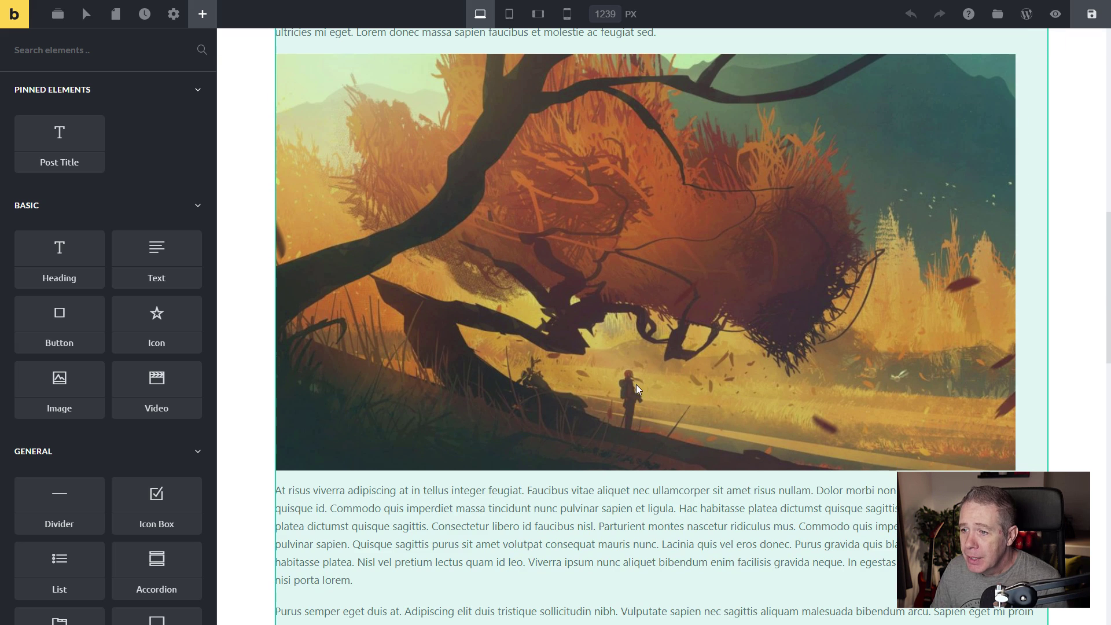
pyautogui.scroll(3, 568, 401)
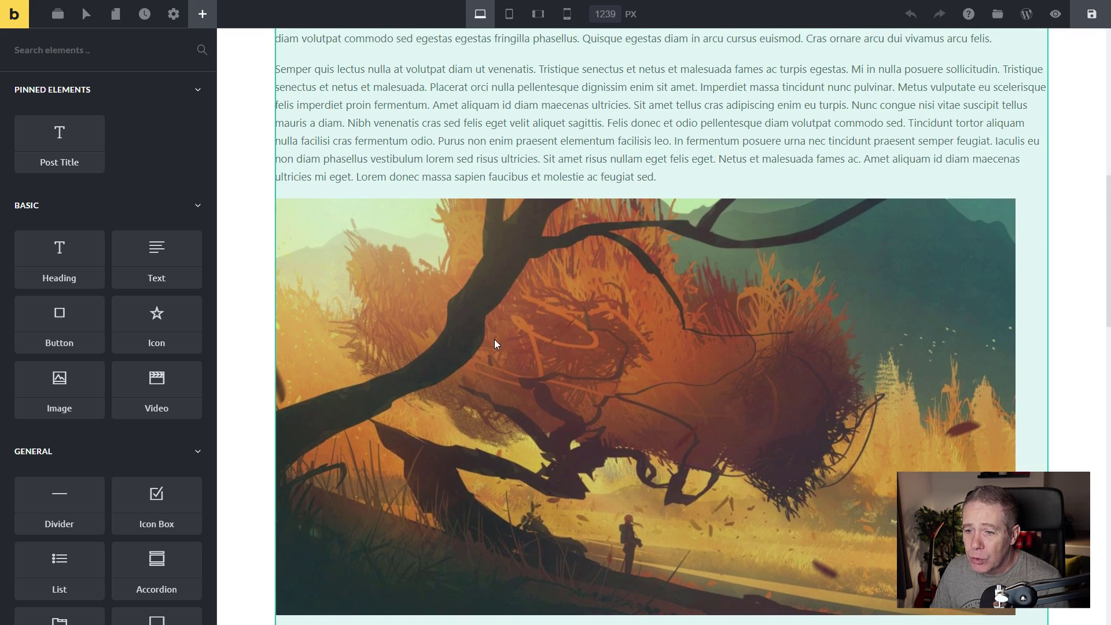
pyautogui.scroll(4, 648, 393)
pyautogui.scroll(1, 648, 394)
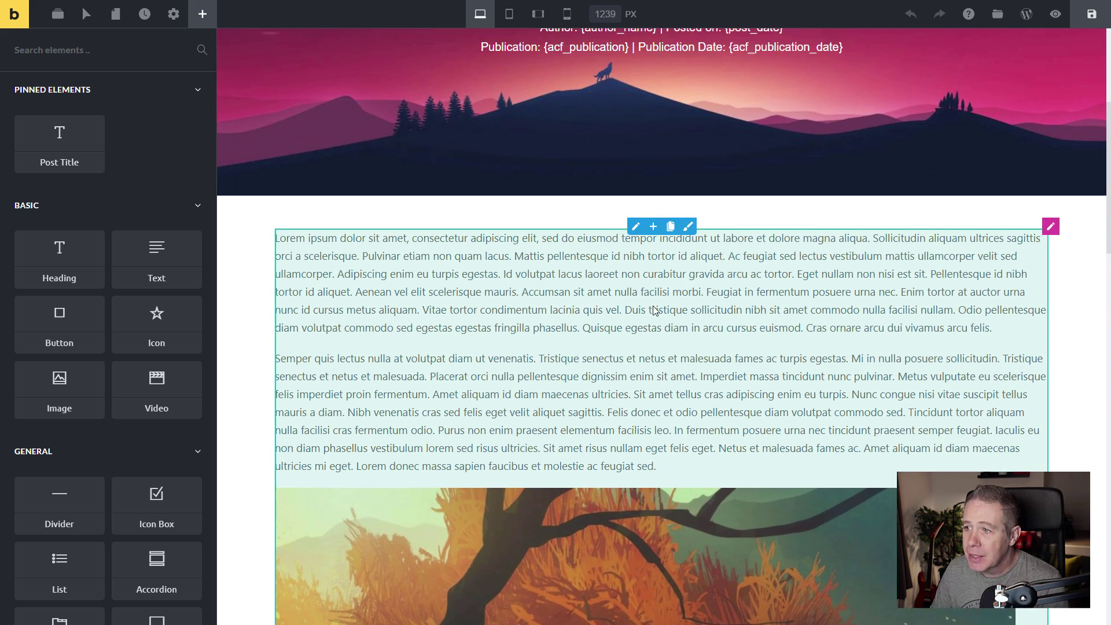
pyautogui.click(637, 227)
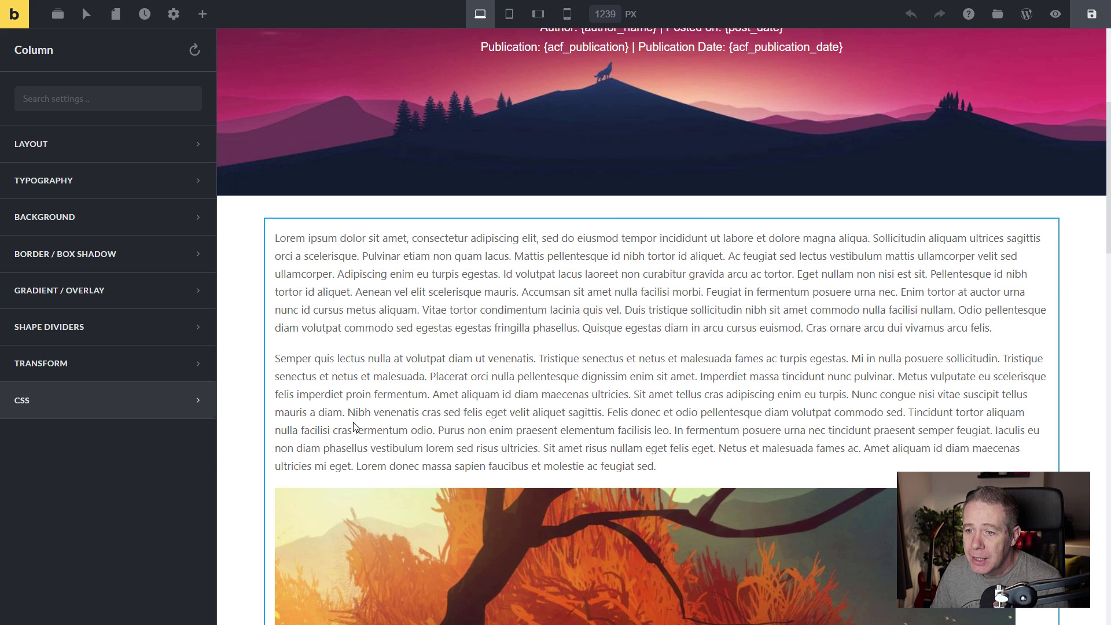
pyautogui.scroll(-5, 485, 433)
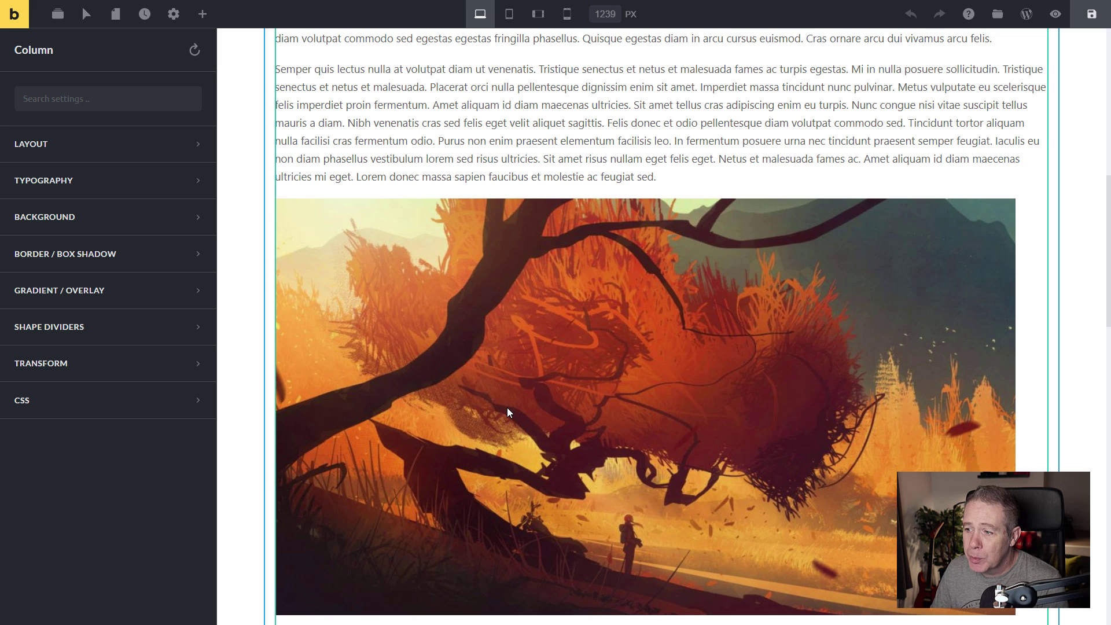
pyautogui.scroll(-2, 508, 408)
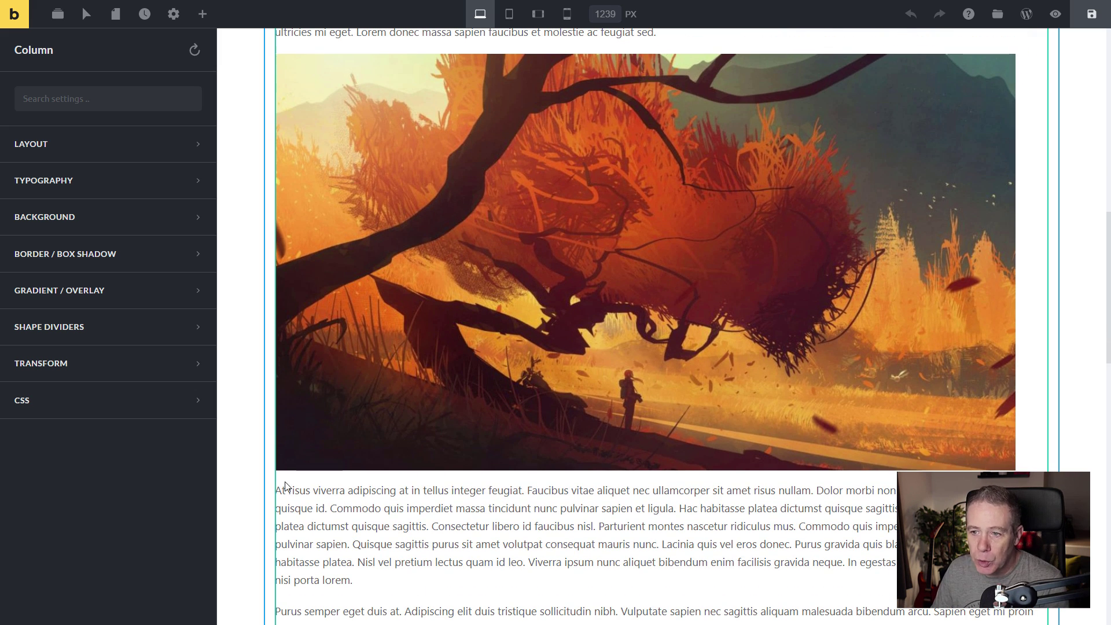
# In the column's custom CSS, write a 'root img' rule with padding-top:25px.
pyautogui.click(117, 401)
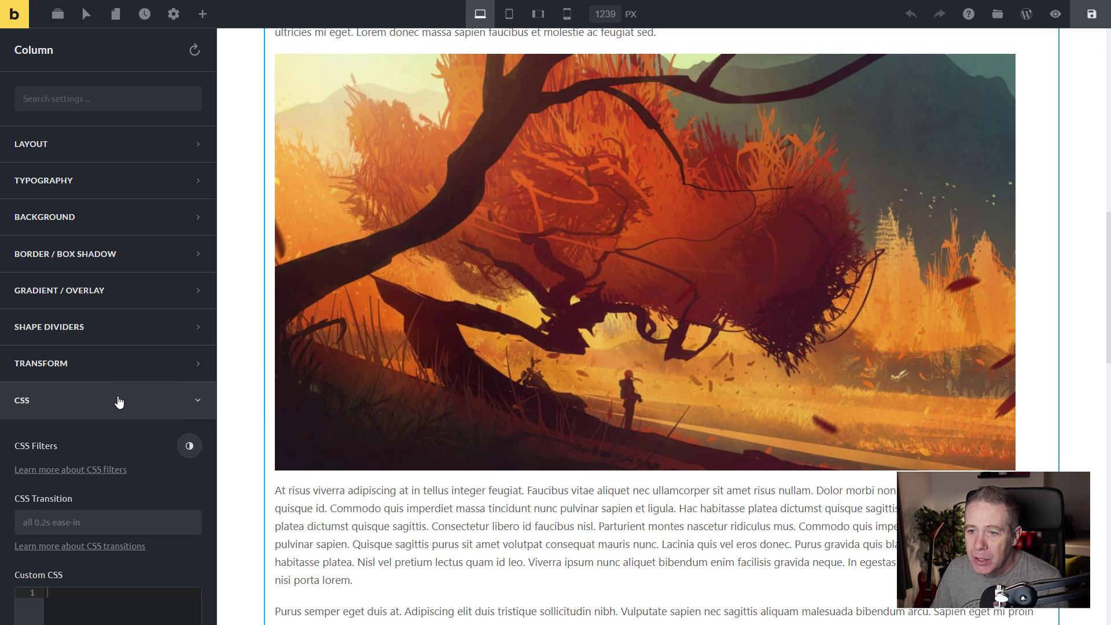
pyautogui.scroll(-2, 133, 443)
pyautogui.scroll(-4, 153, 456)
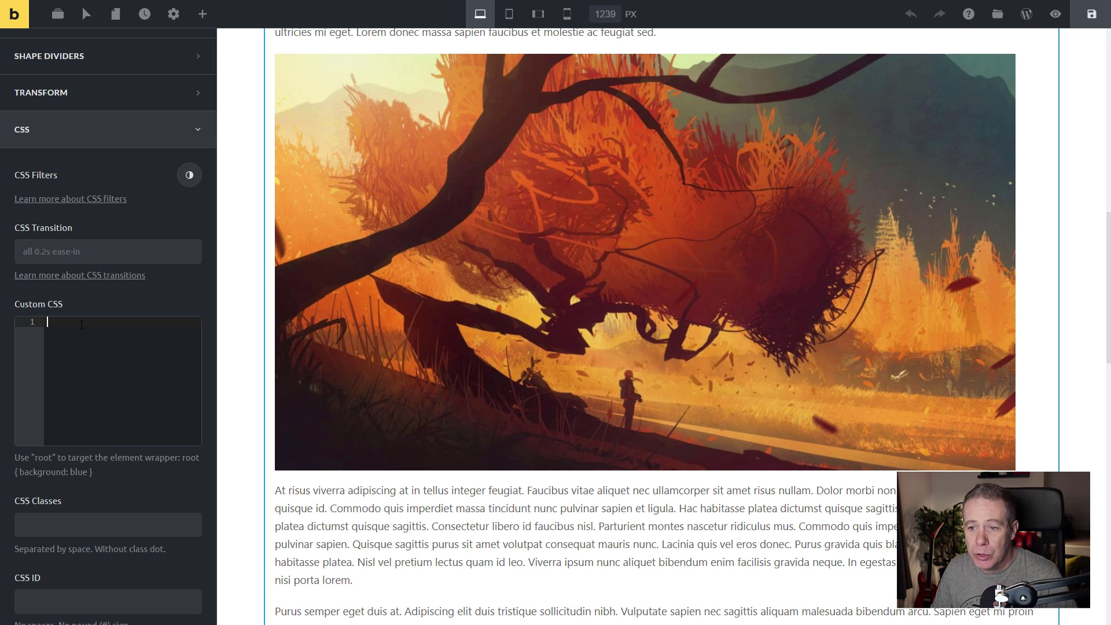
pyautogui.write('root')
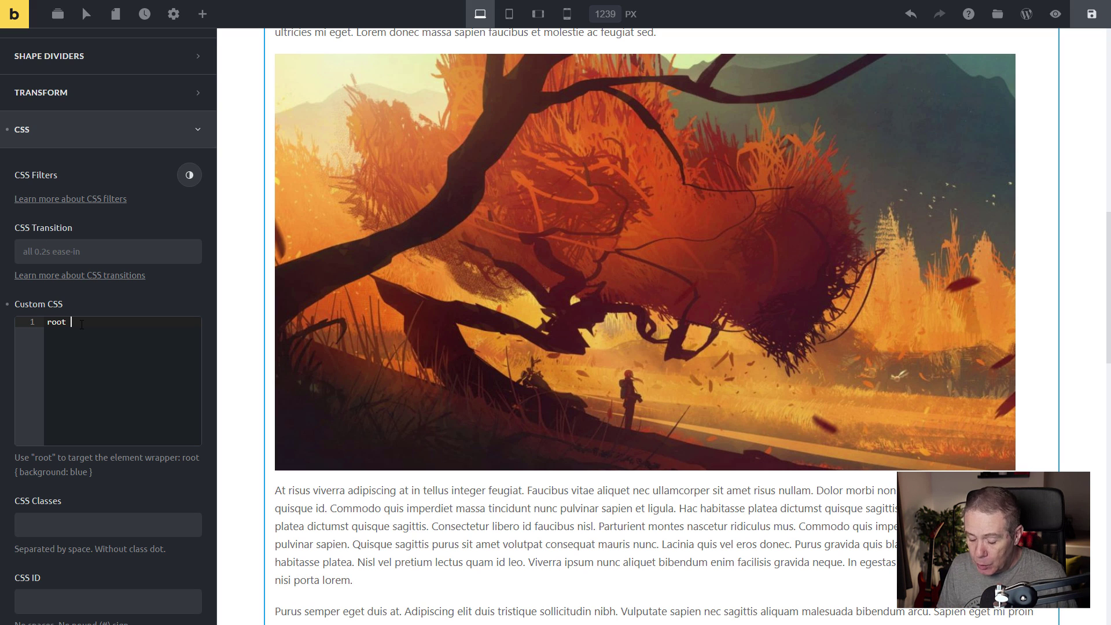
pyautogui.write(' {')
pyautogui.press('Return')
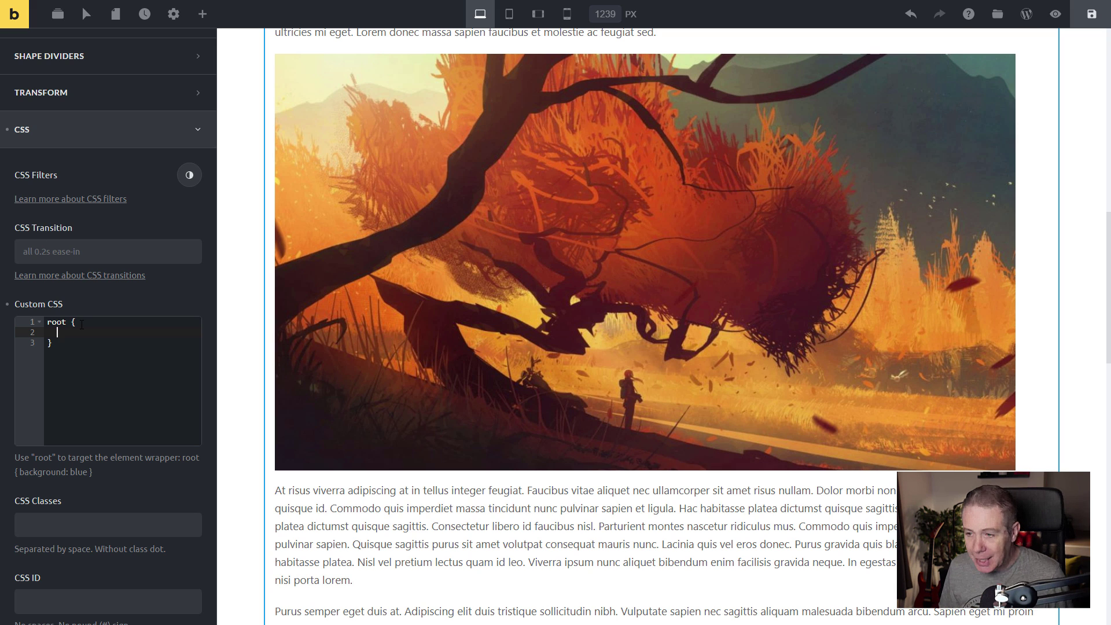
pyautogui.press('Up')
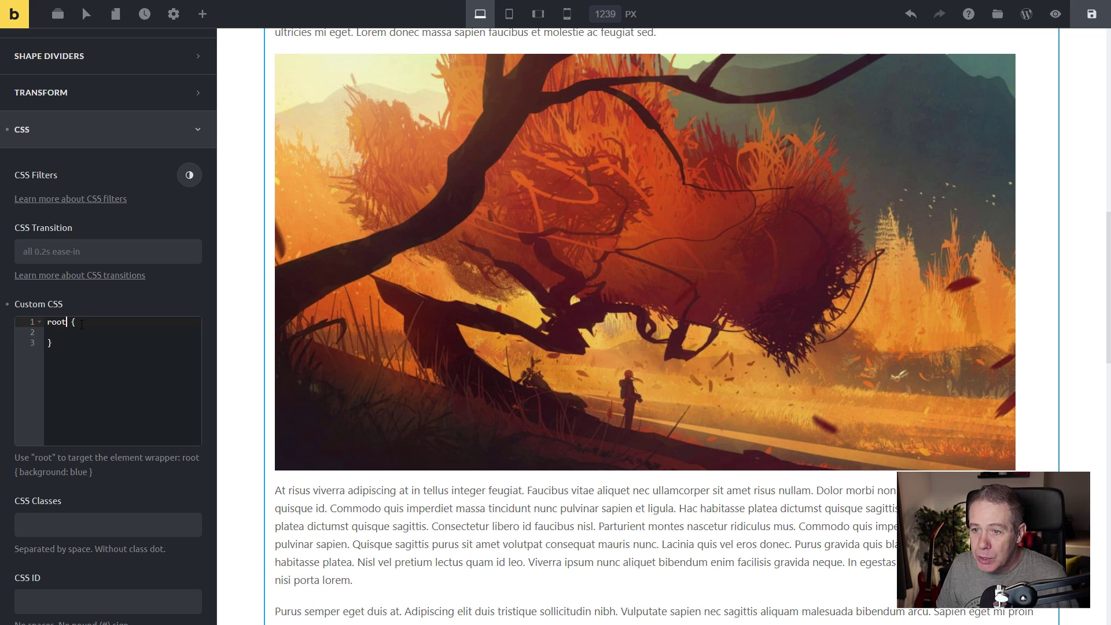
pyautogui.write('im ')
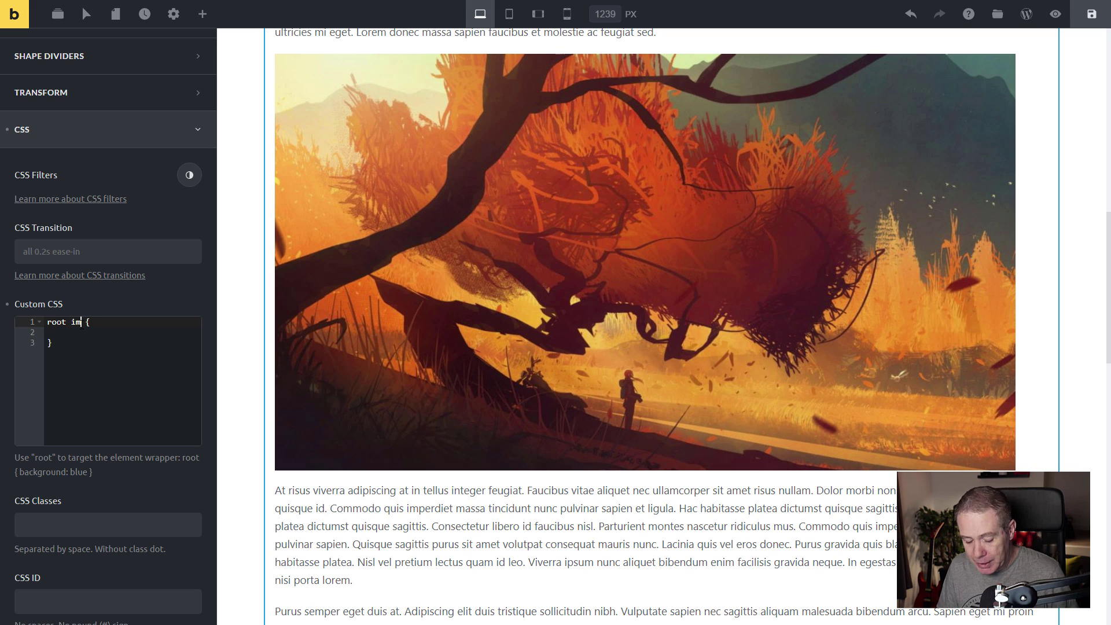
pyautogui.write('g')
pyautogui.press('Down')
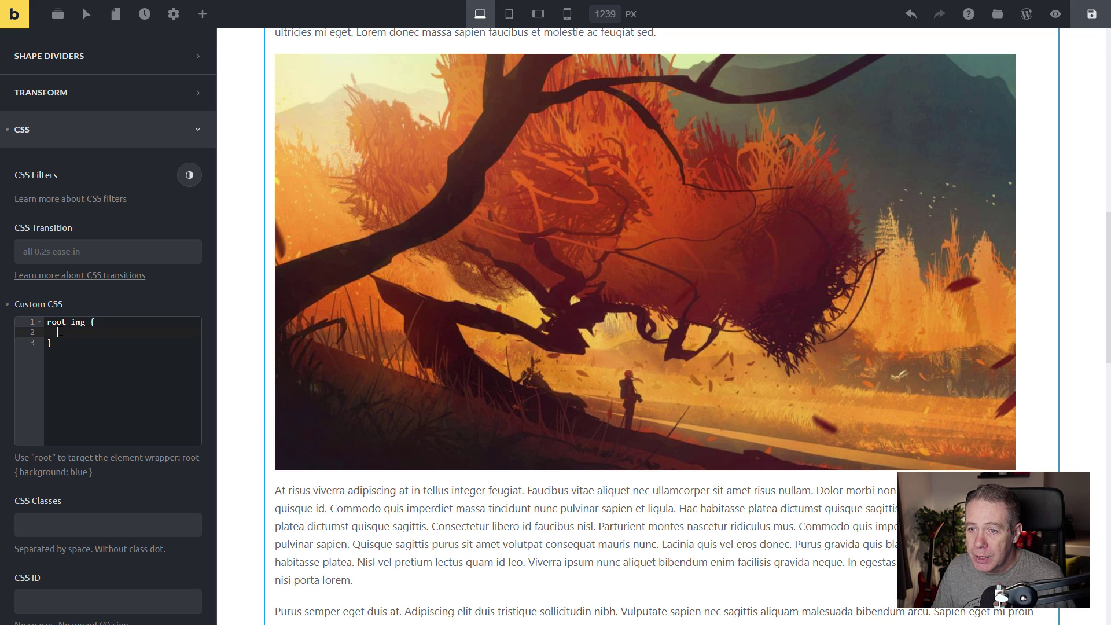
pyautogui.write('padding')
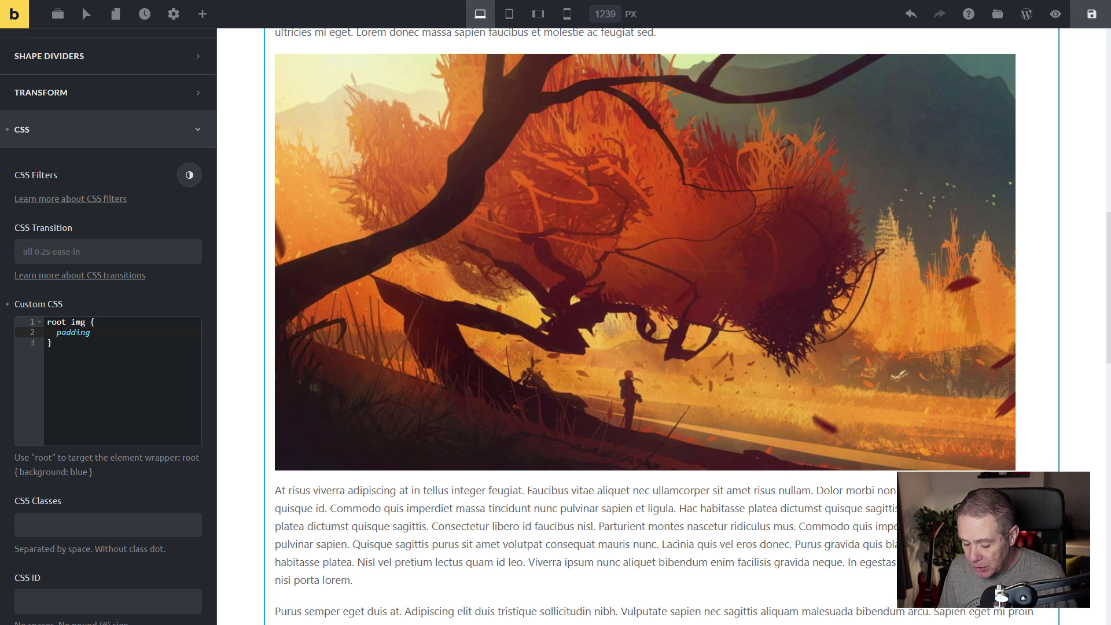
pyautogui.write('-top:')
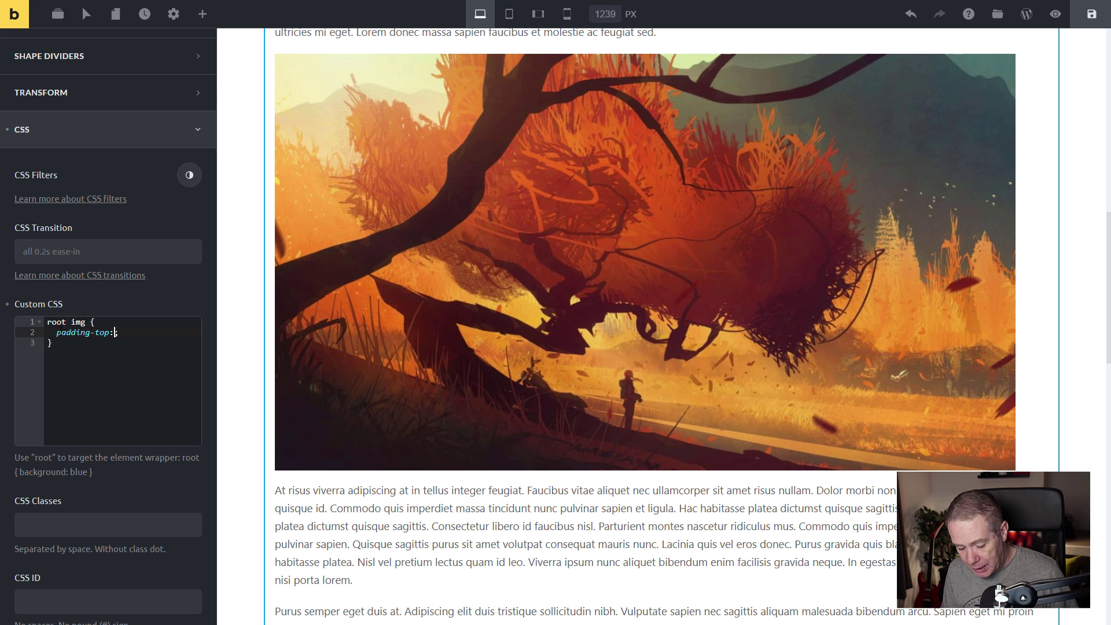
pyautogui.write('25px')
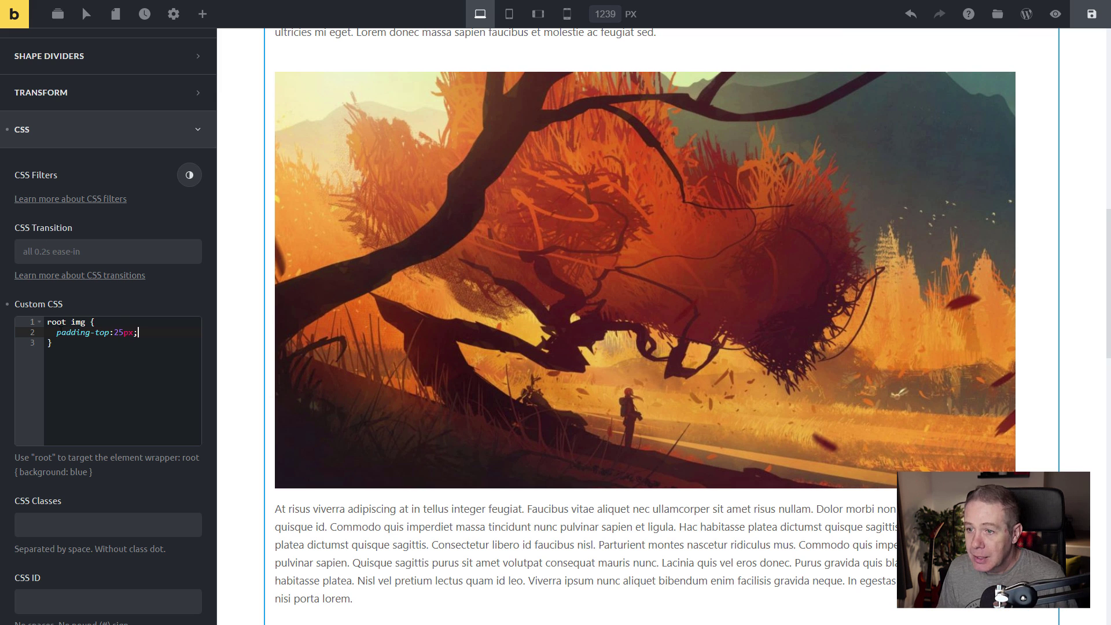
# Duplicate the declaration as padding-bottom:25px to complete the image spacing rule.
pyautogui.scroll(3, 328, 406)
pyautogui.scroll(-1, 327, 406)
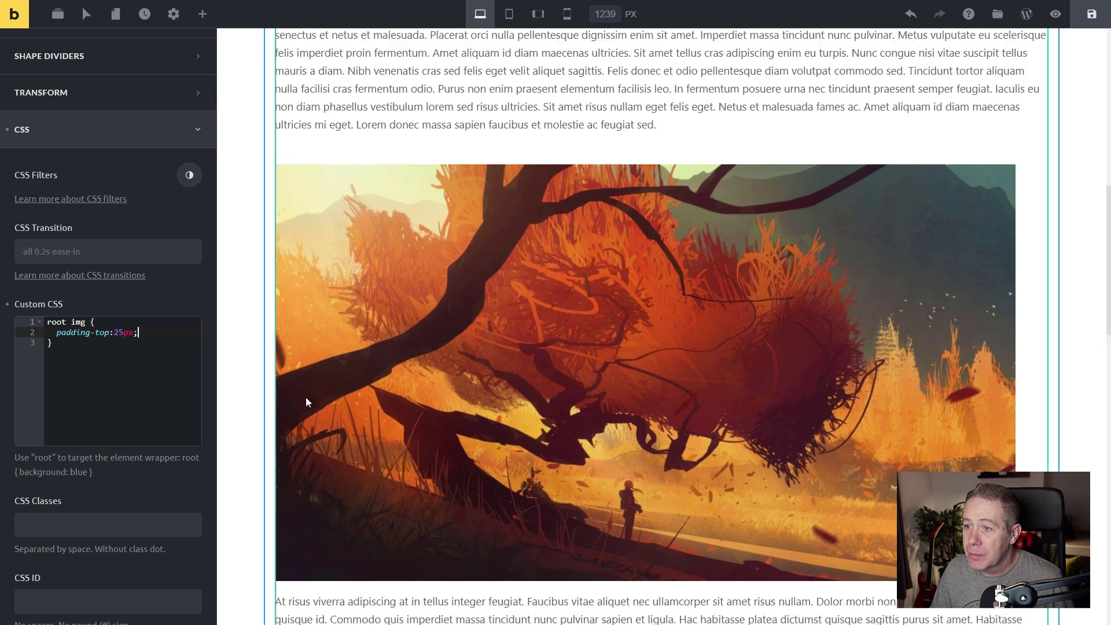
pyautogui.moveTo(145, 333); pyautogui.dragTo(49, 333)
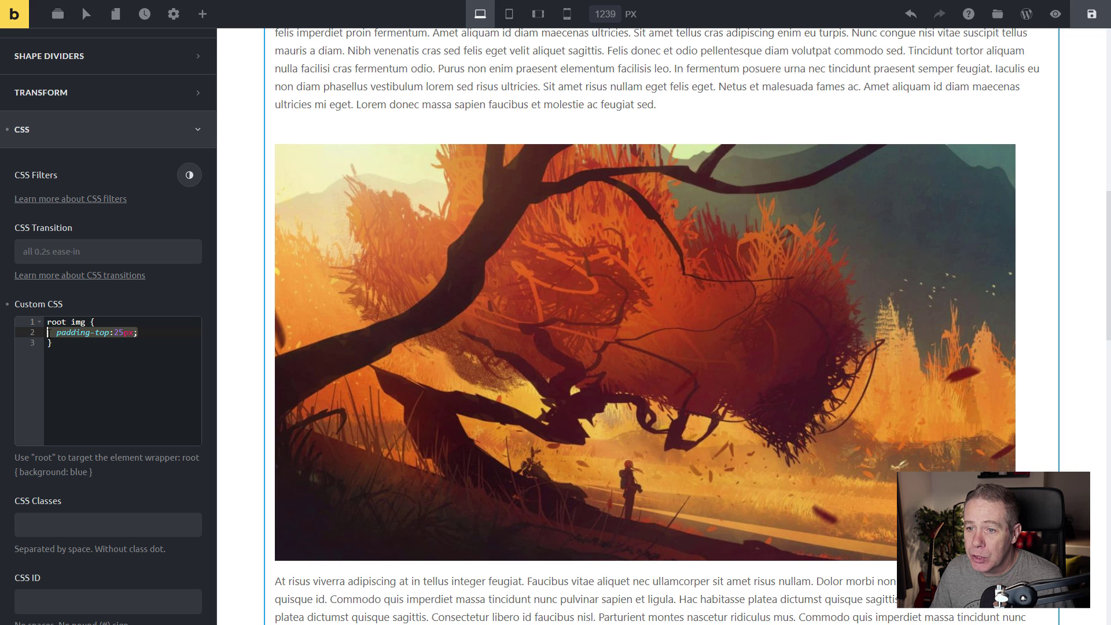
pyautogui.hotkey('ctrl', 'c')
pyautogui.click(151, 334)
pyautogui.press('Return')
pyautogui.hotkey('ctrl', 'v')
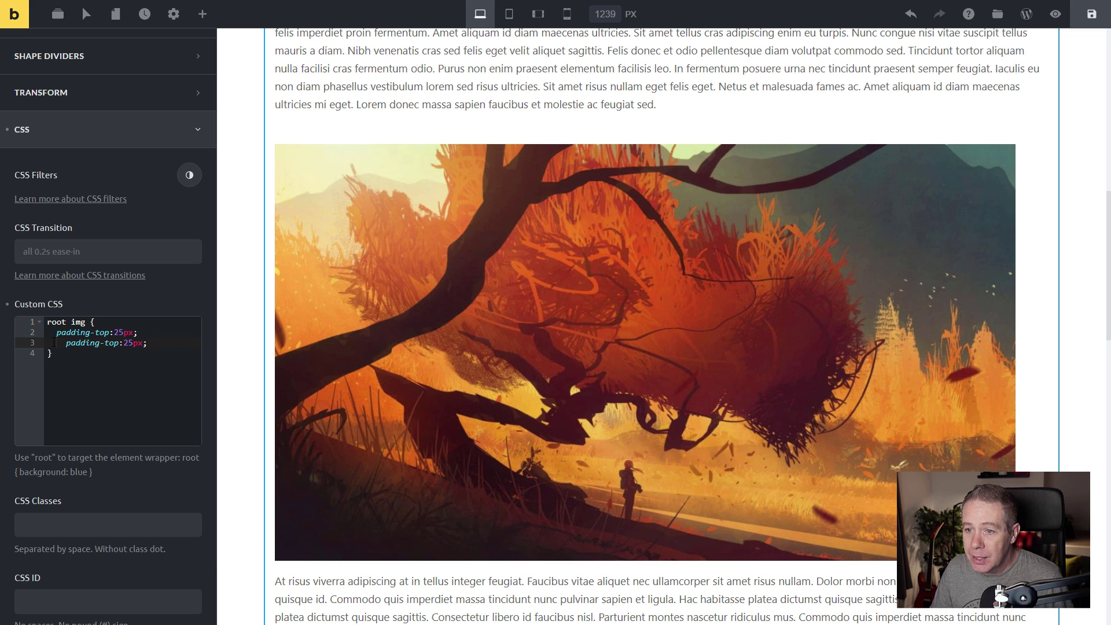
pyautogui.click(54, 342)
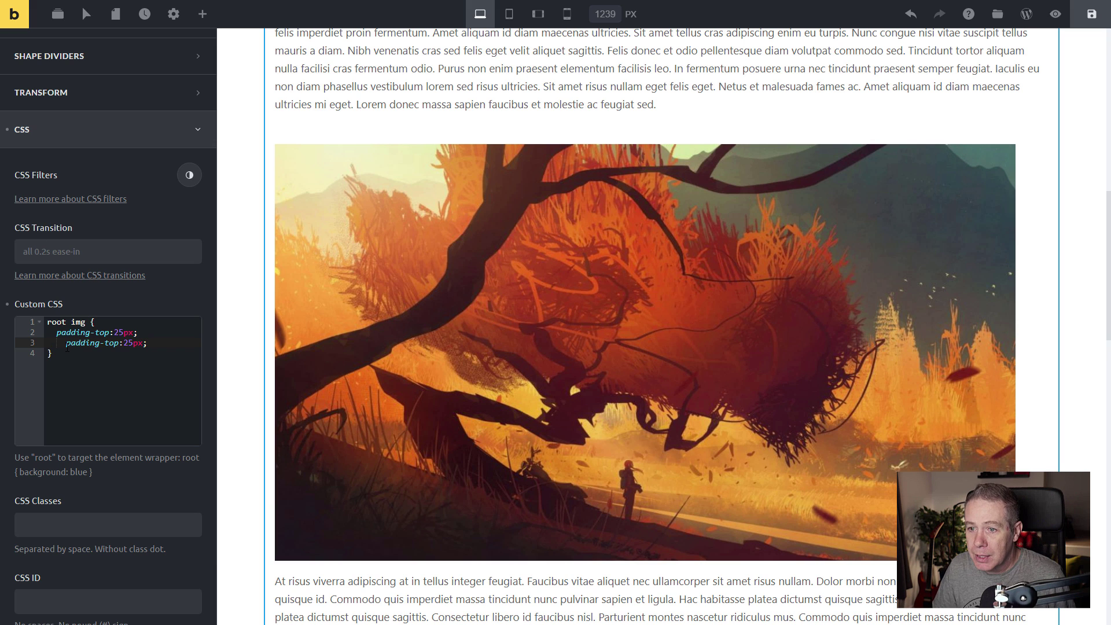
pyautogui.press('BackSpace')
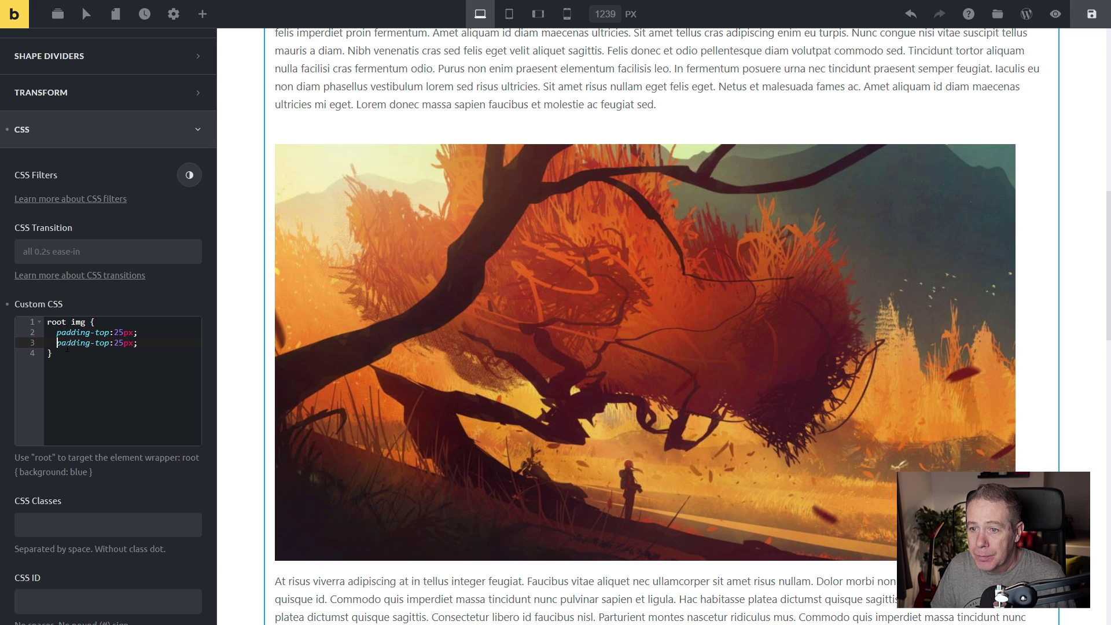
pyautogui.doubleClick(102, 343)
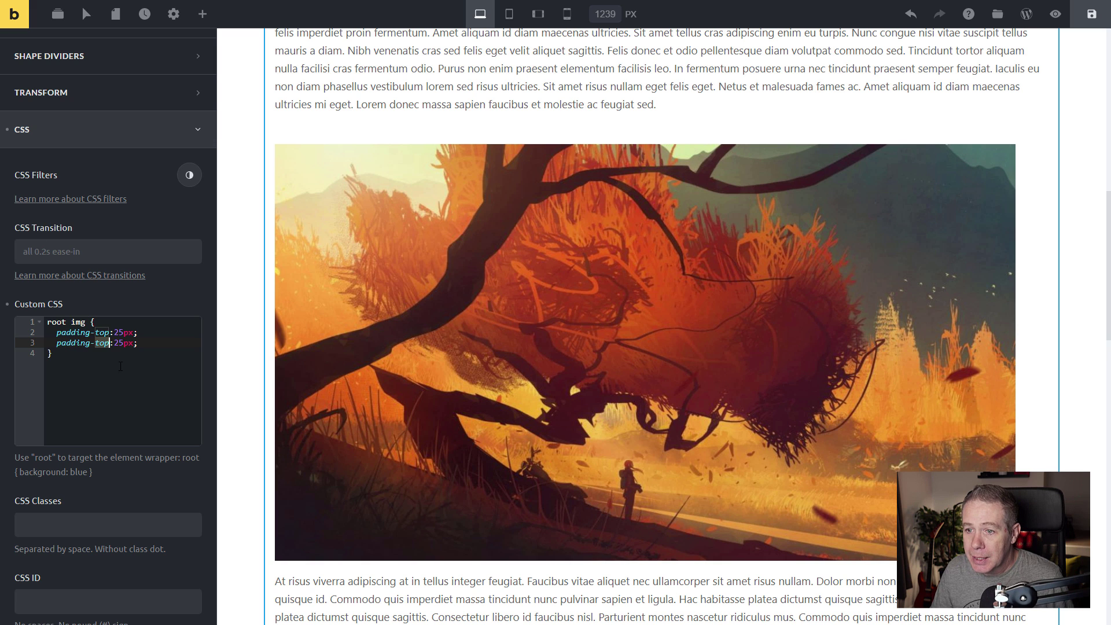
pyautogui.write('bottom')
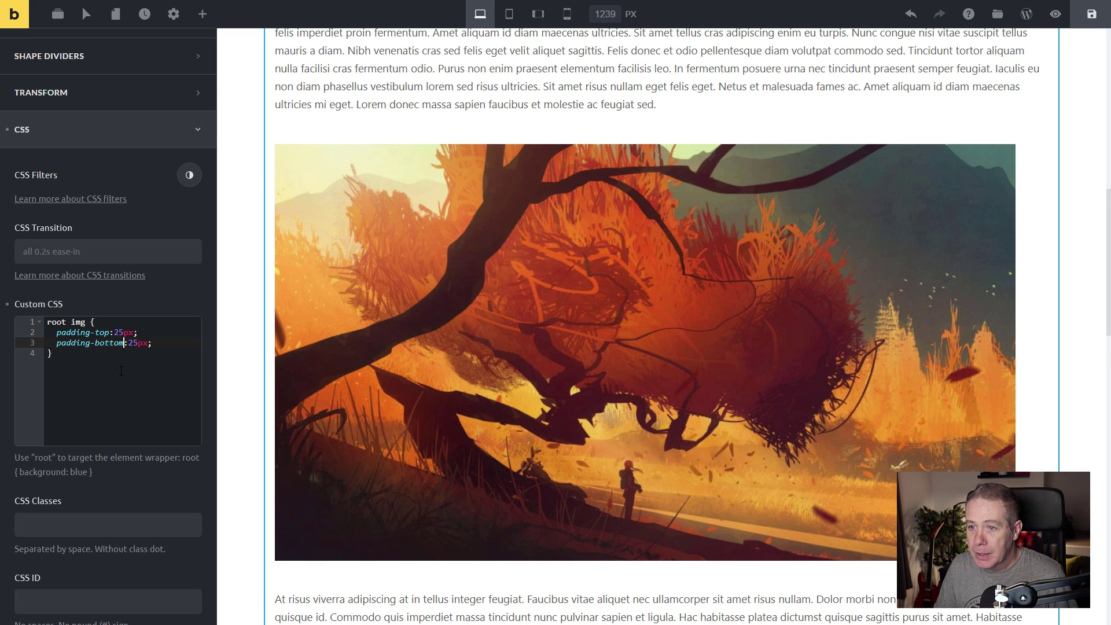
pyautogui.press('Down')
pyautogui.scroll(-15, 635, 332)
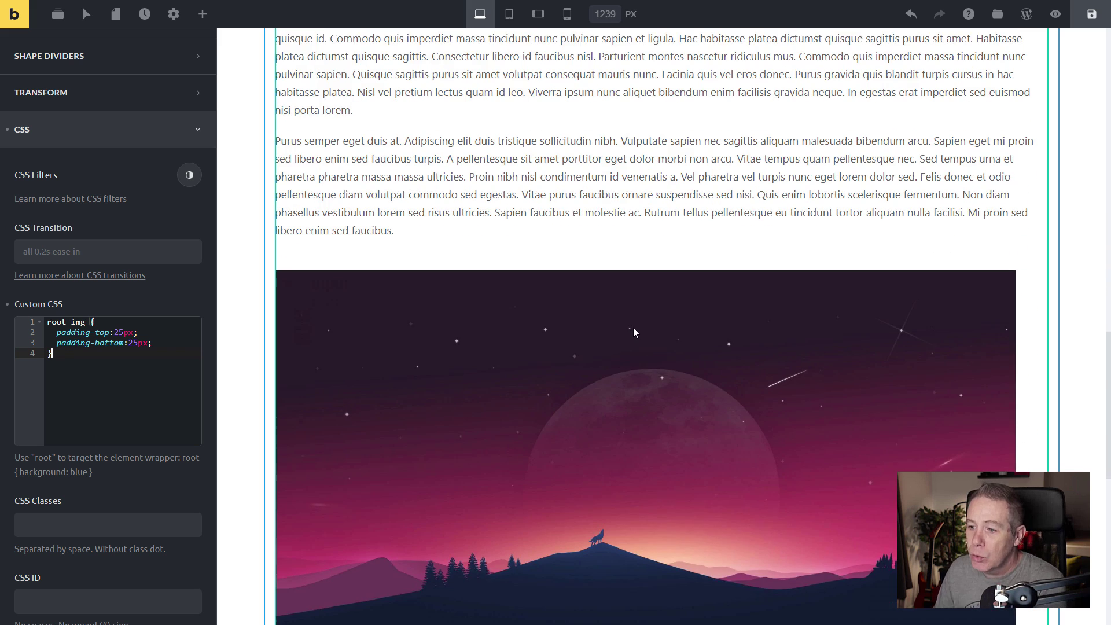
pyautogui.scroll(-3, 635, 333)
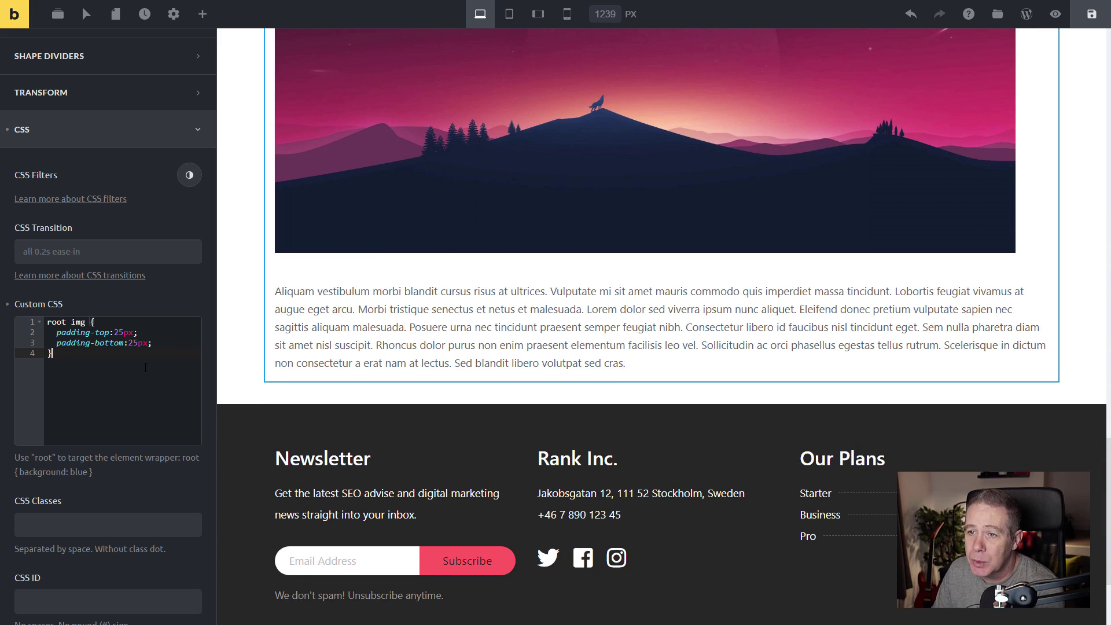
pyautogui.scroll(3, 145, 368)
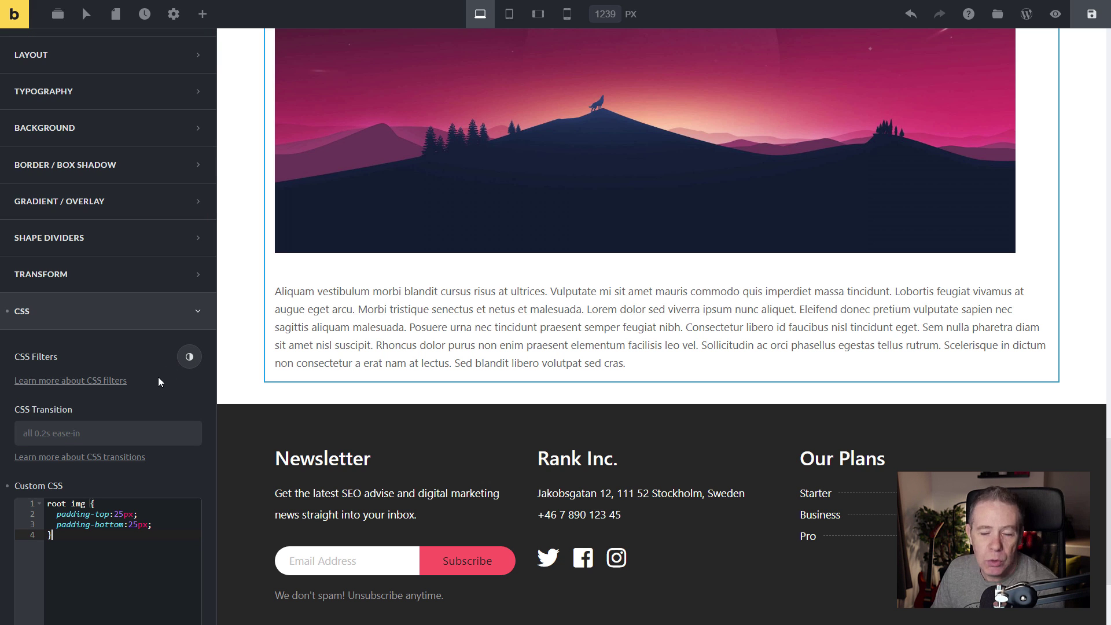
pyautogui.scroll(2, 164, 385)
pyautogui.scroll(8, 689, 342)
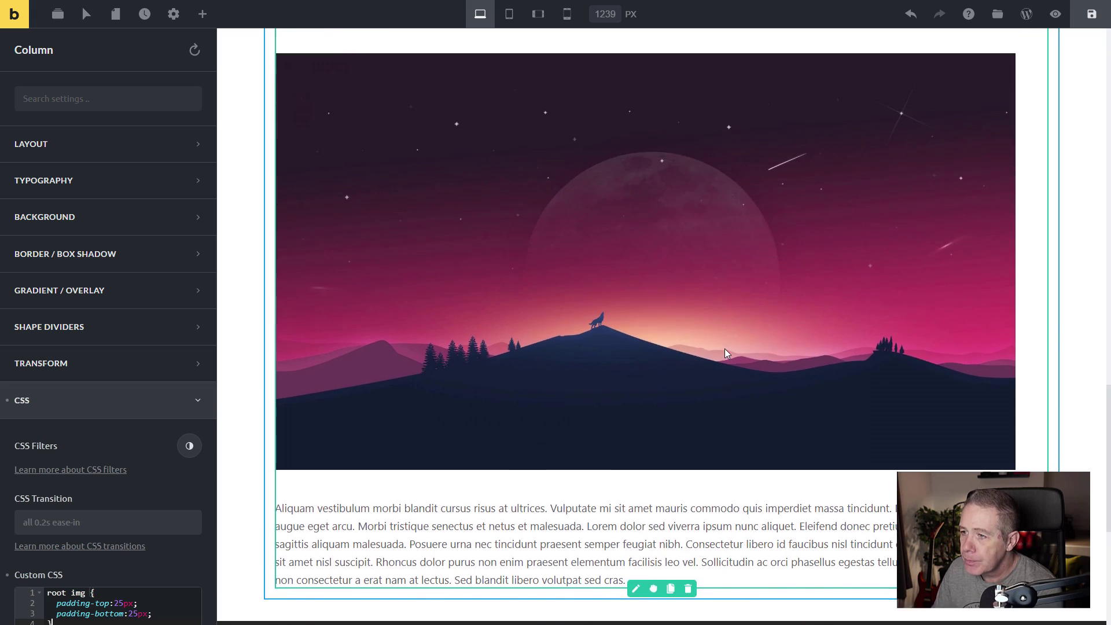
pyautogui.scroll(12, 727, 350)
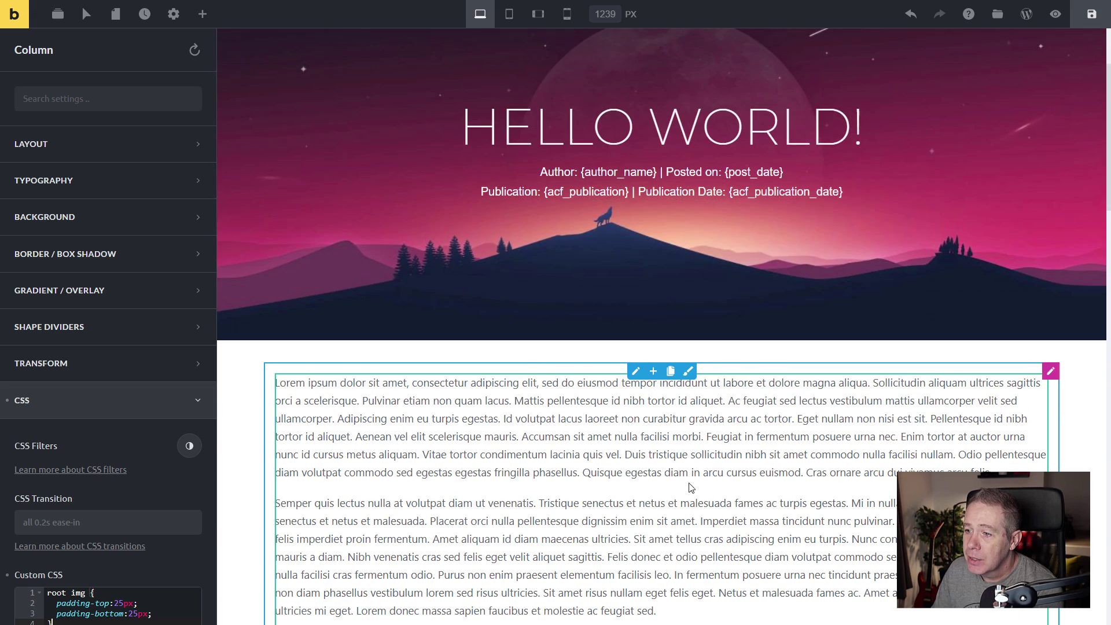
pyautogui.scroll(-4, 616, 479)
pyautogui.scroll(-10, 616, 478)
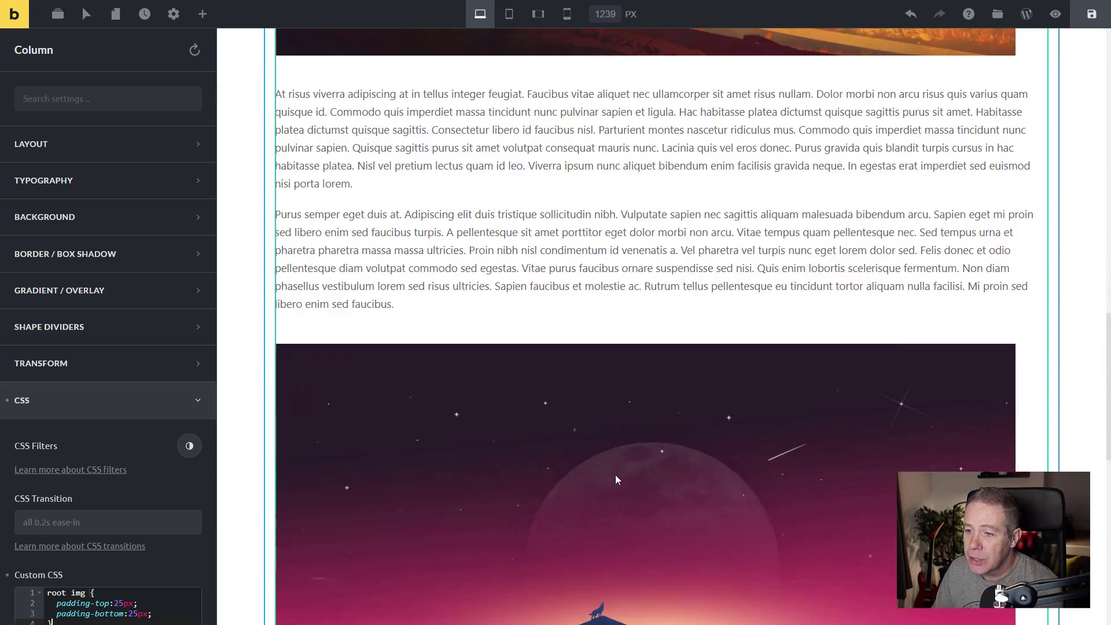
pyautogui.scroll(-8, 616, 480)
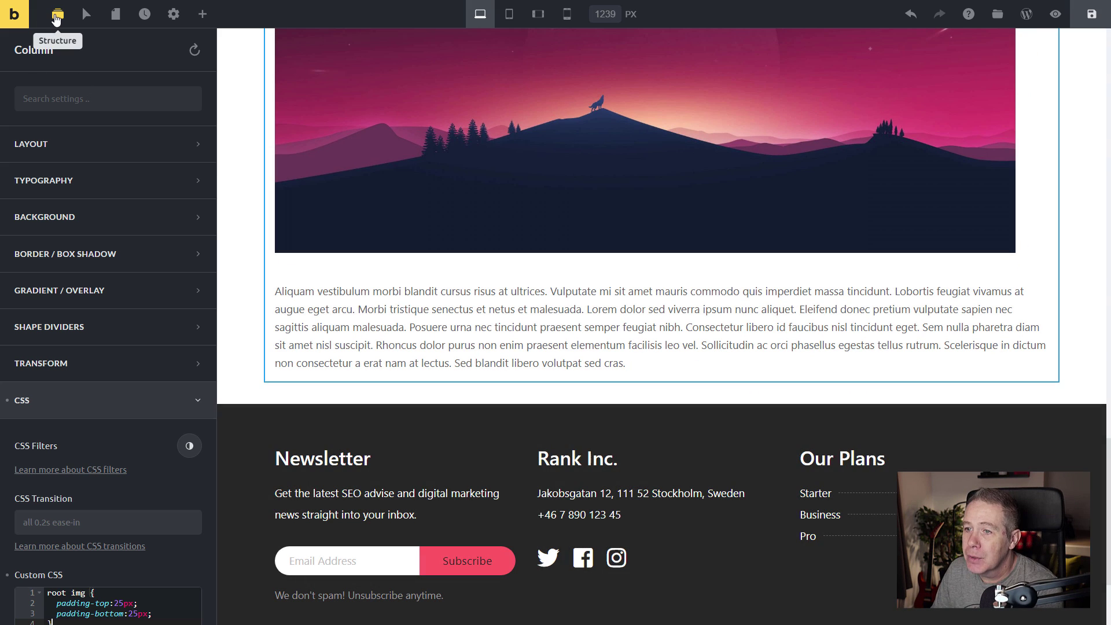
# Add a new section after the post content section from the Structure panel.
pyautogui.click(56, 18)
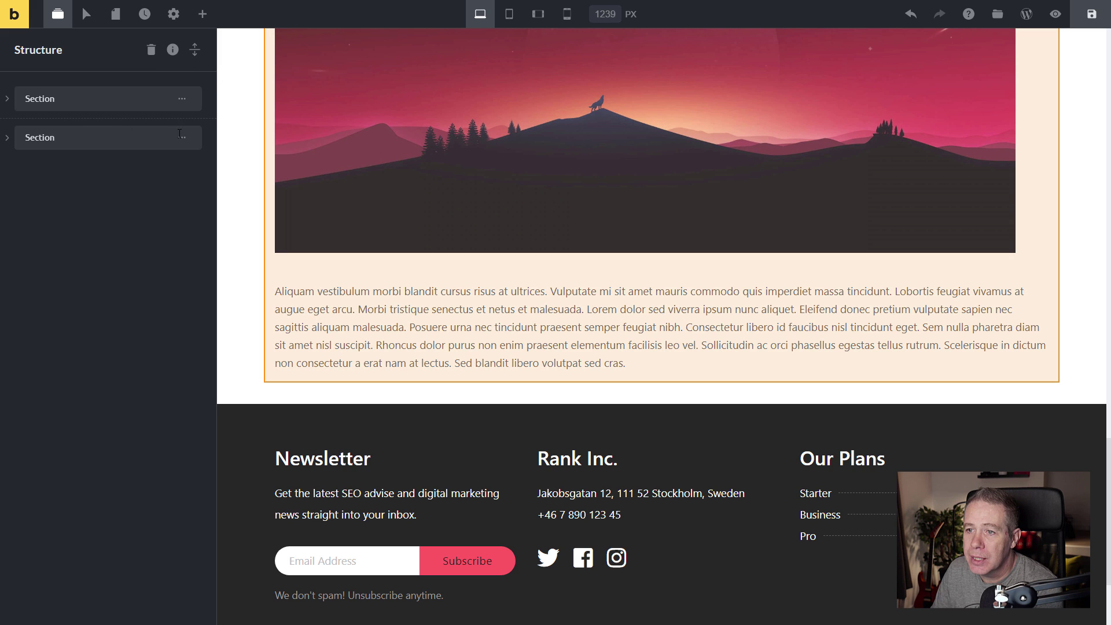
pyautogui.click(184, 142)
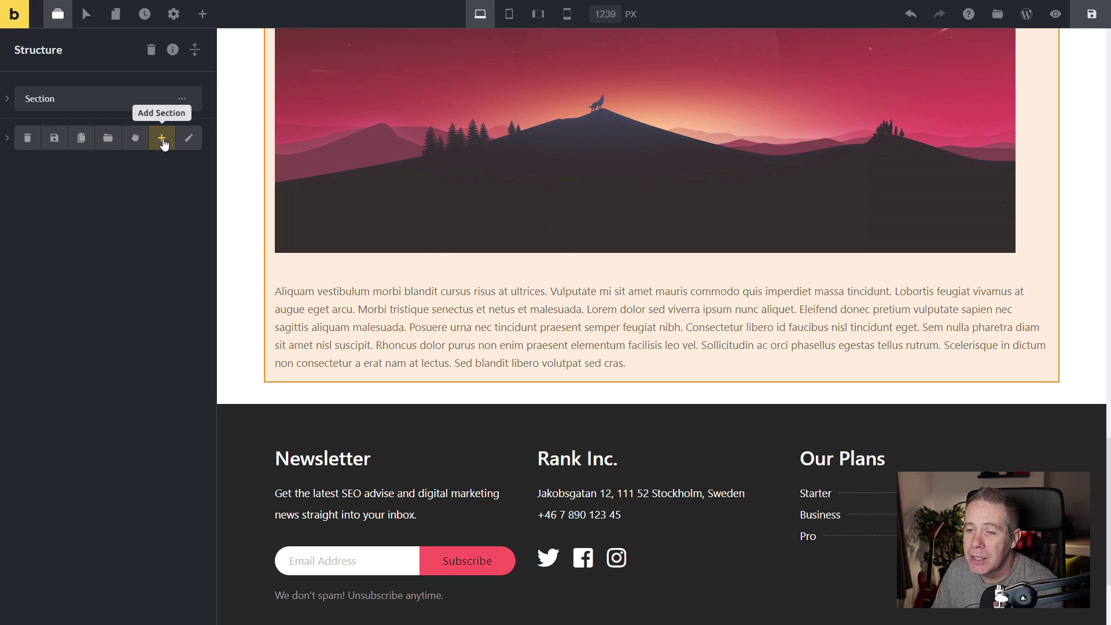
pyautogui.click(162, 139)
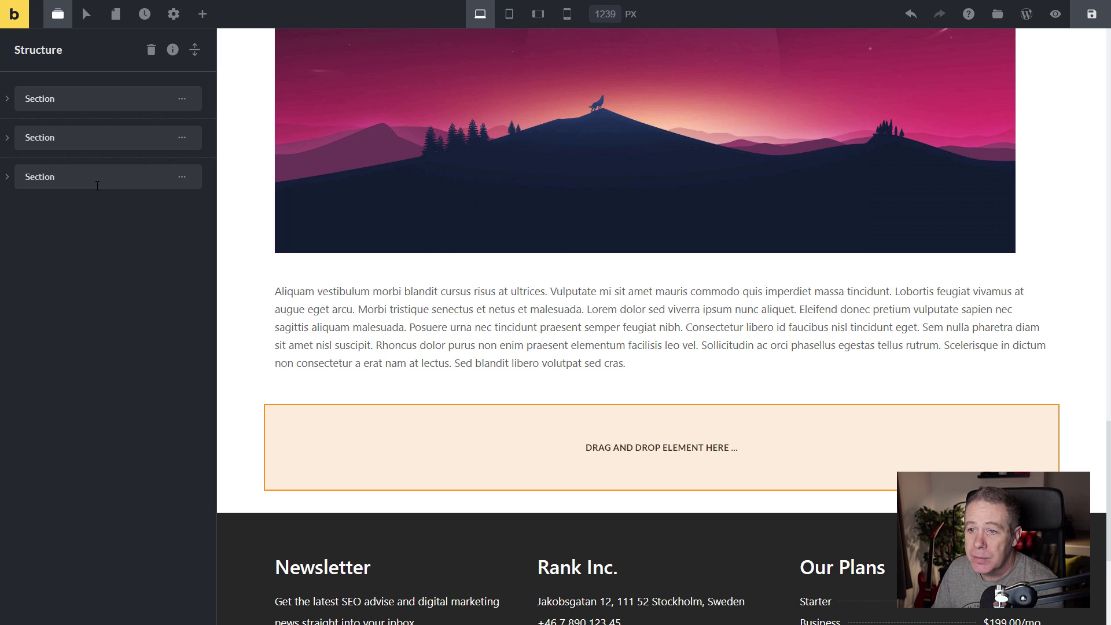
# Rename the new section to 'Related Articles' and expand it to show its empty Row.
pyautogui.moveTo(52, 183); pyautogui.dragTo(25, 183)
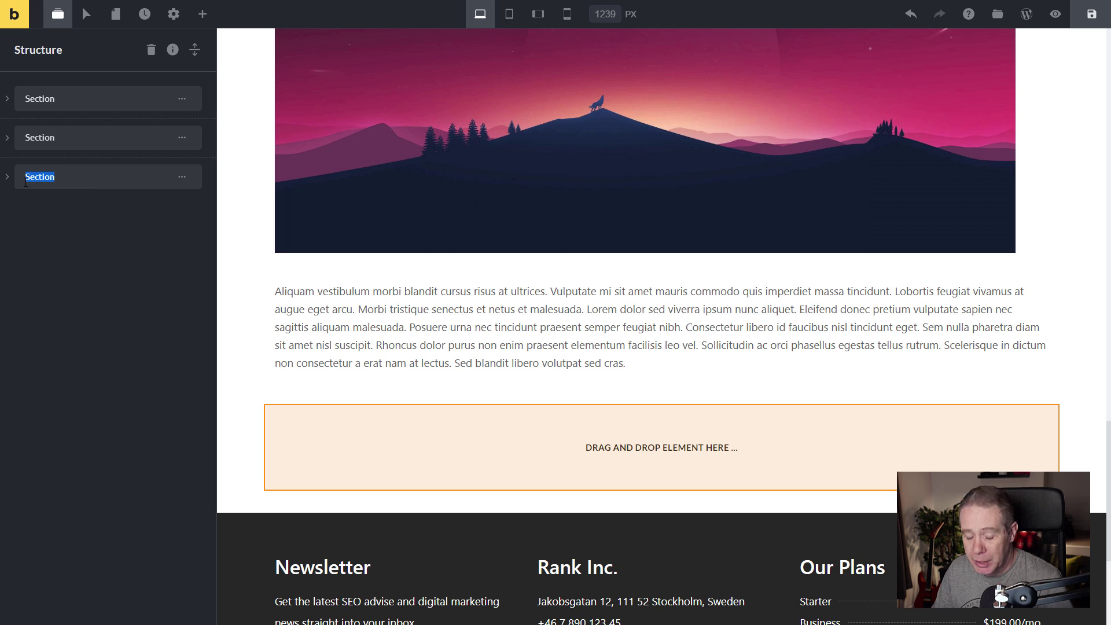
pyautogui.write('Re')
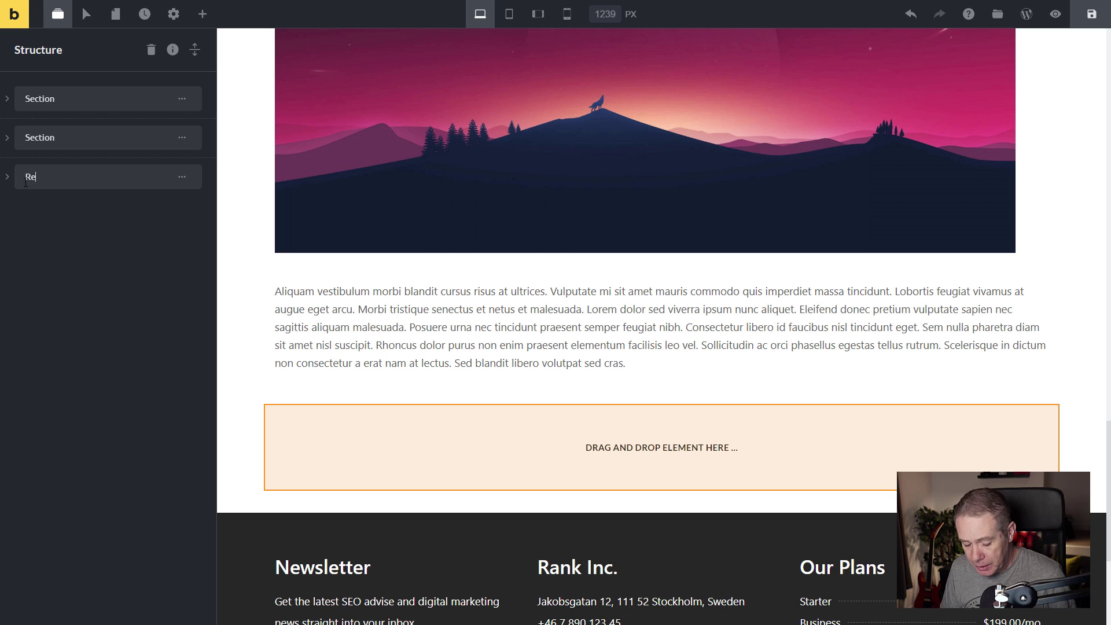
pyautogui.write('lated Artcie')
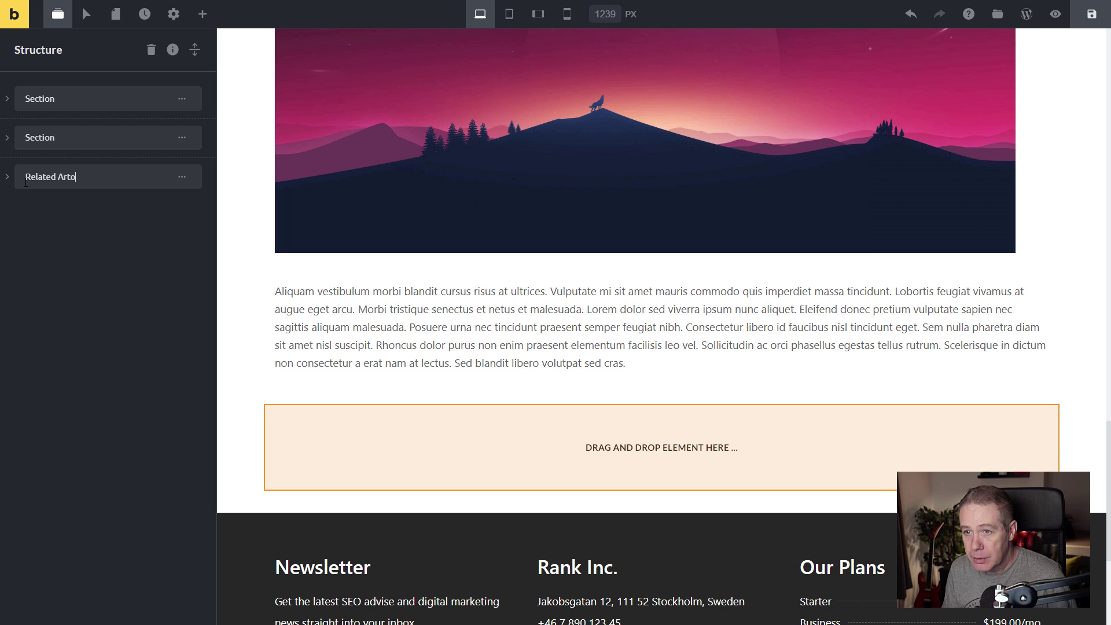
pyautogui.press('BackSpace')
pyautogui.press('BackSpace')
pyautogui.press('BackSpace')
pyautogui.write('icles')
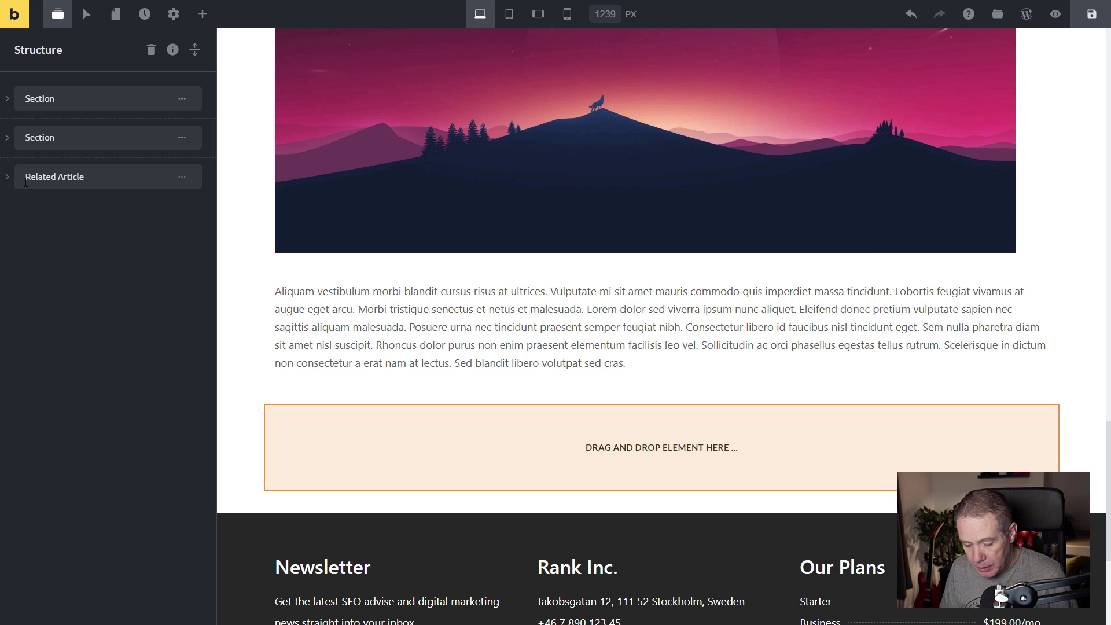
pyautogui.press('Return')
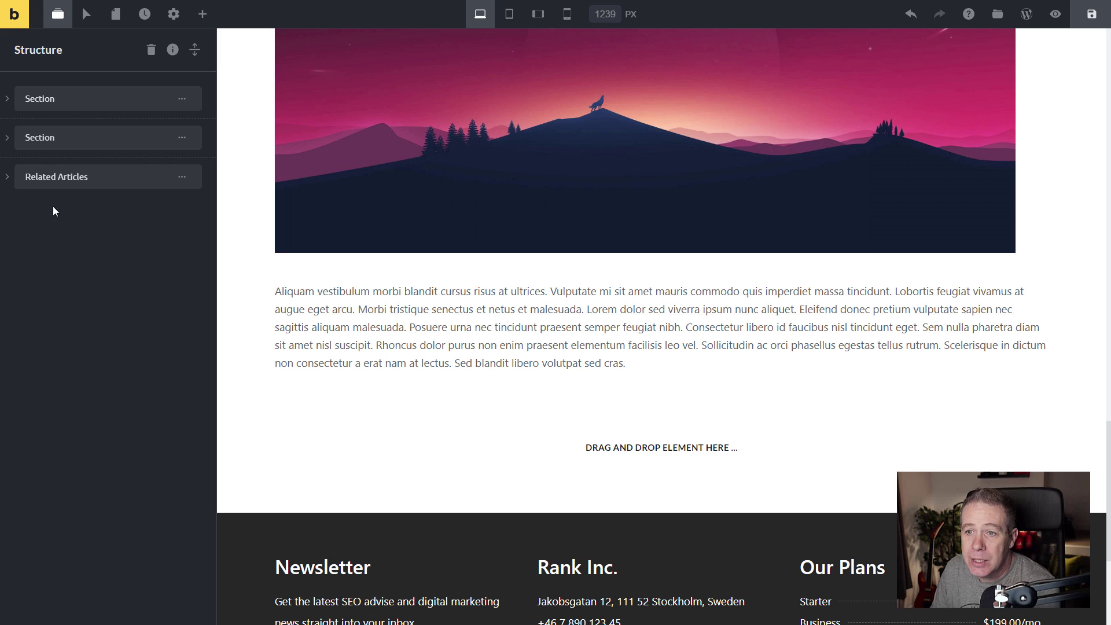
pyautogui.click(7, 176)
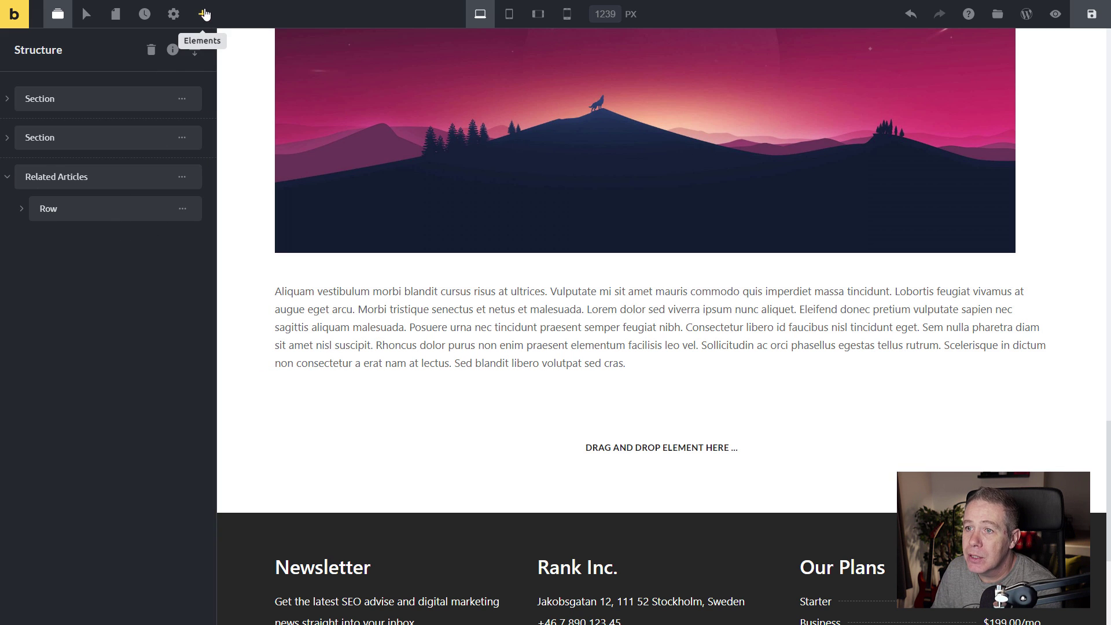
# Search elements for 'relate' and place a Related Posts element in the section.
pyautogui.click(203, 14)
pyautogui.click(95, 52)
pyautogui.write('relate')
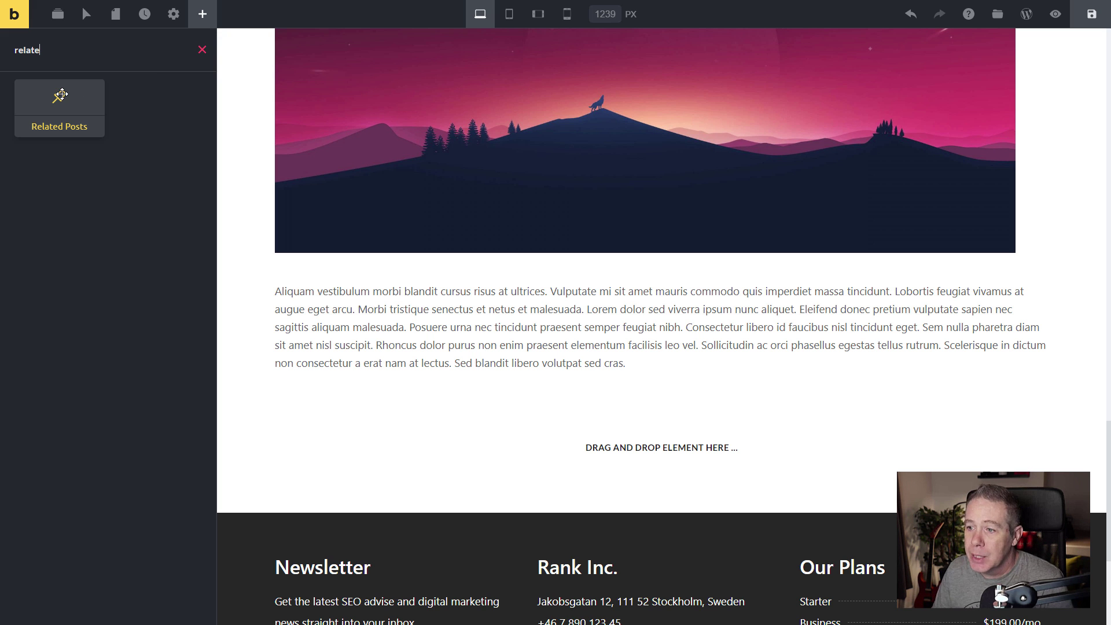
pyautogui.moveTo(62, 95); pyautogui.dragTo(618, 465)
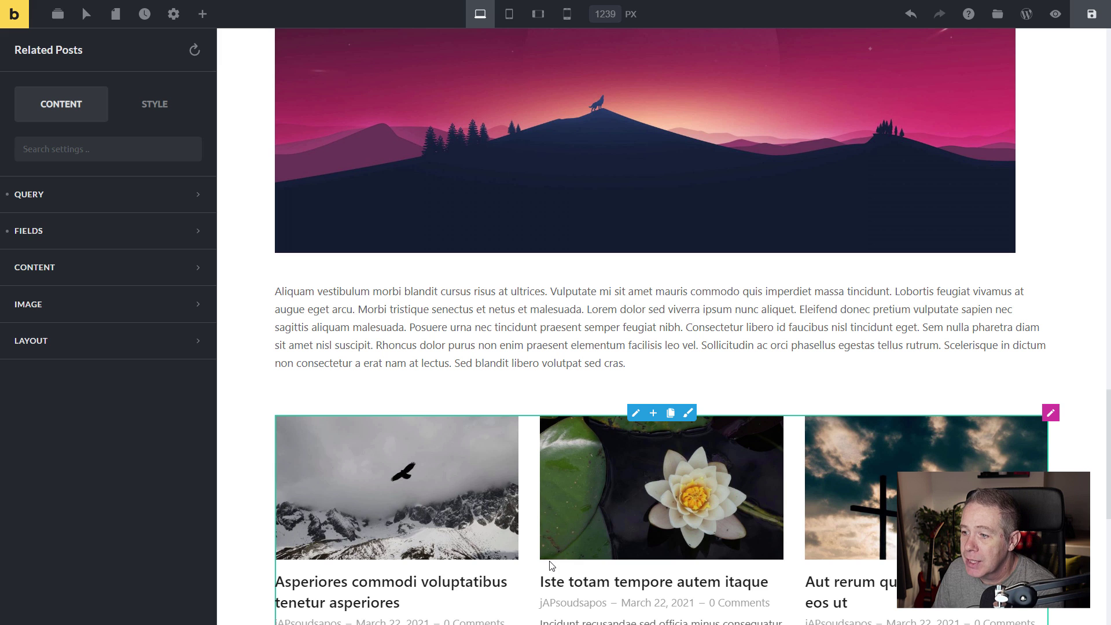
# Limit the Related Posts query to shared Categories, keeping Descending order, and show its fields settings.
pyautogui.scroll(-5, 435, 454)
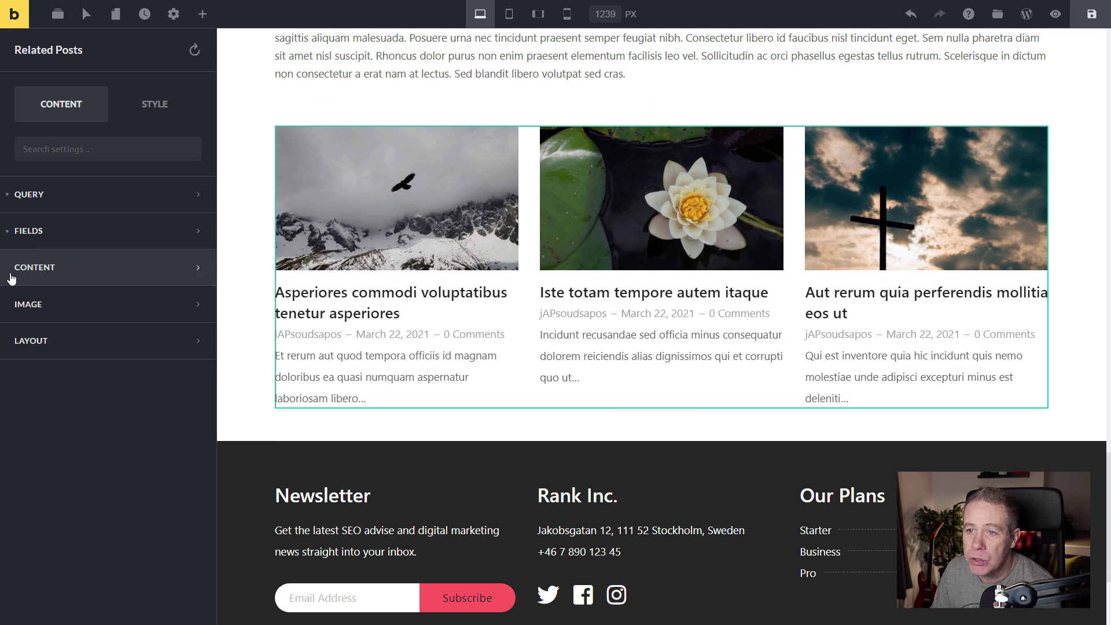
pyautogui.click(70, 199)
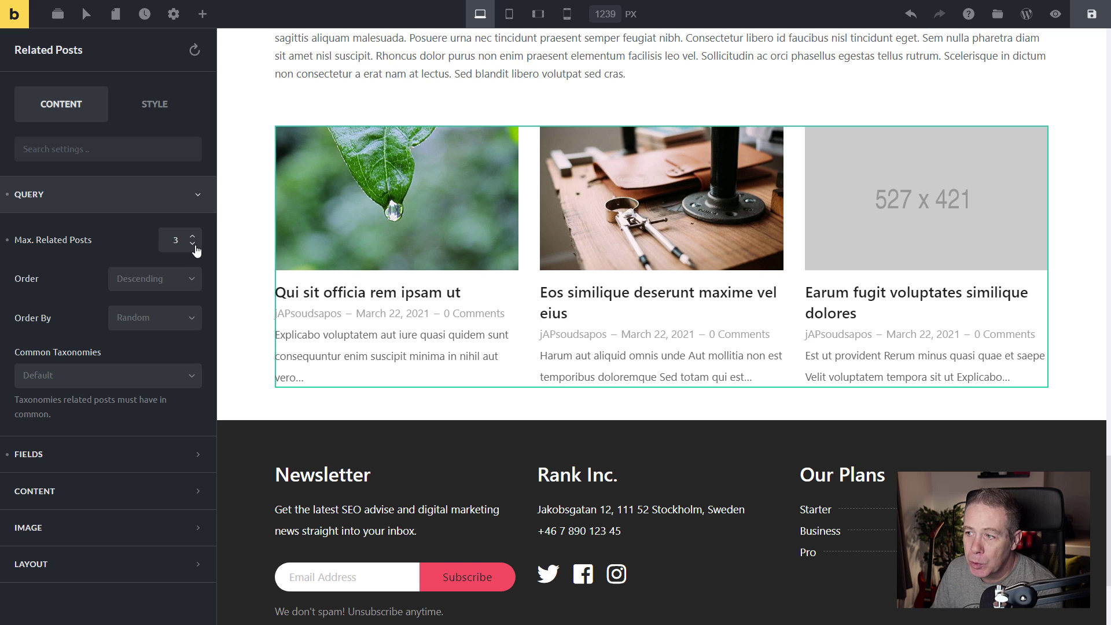
pyautogui.click(123, 280)
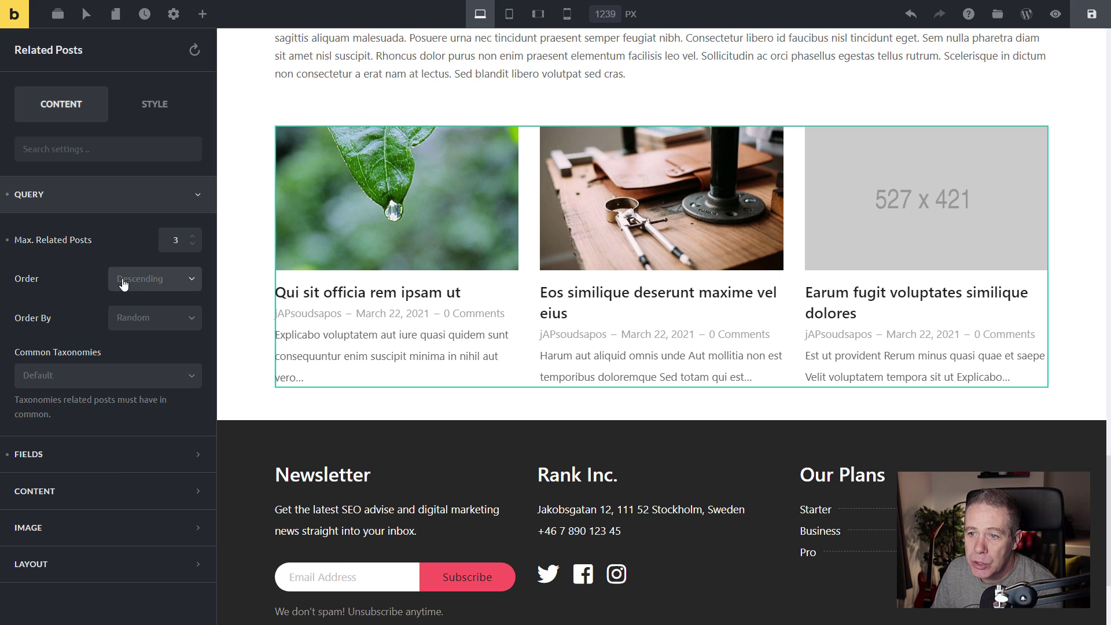
pyautogui.click(57, 277)
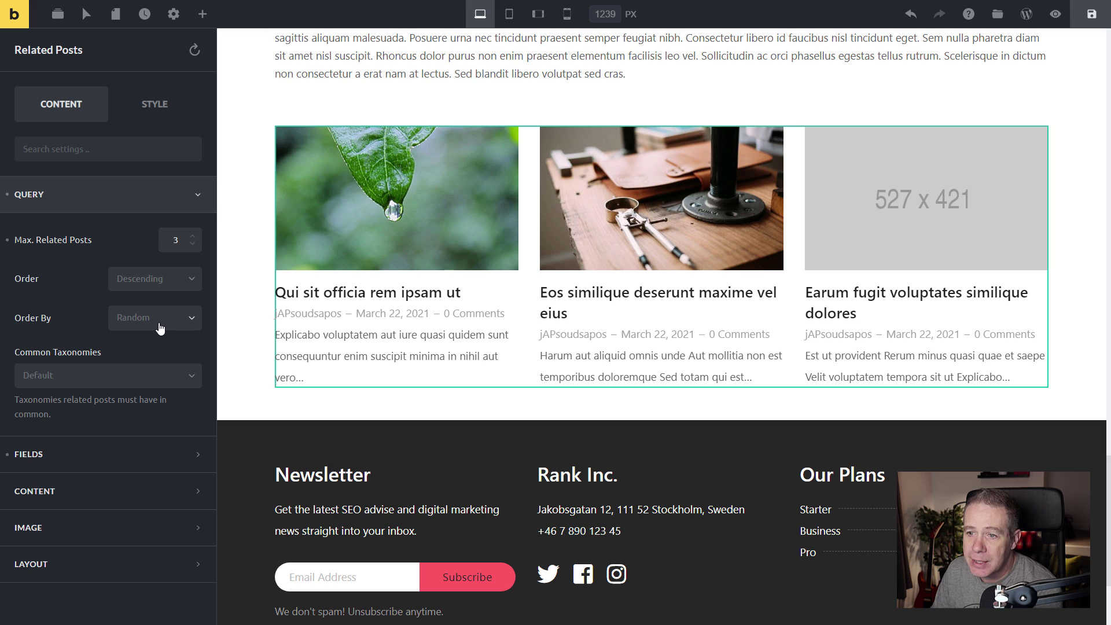
pyautogui.click(109, 384)
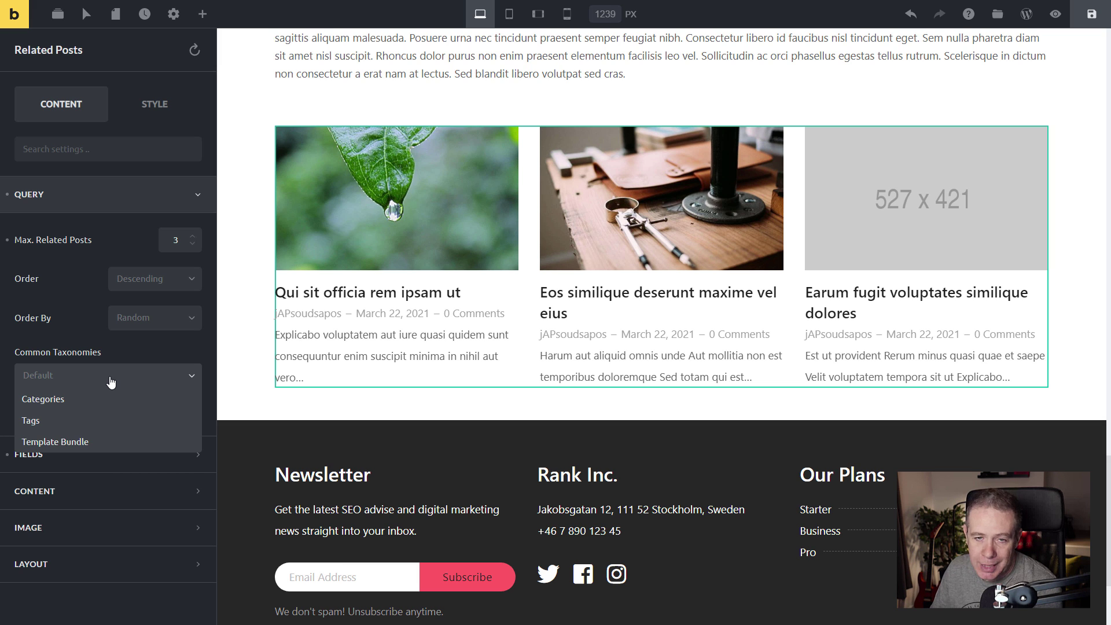
pyautogui.click(68, 400)
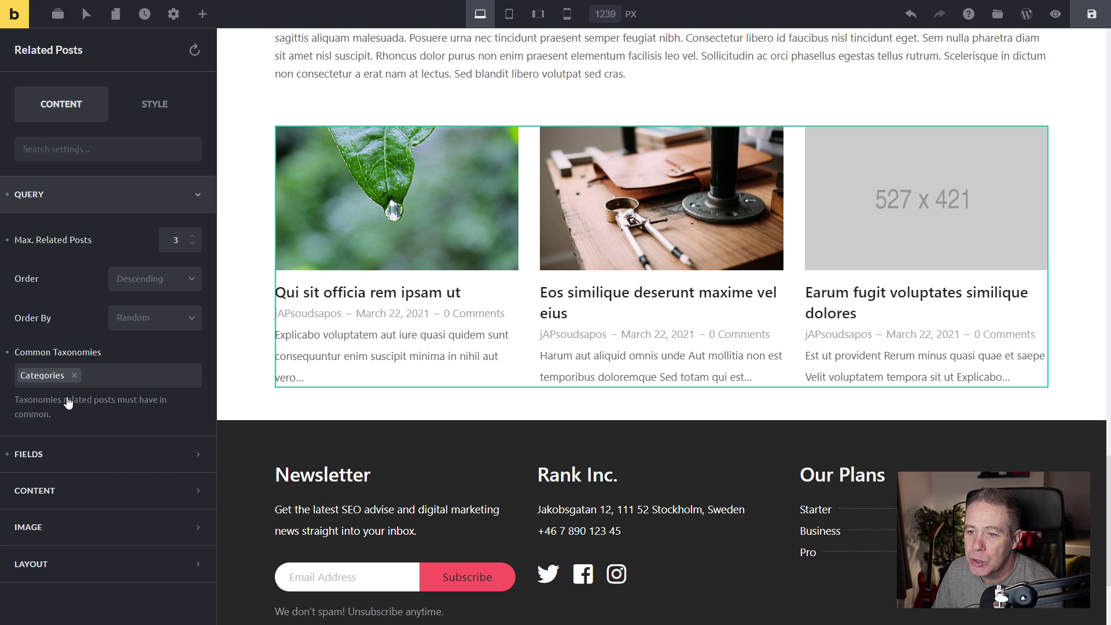
pyautogui.scroll(2, 426, 343)
pyautogui.scroll(10, 426, 339)
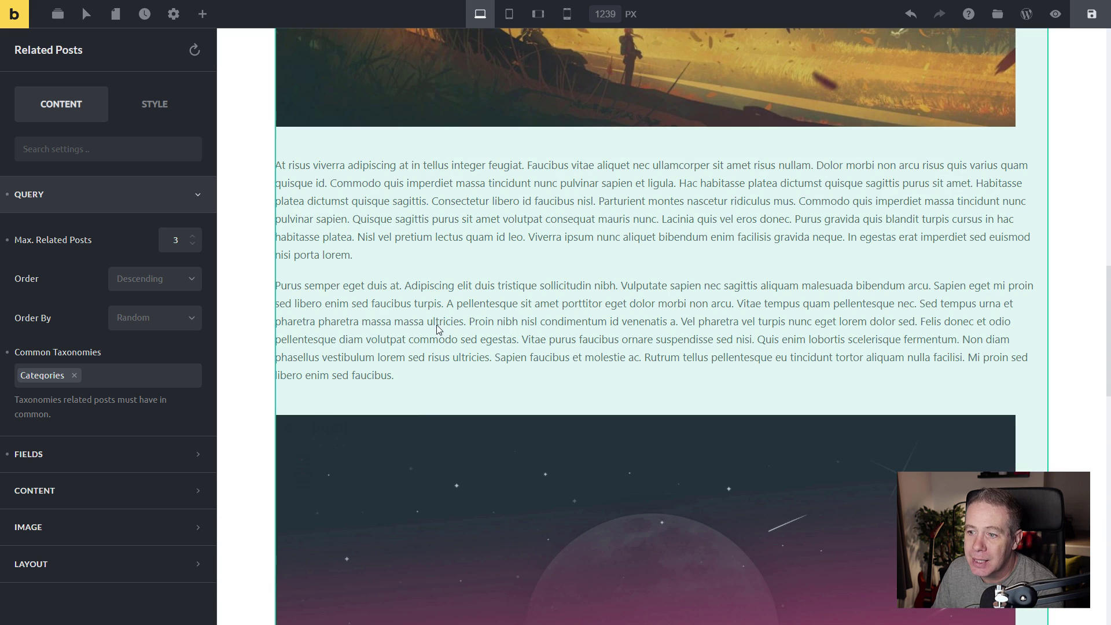
pyautogui.scroll(-10, 438, 329)
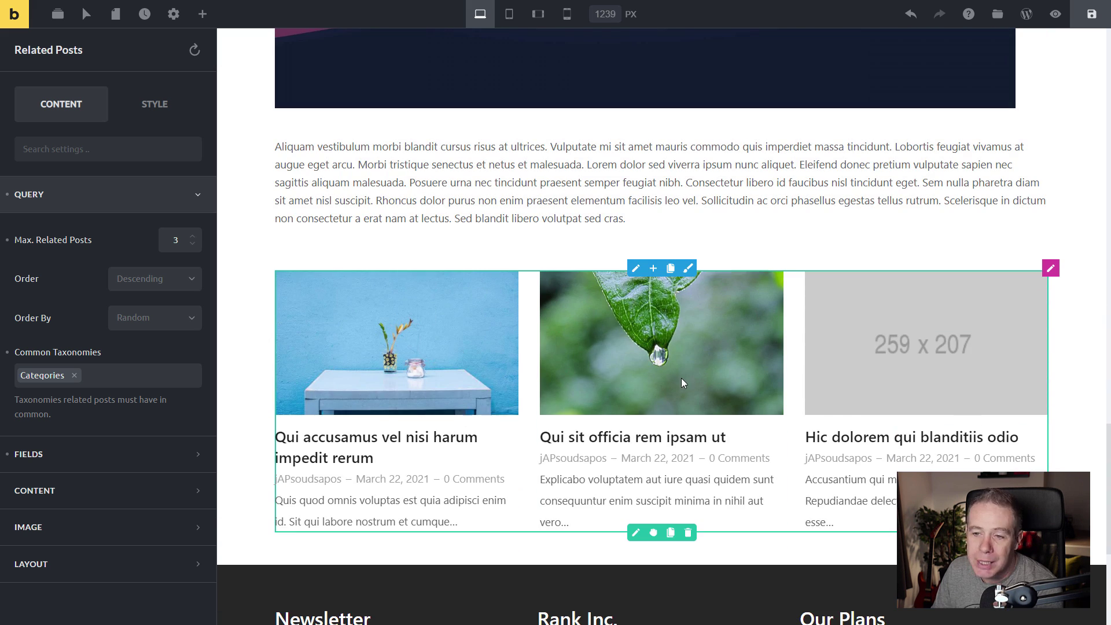
pyautogui.scroll(-2, 272, 460)
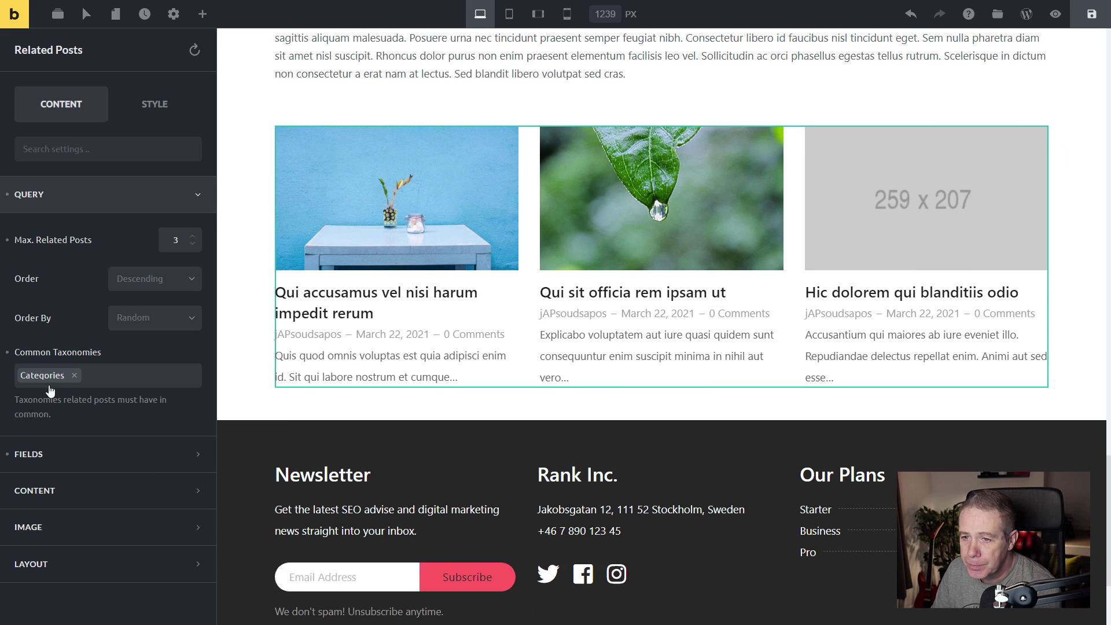
pyautogui.click(80, 445)
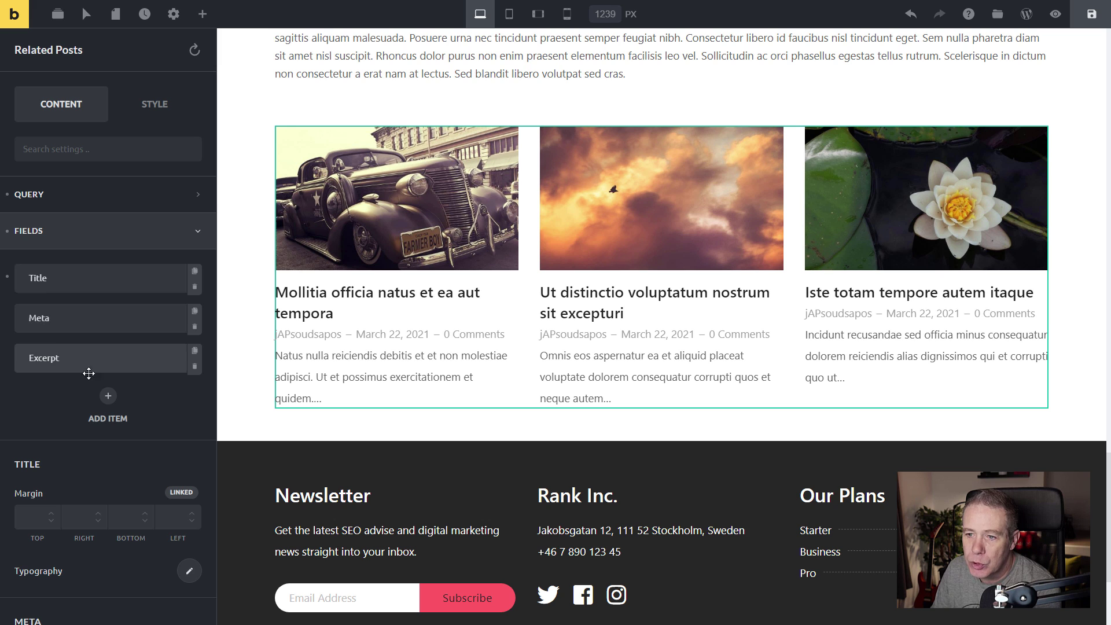
pyautogui.click(108, 396)
pyautogui.click(122, 447)
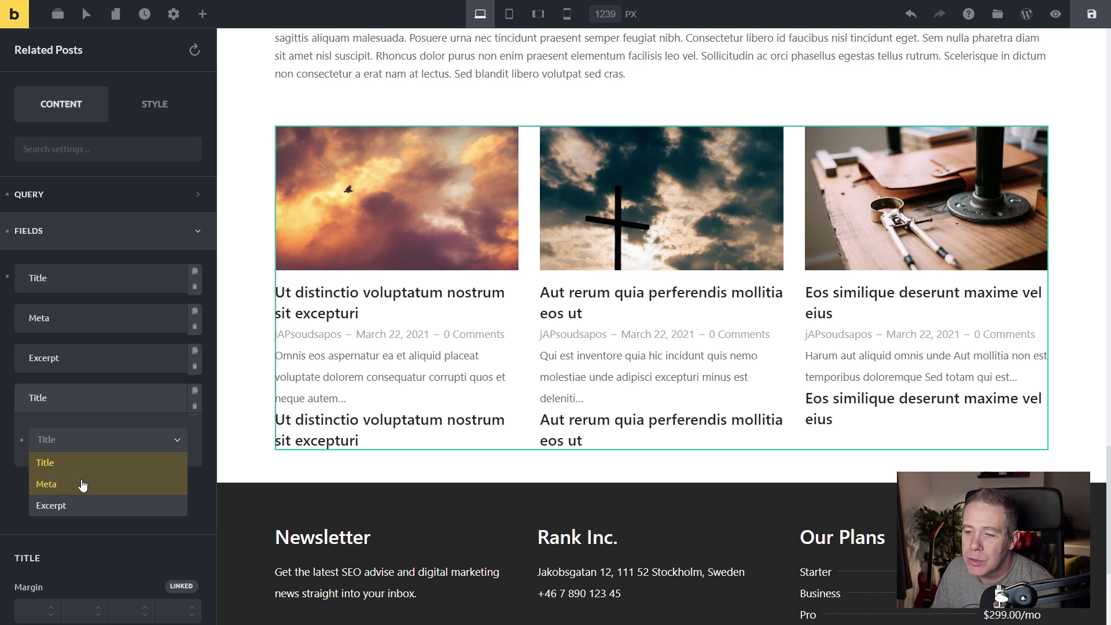
pyautogui.click(195, 407)
pyautogui.click(195, 406)
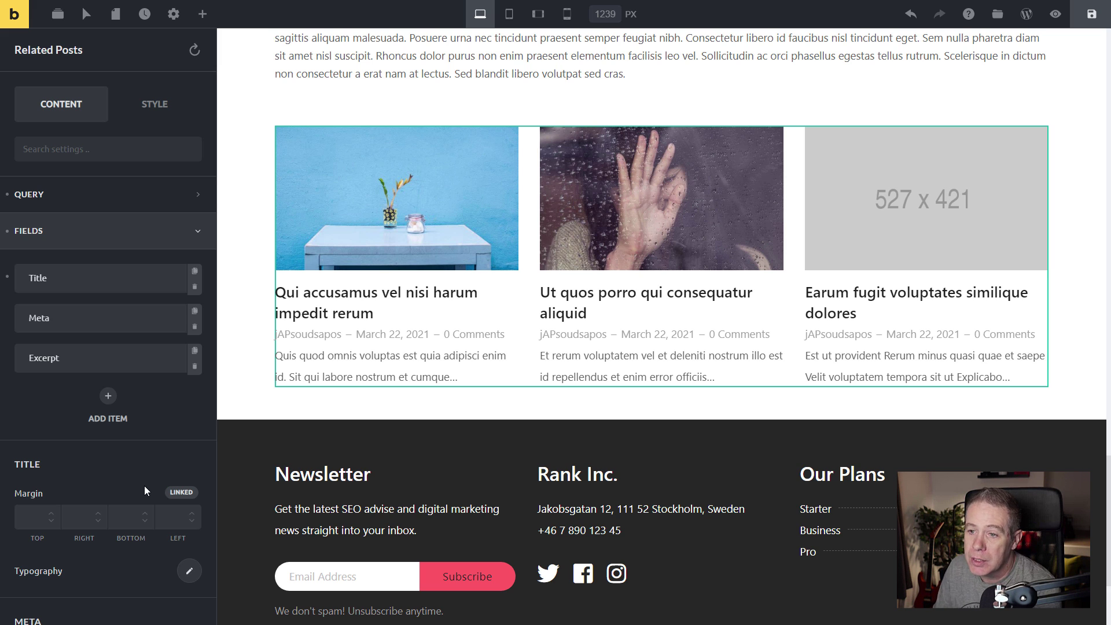
pyautogui.scroll(3, 439, 446)
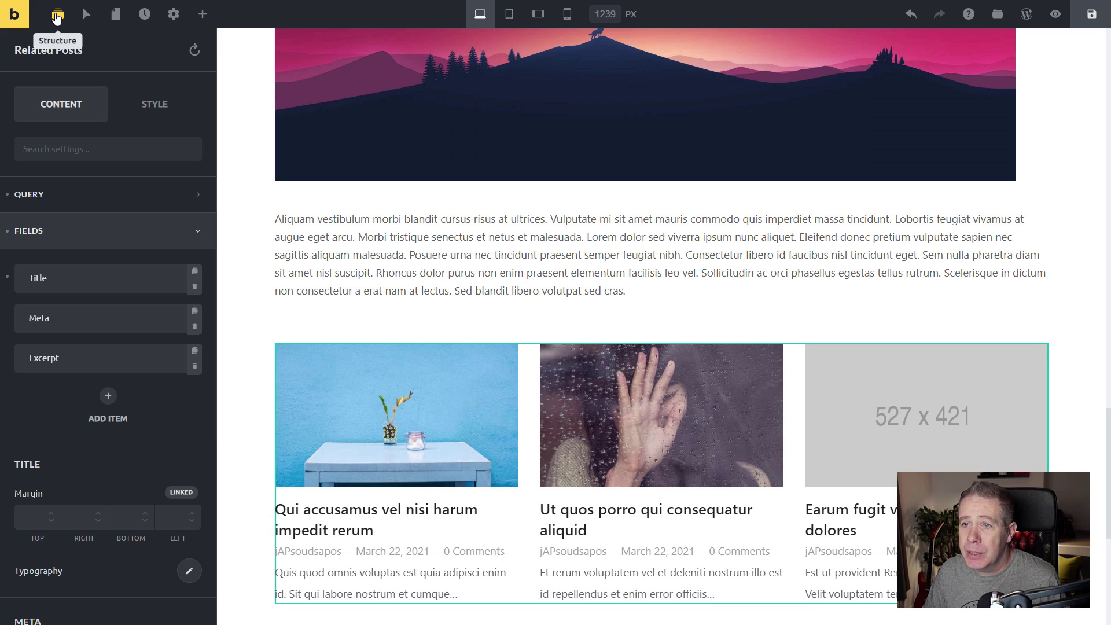
# Give the Related Articles section a light grey #f5f5f5 background.
pyautogui.click(58, 14)
pyautogui.scroll(-3, 711, 503)
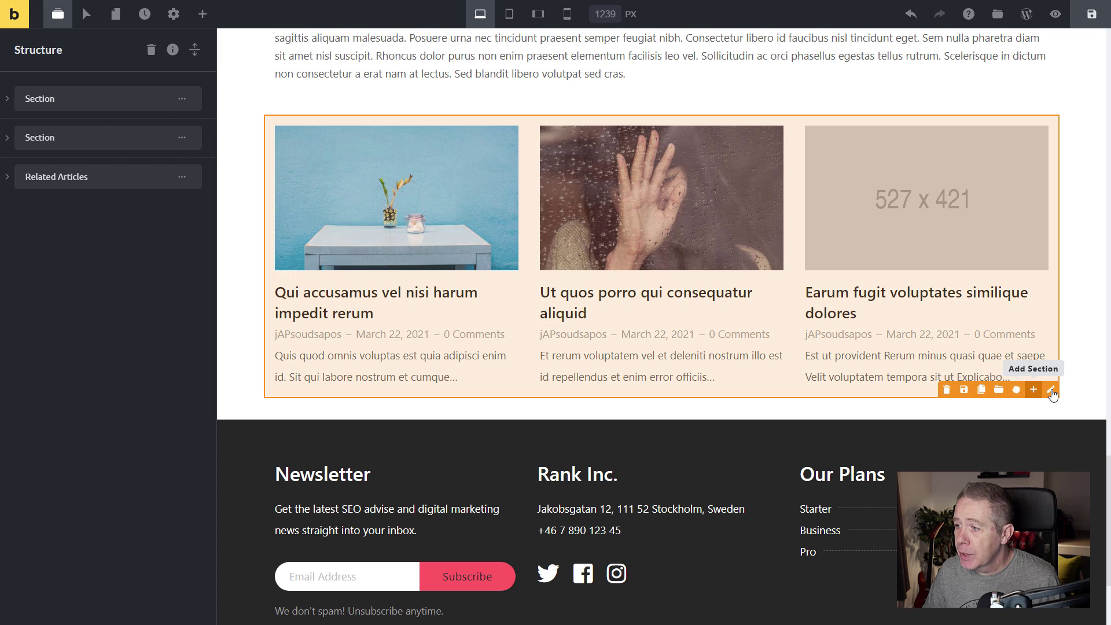
pyautogui.click(1052, 392)
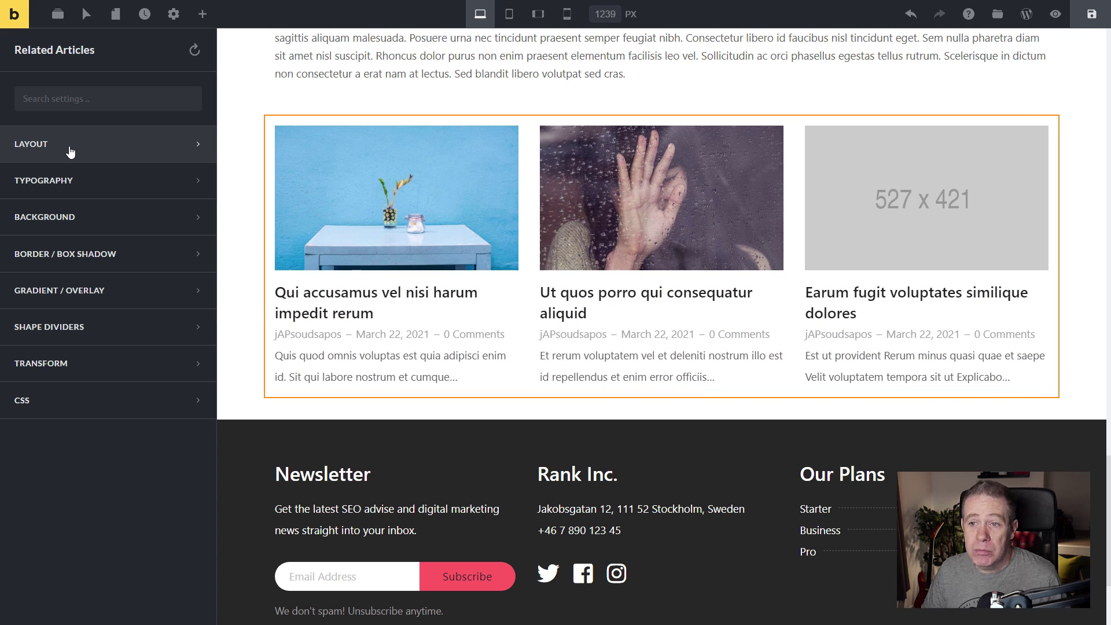
pyautogui.click(71, 219)
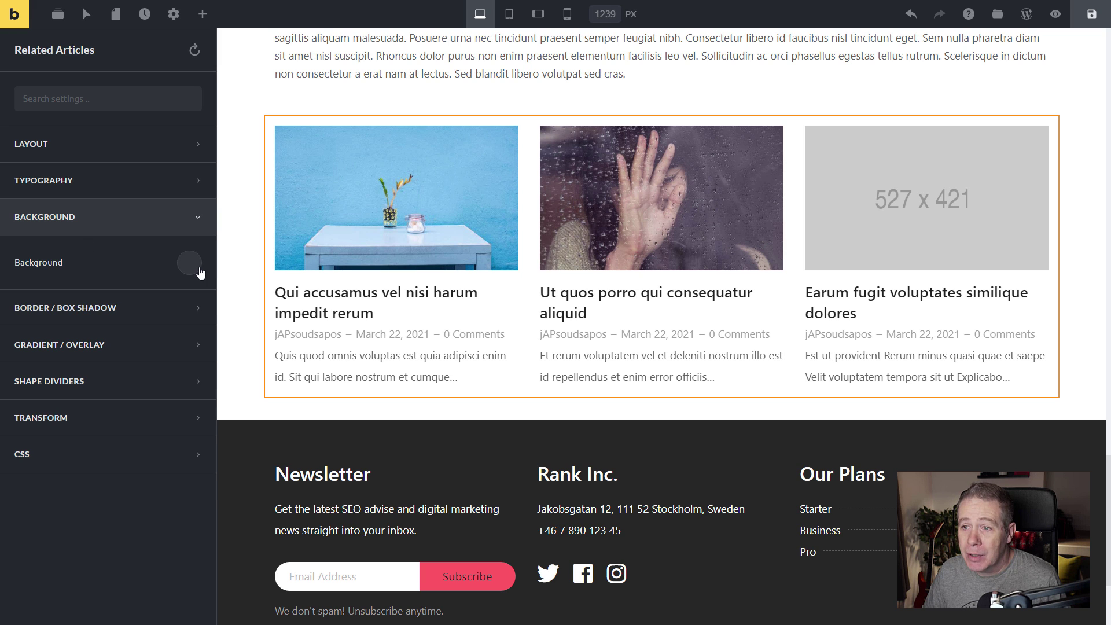
pyautogui.click(199, 267)
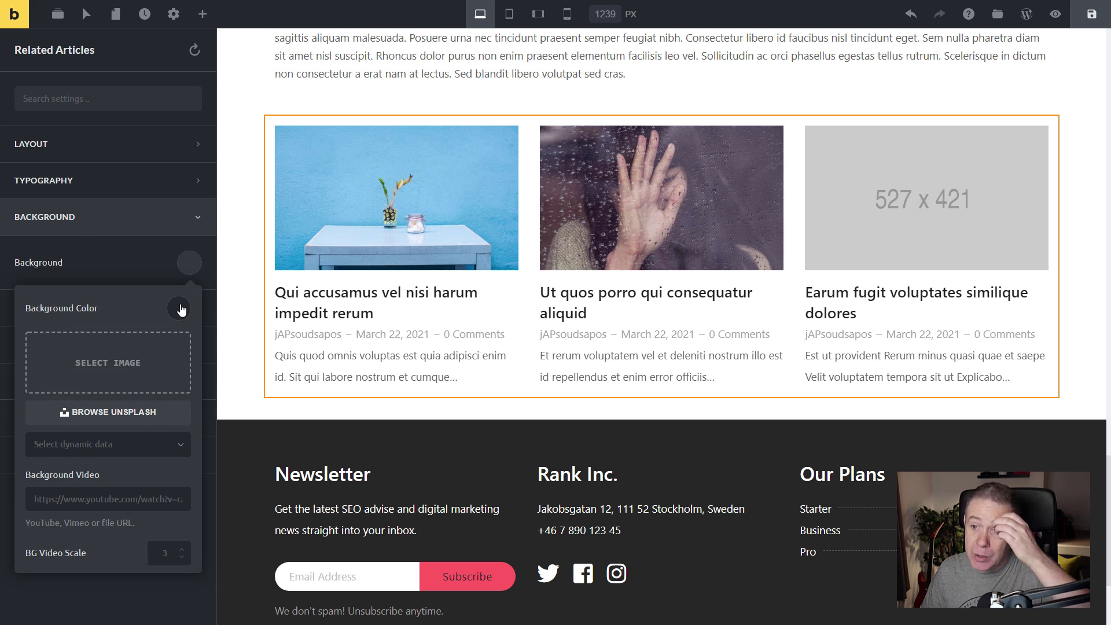
pyautogui.click(179, 308)
pyautogui.scroll(-1, 115, 458)
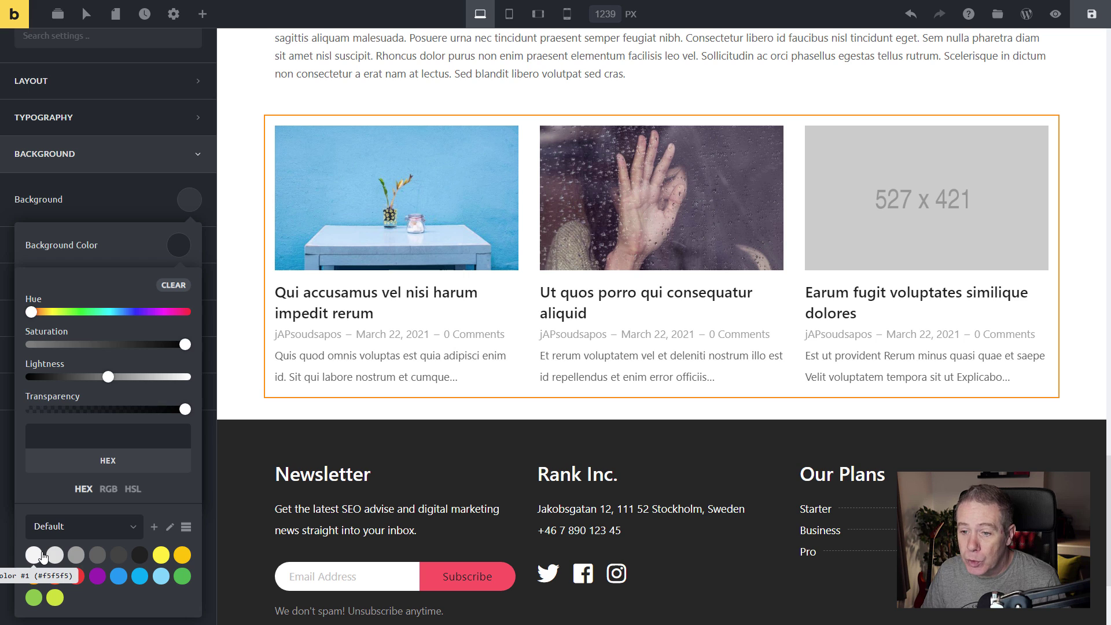
pyautogui.click(39, 555)
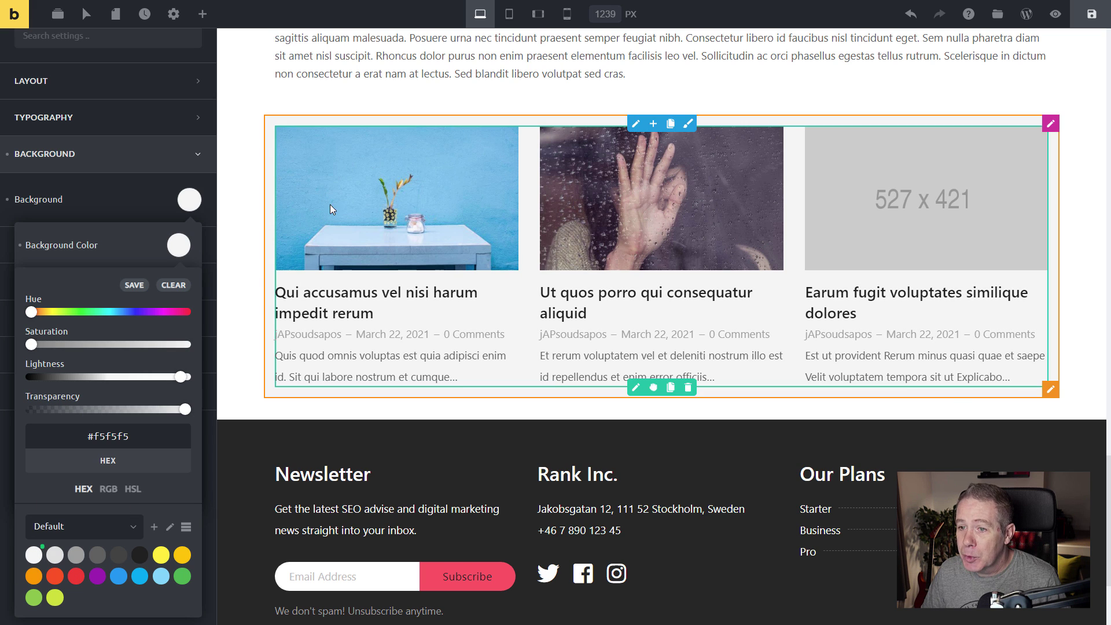
# Stretch the section full width with linked 27 px top and bottom padding and 0 margin.
pyautogui.click(50, 81)
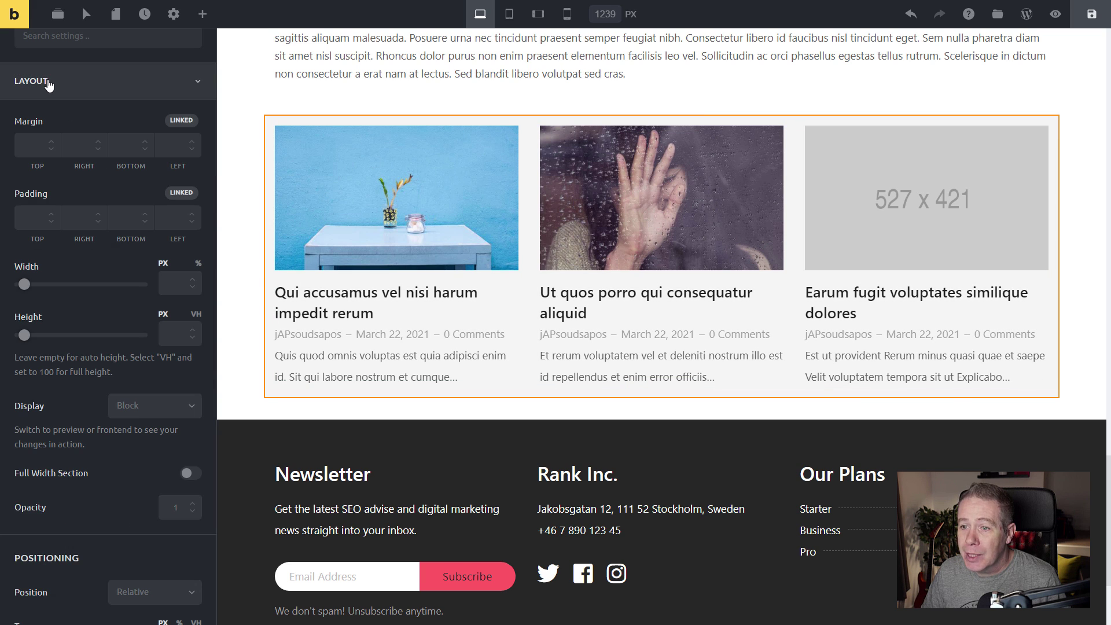
pyautogui.click(190, 474)
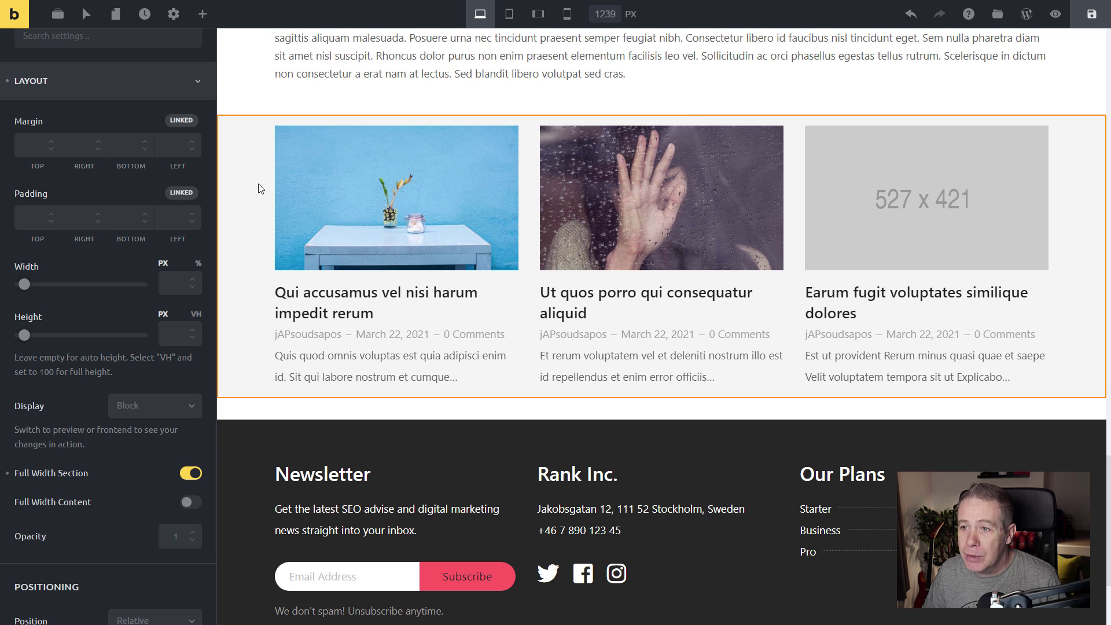
pyautogui.moveTo(283, 125); pyautogui.dragTo(283, 133)
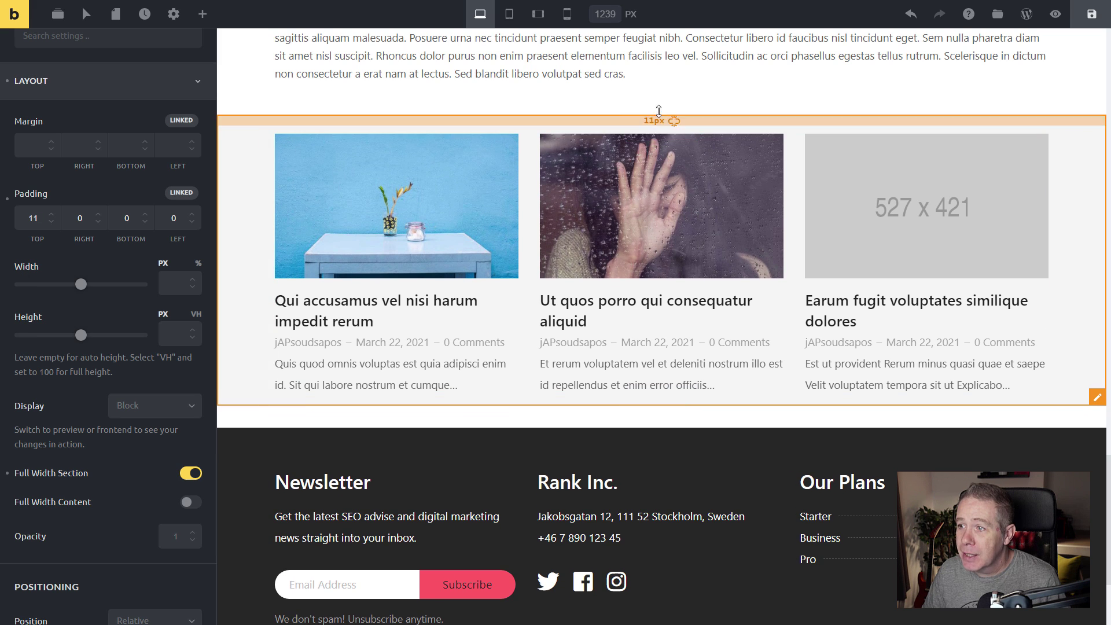
pyautogui.click(675, 123)
pyautogui.moveTo(388, 120); pyautogui.dragTo(392, 134)
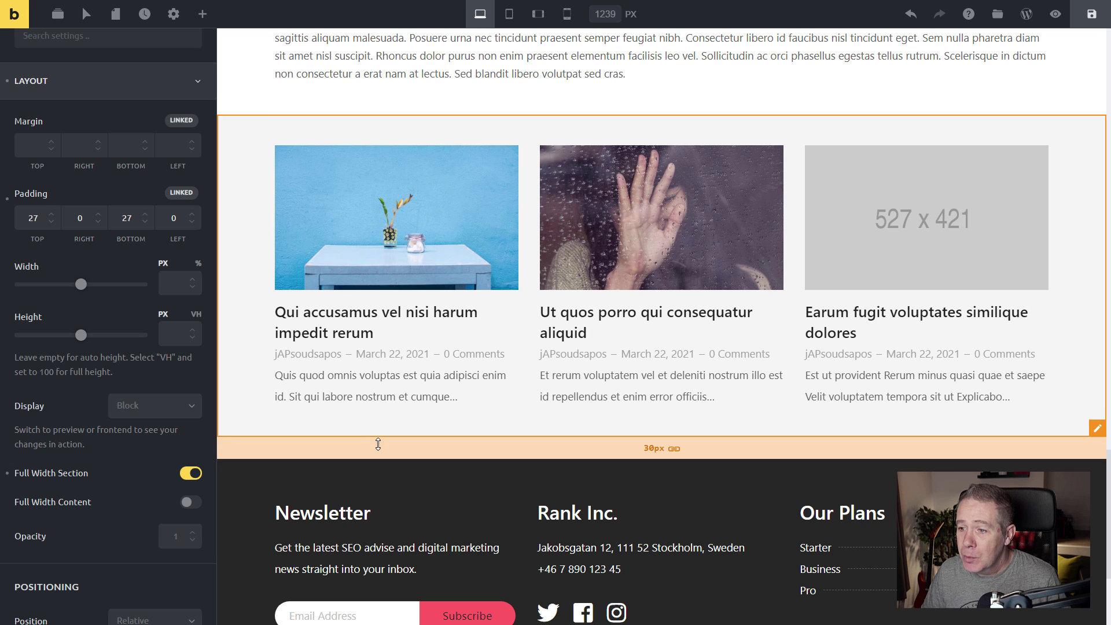
pyautogui.moveTo(379, 445); pyautogui.dragTo(383, 428)
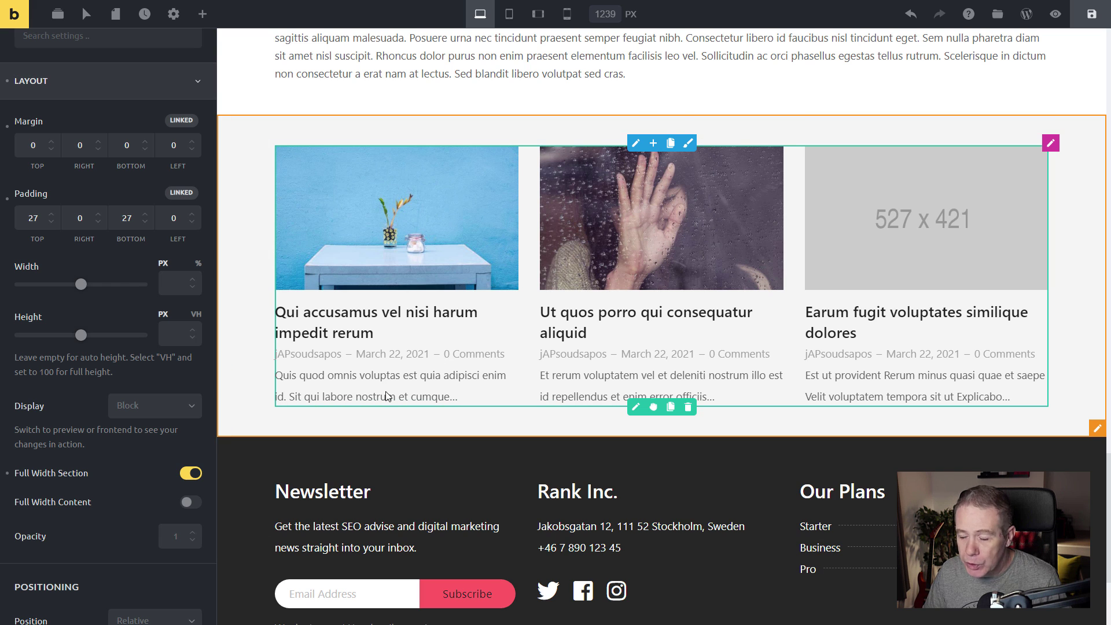
# Save the template and return to the Structure panel.
pyautogui.click(1093, 17)
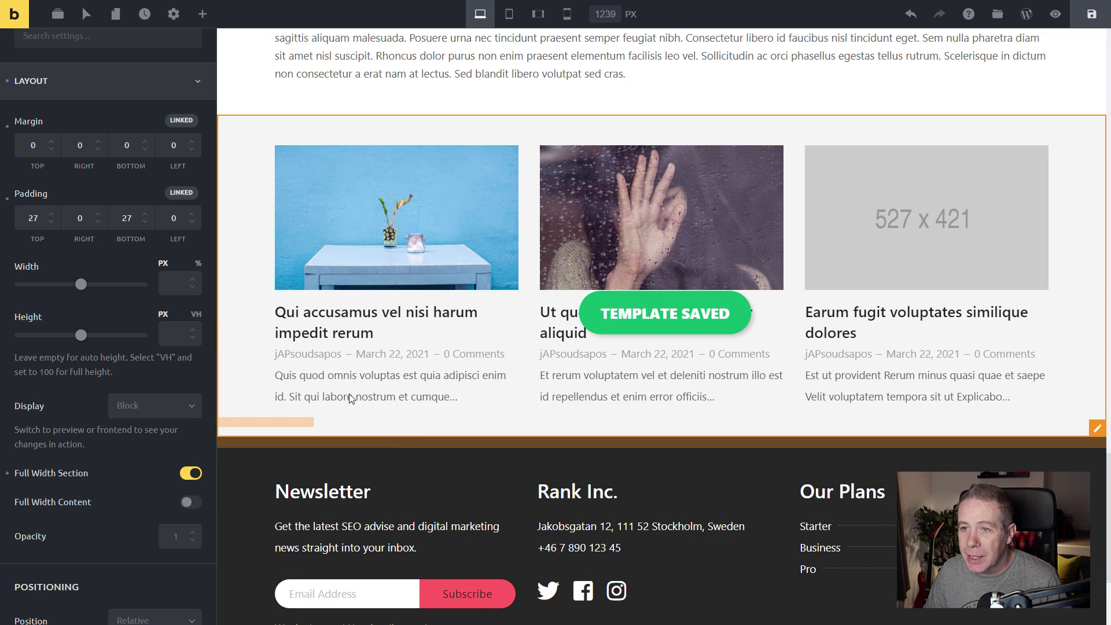
pyautogui.scroll(2, 108, 250)
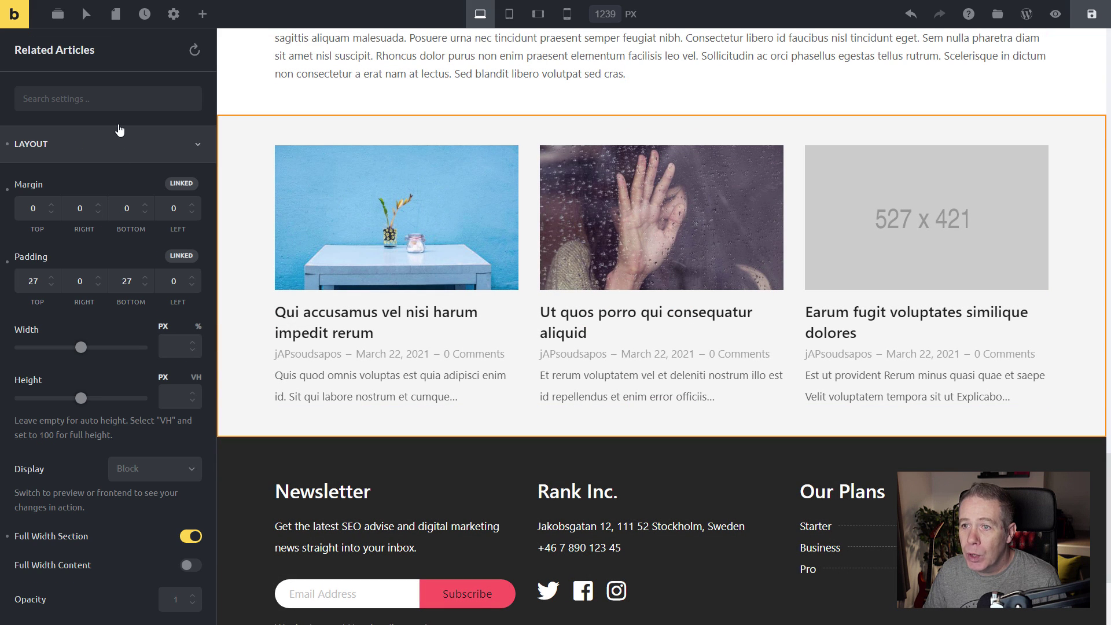
pyautogui.click(58, 14)
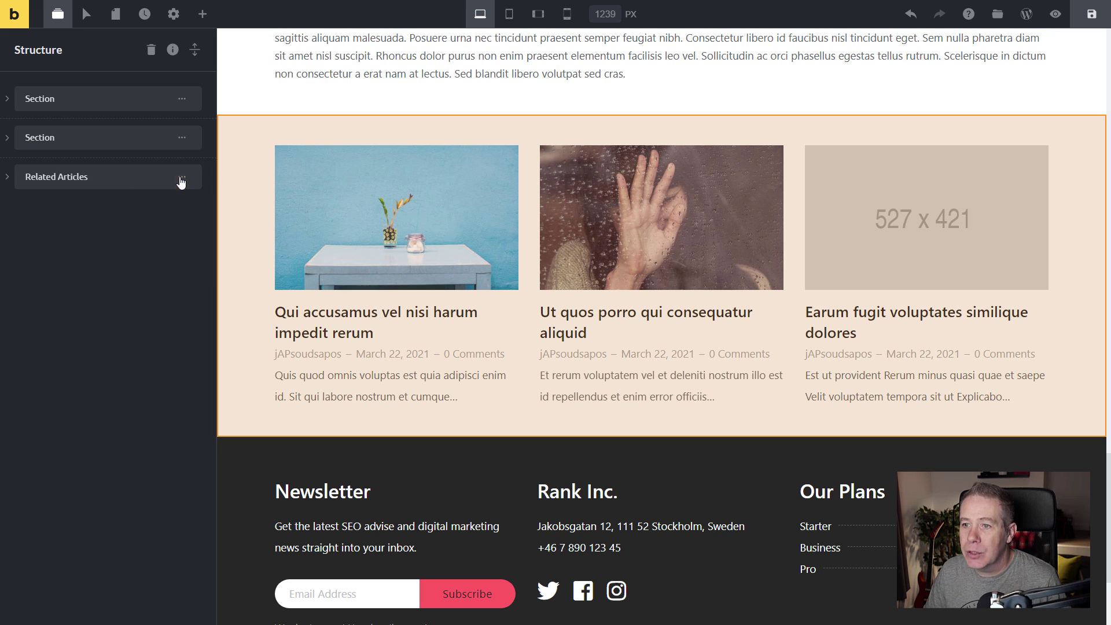
# Add a new section below Related Articles and rename it 'Comments'.
pyautogui.click(161, 177)
pyautogui.doubleClick(49, 216)
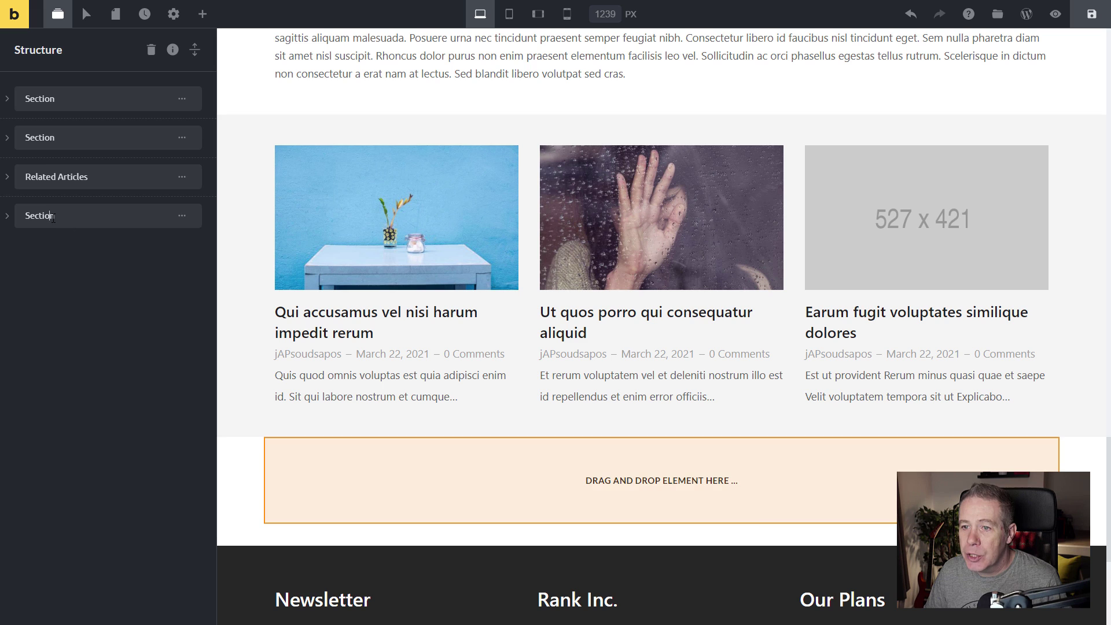
pyautogui.moveTo(54, 217); pyautogui.dragTo(24, 218)
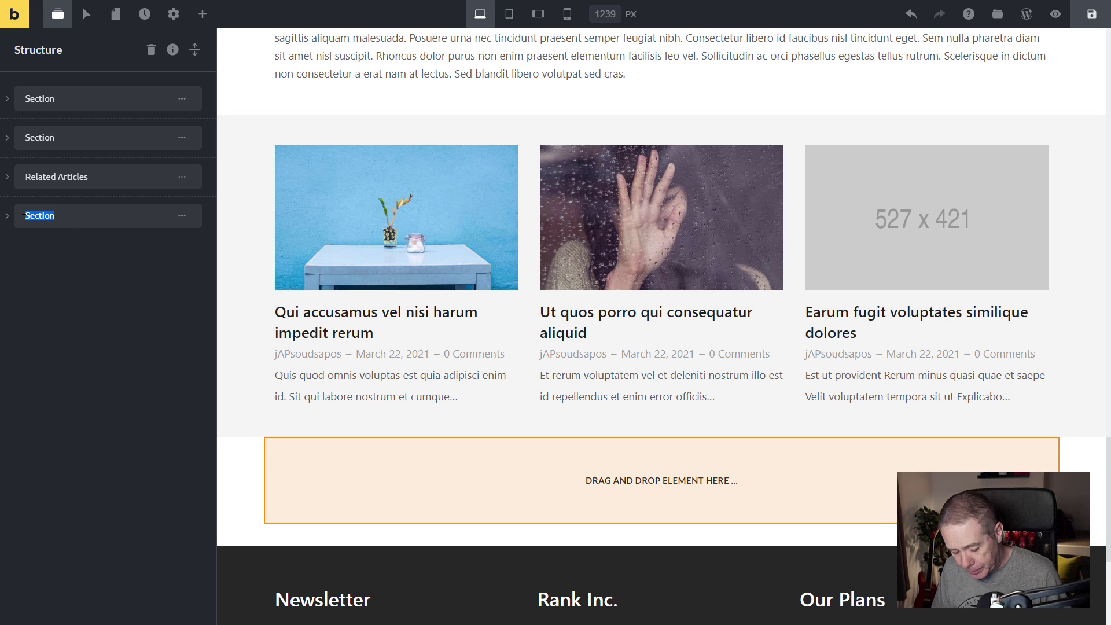
pyautogui.write('Comments')
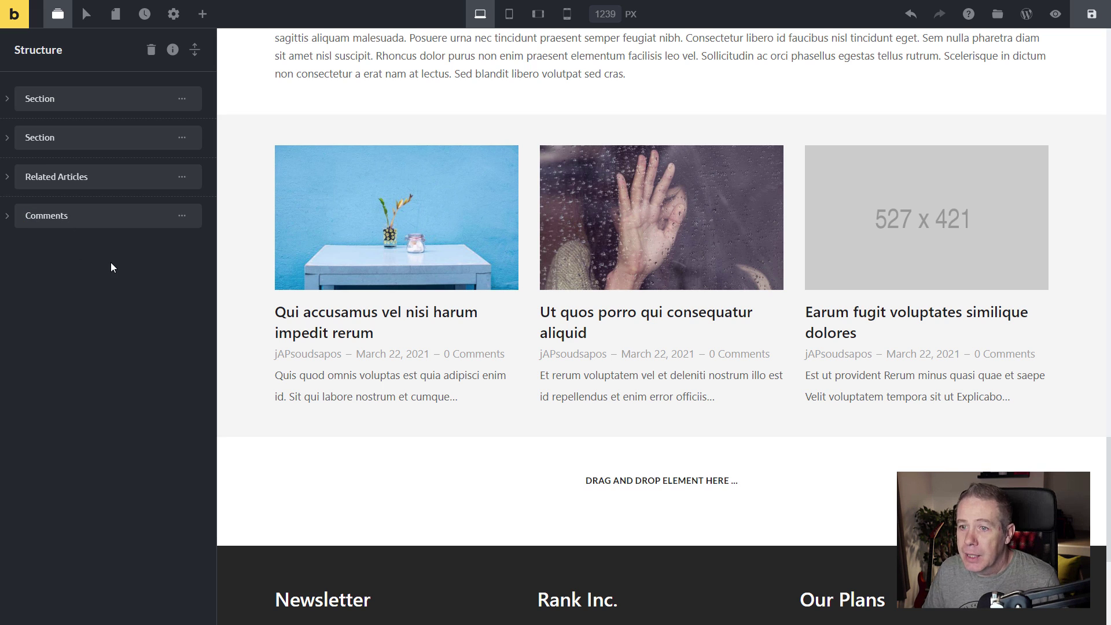
pyautogui.click(181, 219)
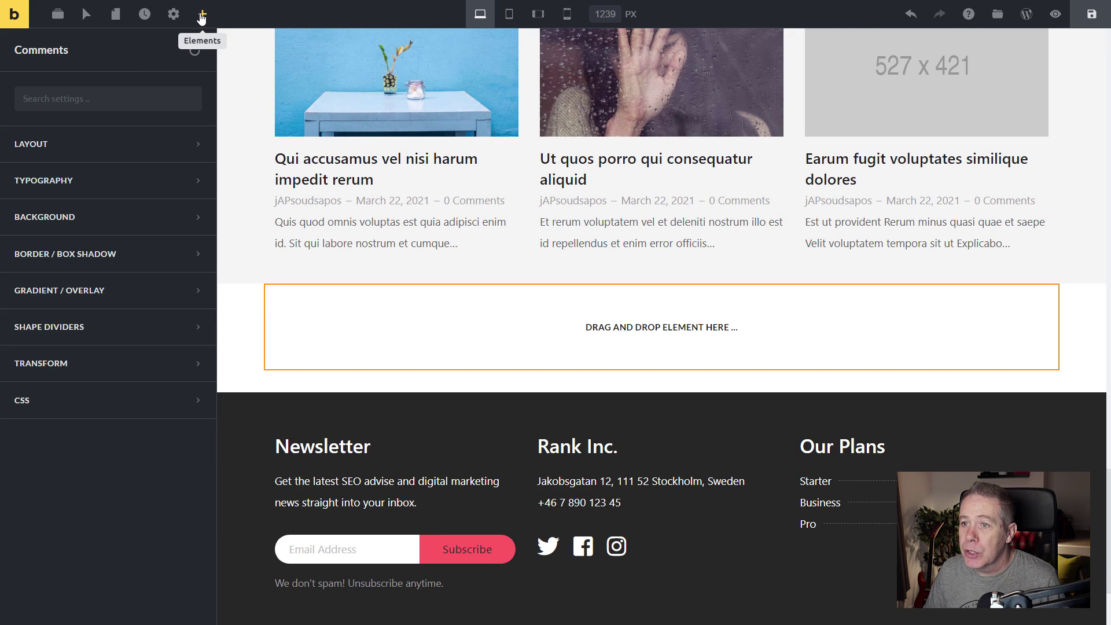
# Search elements for 'comme' and drag a Comments element into the new section.
pyautogui.click(201, 19)
pyautogui.click(64, 48)
pyautogui.write('c')
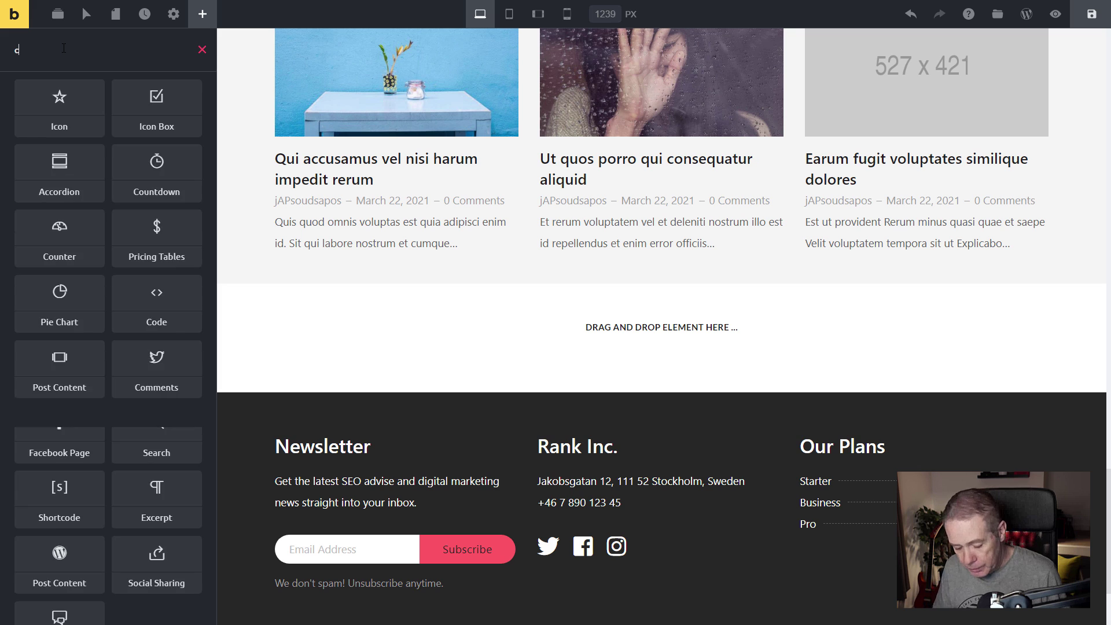
pyautogui.write('omme')
pyautogui.moveTo(59, 97); pyautogui.dragTo(550, 327)
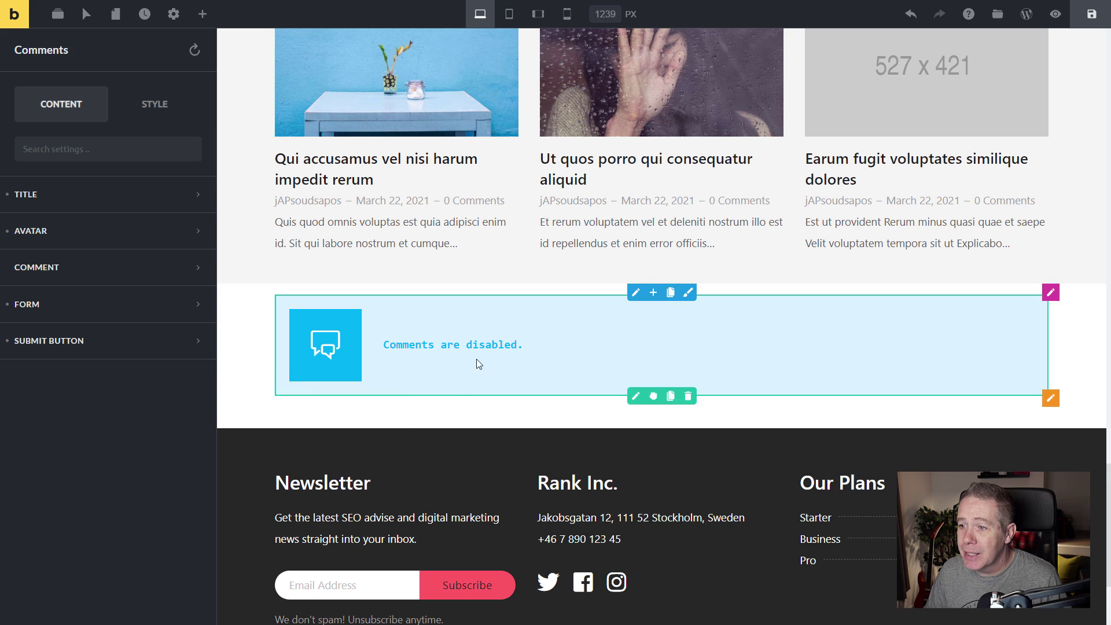
pyautogui.scroll(15, 512, 416)
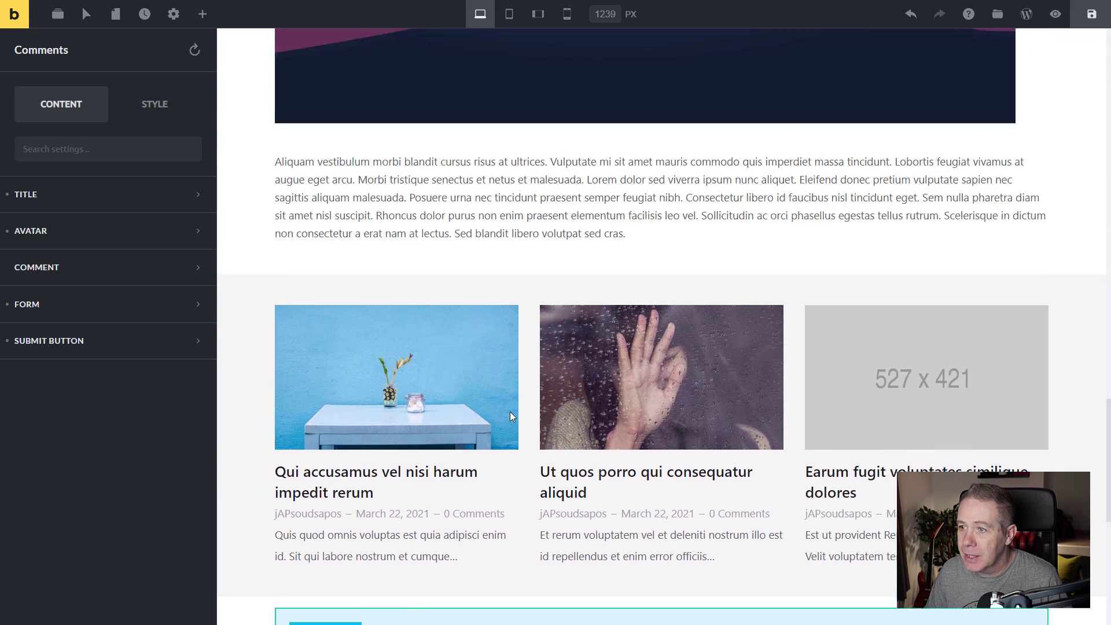
pyautogui.scroll(10, 512, 416)
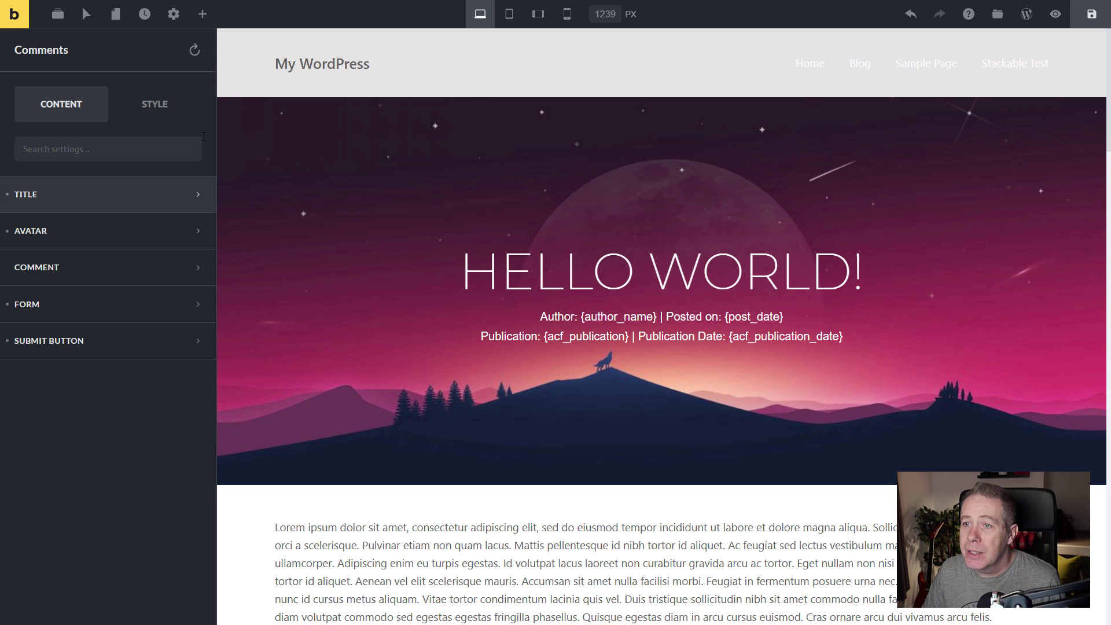
# Add a template condition of Post type 'post' and save the template.
pyautogui.click(164, 21)
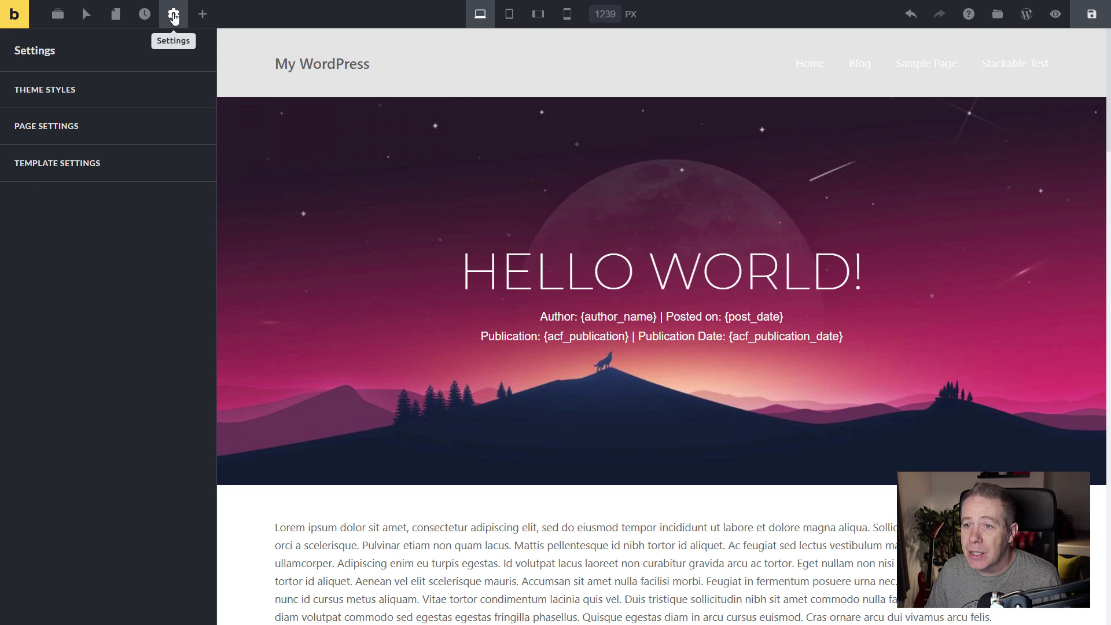
pyautogui.click(93, 162)
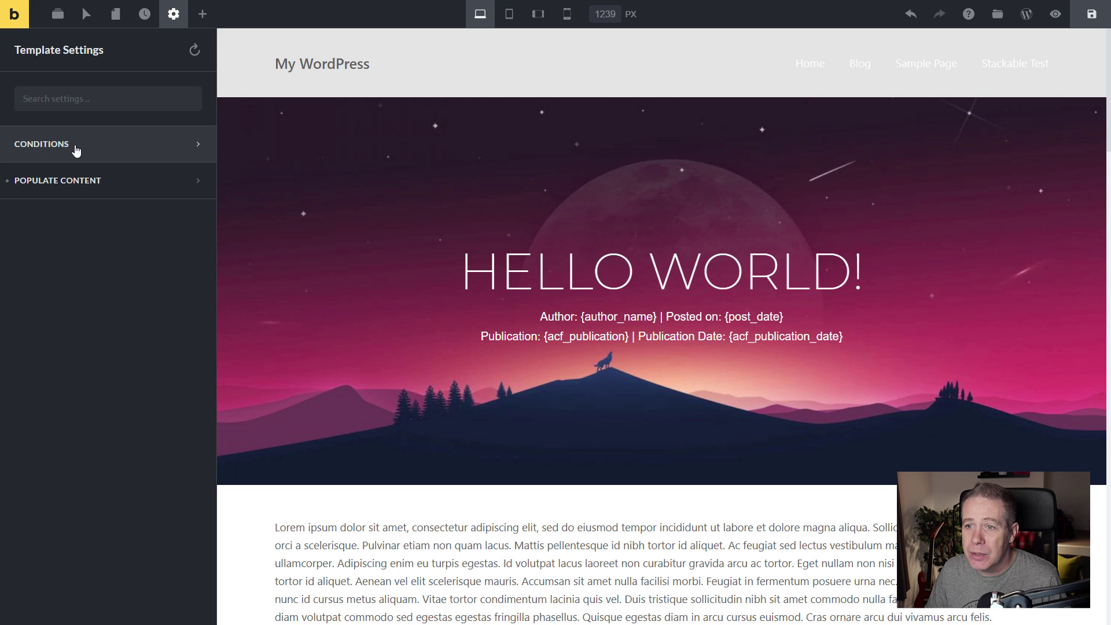
pyautogui.click(74, 148)
pyautogui.click(108, 241)
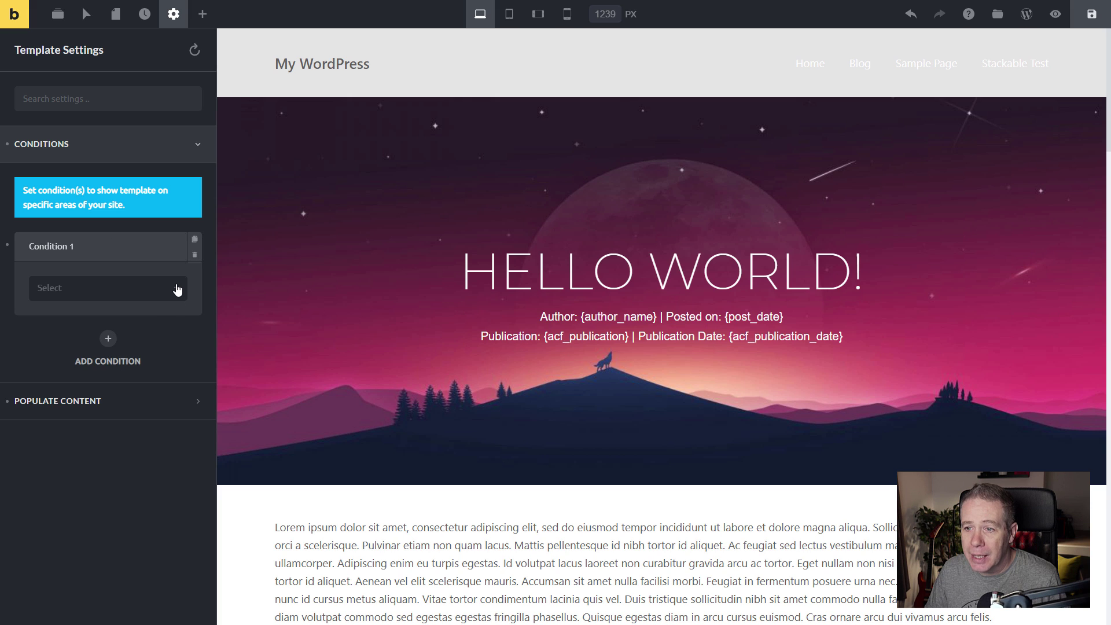
pyautogui.click(178, 290)
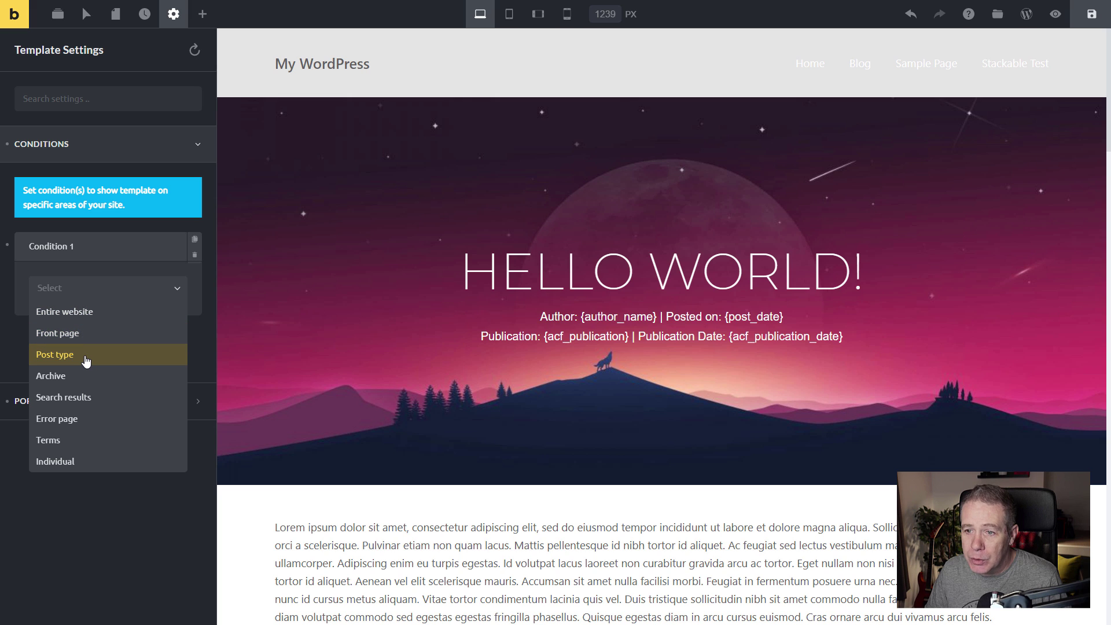
pyautogui.click(86, 361)
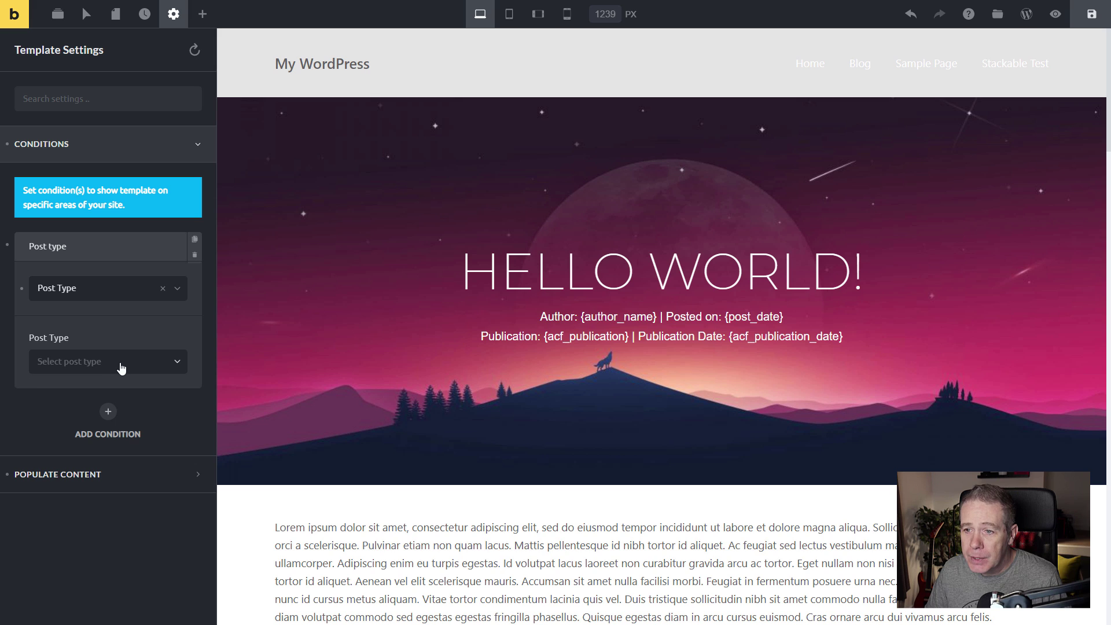
pyautogui.click(120, 368)
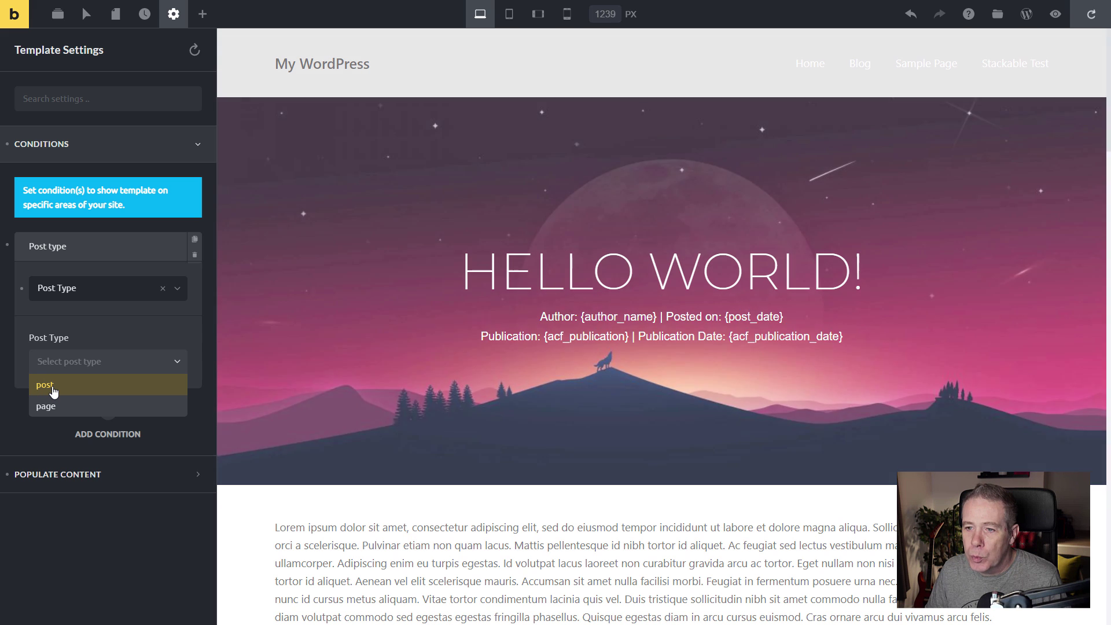
pyautogui.click(53, 392)
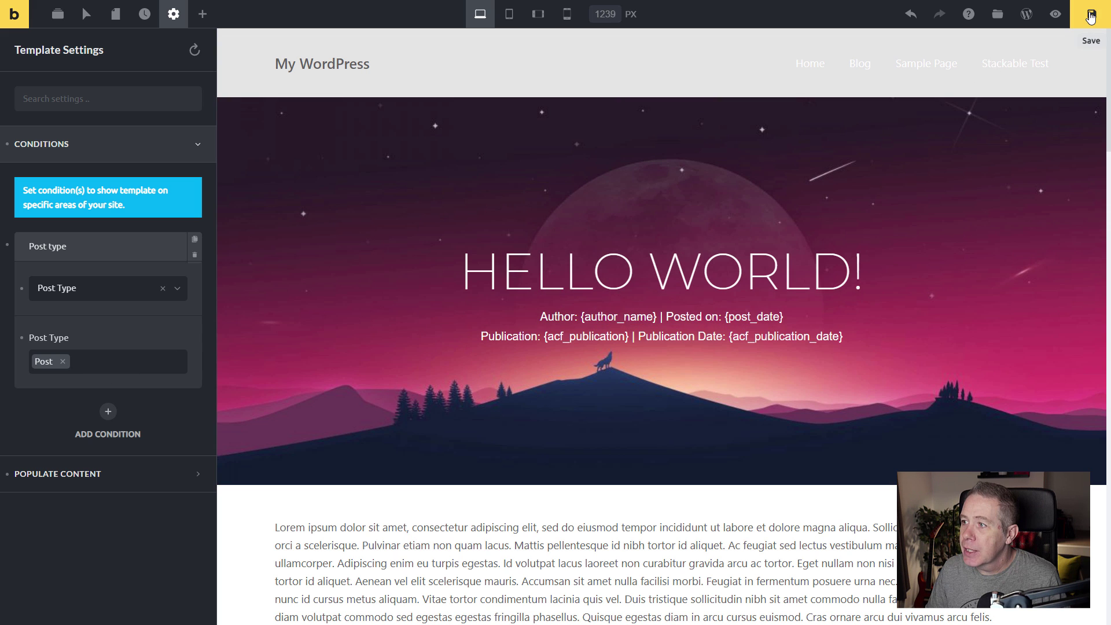
pyautogui.click(1091, 14)
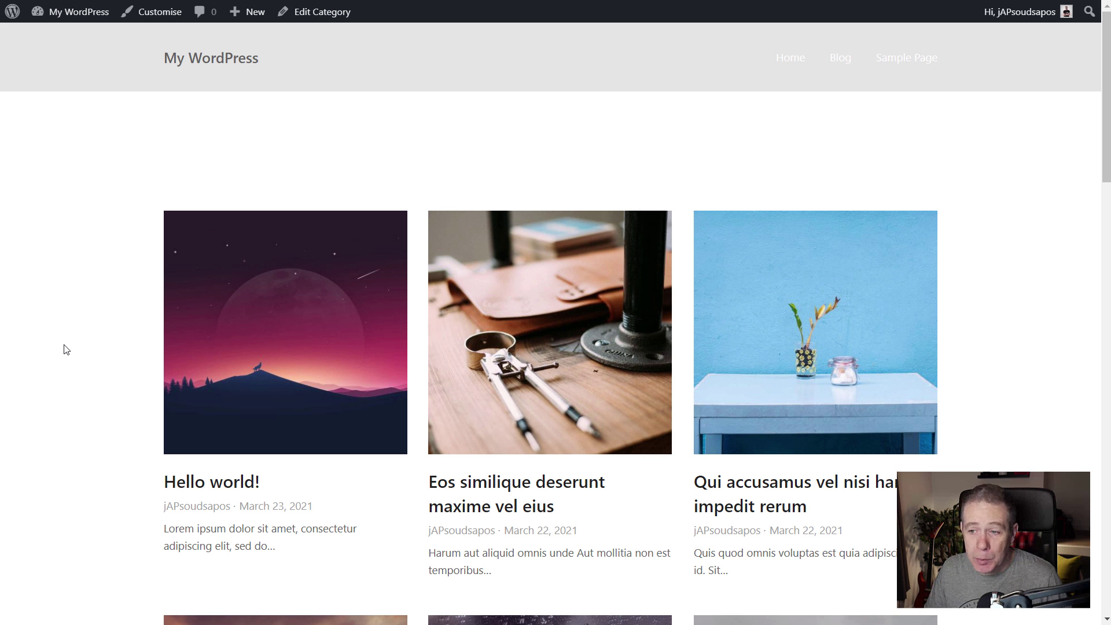
# View the Hello world! post on the live site, then return to the posts grid.
pyautogui.click(256, 334)
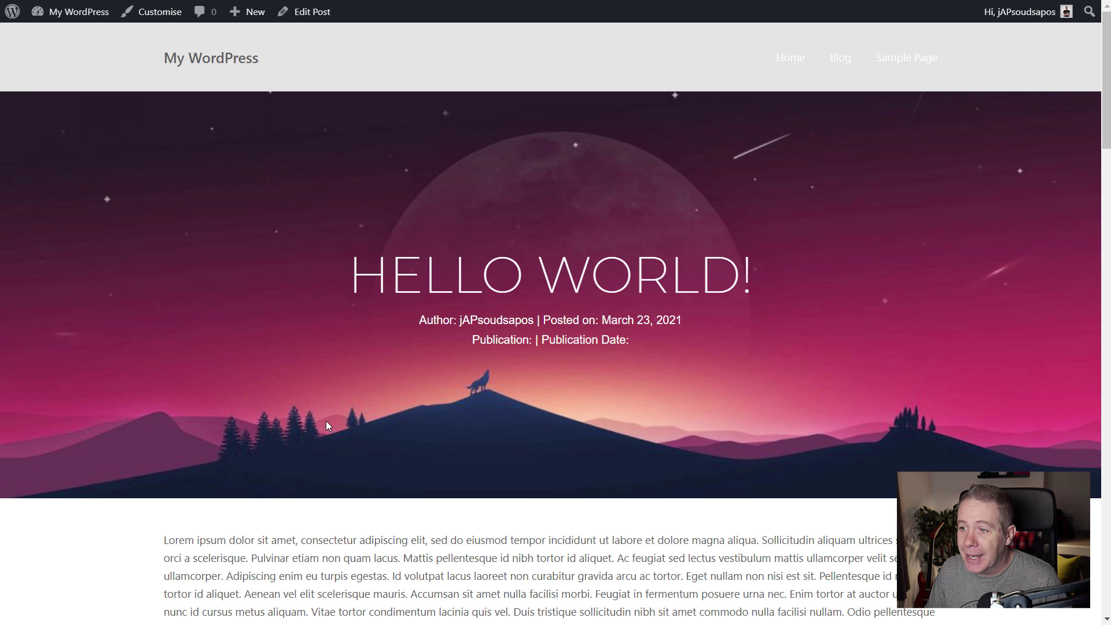
pyautogui.scroll(-5, 325, 423)
pyautogui.scroll(-10, 327, 425)
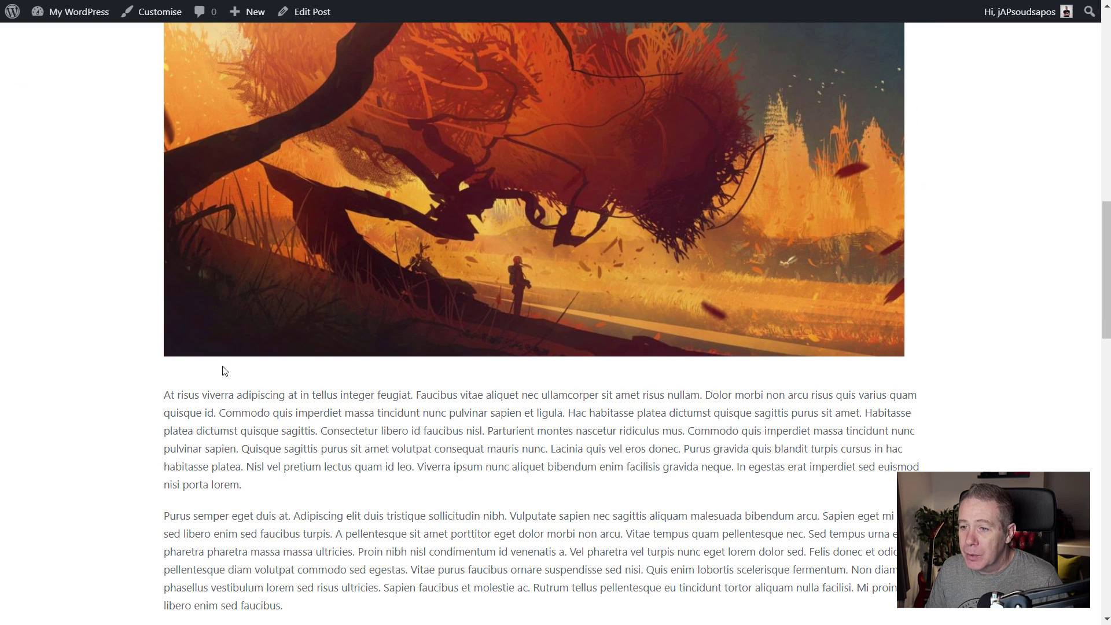
pyautogui.scroll(-15, 164, 427)
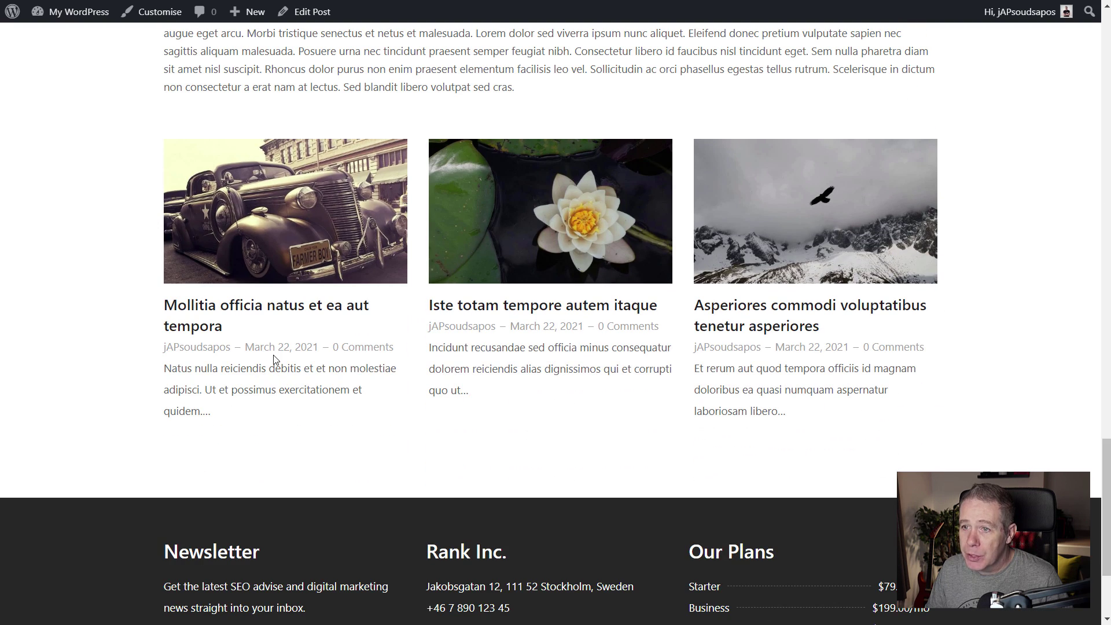
pyautogui.scroll(10, 285, 468)
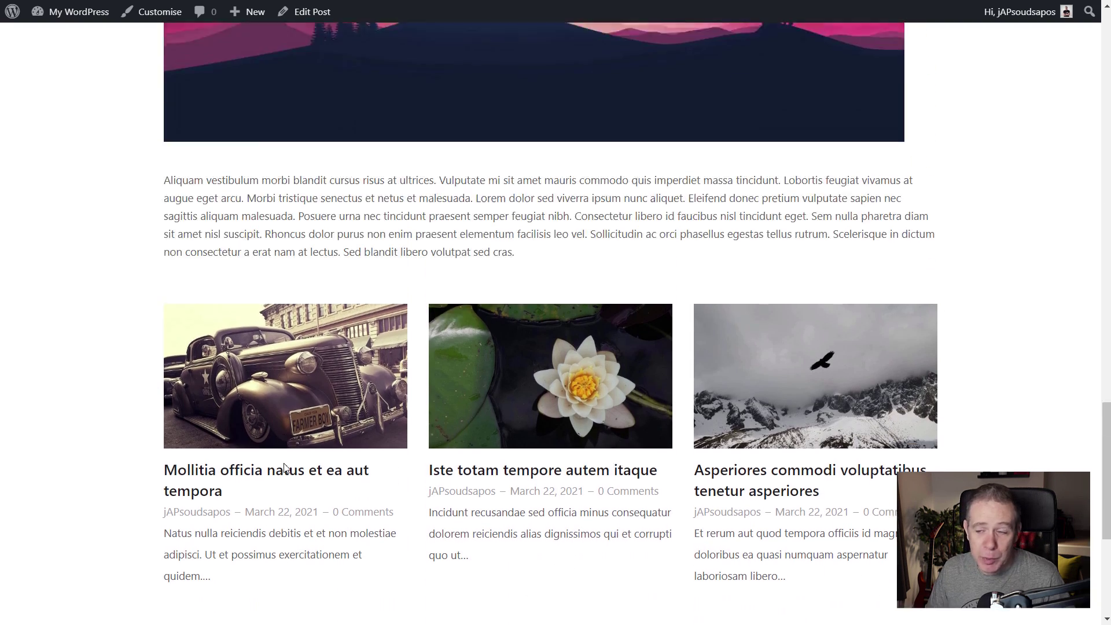
pyautogui.scroll(15, 284, 468)
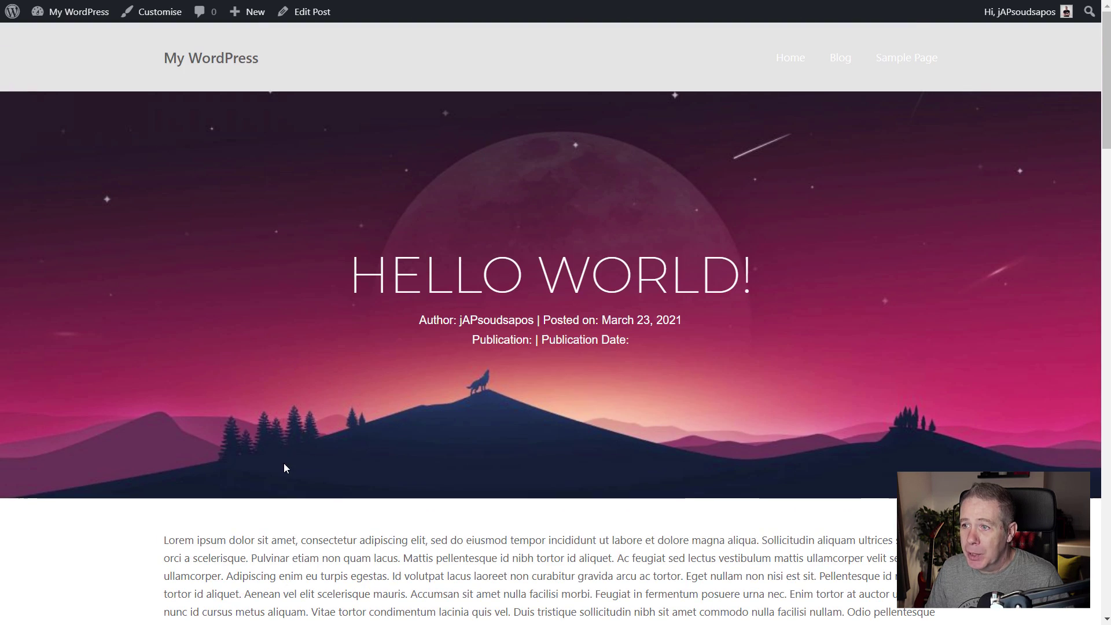
pyautogui.hotkey('alt', 'Left')
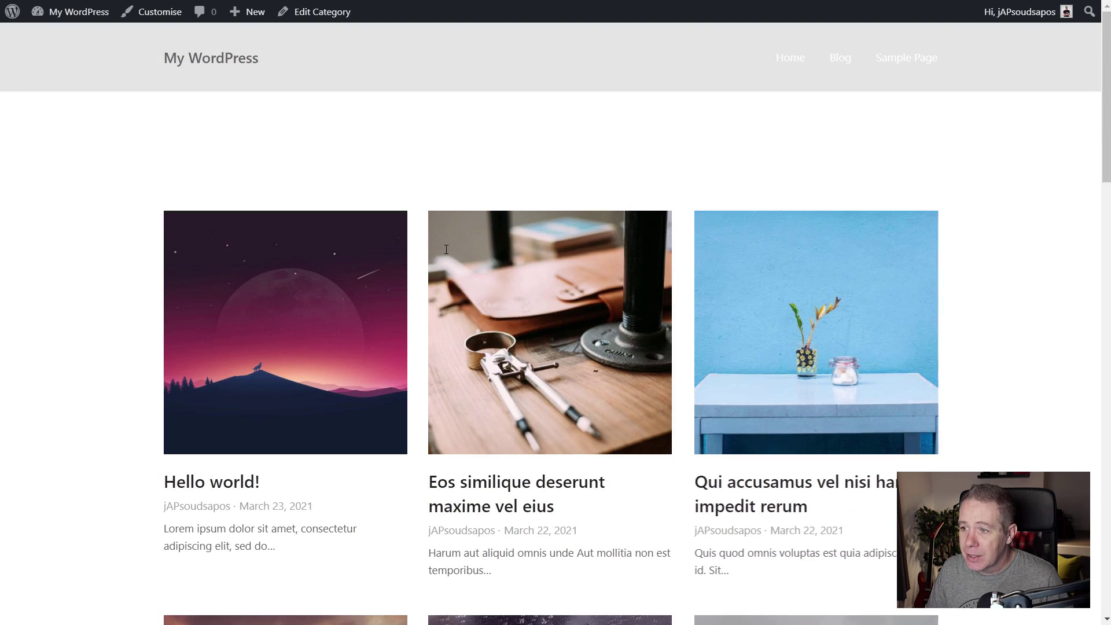
# Open the 'Eos similique deserunt maxime vel eius' post and scroll through its template layout.
pyautogui.click(565, 334)
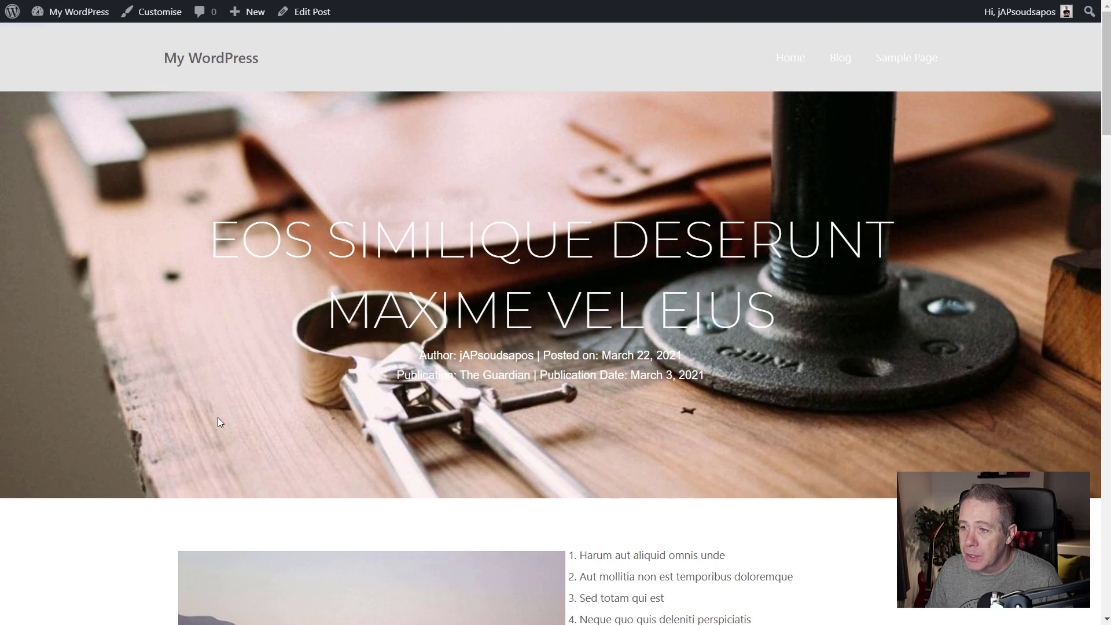
pyautogui.scroll(-6, 218, 418)
pyautogui.scroll(-15, 218, 422)
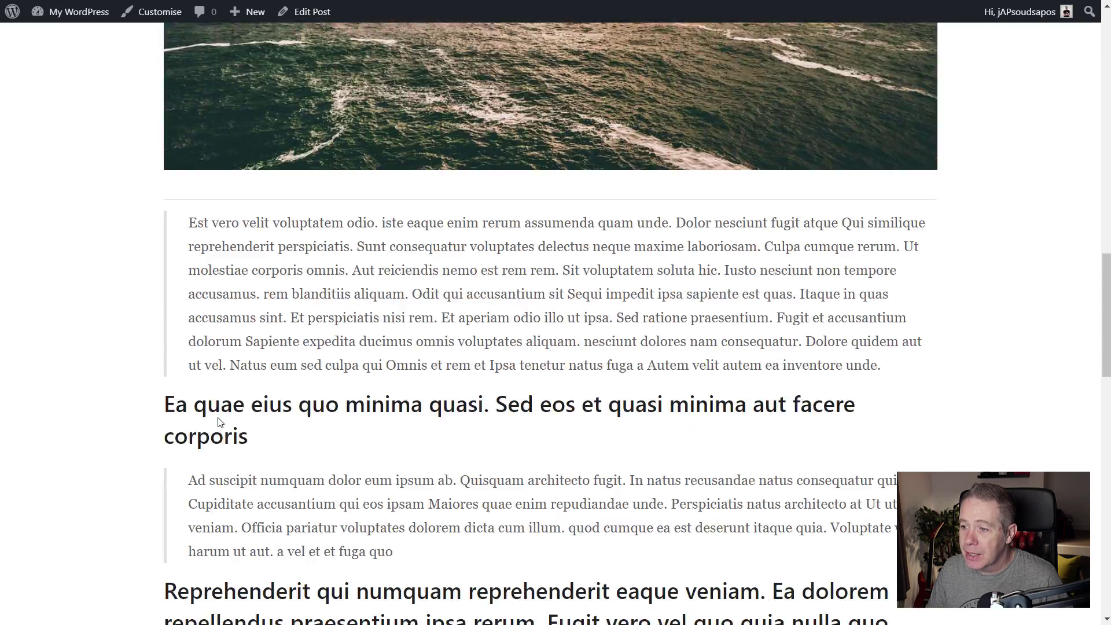
pyautogui.scroll(8, 311, 424)
pyautogui.scroll(12, 311, 424)
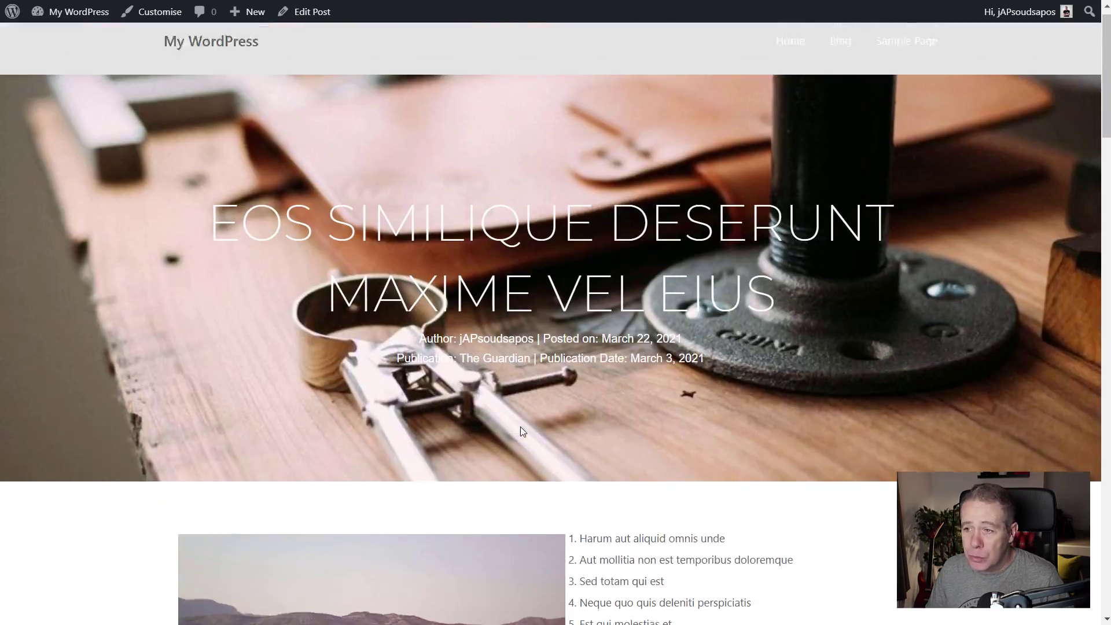